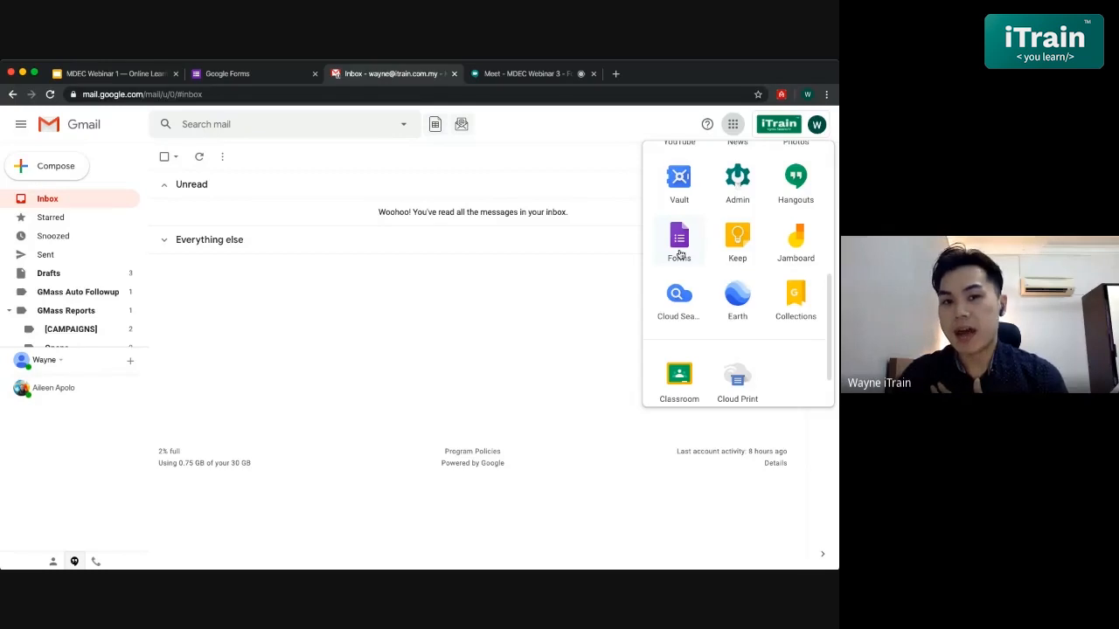
- Open Google Drive's My Drive in a new tab from Gmail's apps launcher
{"action": "scroll", "coordinate": [739, 271], "scroll_direction": "up", "scroll_amount": 5}
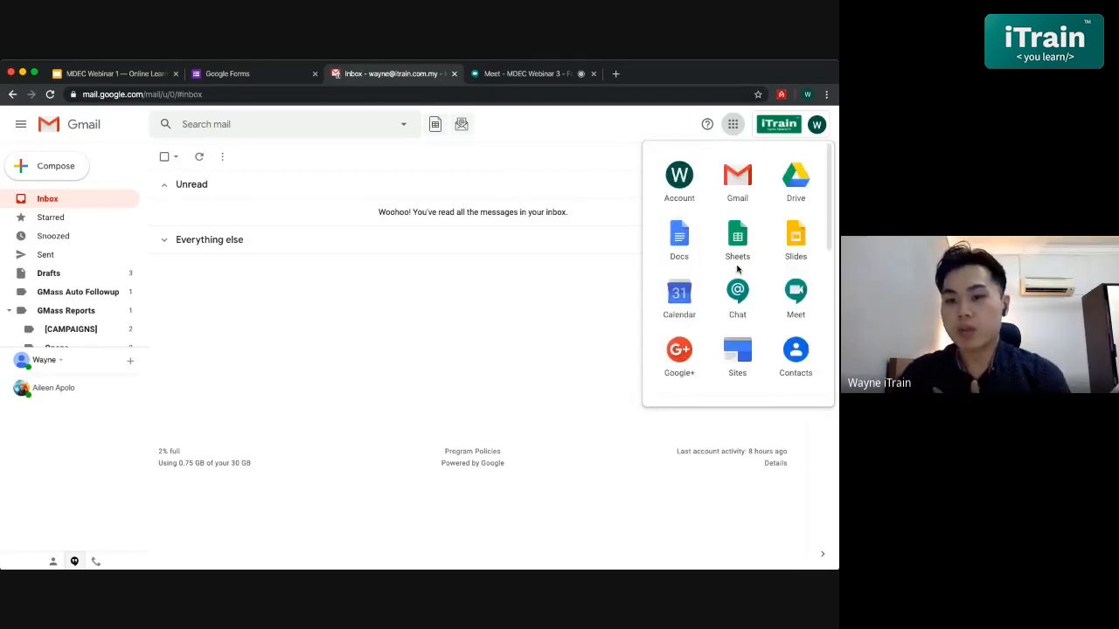
{"action": "left_click", "coordinate": [797, 196]}
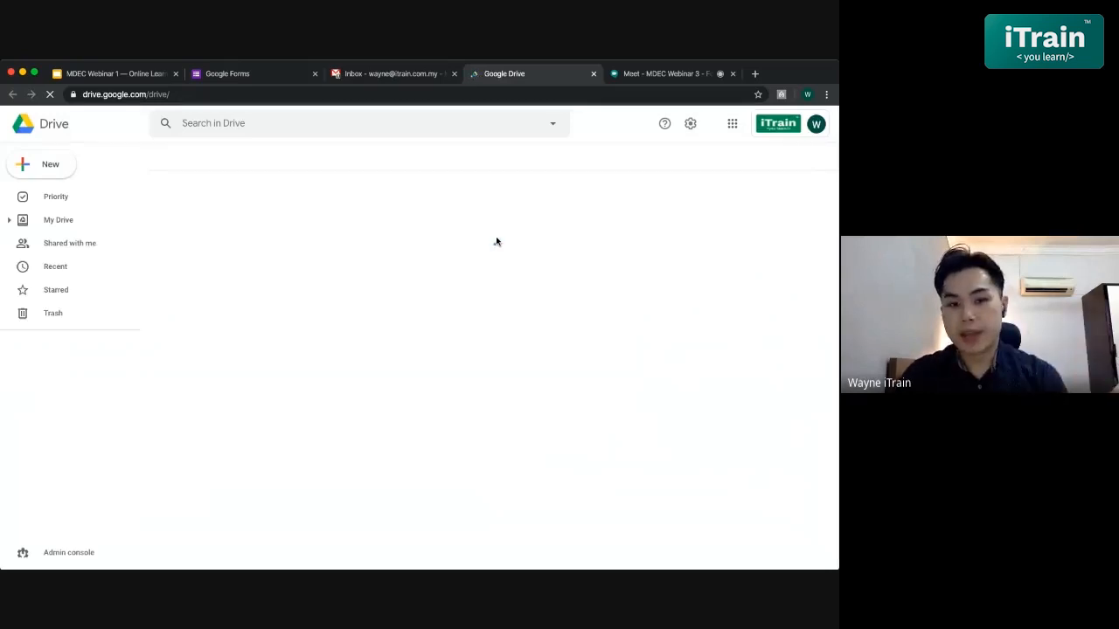
{"action": "left_click", "coordinate": [49, 166]}
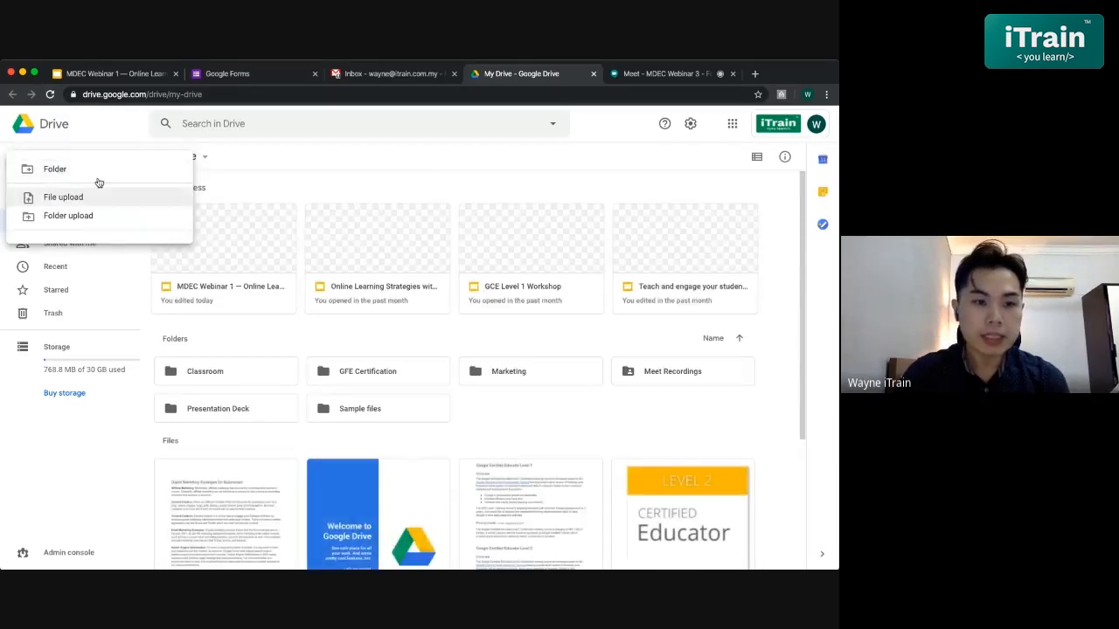
{"action": "mouse_move", "coordinate": [136, 303]}
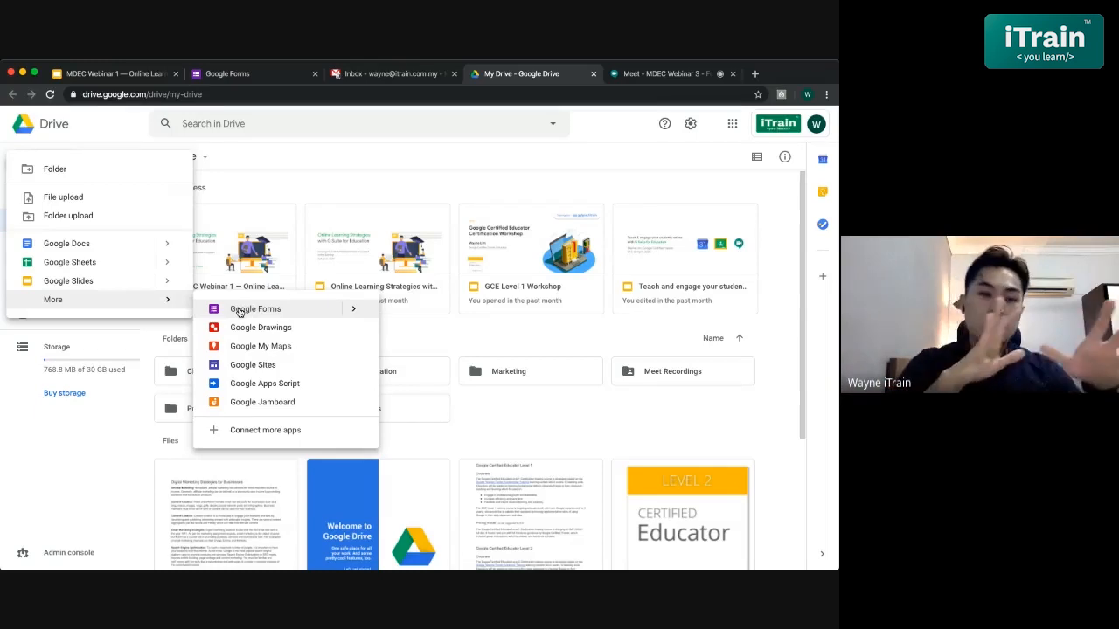
{"action": "left_click", "coordinate": [373, 177]}
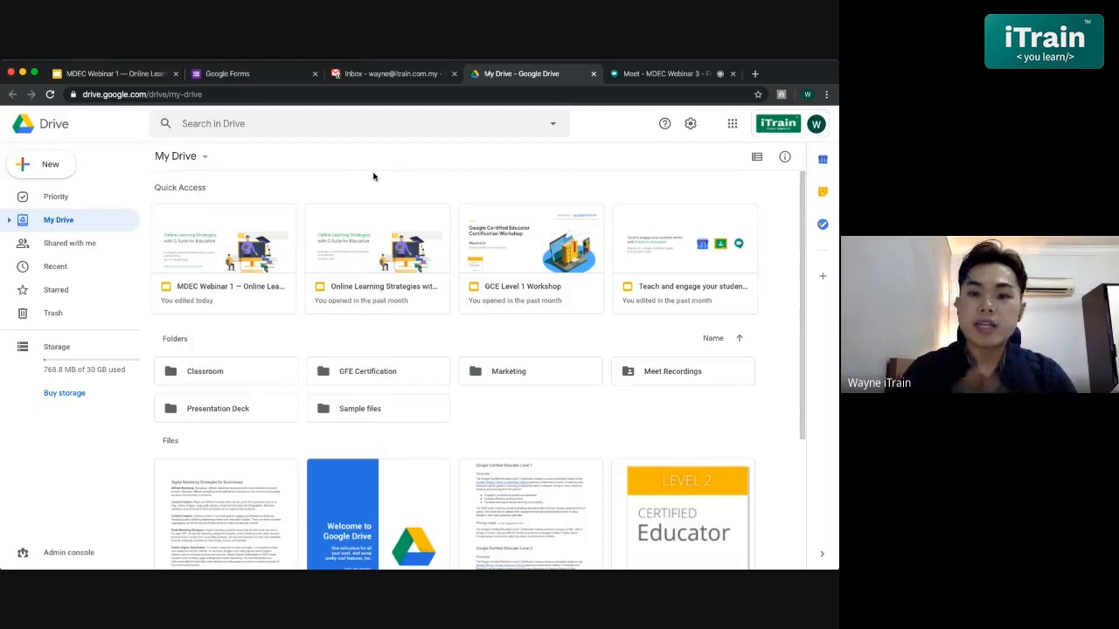
- Back in the Gmail inbox, browse the apps list to Forms, then switch to the Google Forms home page
{"action": "left_click", "coordinate": [373, 73]}
{"action": "left_click", "coordinate": [733, 125]}
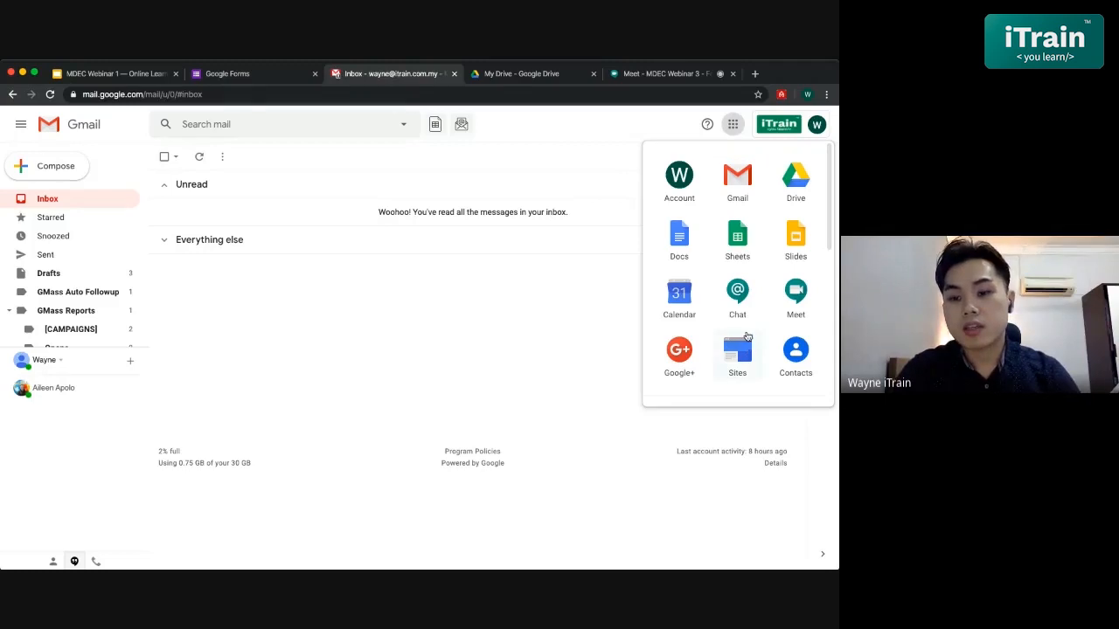
{"action": "scroll", "coordinate": [748, 341], "scroll_direction": "down", "scroll_amount": 4}
{"action": "scroll", "coordinate": [680, 386], "scroll_direction": "down", "scroll_amount": 1}
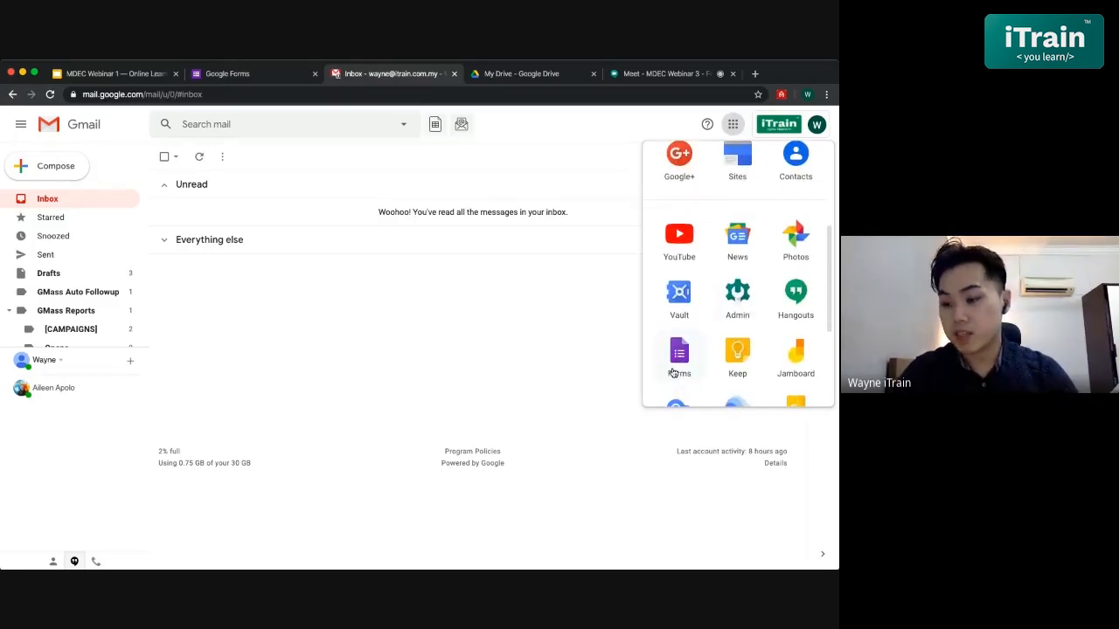
{"action": "left_click", "coordinate": [485, 332]}
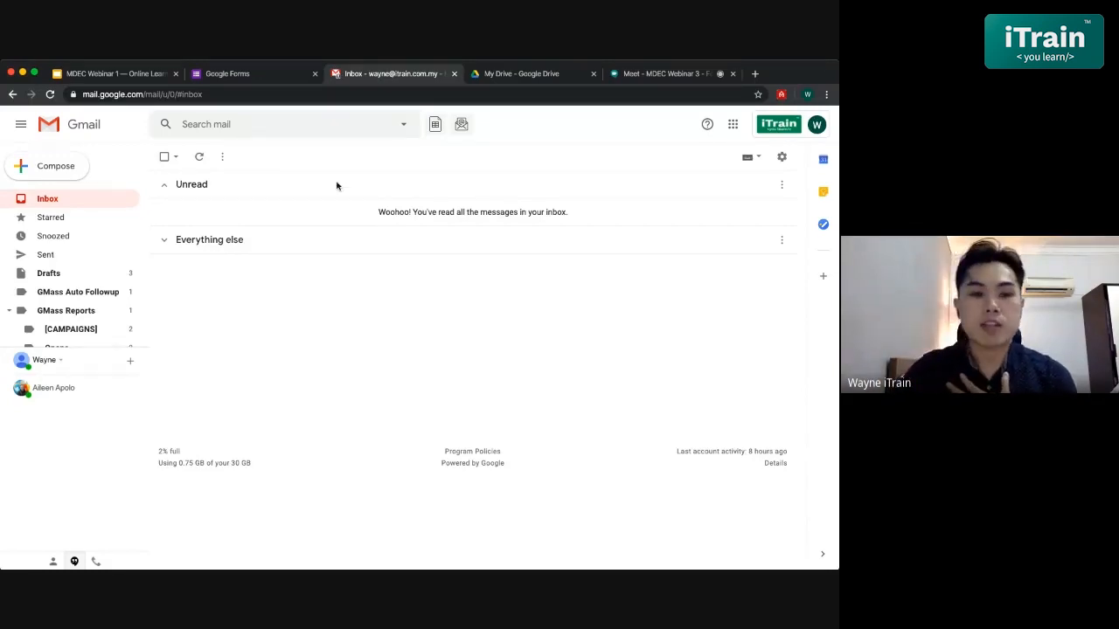
{"action": "left_click", "coordinate": [263, 80]}
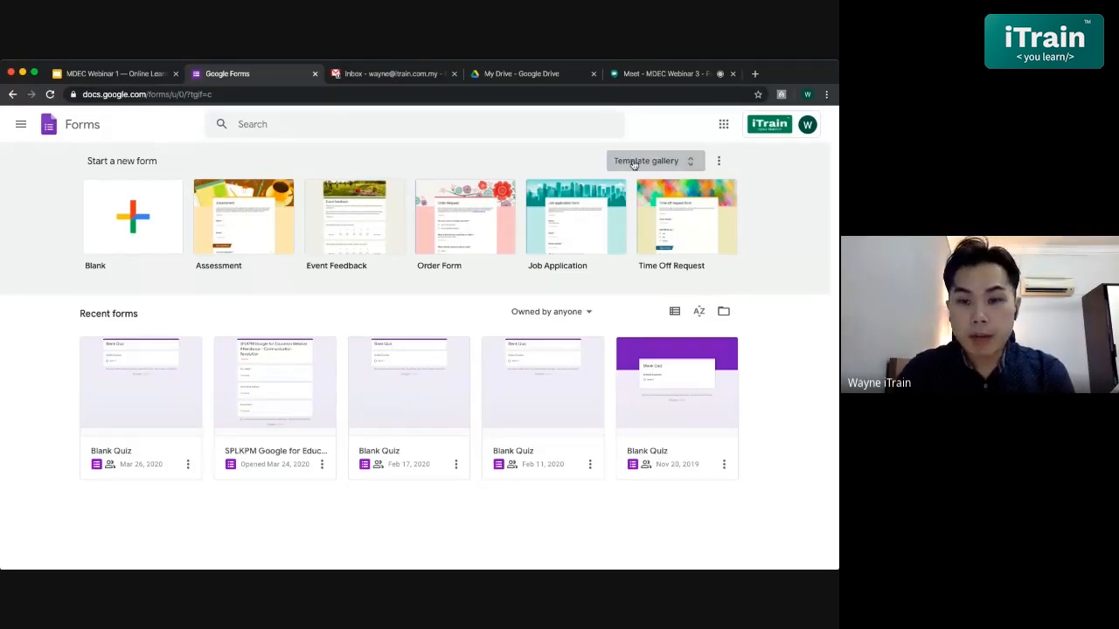
{"action": "left_click", "coordinate": [678, 161]}
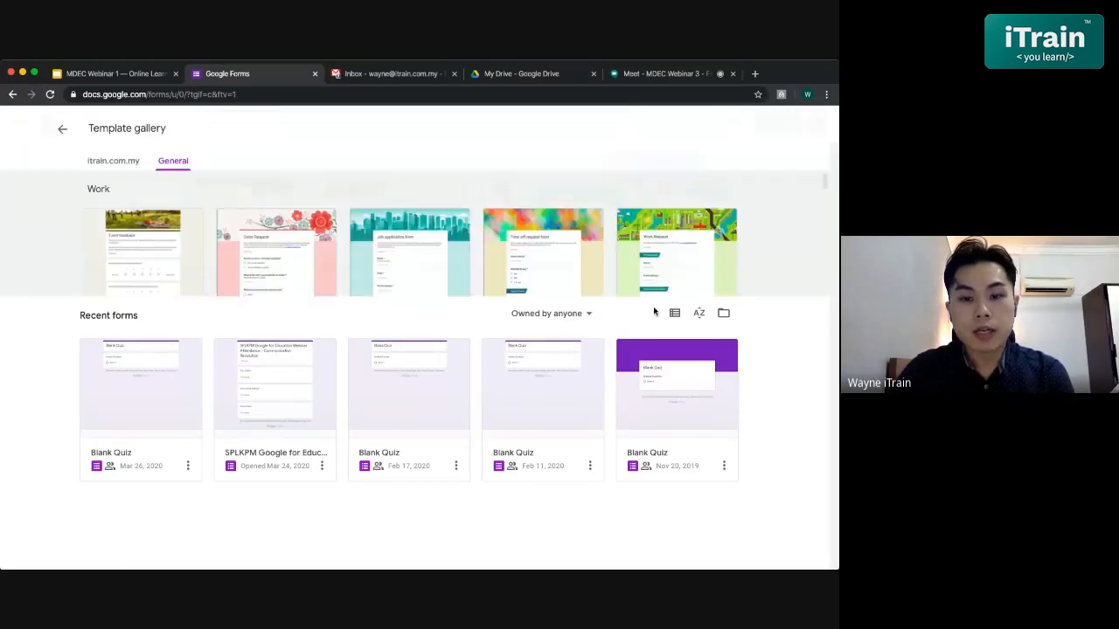
{"action": "scroll", "coordinate": [654, 310], "scroll_direction": "down", "scroll_amount": 3}
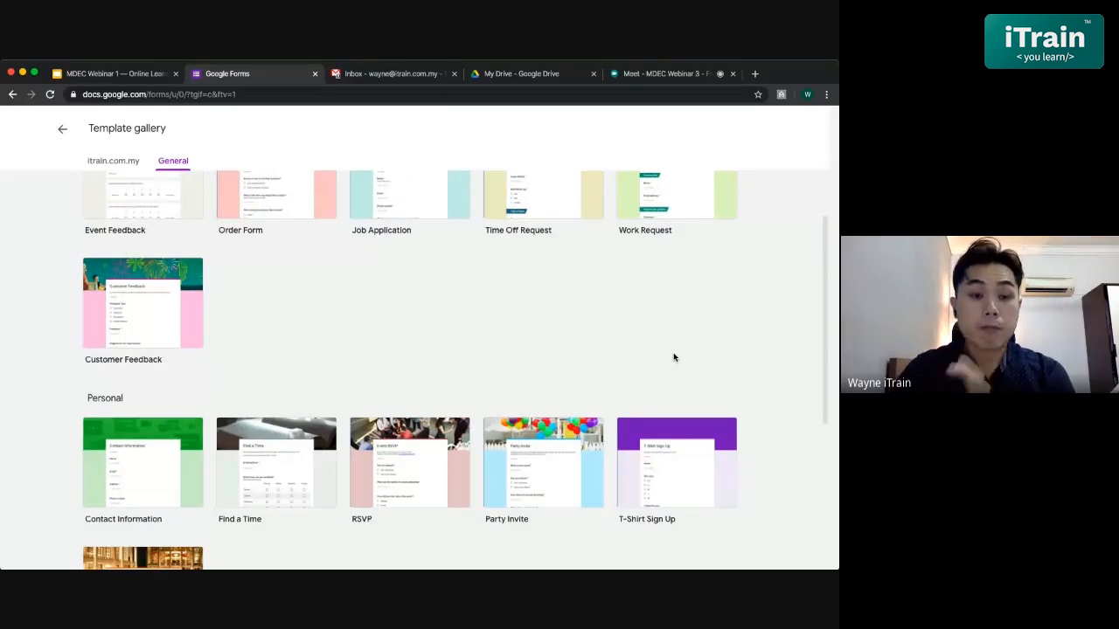
{"action": "scroll", "coordinate": [673, 356], "scroll_direction": "down", "scroll_amount": 1}
{"action": "scroll", "coordinate": [673, 357], "scroll_direction": "up", "scroll_amount": 2}
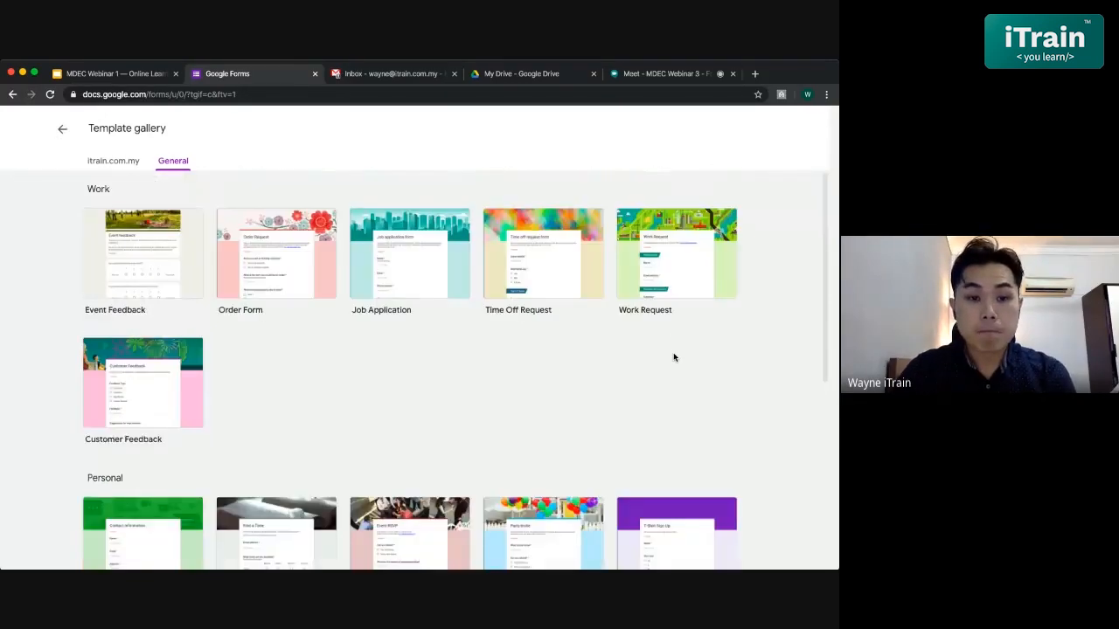
{"action": "scroll", "coordinate": [500, 378], "scroll_direction": "down", "scroll_amount": 1}
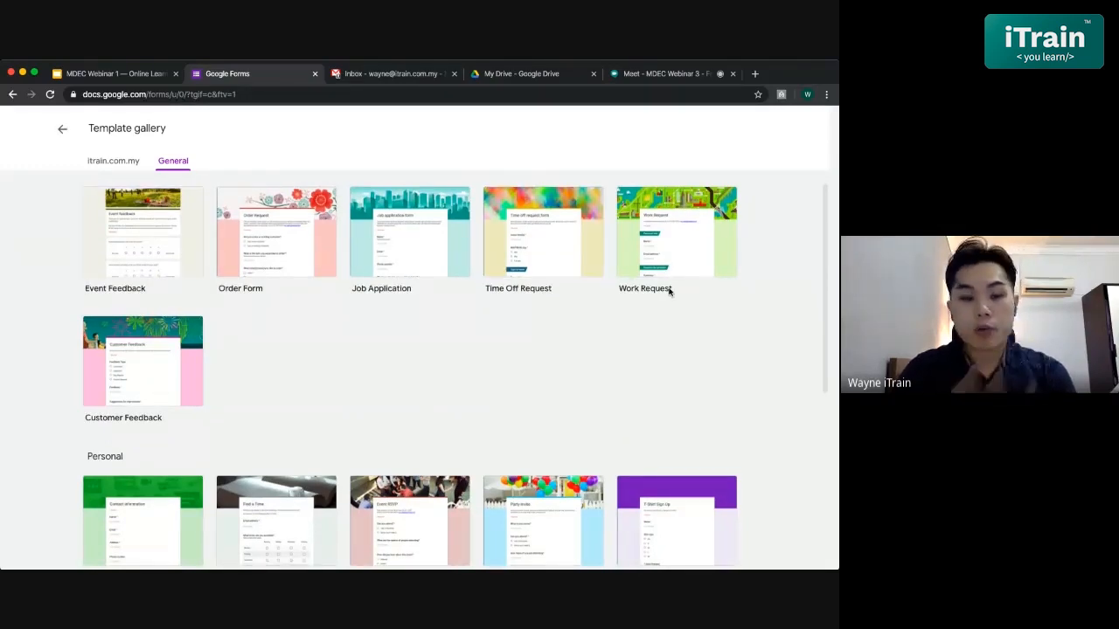
{"action": "scroll", "coordinate": [669, 289], "scroll_direction": "down", "scroll_amount": 3}
{"action": "scroll", "coordinate": [442, 314], "scroll_direction": "down", "scroll_amount": 5}
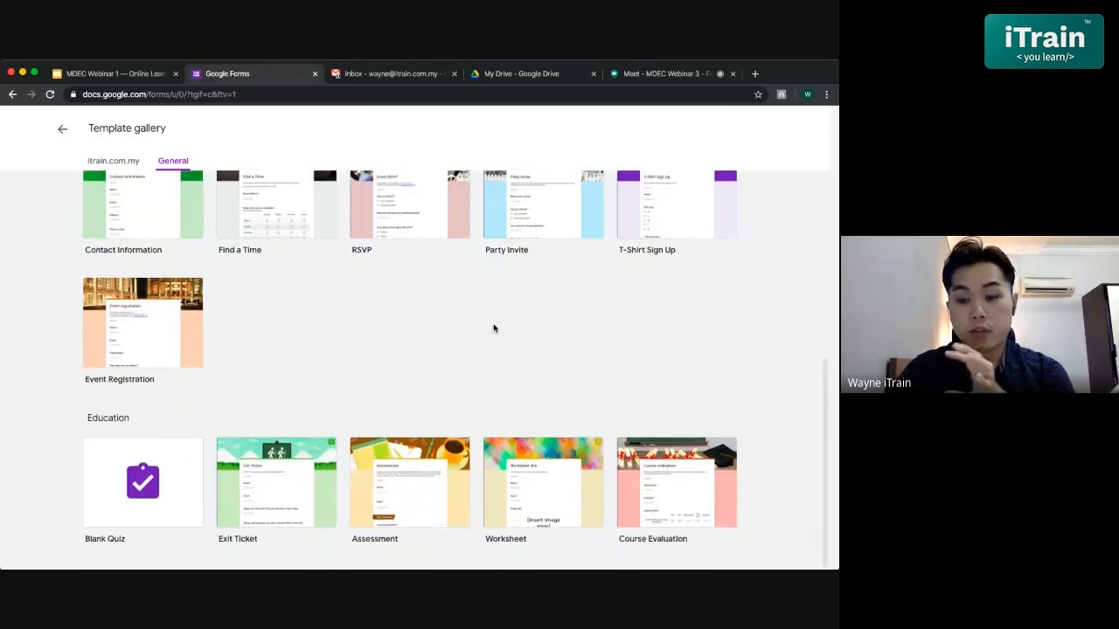
{"action": "scroll", "coordinate": [637, 436], "scroll_direction": "up", "scroll_amount": 5}
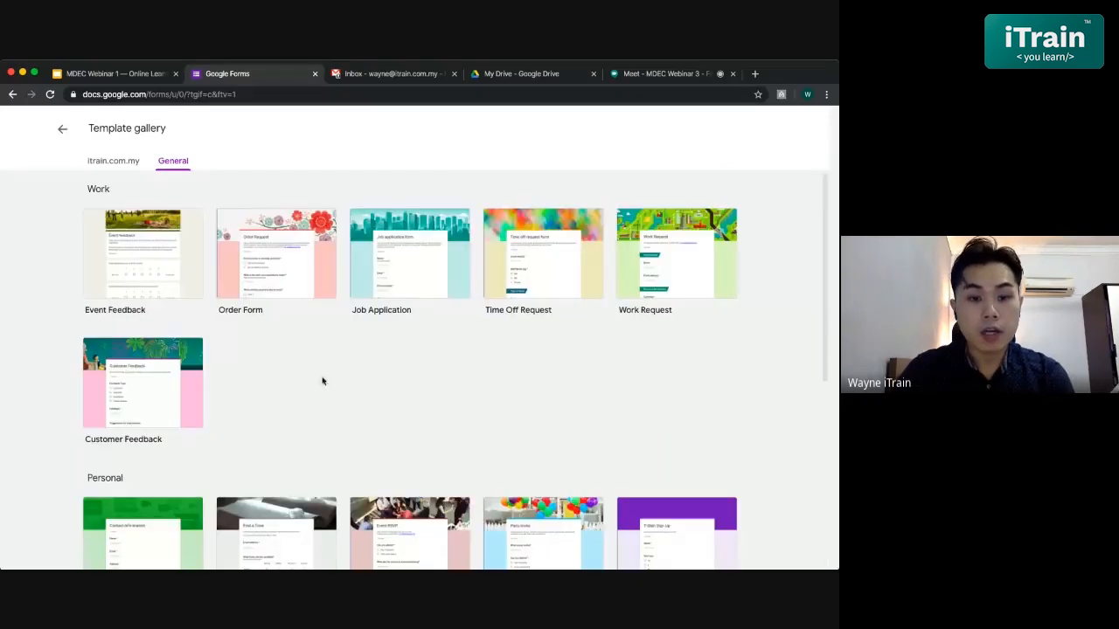
{"action": "left_click", "coordinate": [59, 133]}
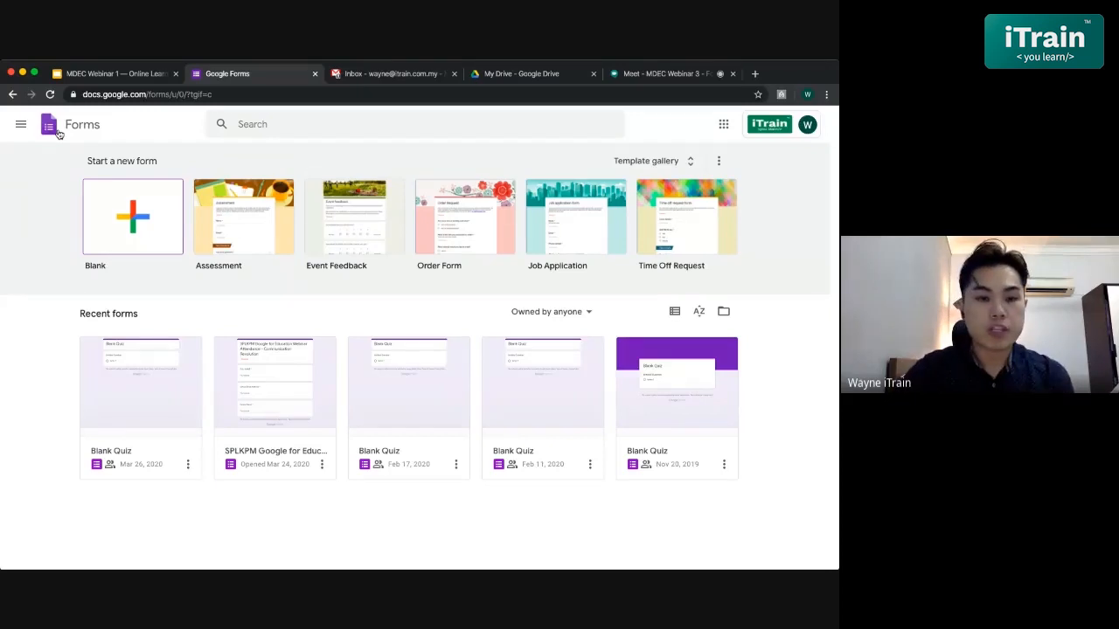
- Start a blank form and select its 'Untitled form' title for renaming
{"action": "left_click", "coordinate": [125, 221]}
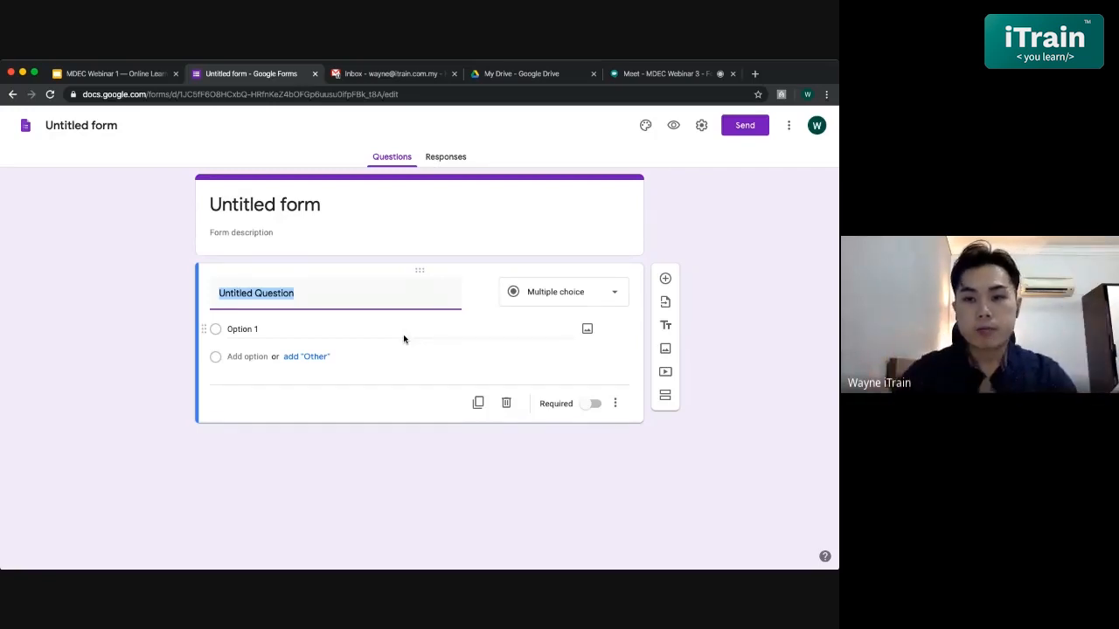
{"action": "left_click", "coordinate": [311, 209]}
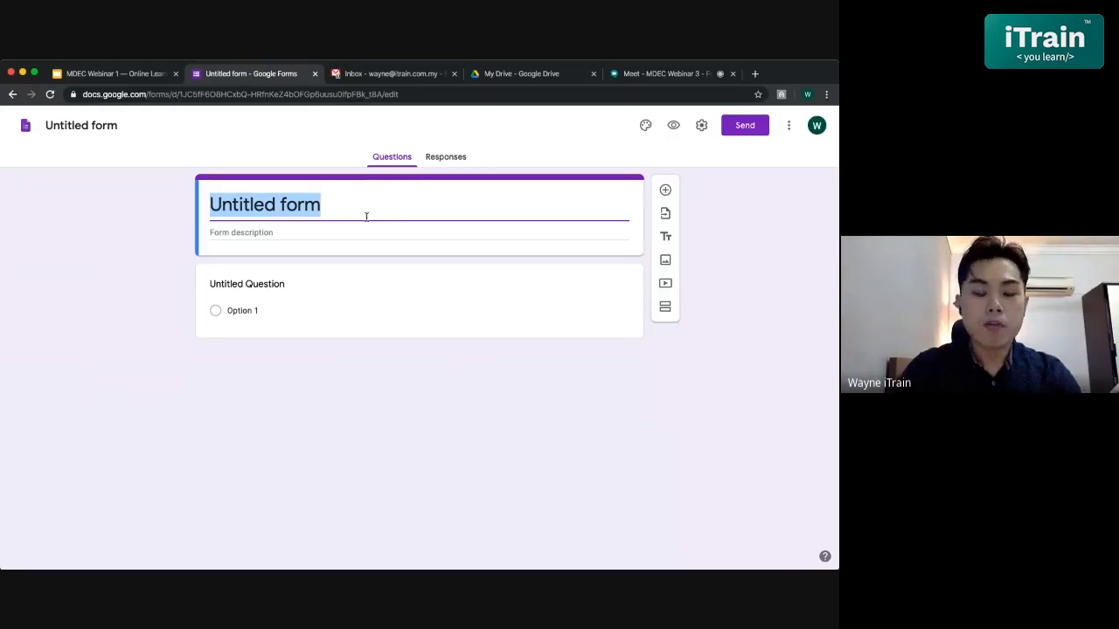
- Retitle the form 'G Suite for Education Quiz' and commit it as the file name
{"action": "type", "text": "G Suite"}
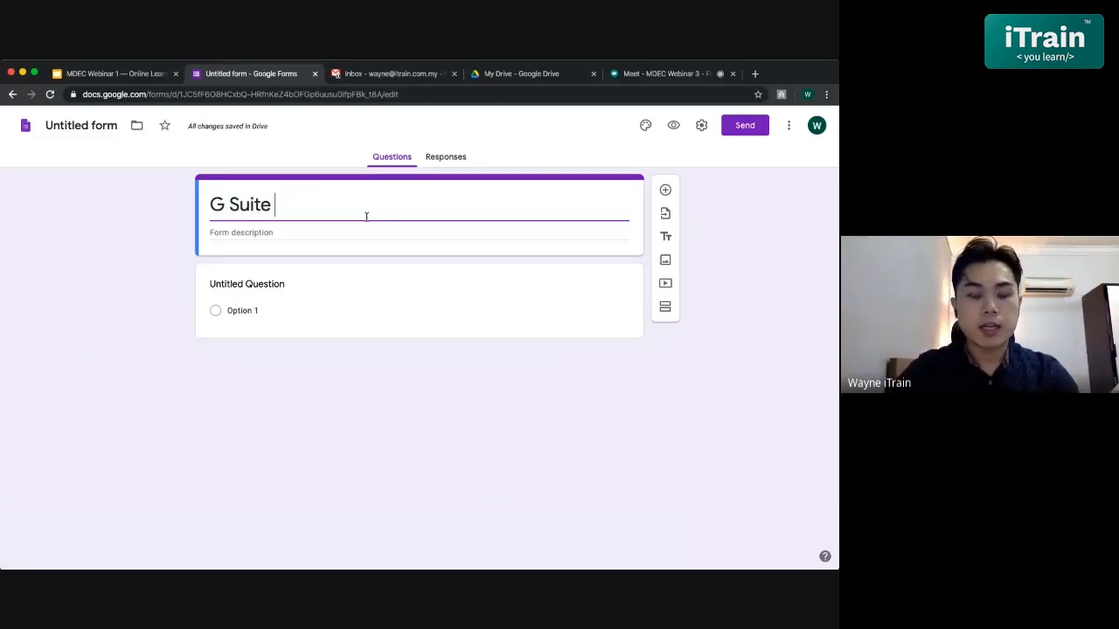
{"action": "type", "text": " for Educati"}
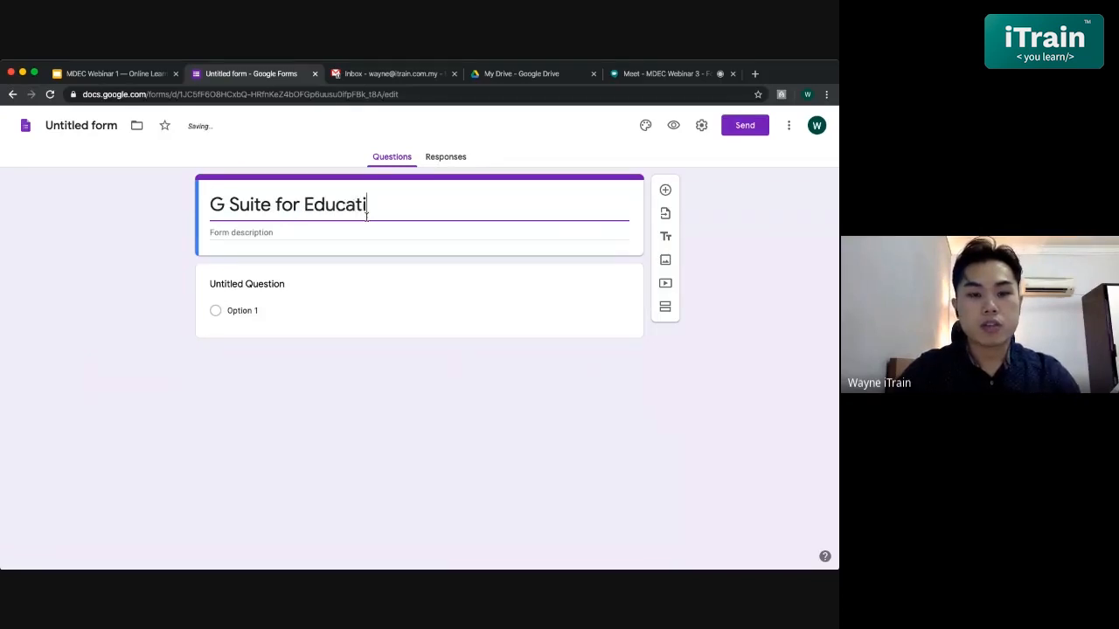
{"action": "type", "text": "on Quiz"}
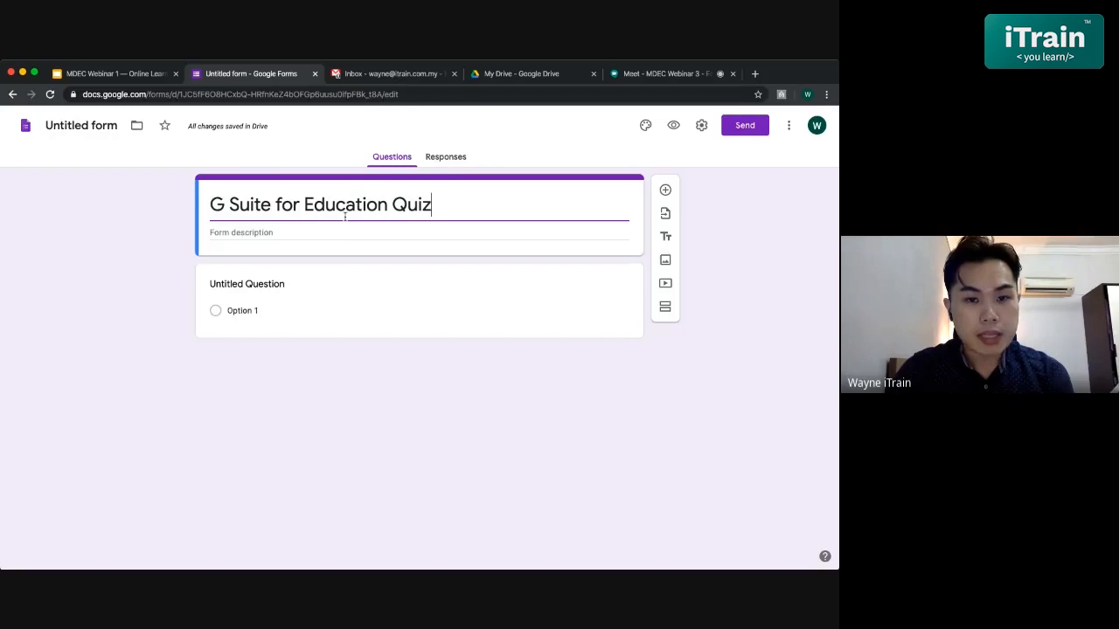
{"action": "left_click", "coordinate": [87, 123]}
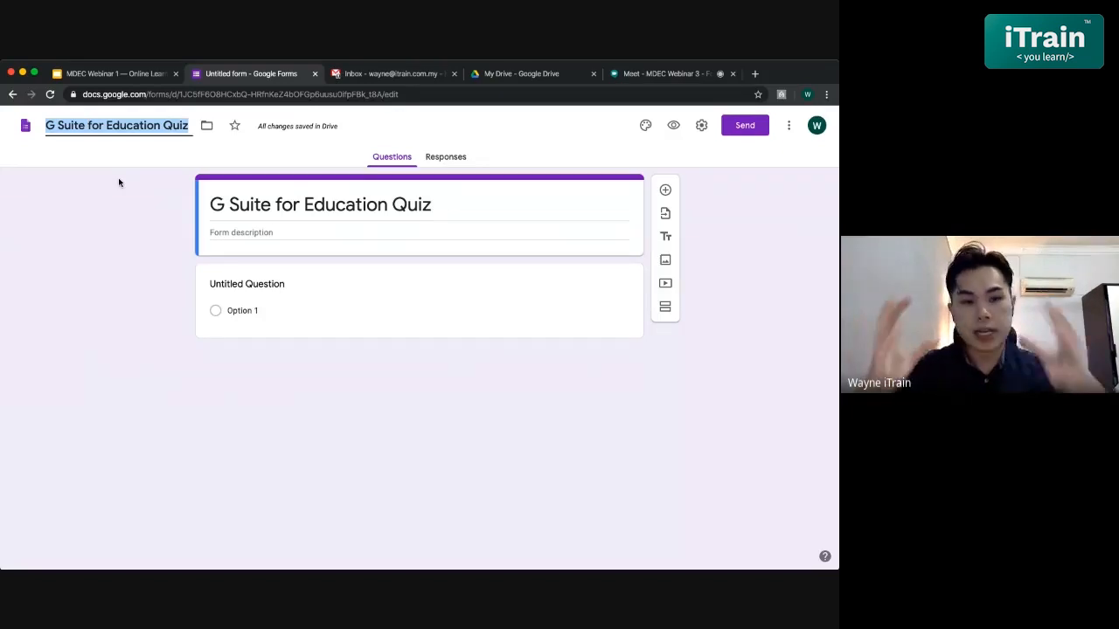
{"action": "left_click", "coordinate": [114, 204]}
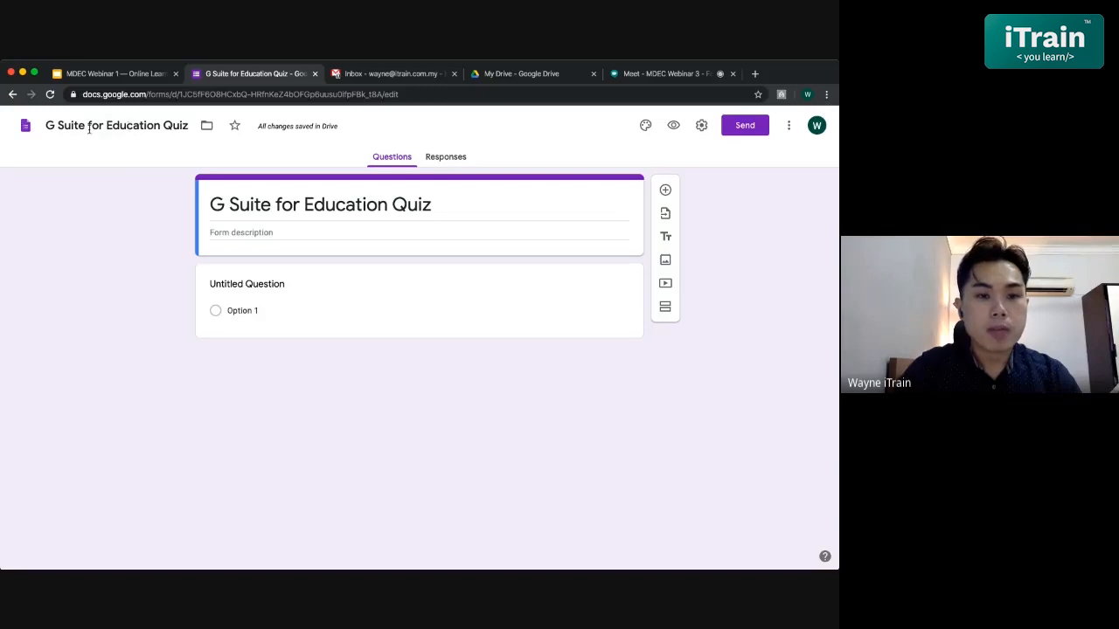
{"action": "left_click", "coordinate": [503, 77]}
{"action": "scroll", "coordinate": [389, 309], "scroll_direction": "down", "scroll_amount": 3}
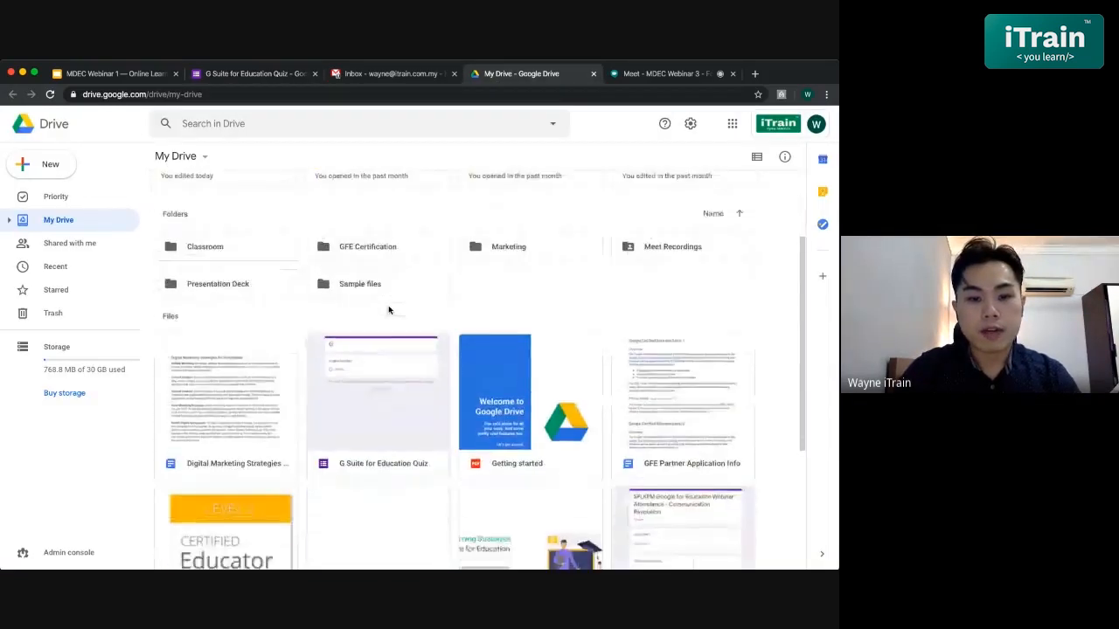
{"action": "scroll", "coordinate": [388, 309], "scroll_direction": "up", "scroll_amount": 1}
{"action": "scroll", "coordinate": [287, 357], "scroll_direction": "up", "scroll_amount": 1}
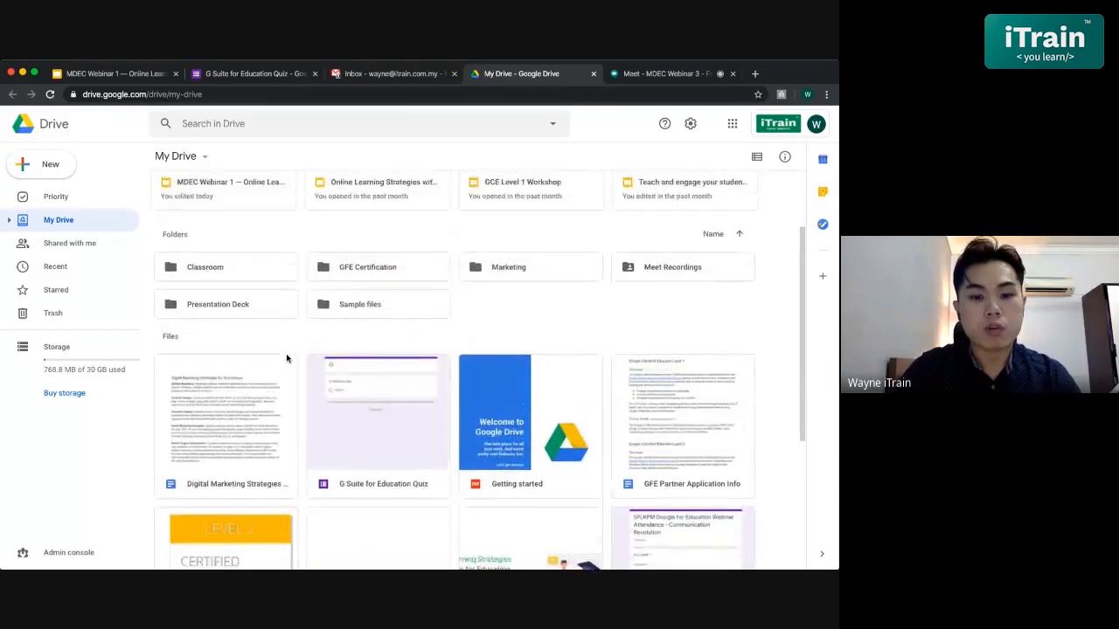
{"action": "scroll", "coordinate": [368, 206], "scroll_direction": "down", "scroll_amount": 1}
{"action": "left_click", "coordinate": [251, 76]}
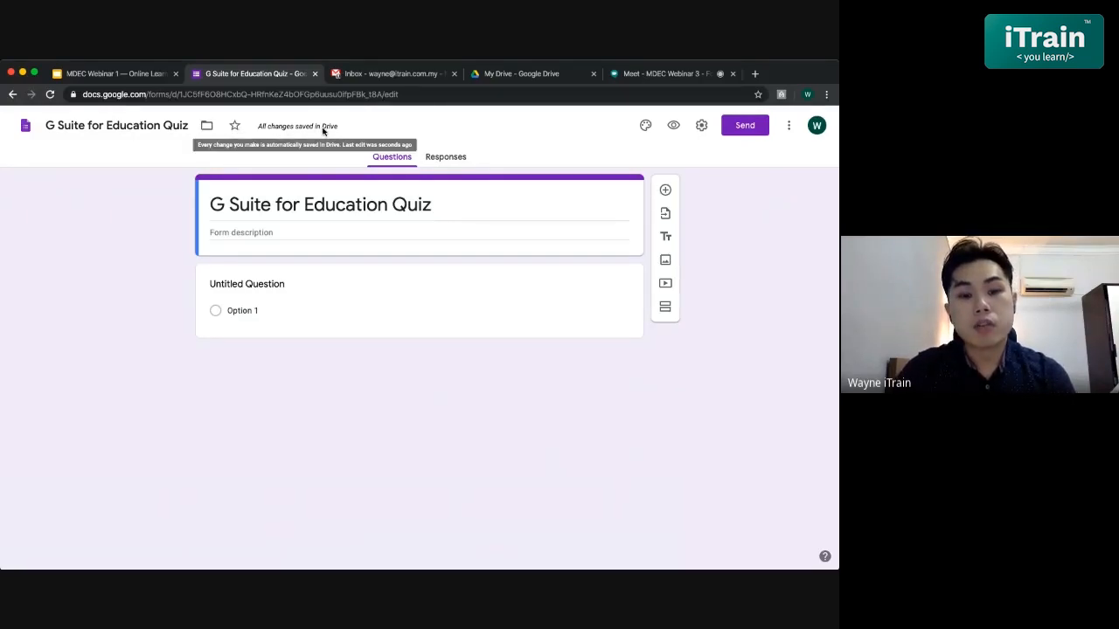
{"action": "left_click", "coordinate": [508, 75]}
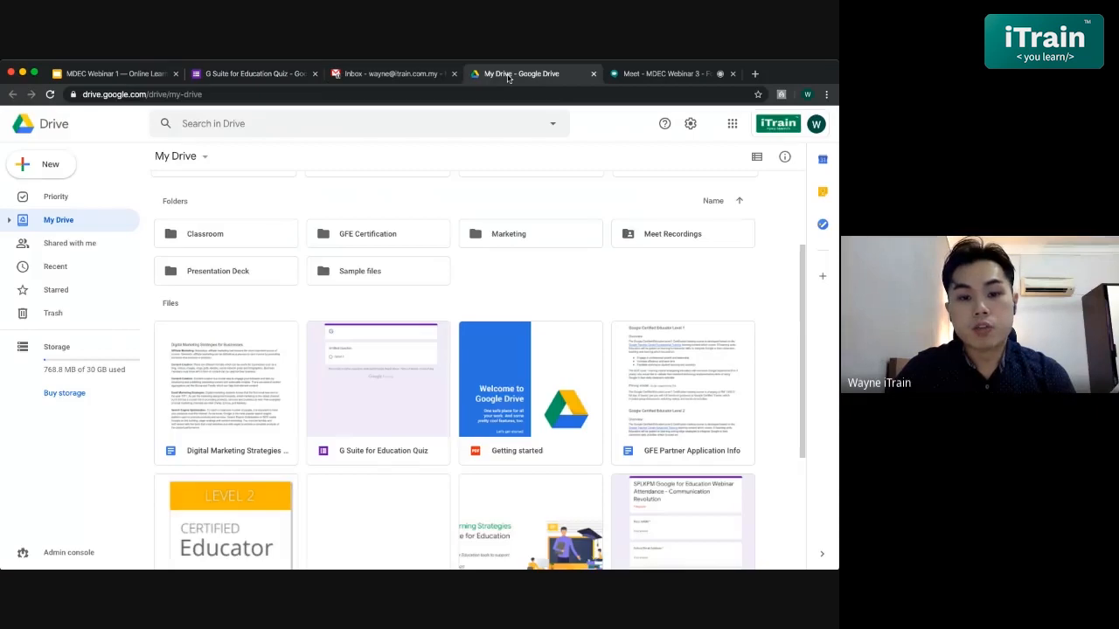
{"action": "scroll", "coordinate": [394, 306], "scroll_direction": "down", "scroll_amount": 1}
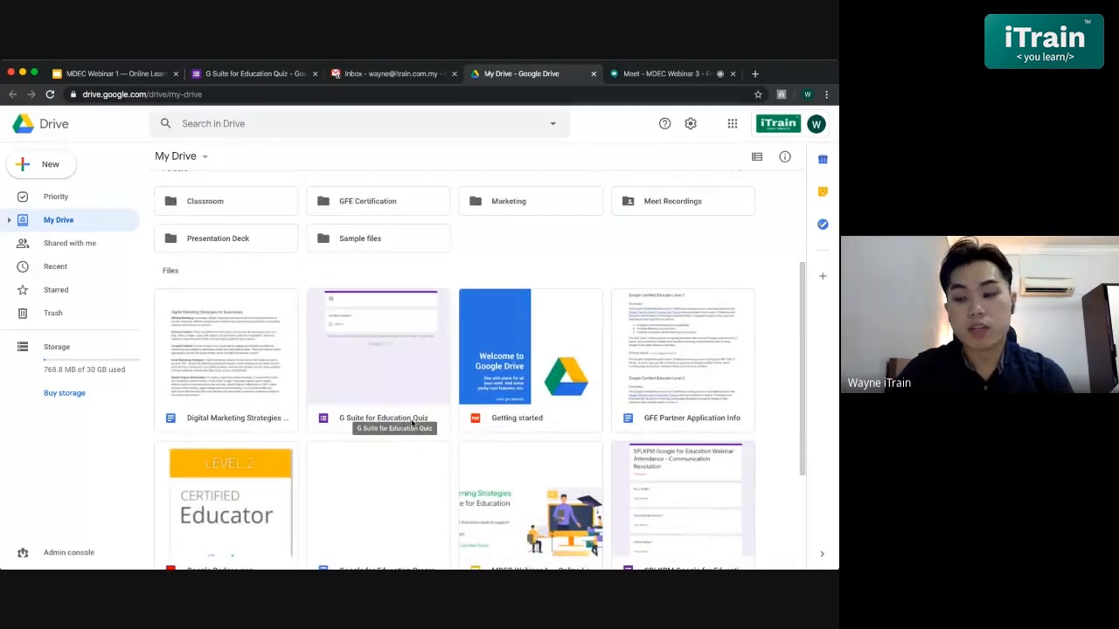
{"action": "left_click", "coordinate": [252, 73]}
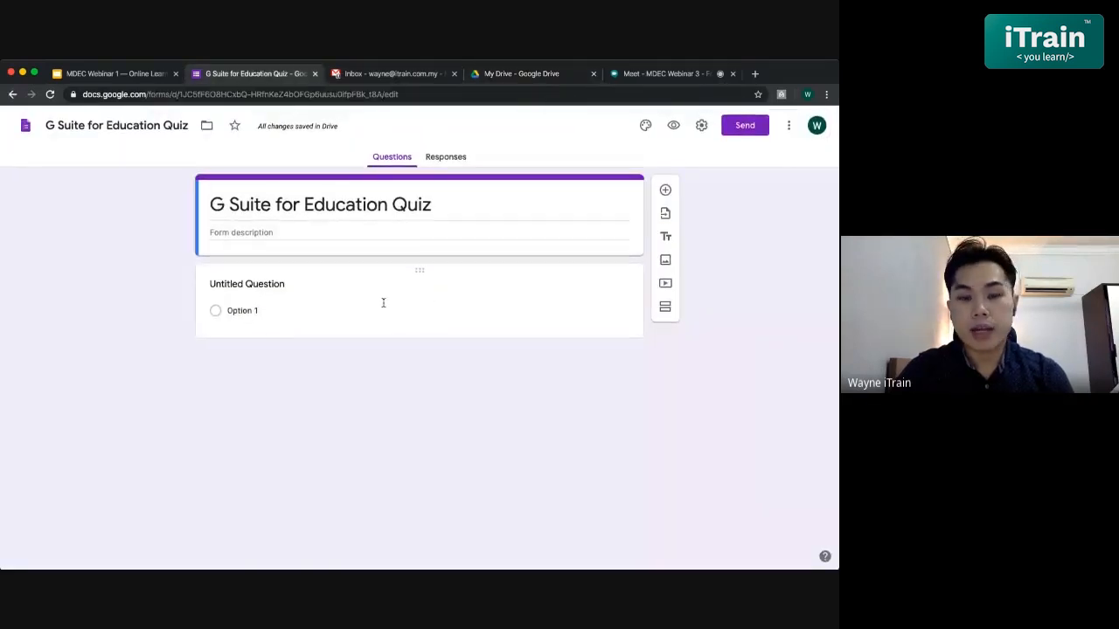
- Expand the Untitled Question card into edit mode
{"action": "left_click", "coordinate": [337, 292]}
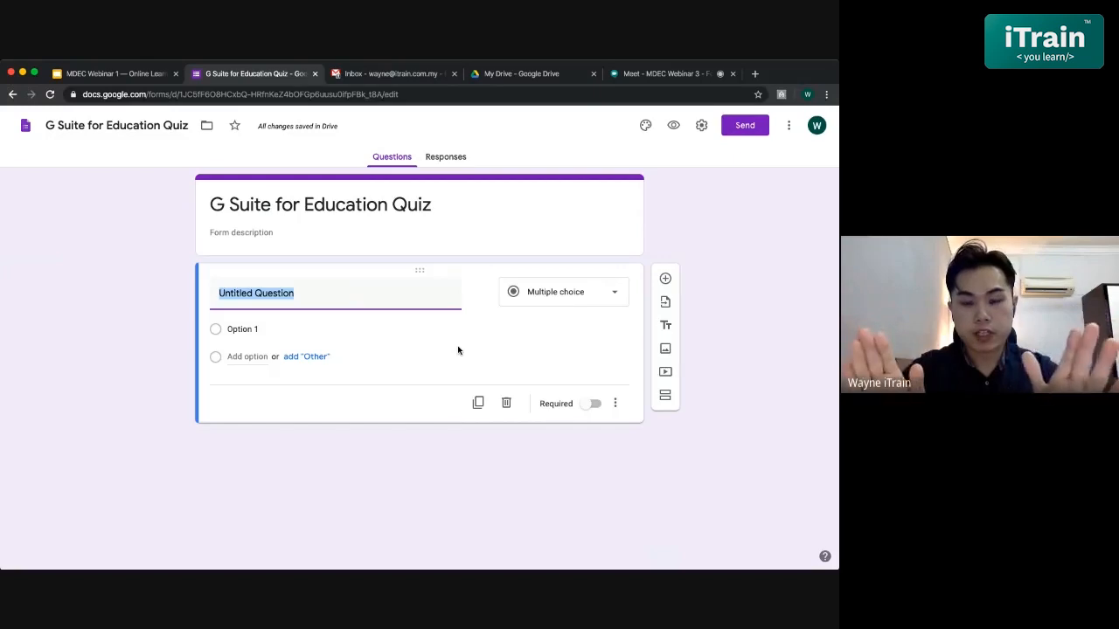
- Open the question-type dropdown to view all types from Short answer to Time
{"action": "left_click", "coordinate": [535, 298]}
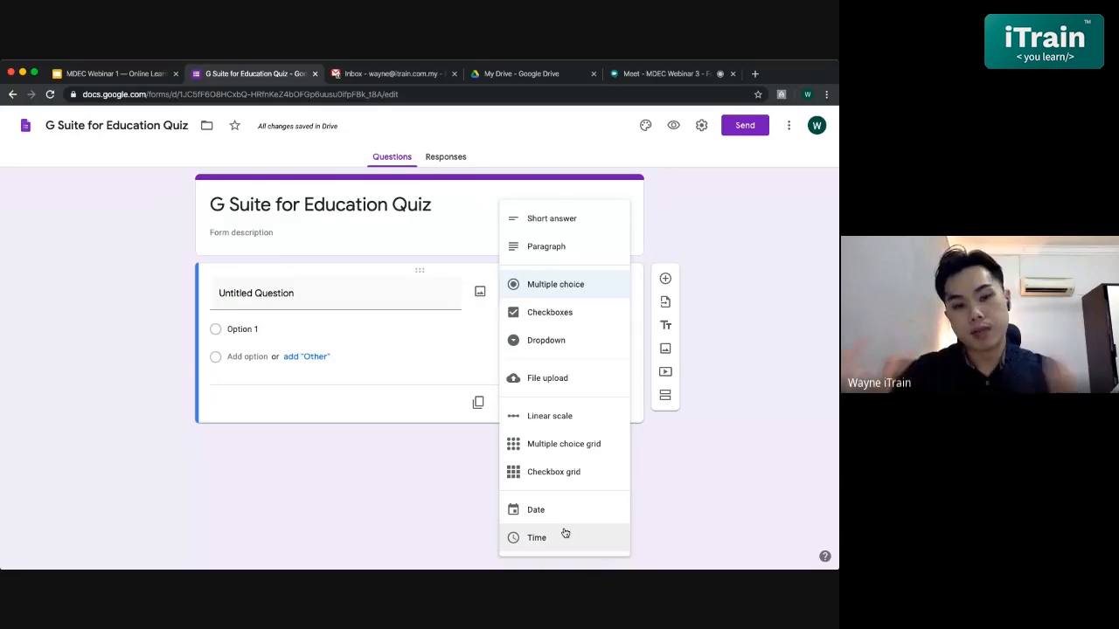
- Close the type list, keeping Multiple choice as the question type
{"action": "left_click", "coordinate": [364, 292]}
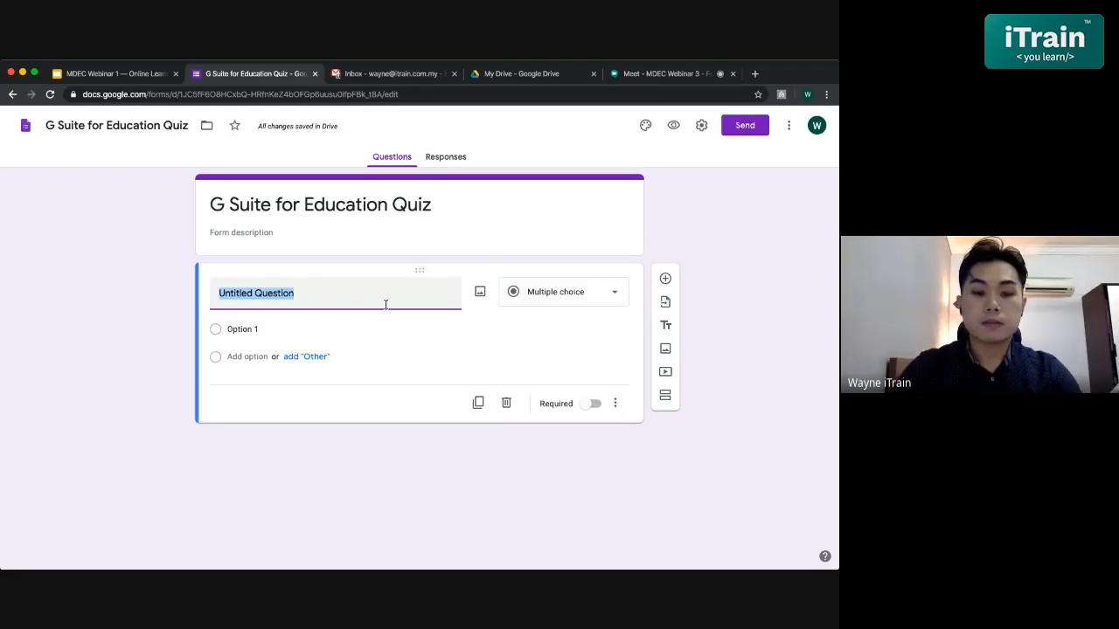
- Title the question 'Which of the following is NOT part of G Suite for Education?'
{"action": "key", "text": "BackSpace"}
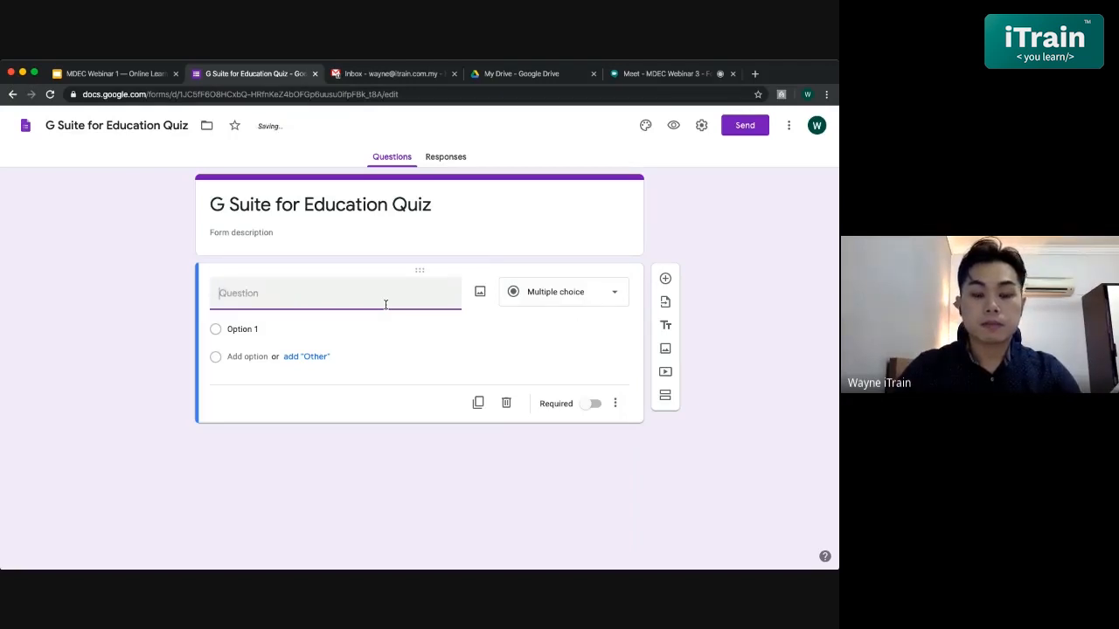
{"action": "type", "text": "Which o"}
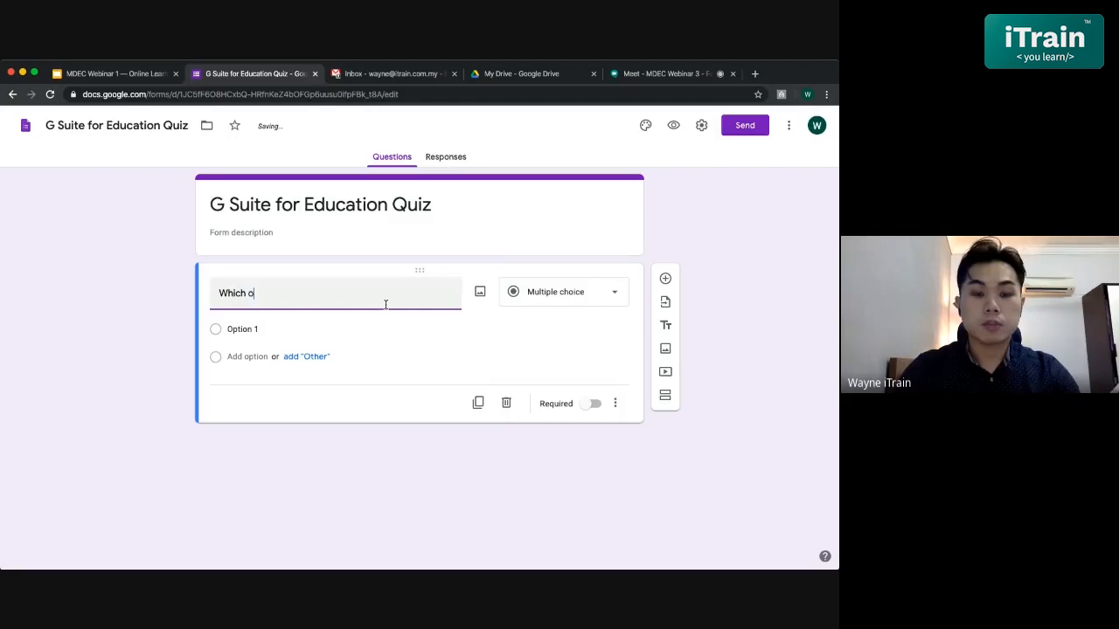
{"action": "type", "text": "f the following is"}
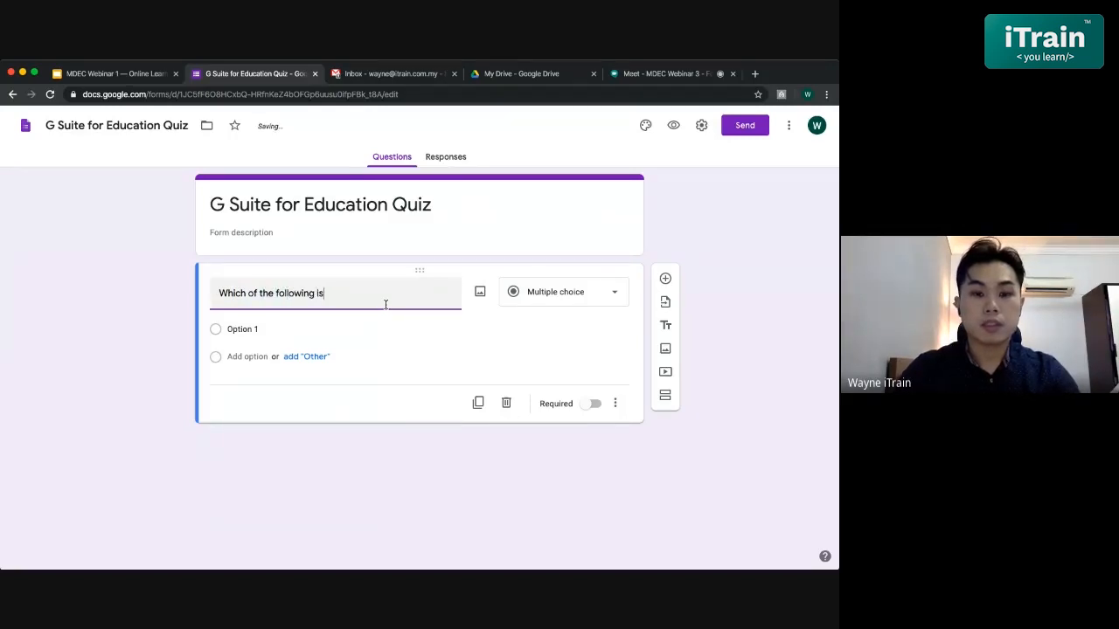
{"action": "key", "text": "BackSpace"}
{"action": "key", "text": "BackSpace"}
{"action": "type", "text": "is part"}
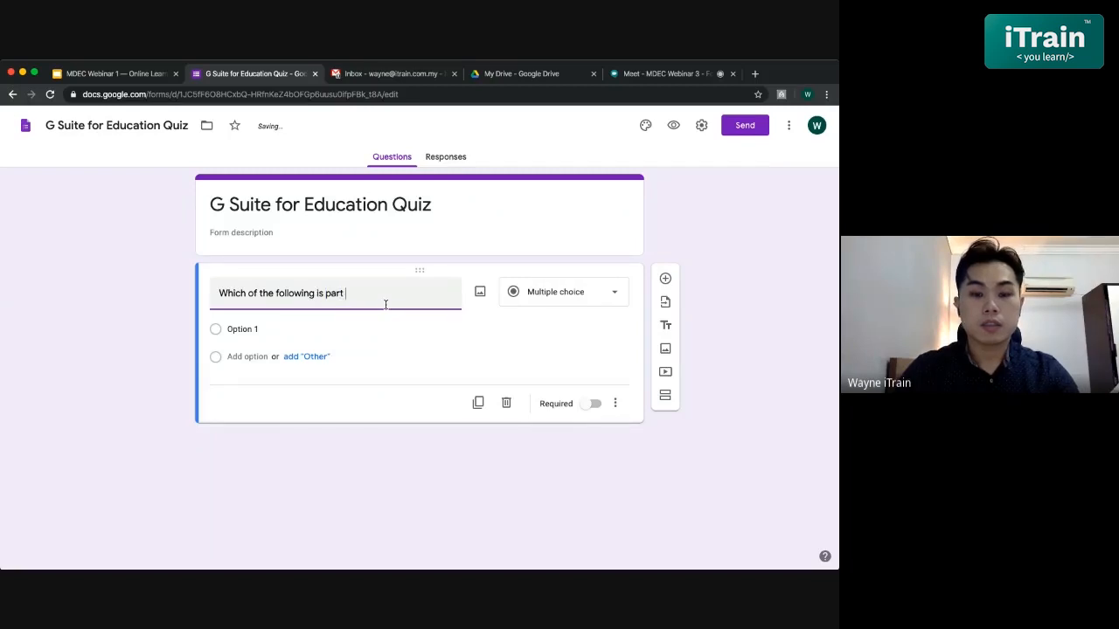
{"action": "key", "text": "BackSpace"}
{"action": "key", "text": "BackSpace"}
{"action": "key", "text": "BackSpace"}
{"action": "key", "text": "BackSpace"}
{"action": "key", "text": "BackSpace"}
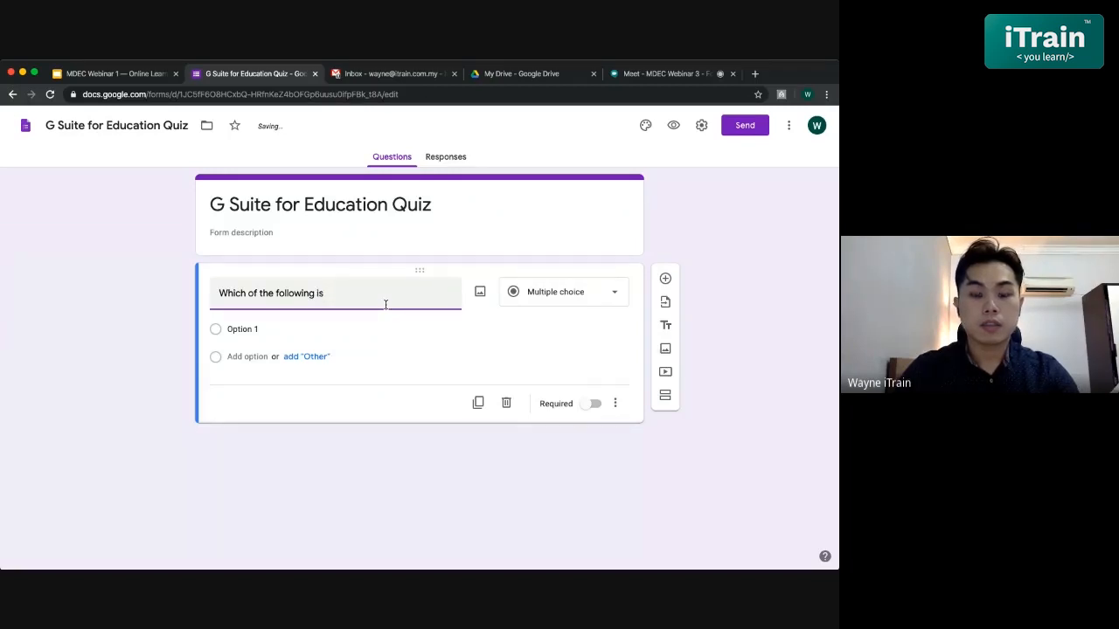
{"action": "type", "text": "NOT"}
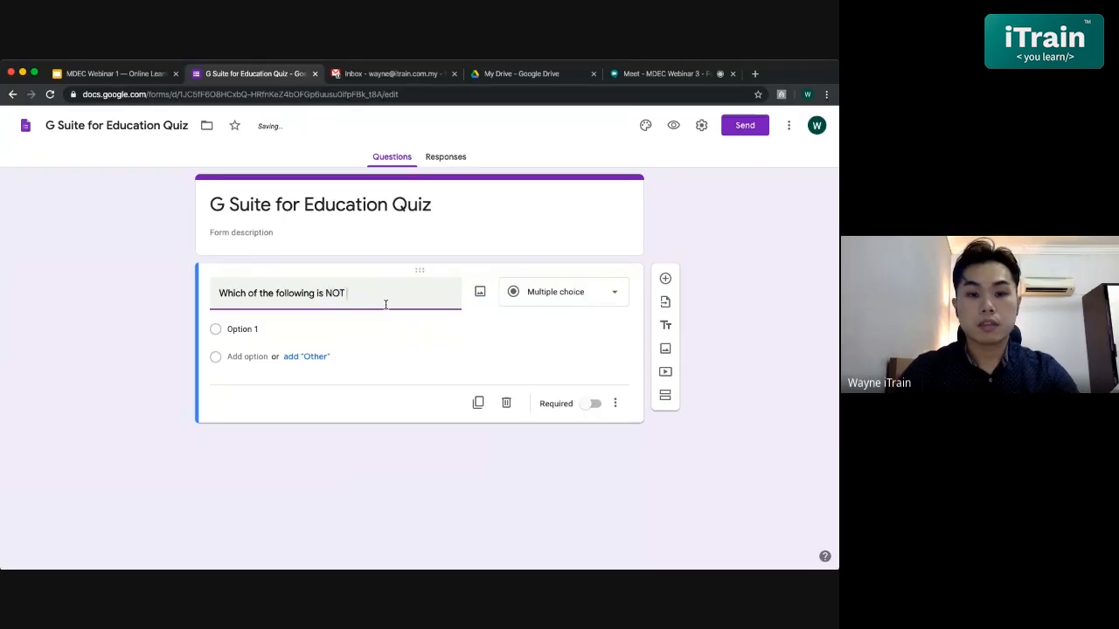
{"action": "type", "text": " part of "}
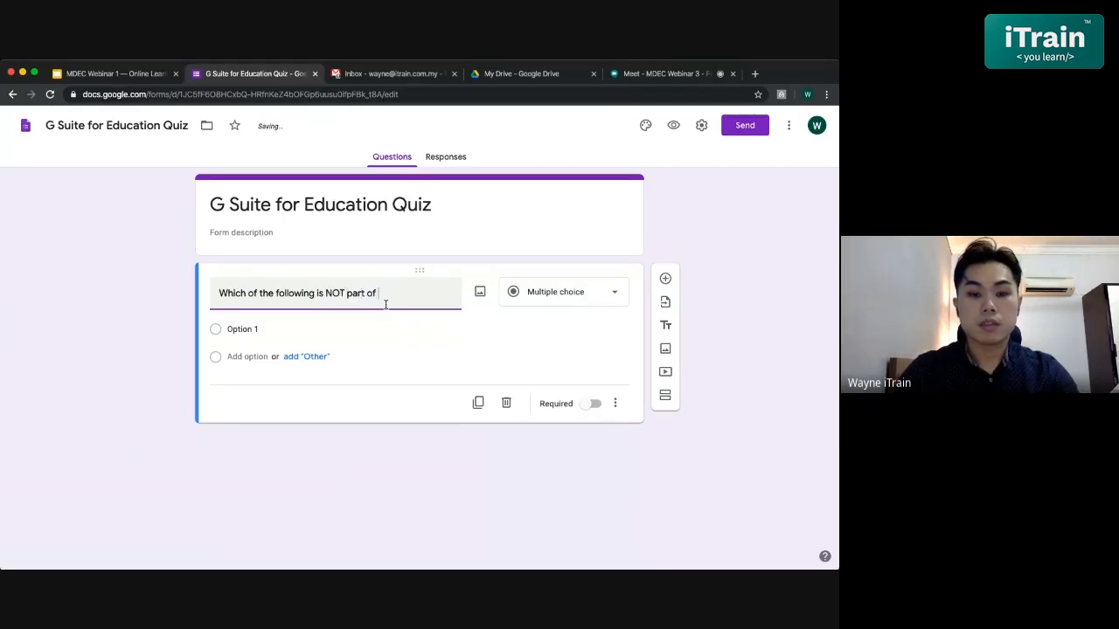
{"action": "type", "text": "G Suite for Education>"}
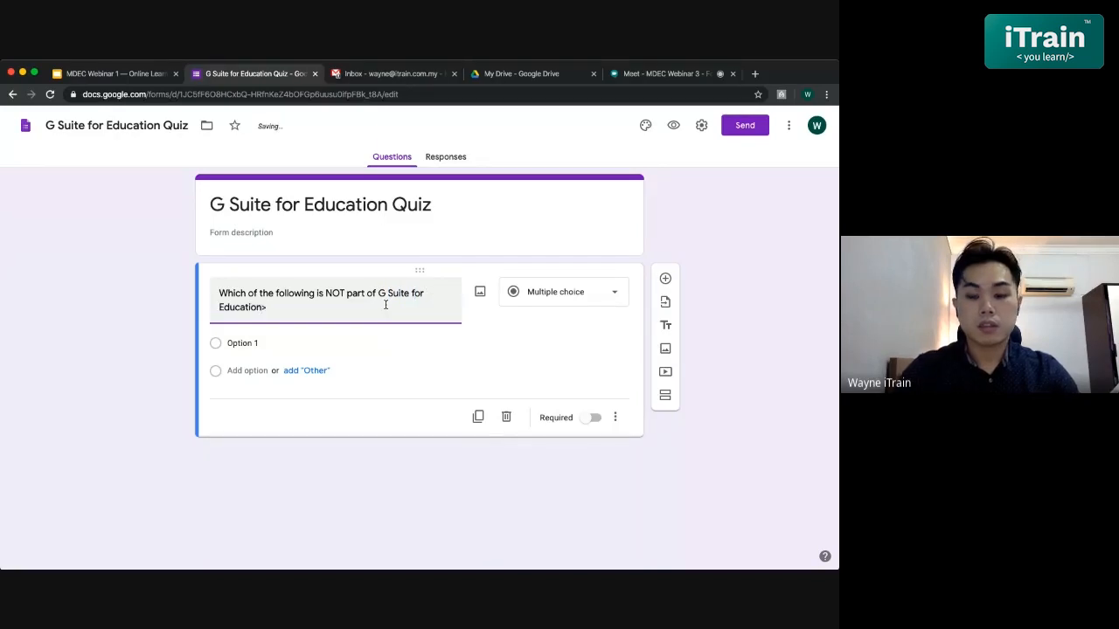
{"action": "key", "text": "BackSpace"}
{"action": "type", "text": "?"}
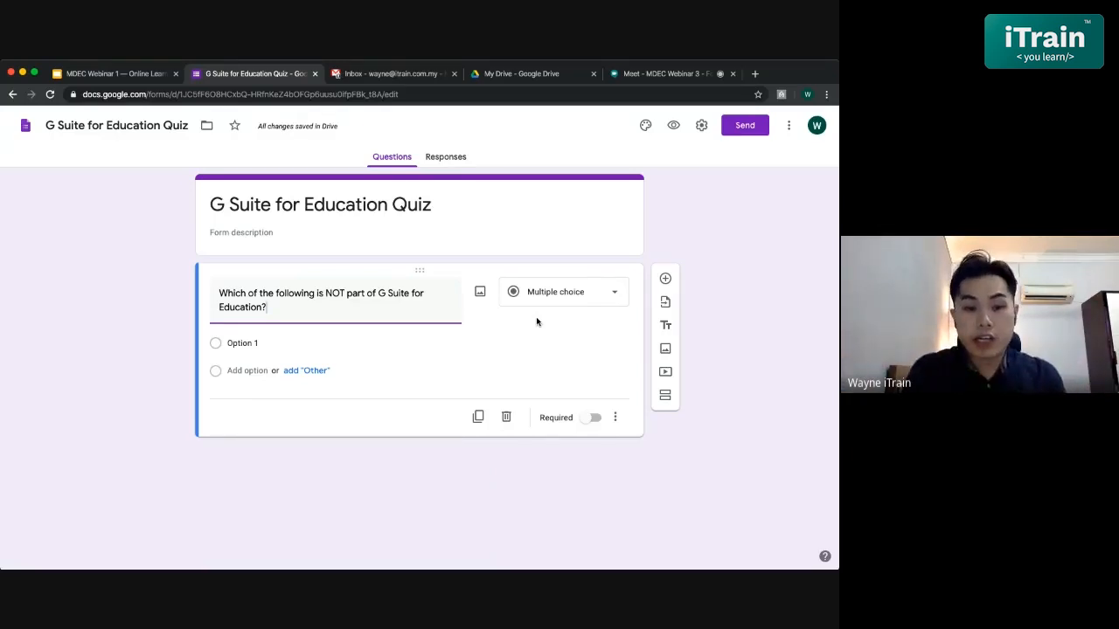
- Fill the first three answer options: Google Docs, Google Drive and Google Forms
{"action": "left_click", "coordinate": [243, 343]}
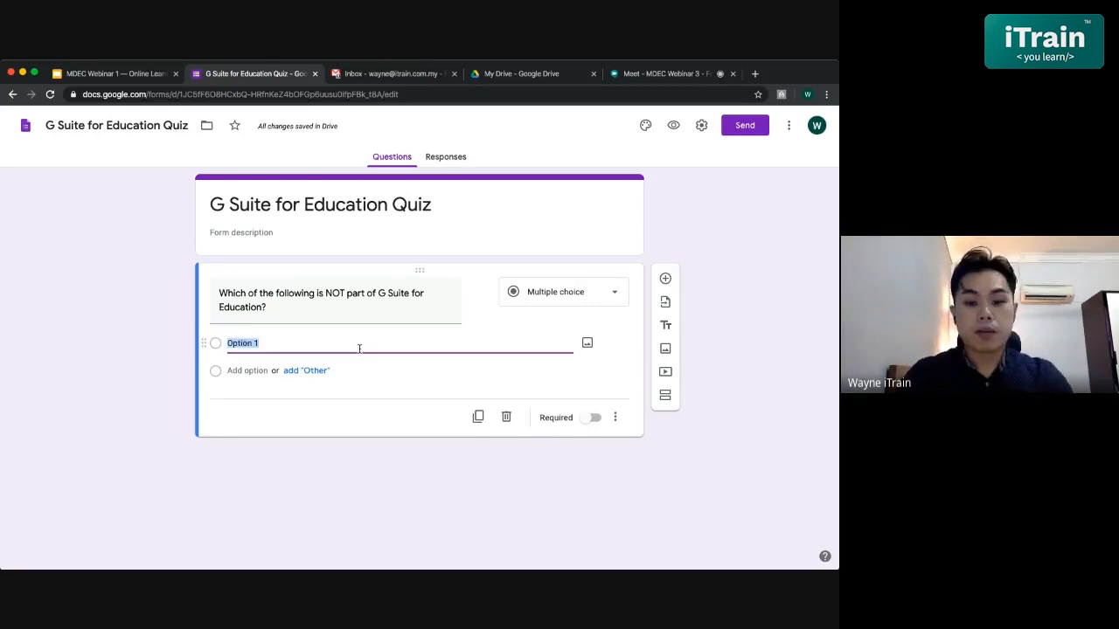
{"action": "type", "text": "Google"}
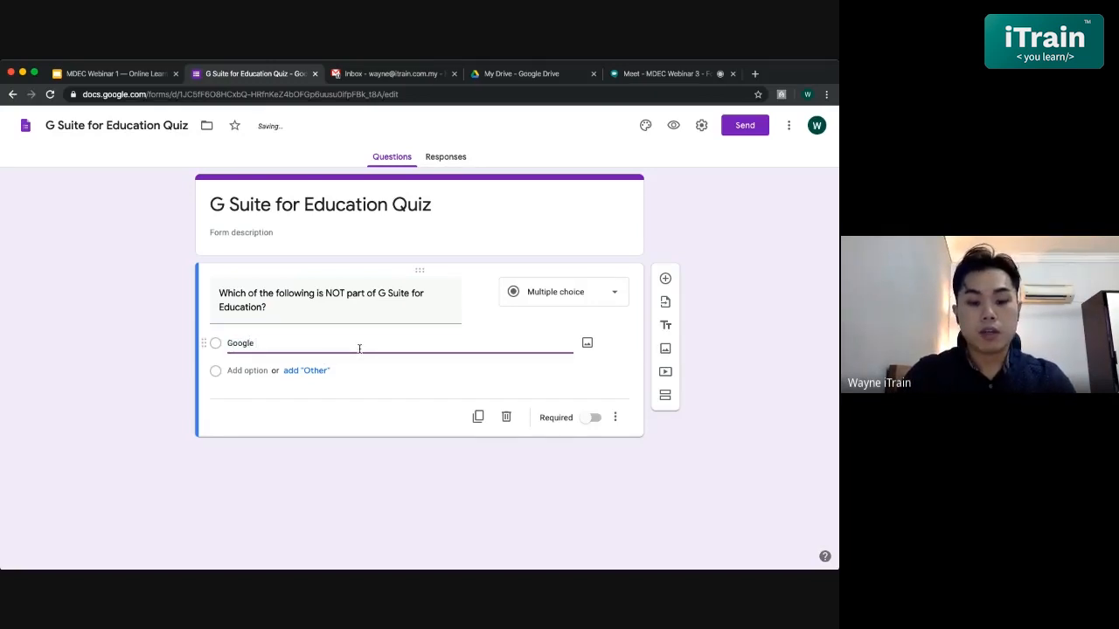
{"action": "type", "text": " Docs"}
{"action": "left_click", "coordinate": [249, 371]}
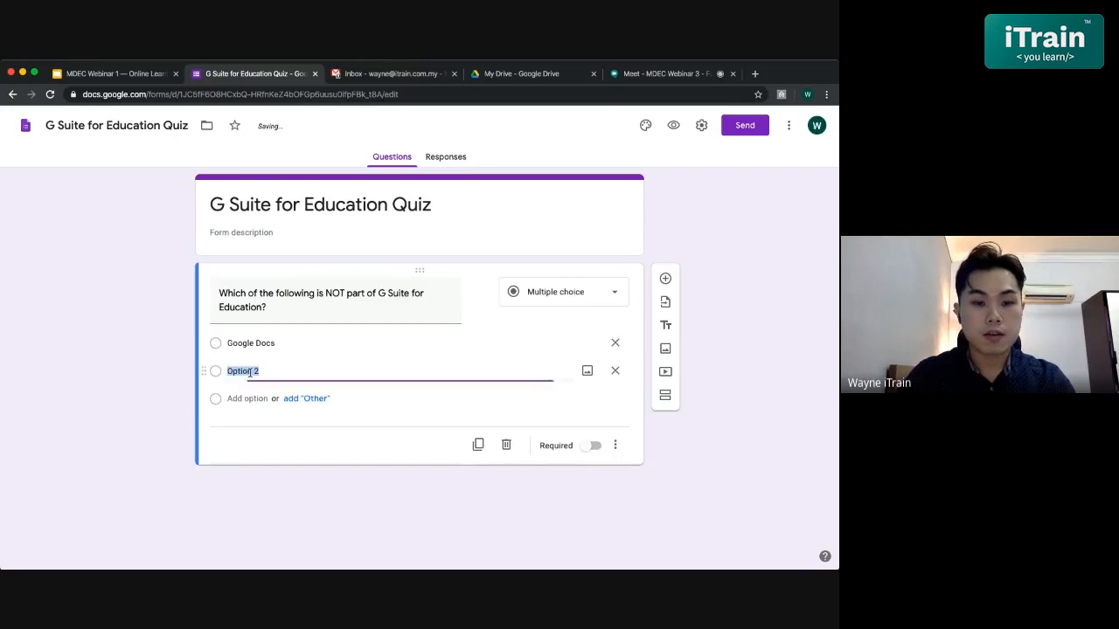
{"action": "type", "text": "Google D"}
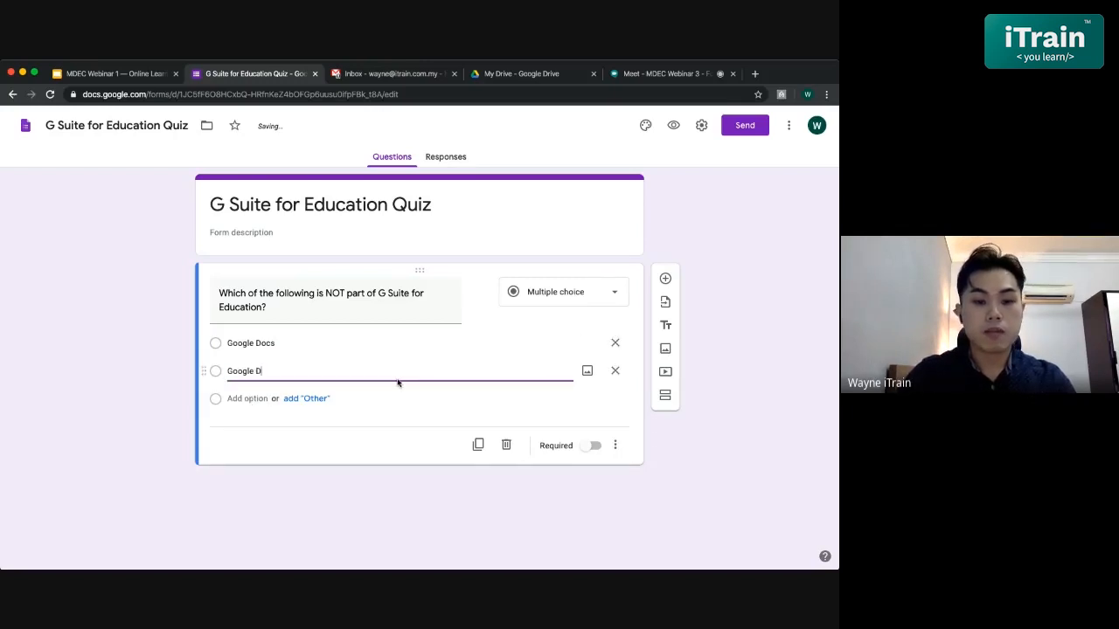
{"action": "type", "text": "rive"}
{"action": "left_click", "coordinate": [245, 398]}
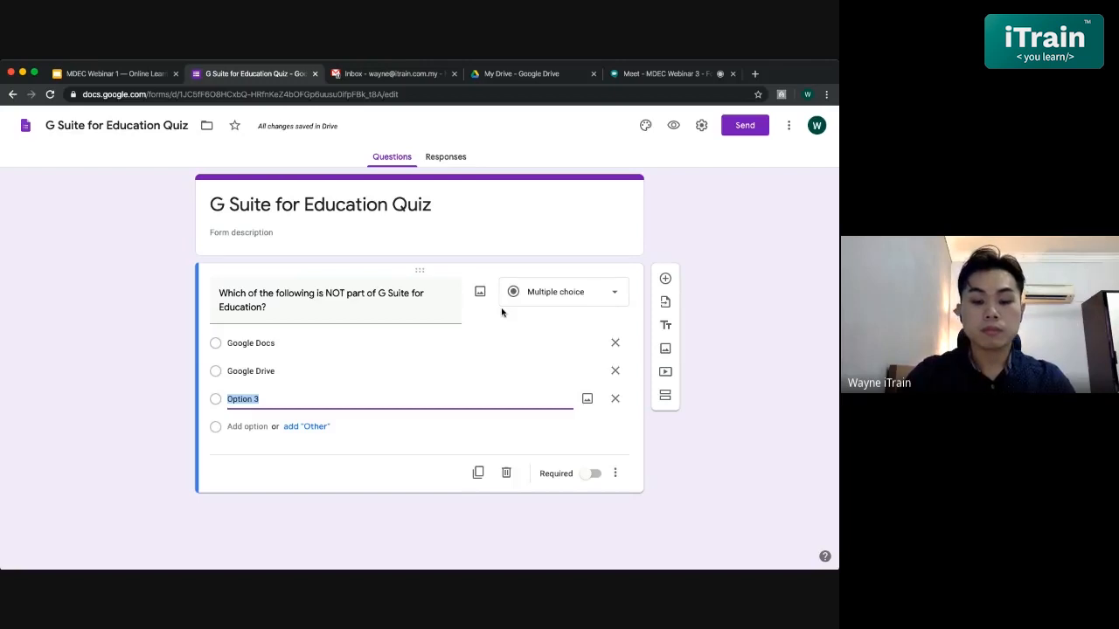
{"action": "type", "text": "Go"}
{"action": "key", "text": "BackSpace"}
{"action": "key", "text": "BackSpace"}
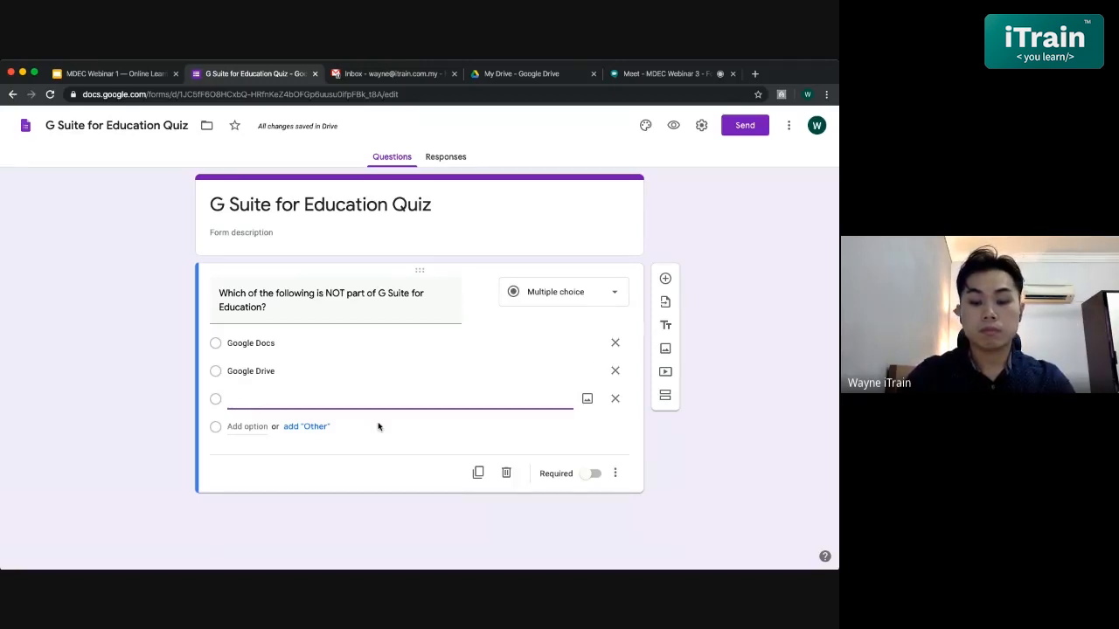
{"action": "type", "text": "Googl"}
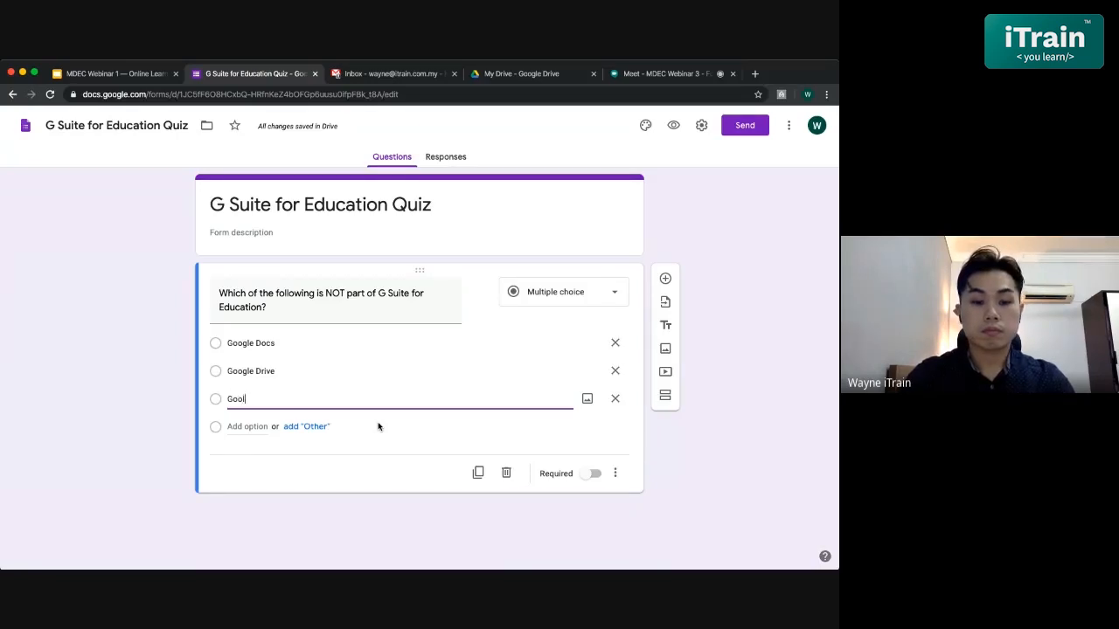
{"action": "type", "text": "e Forms"}
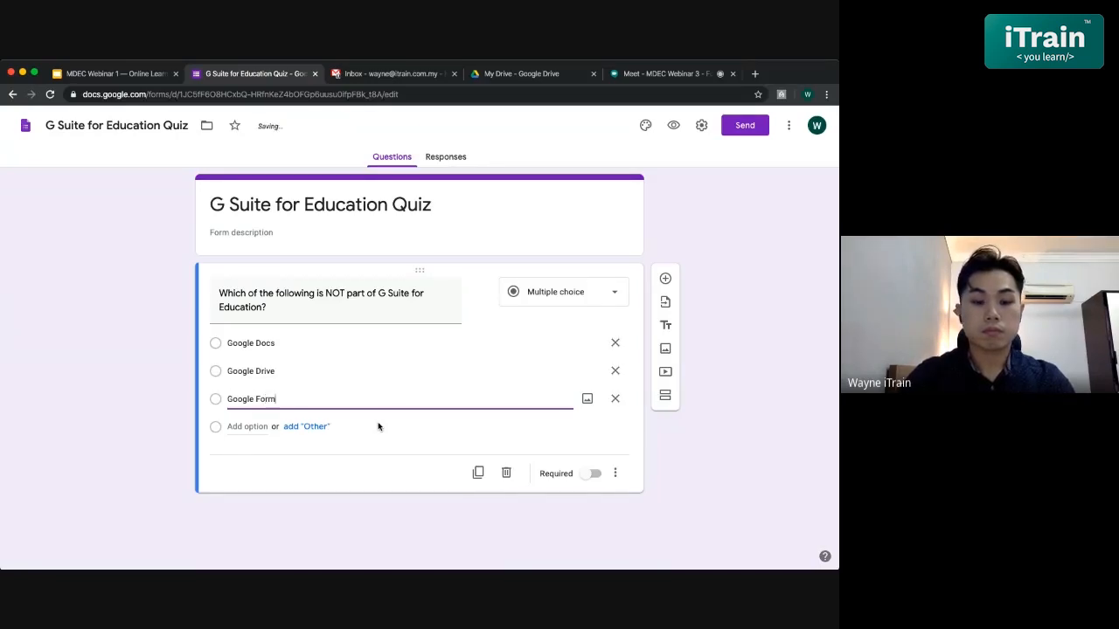
- Add Microsoft PowerPoint and Google Drawings as the fourth and fifth options
{"action": "left_click", "coordinate": [252, 426]}
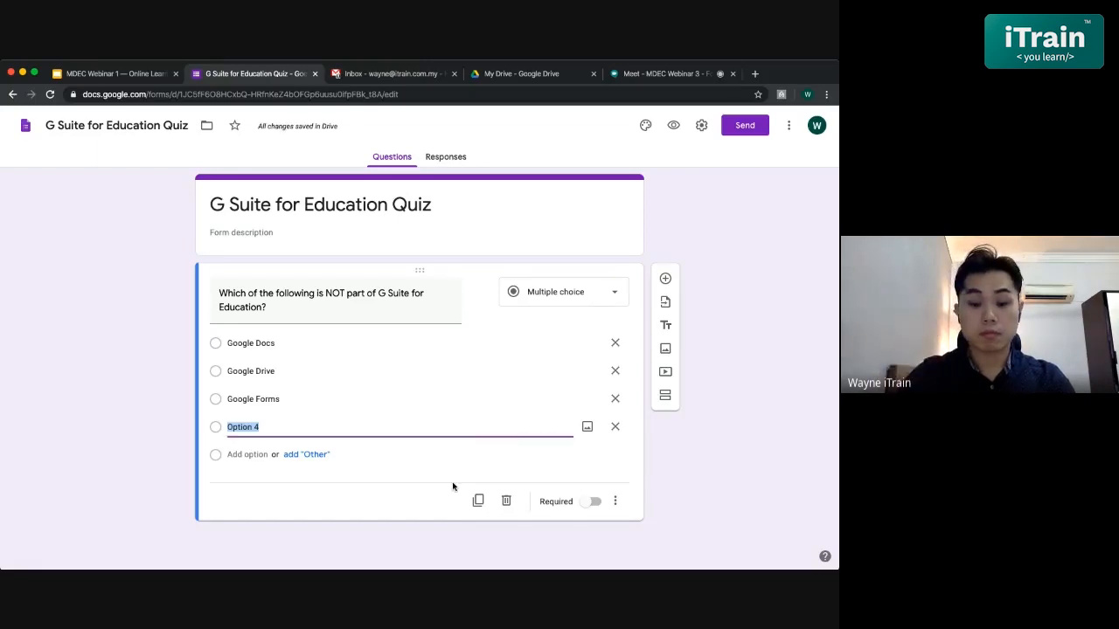
{"action": "type", "text": "Mic"}
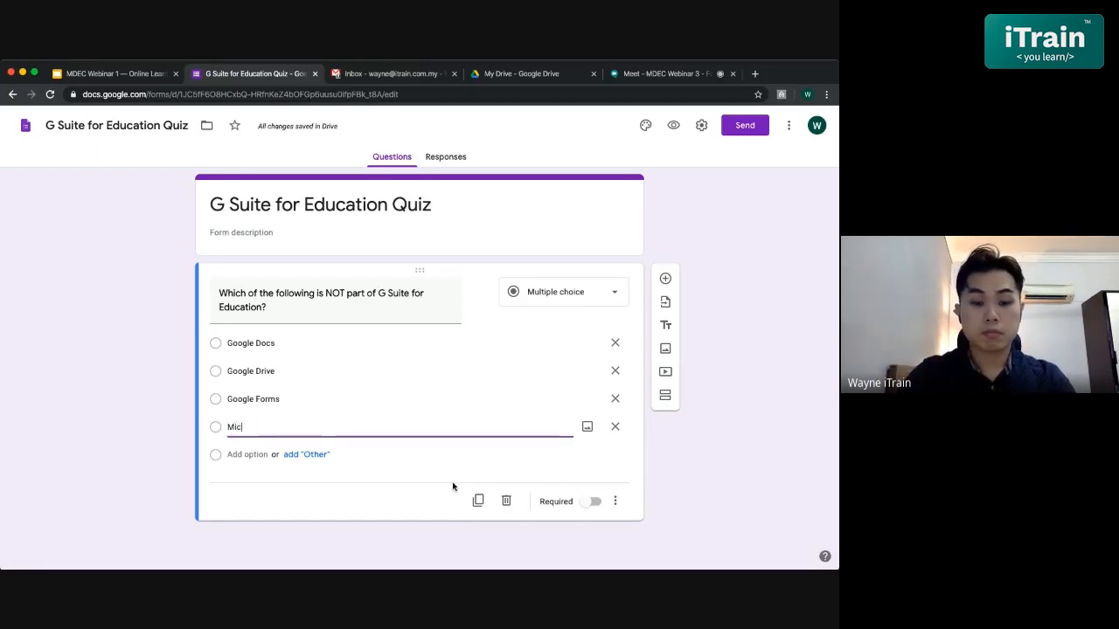
{"action": "type", "text": "rosoft P"}
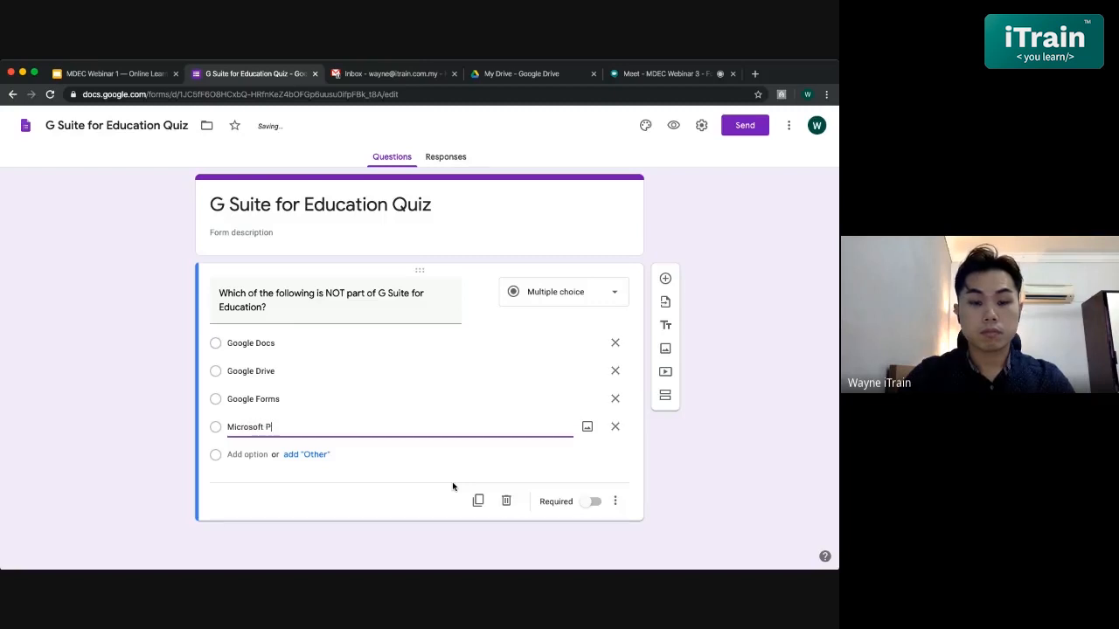
{"action": "type", "text": "owerPoint"}
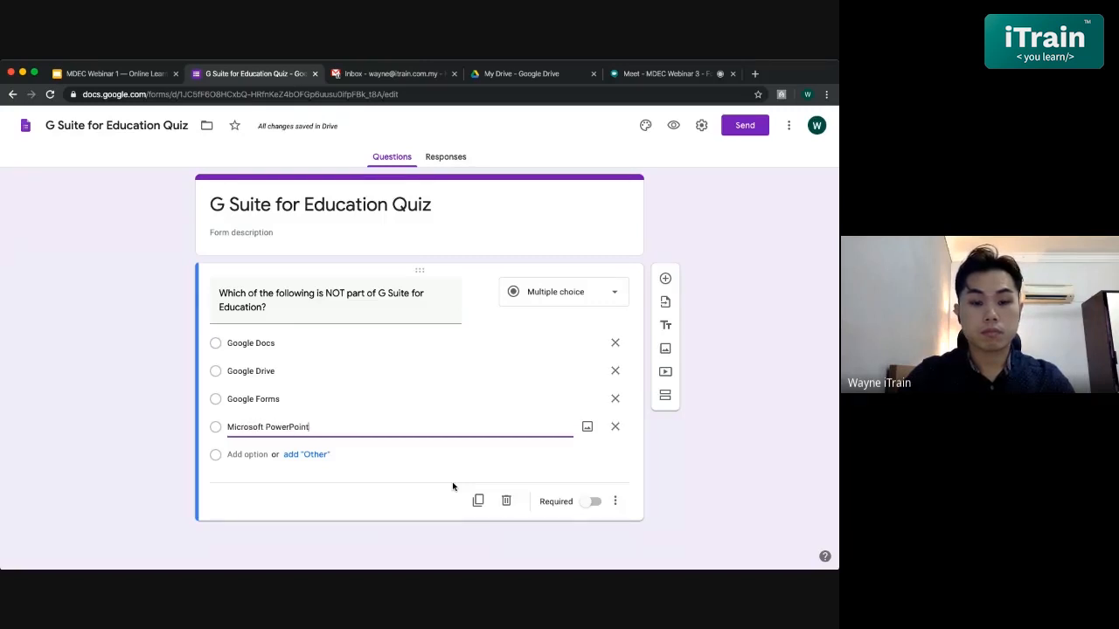
{"action": "left_click", "coordinate": [249, 457]}
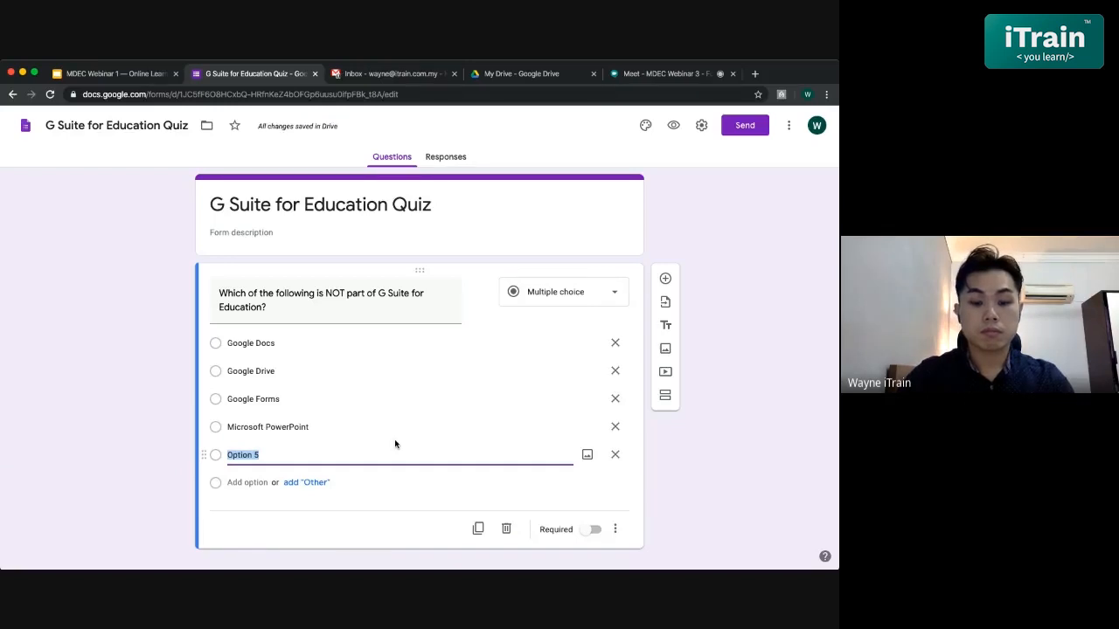
{"action": "type", "text": "g"}
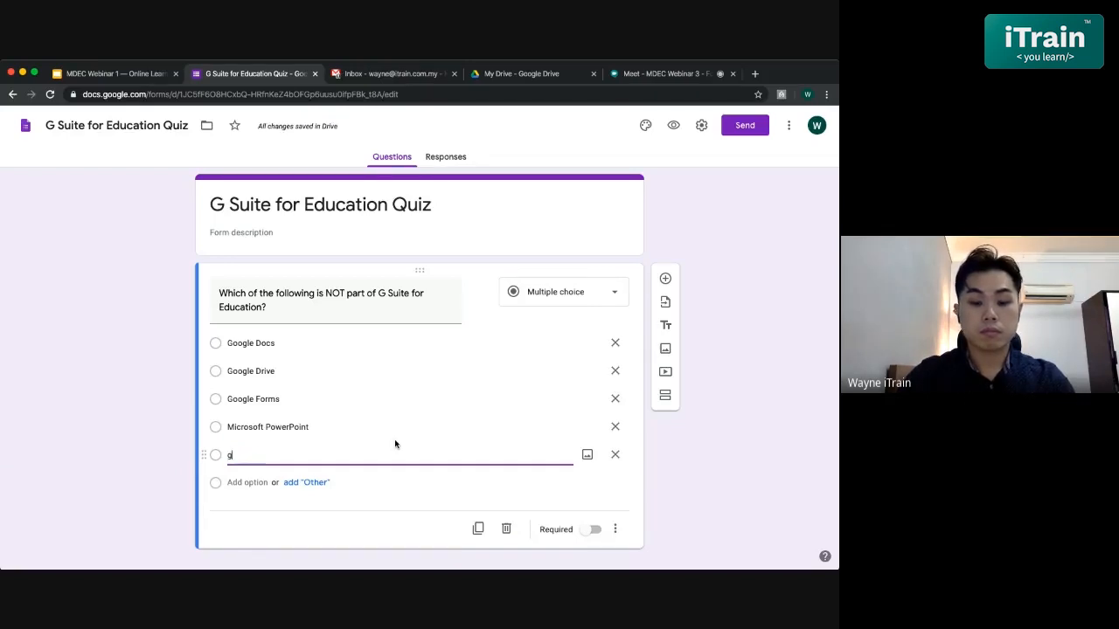
{"action": "key", "text": "BackSpace"}
{"action": "type", "text": "Gmail"}
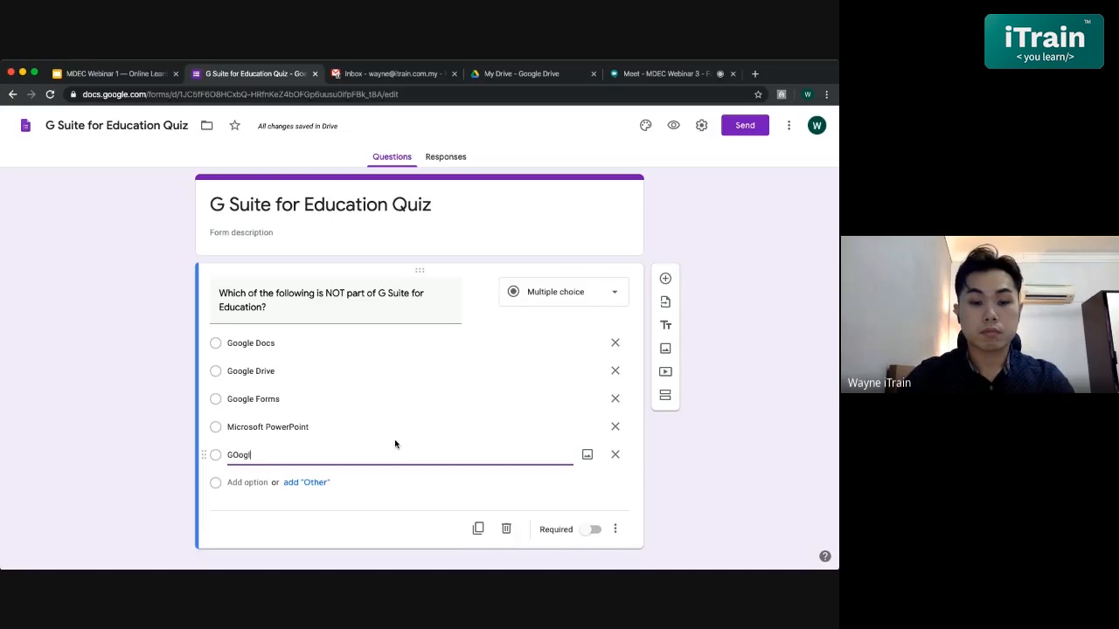
{"action": "key", "text": "BackSpace"}
{"action": "key", "text": "BackSpace"}
{"action": "key", "text": "BackSpace"}
{"action": "key", "text": "BackSpace"}
{"action": "type", "text": "oogle D"}
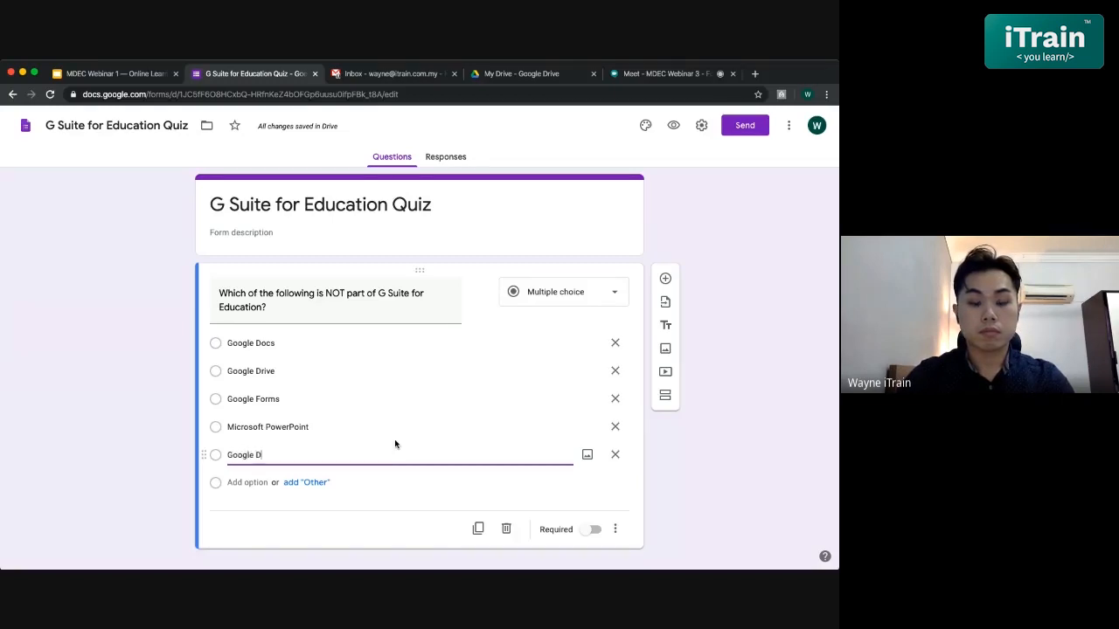
{"action": "type", "text": "rawings"}
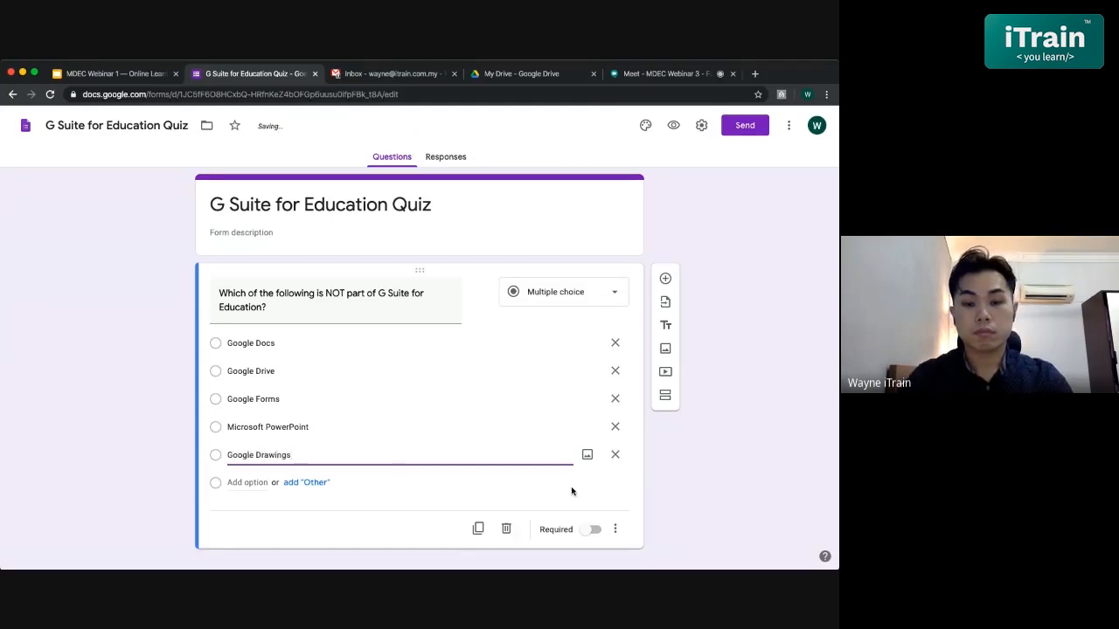
{"action": "left_click", "coordinate": [595, 504]}
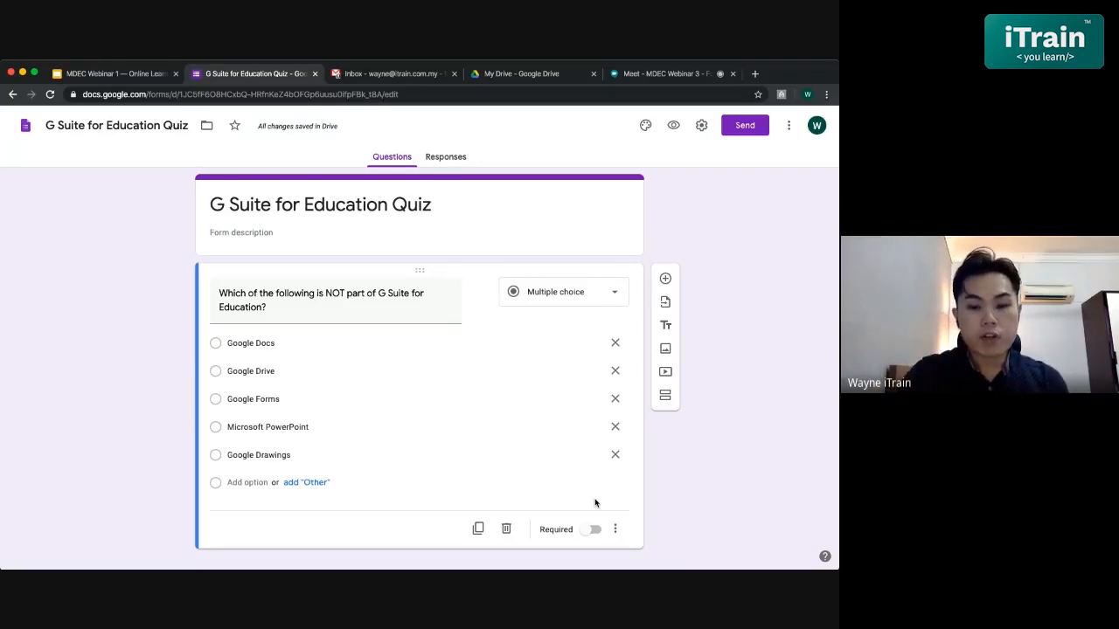
- Turn on the Required toggle for the G Suite question
{"action": "scroll", "coordinate": [595, 503], "scroll_direction": "down", "scroll_amount": 1}
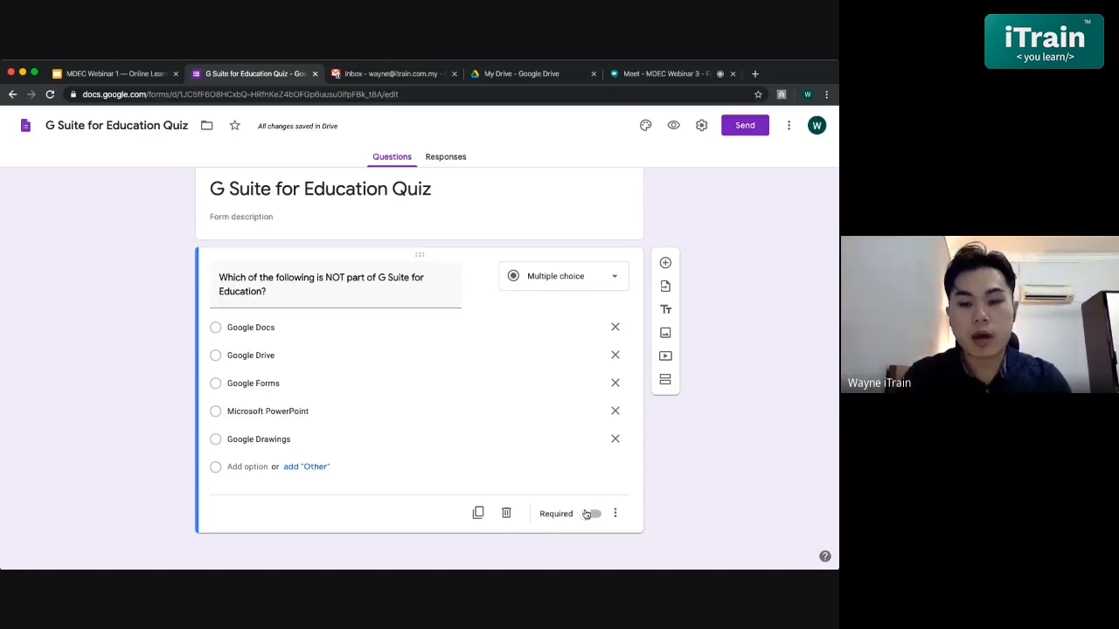
{"action": "left_click", "coordinate": [593, 516]}
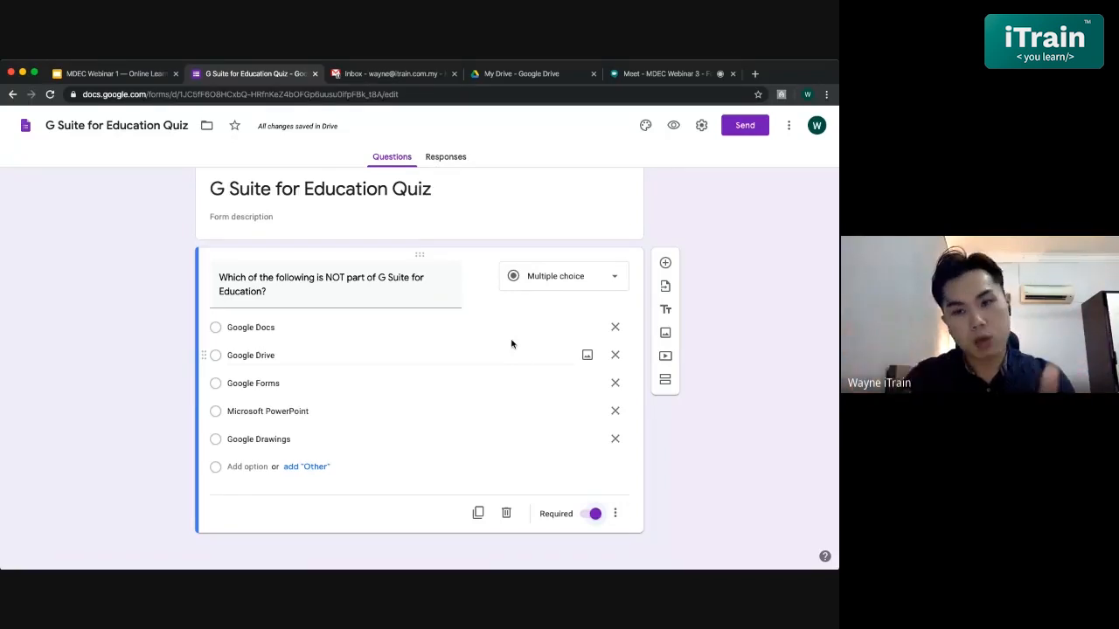
- Turn on Make this a quiz and release grades later, after manual review, keeping missed questions visible
{"action": "left_click", "coordinate": [698, 129]}
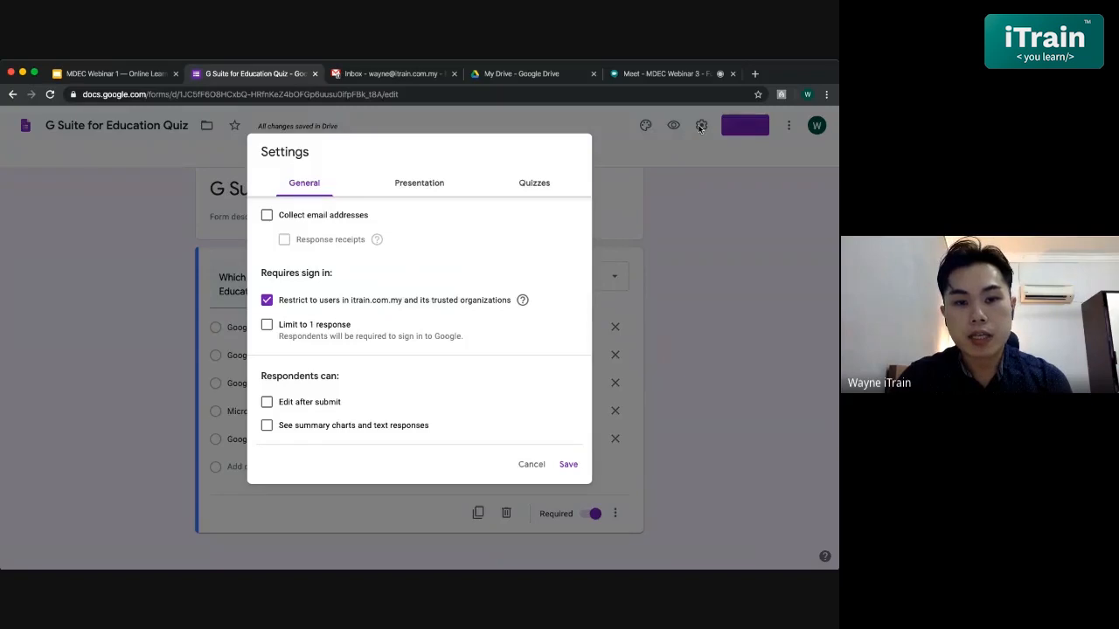
{"action": "left_click", "coordinate": [533, 183]}
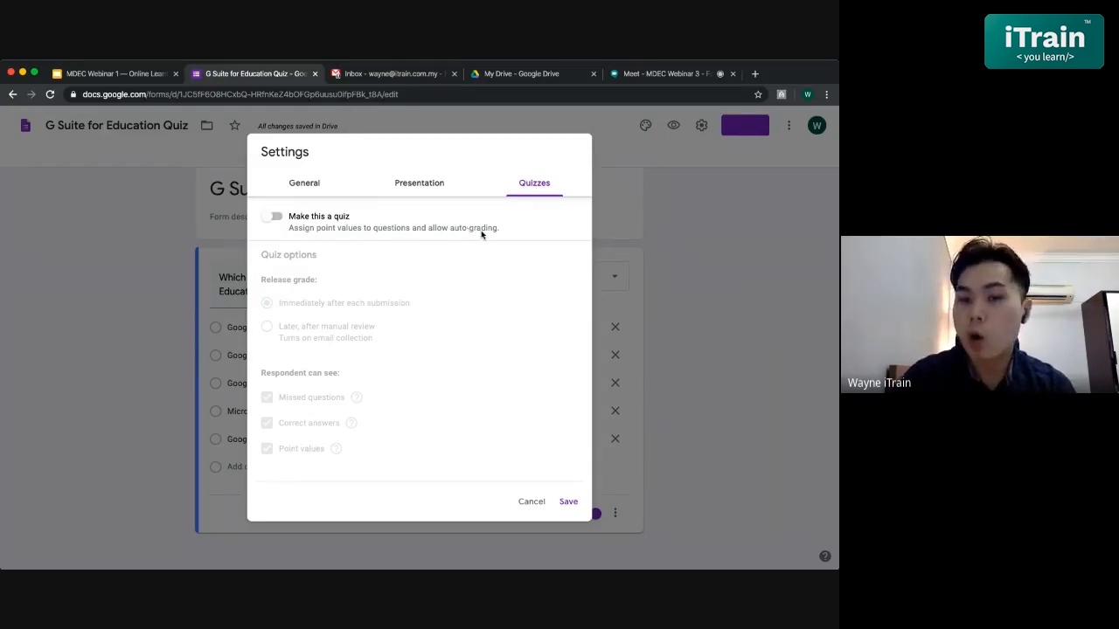
{"action": "left_click", "coordinate": [272, 220]}
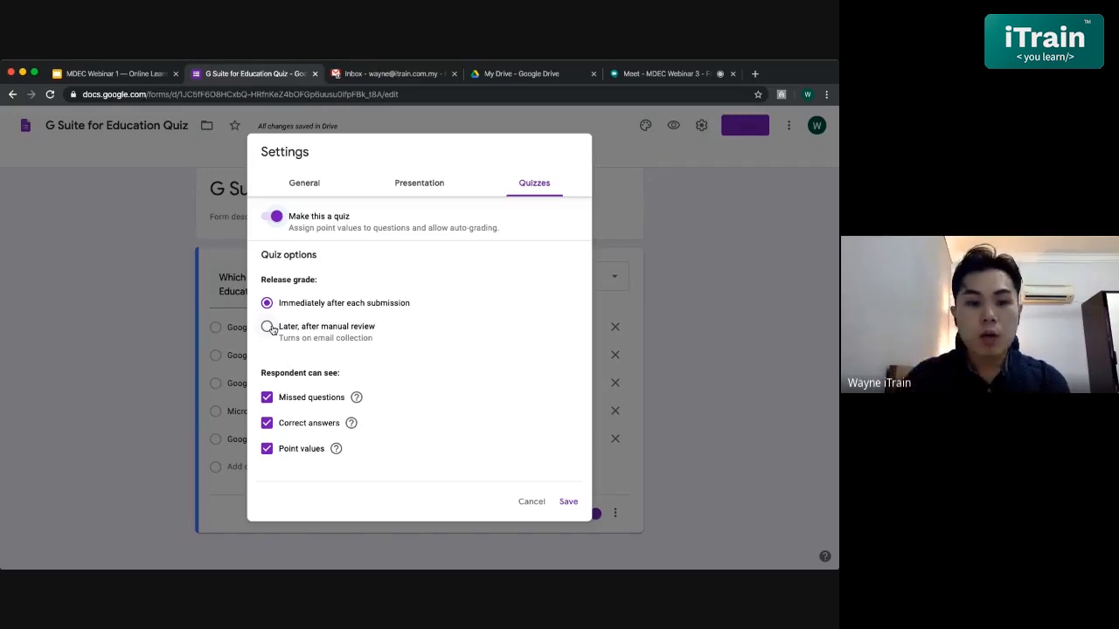
{"action": "left_click", "coordinate": [268, 326]}
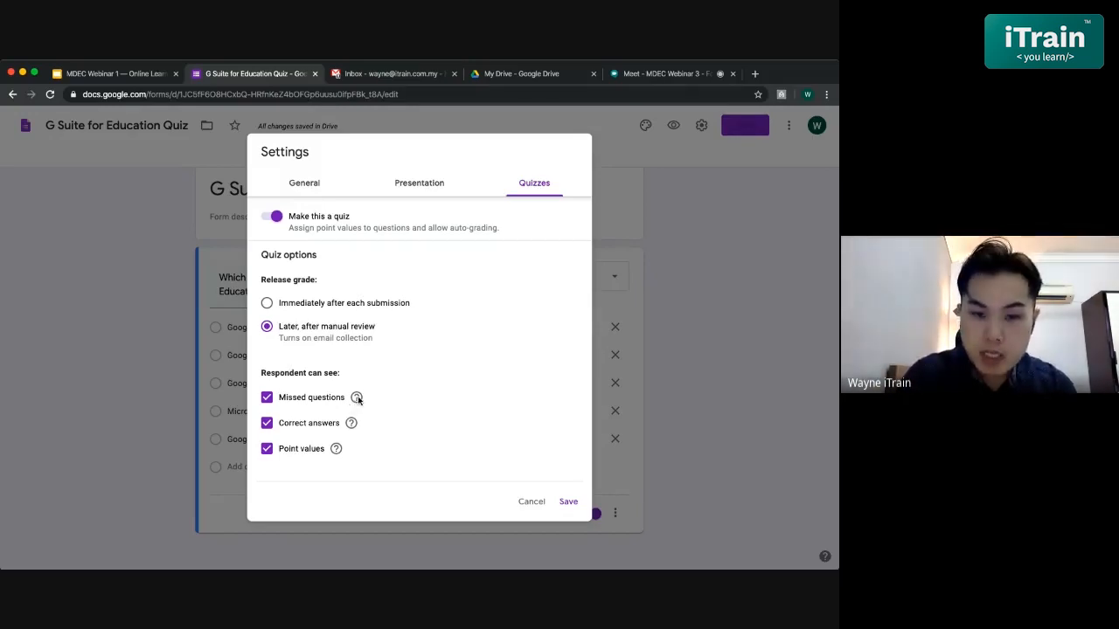
{"action": "mouse_move", "coordinate": [357, 399]}
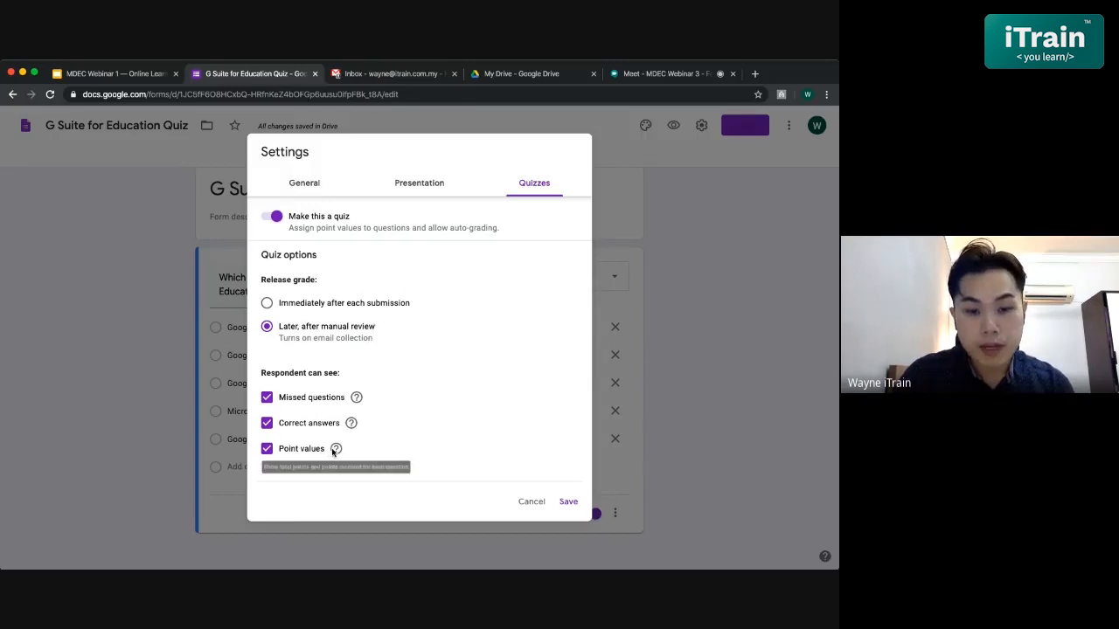
{"action": "left_click", "coordinate": [267, 397]}
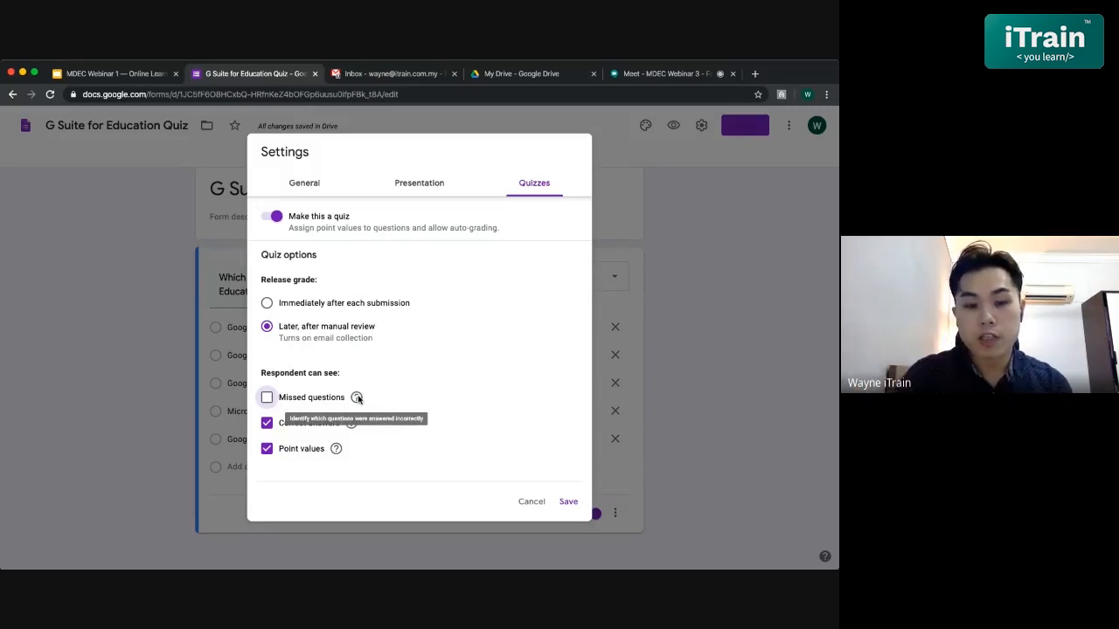
{"action": "left_click", "coordinate": [267, 404]}
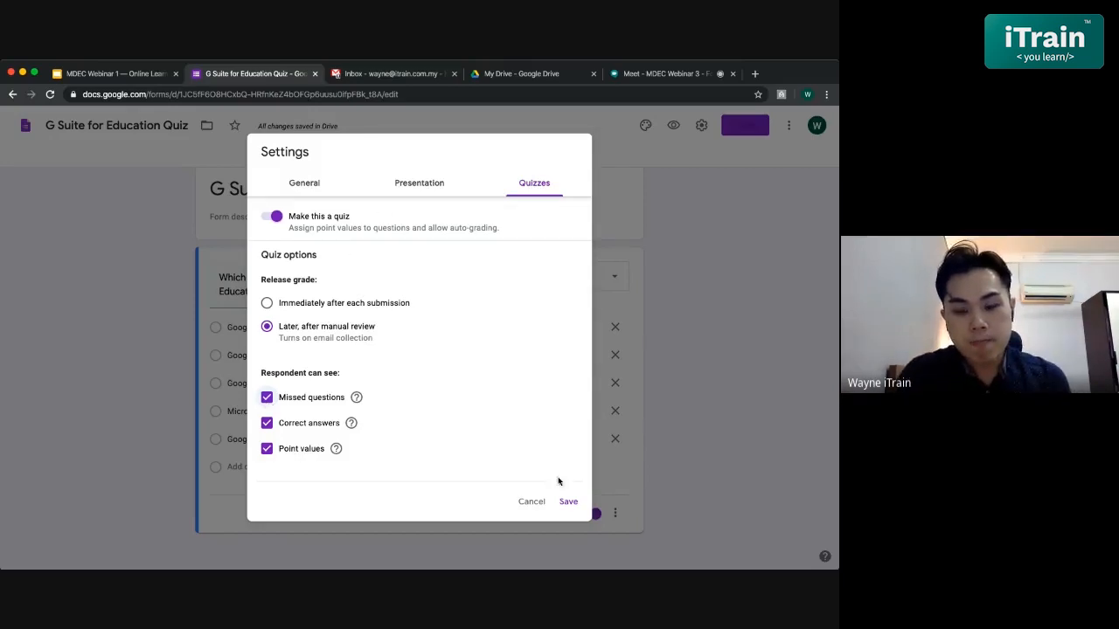
- Limit the form to 1 response per person and send response receipts only if the respondent requests it
{"action": "left_click", "coordinate": [295, 187]}
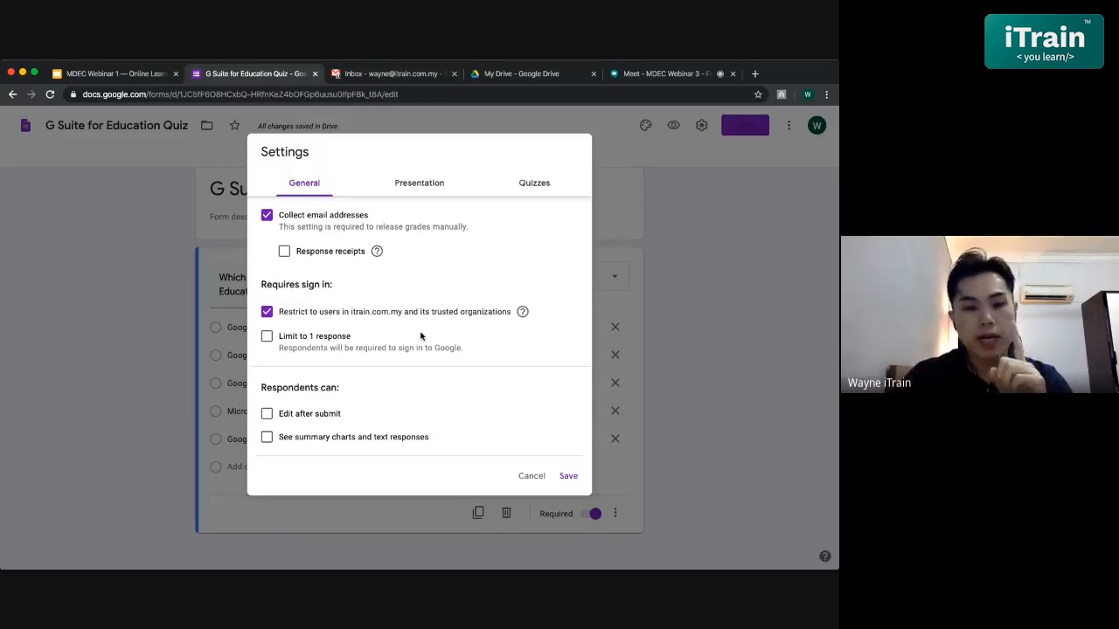
{"action": "left_click", "coordinate": [264, 338]}
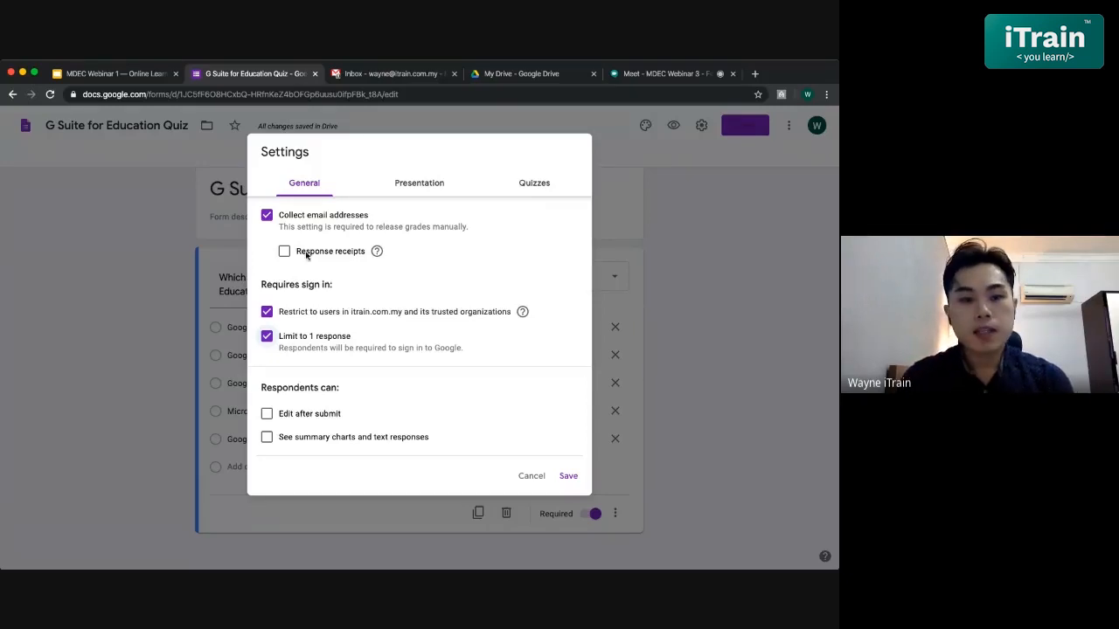
{"action": "scroll", "coordinate": [388, 287], "scroll_direction": "up", "scroll_amount": 1}
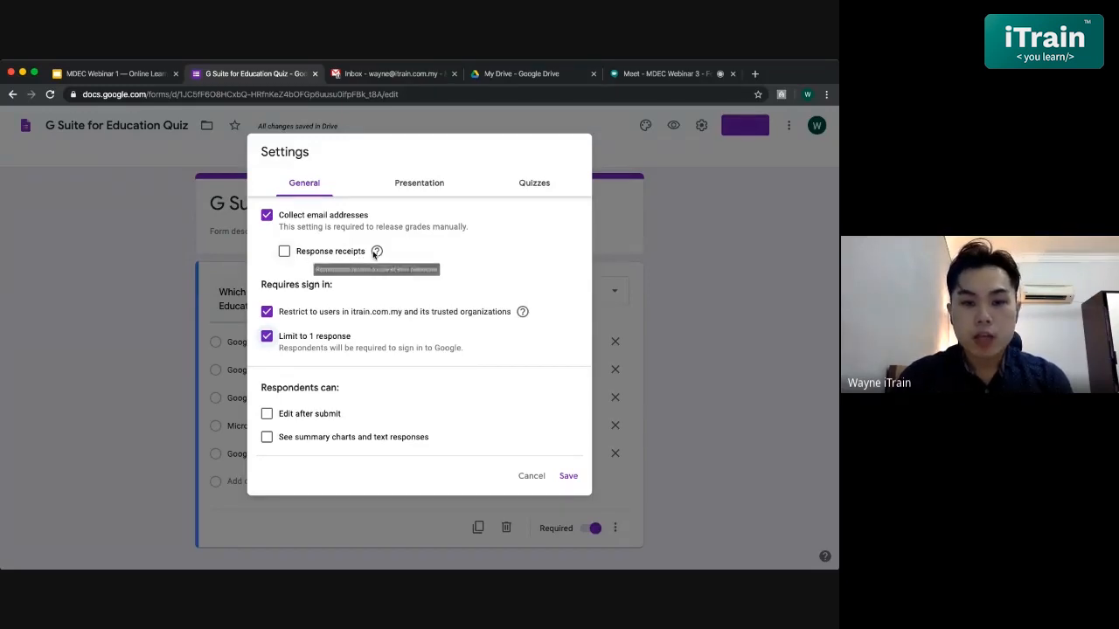
{"action": "left_click", "coordinate": [284, 252]}
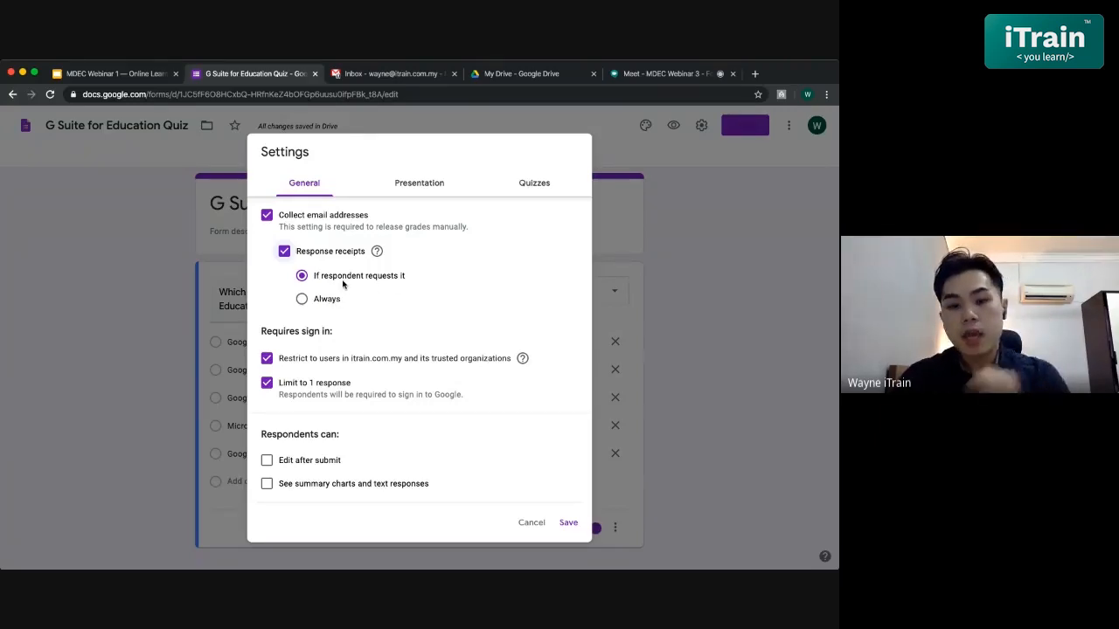
{"action": "left_click", "coordinate": [320, 300]}
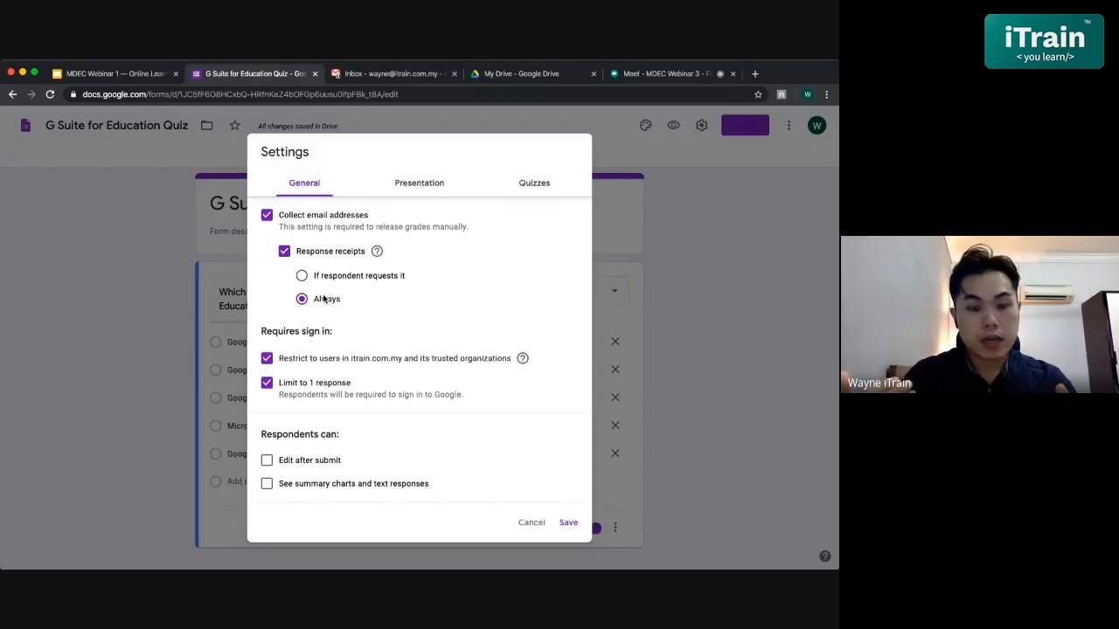
{"action": "left_click", "coordinate": [302, 276]}
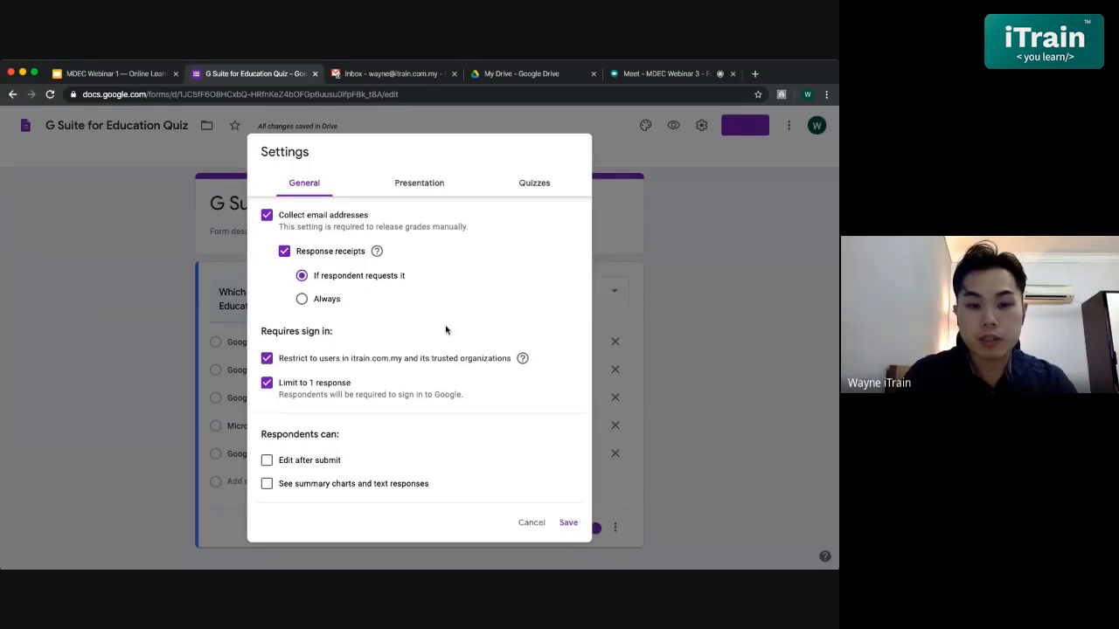
{"action": "scroll", "coordinate": [445, 330], "scroll_direction": "down", "scroll_amount": 1}
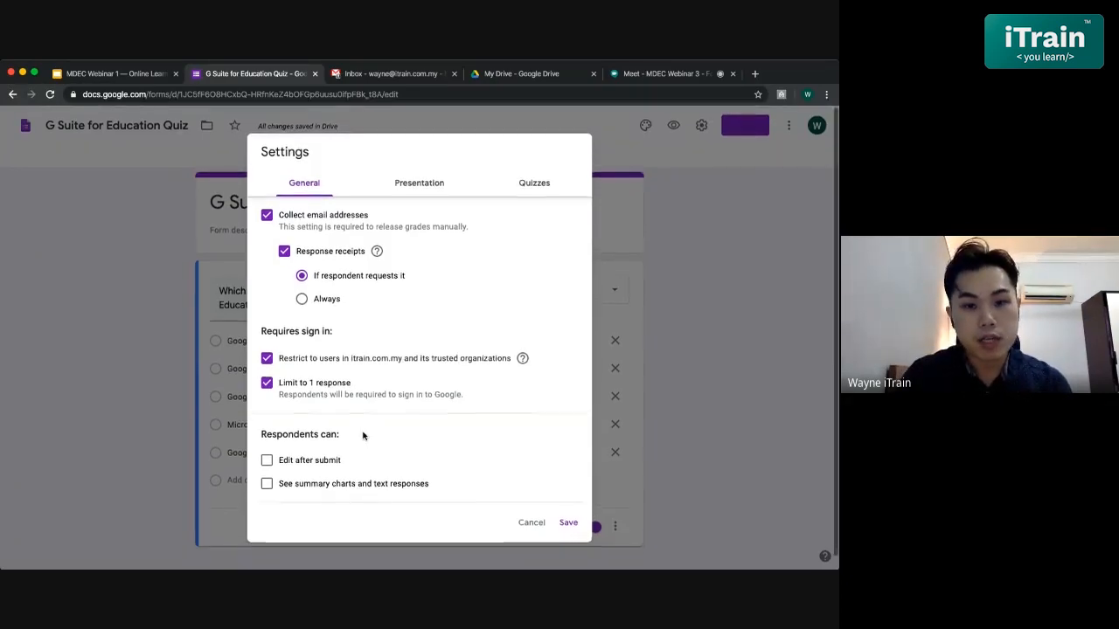
- Shuffle question order and set the confirmation message to 'Quiz has been submitted. You will receive your results after the review.'
{"action": "left_click", "coordinate": [418, 194]}
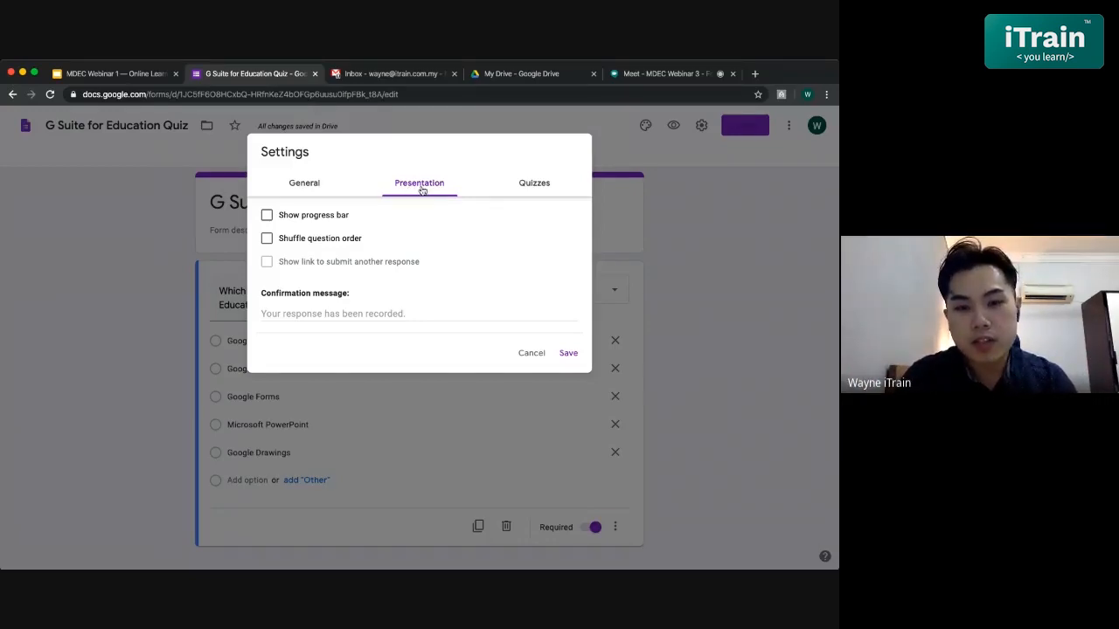
{"action": "left_click", "coordinate": [267, 240]}
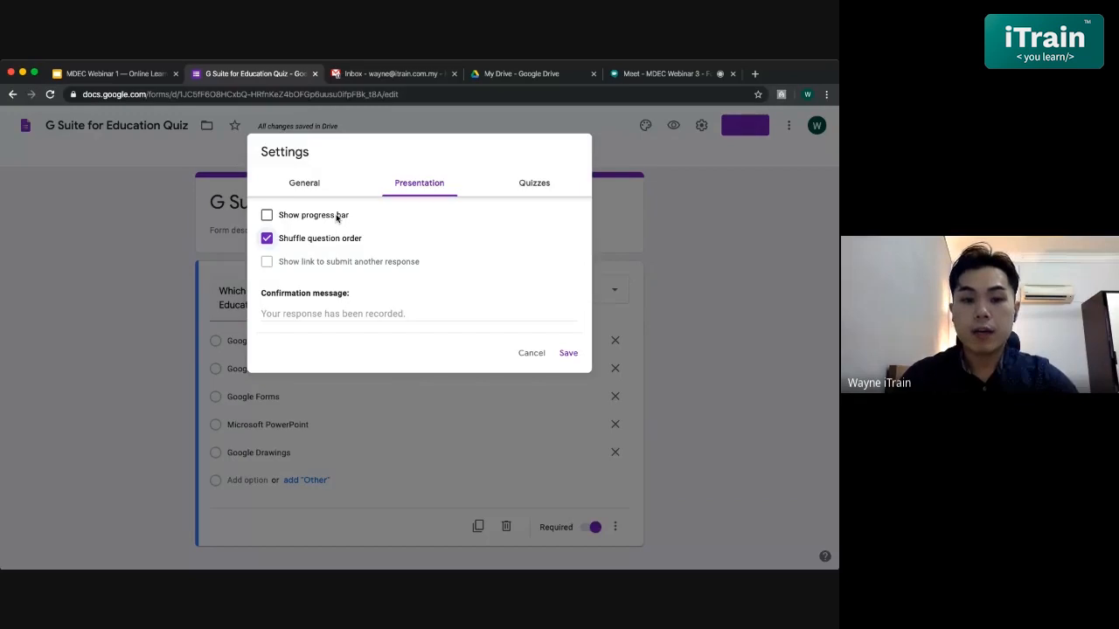
{"action": "left_click", "coordinate": [324, 314]}
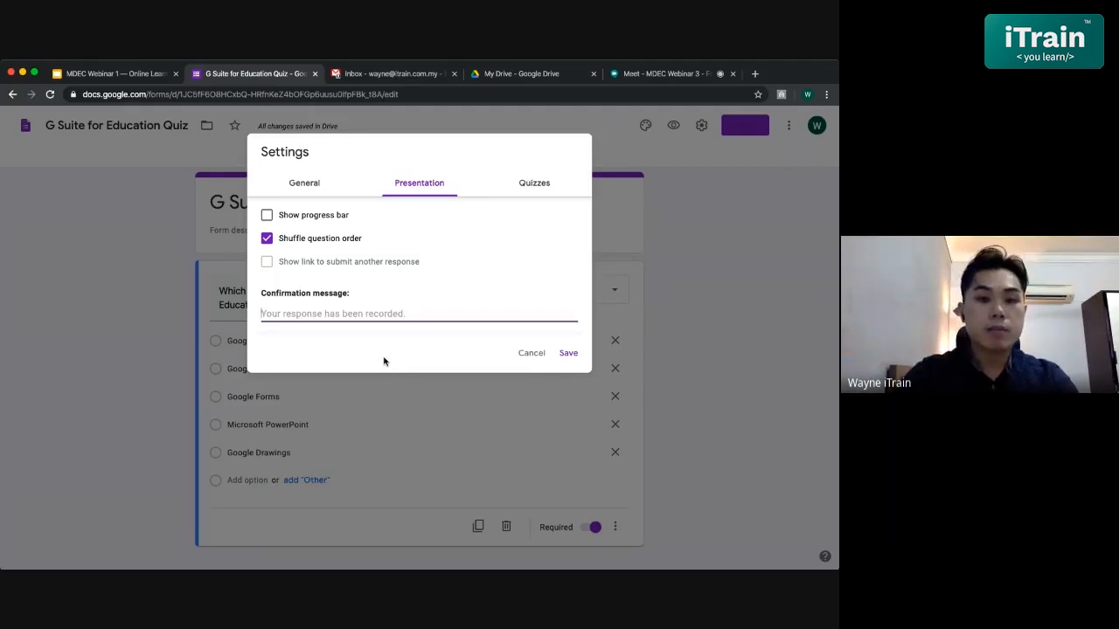
{"action": "type", "text": "Quiz "}
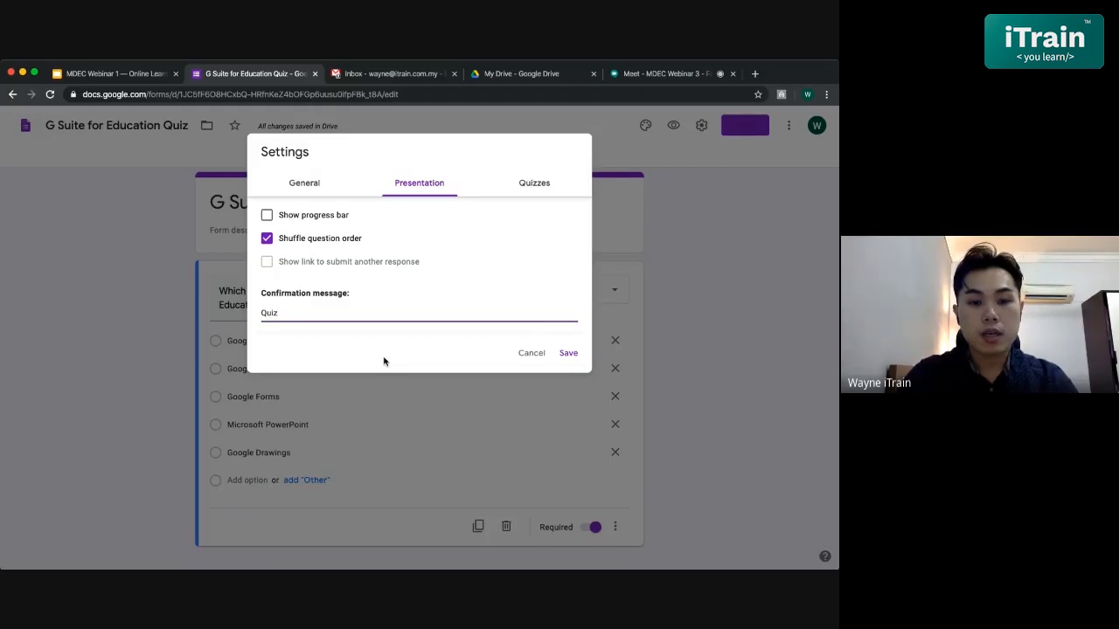
{"action": "type", "text": "has been submit"}
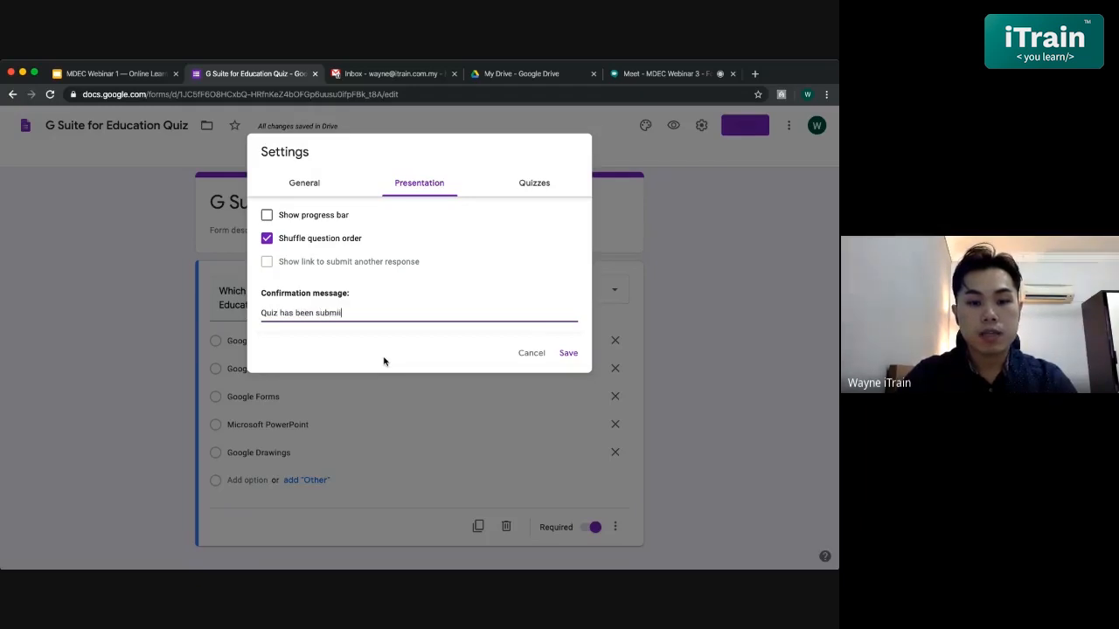
{"action": "type", "text": "ted"}
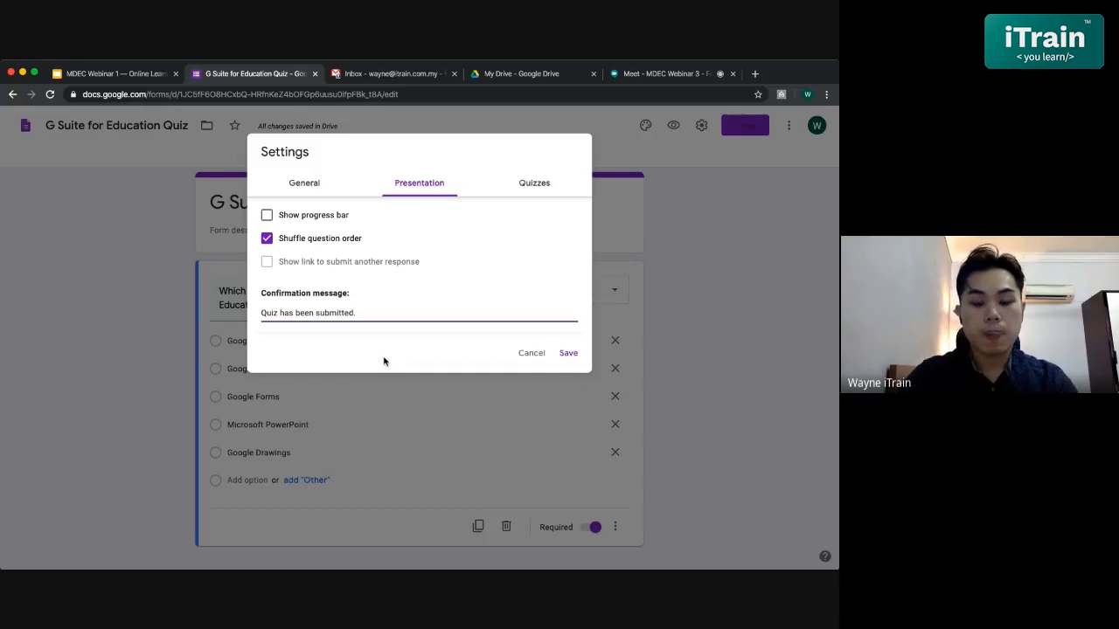
{"action": "type", "text": ". You will "}
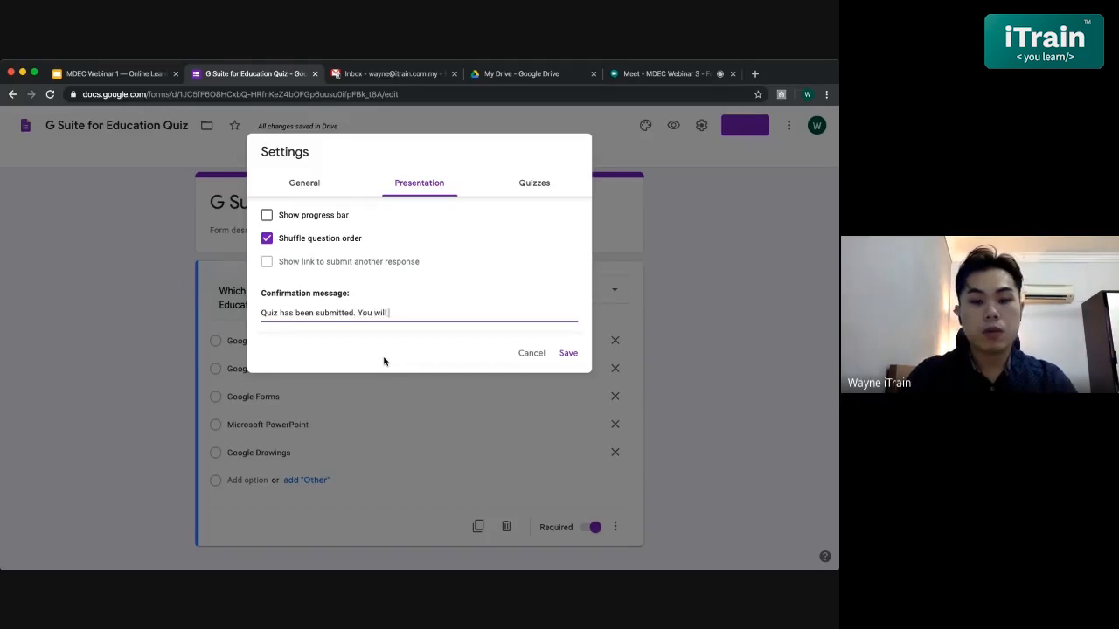
{"action": "type", "text": "receive your "}
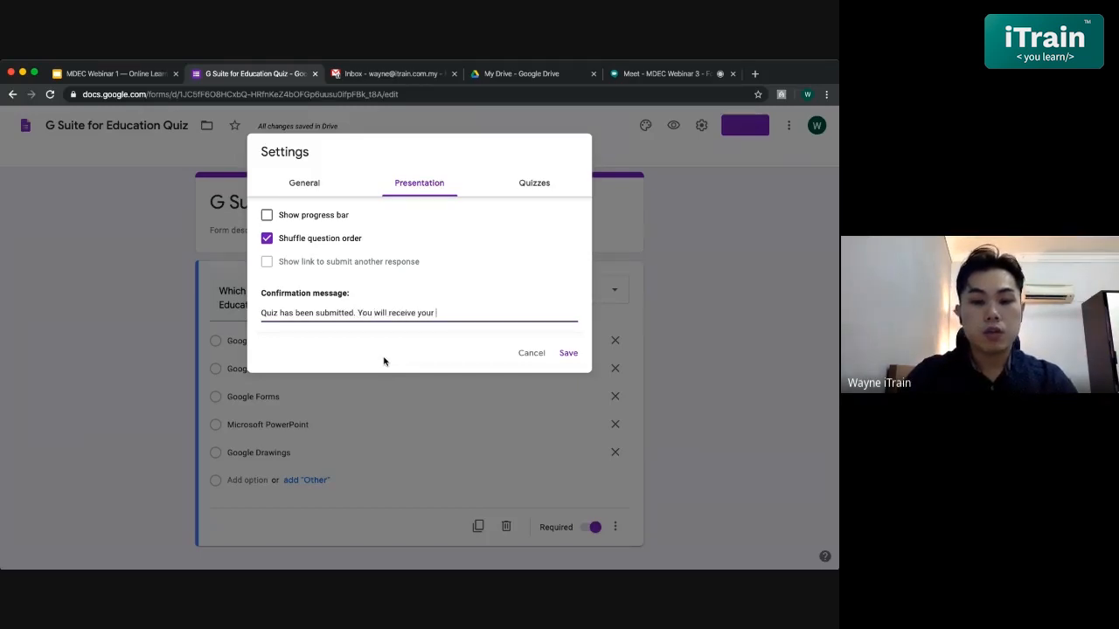
{"action": "type", "text": "resu"}
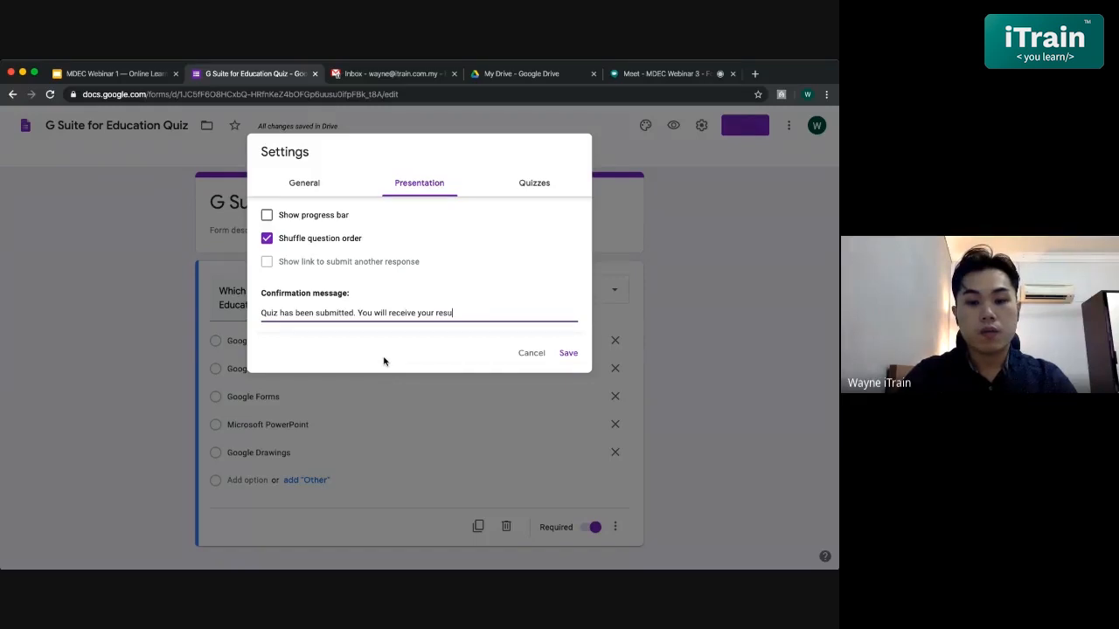
{"action": "type", "text": "lts after "}
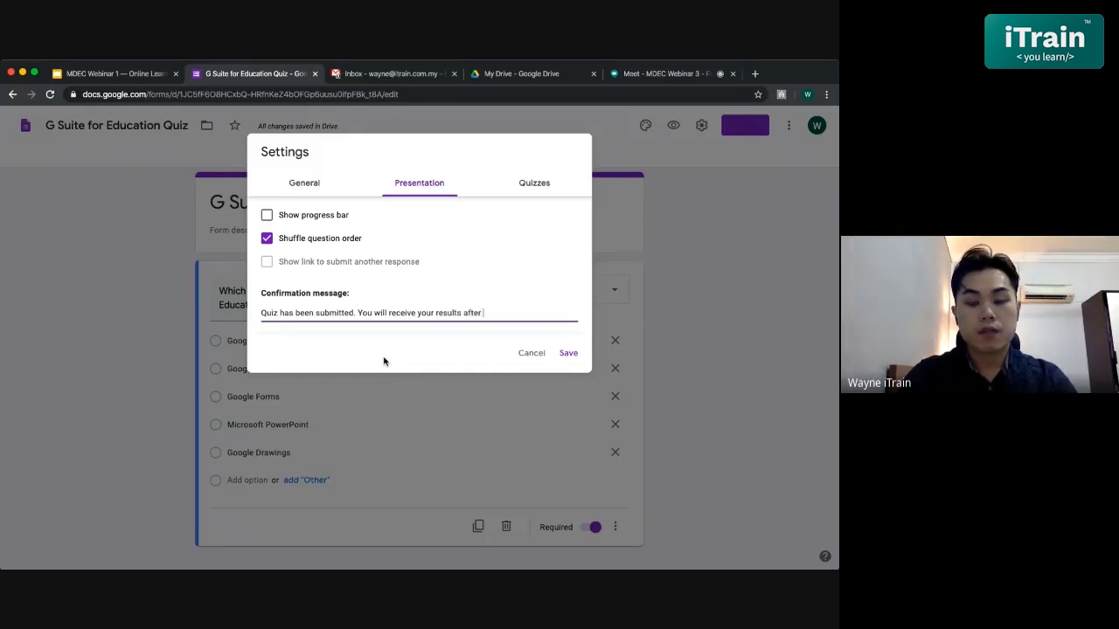
{"action": "type", "text": "the review"}
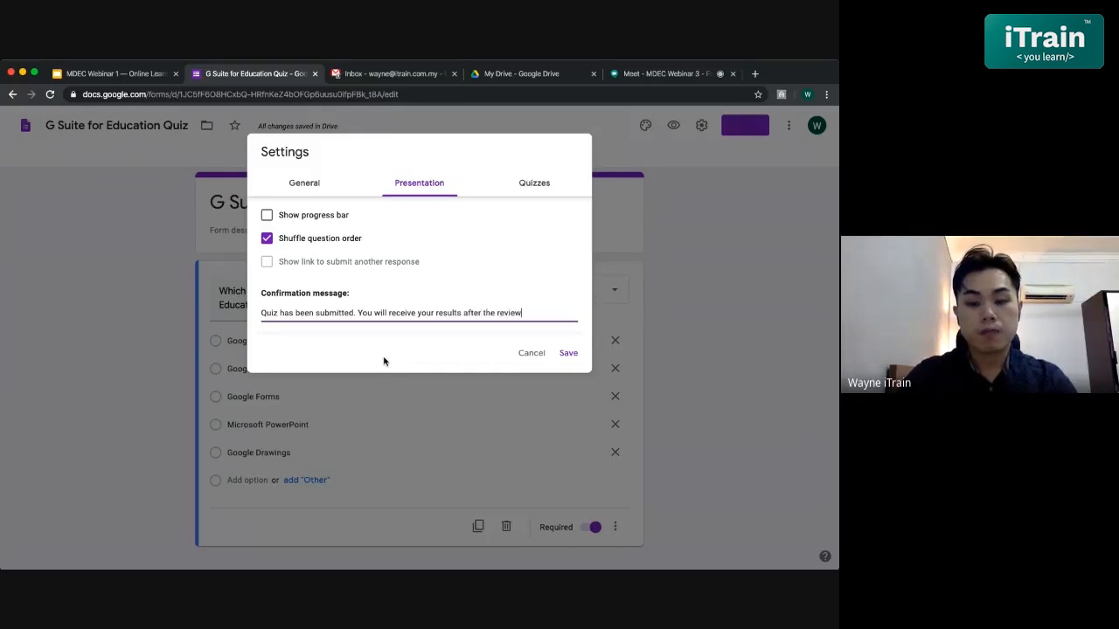
{"action": "type", "text": "."}
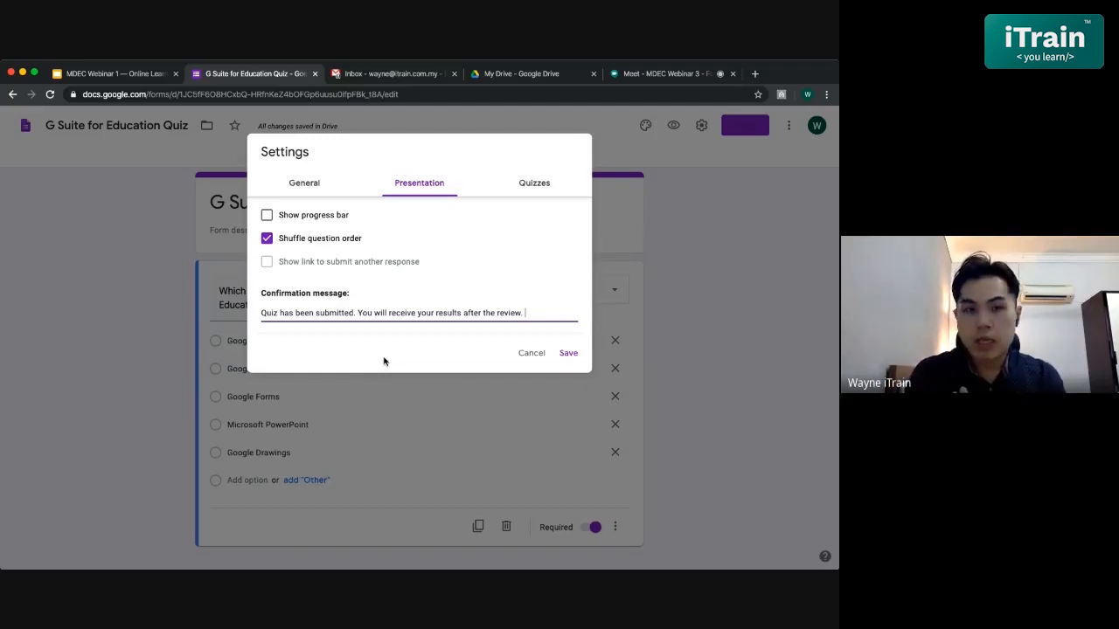
- Review the Quizzes, Presentation and General settings, then save them and return to the question
{"action": "left_click", "coordinate": [520, 198]}
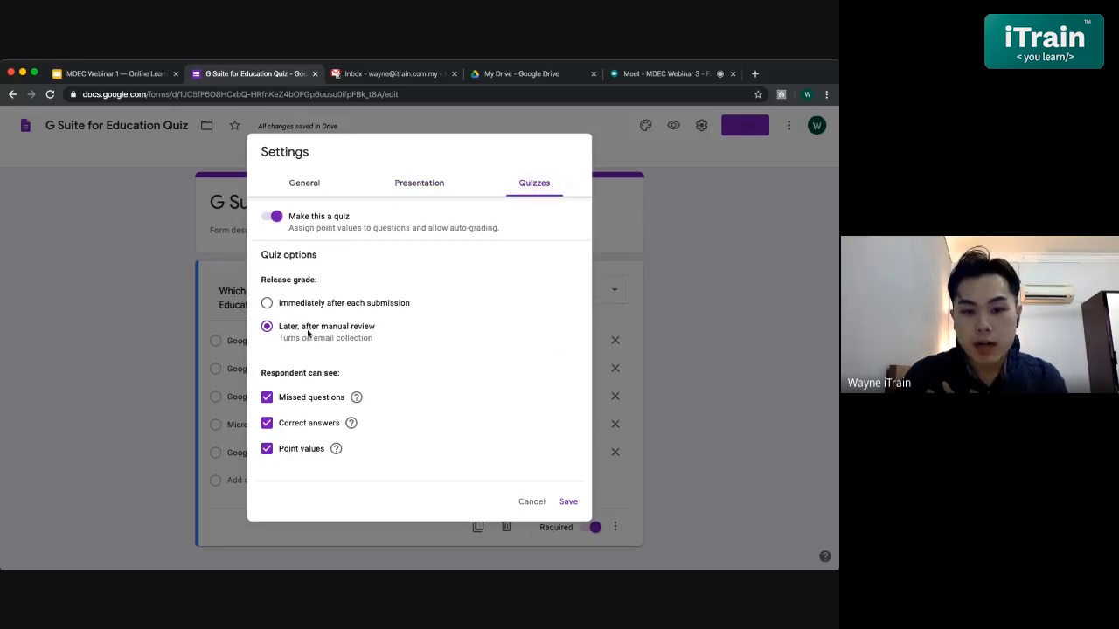
{"action": "left_click", "coordinate": [420, 187]}
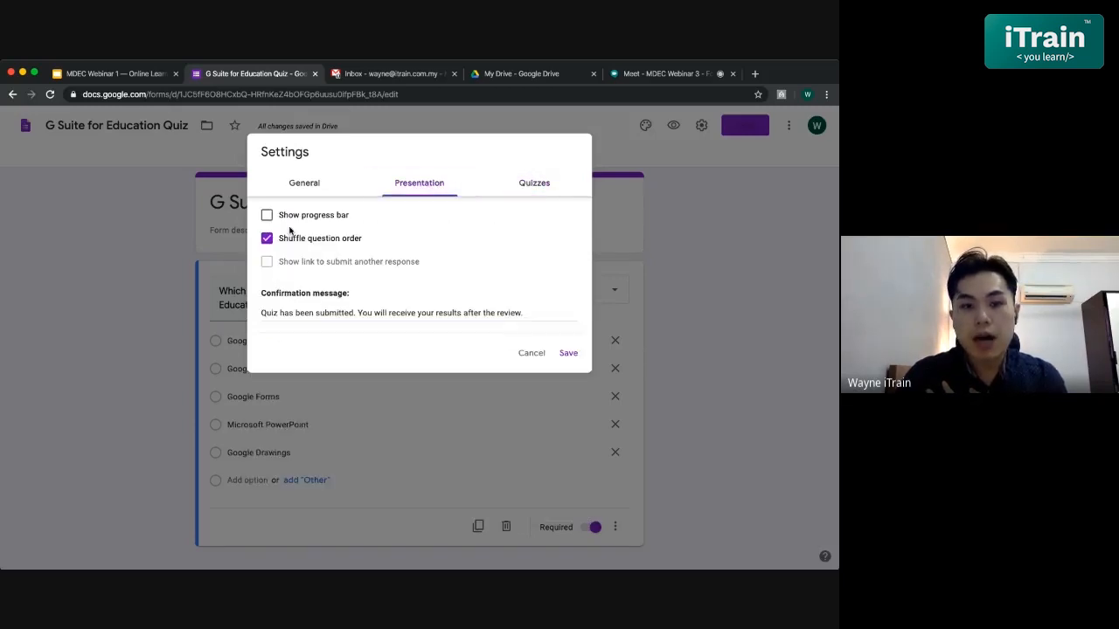
{"action": "left_click", "coordinate": [286, 182]}
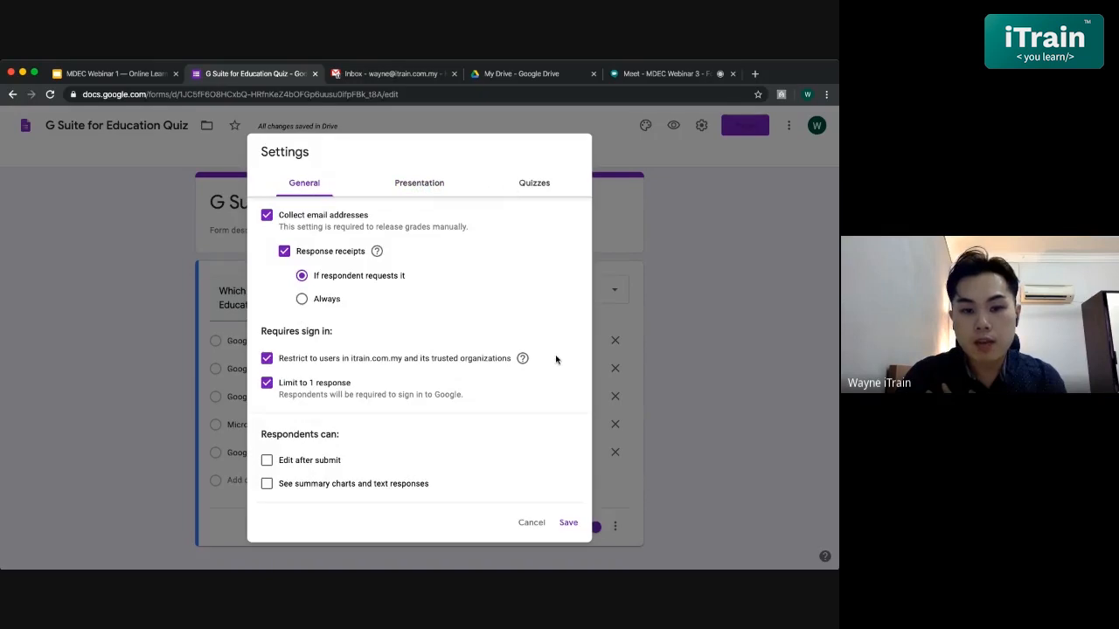
{"action": "left_click", "coordinate": [569, 523]}
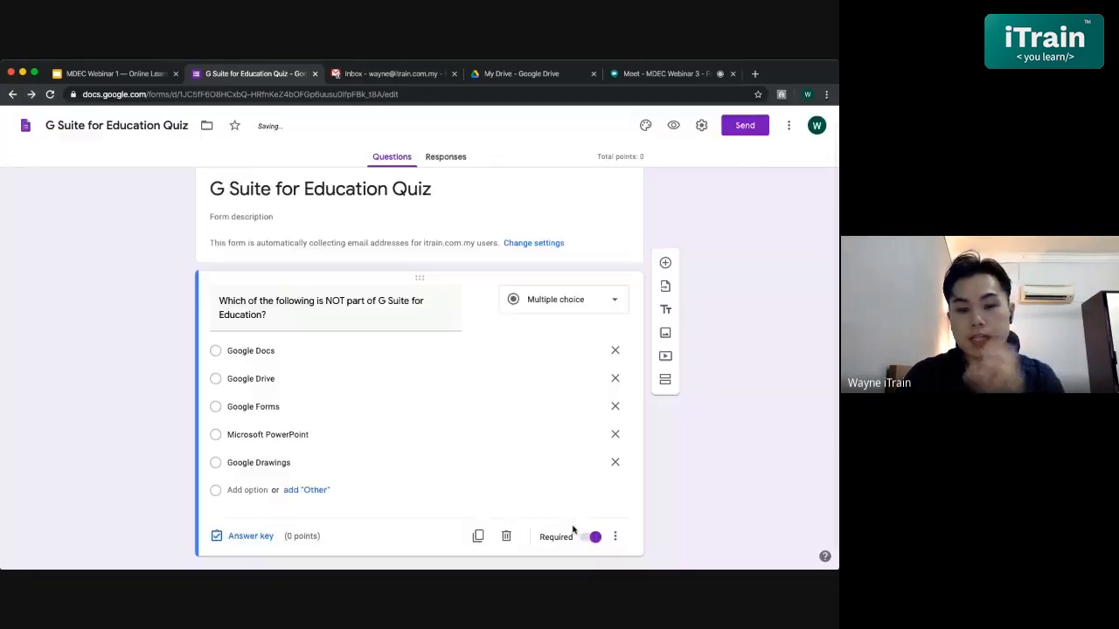
{"action": "scroll", "coordinate": [673, 442], "scroll_direction": "down", "scroll_amount": 1}
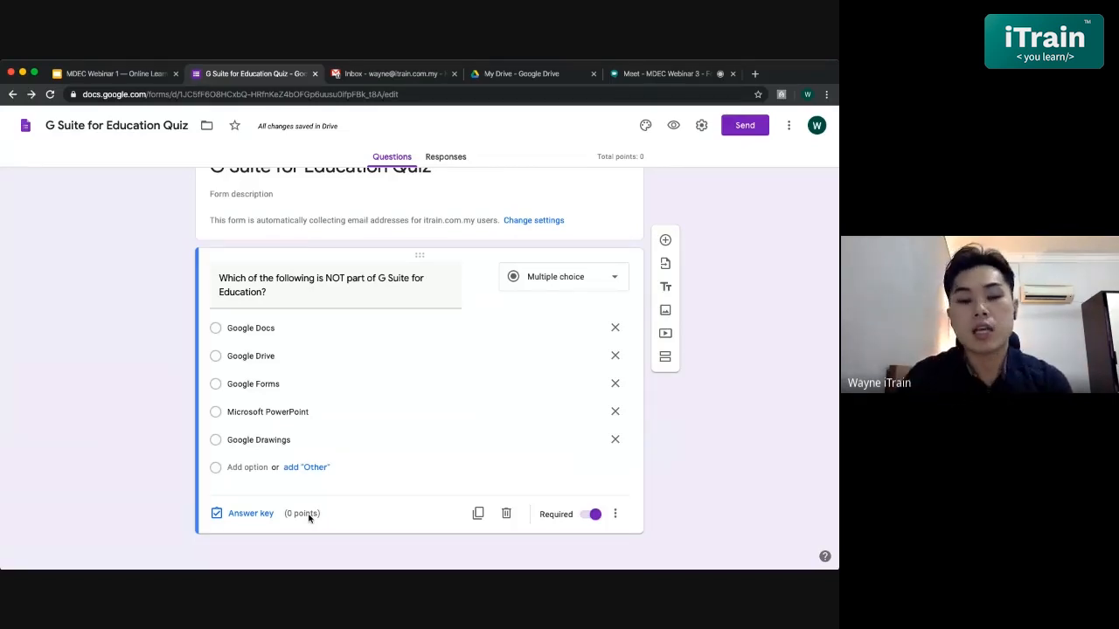
- Give the question 1 point with Microsoft PowerPoint as the only correct answer, unmarking Google Forms and Google Drive
{"action": "left_click", "coordinate": [245, 515]}
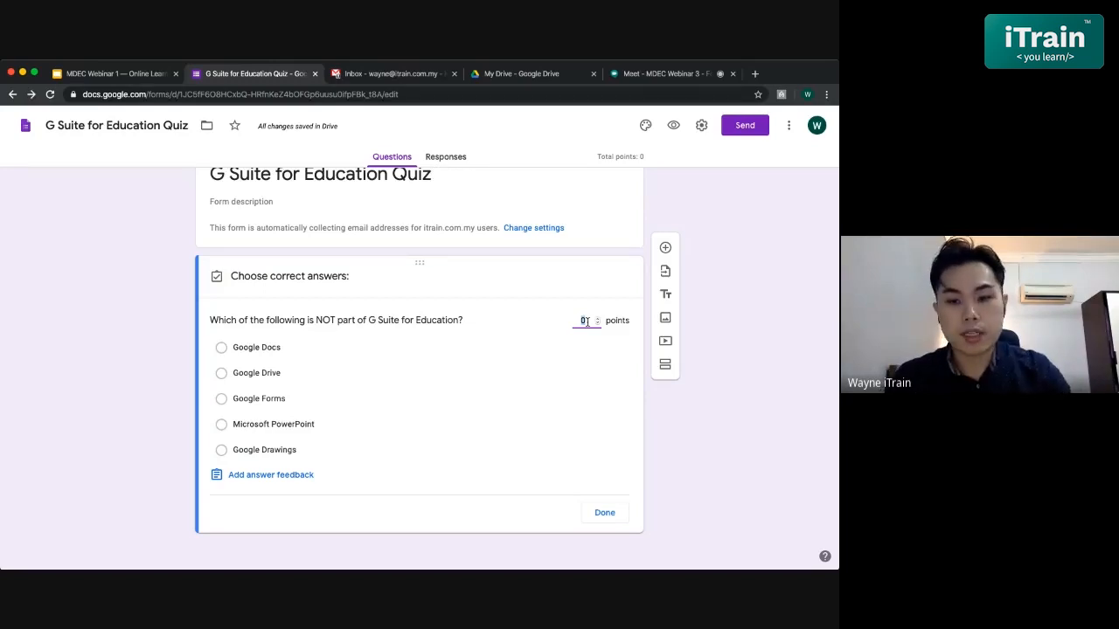
{"action": "type", "text": "1"}
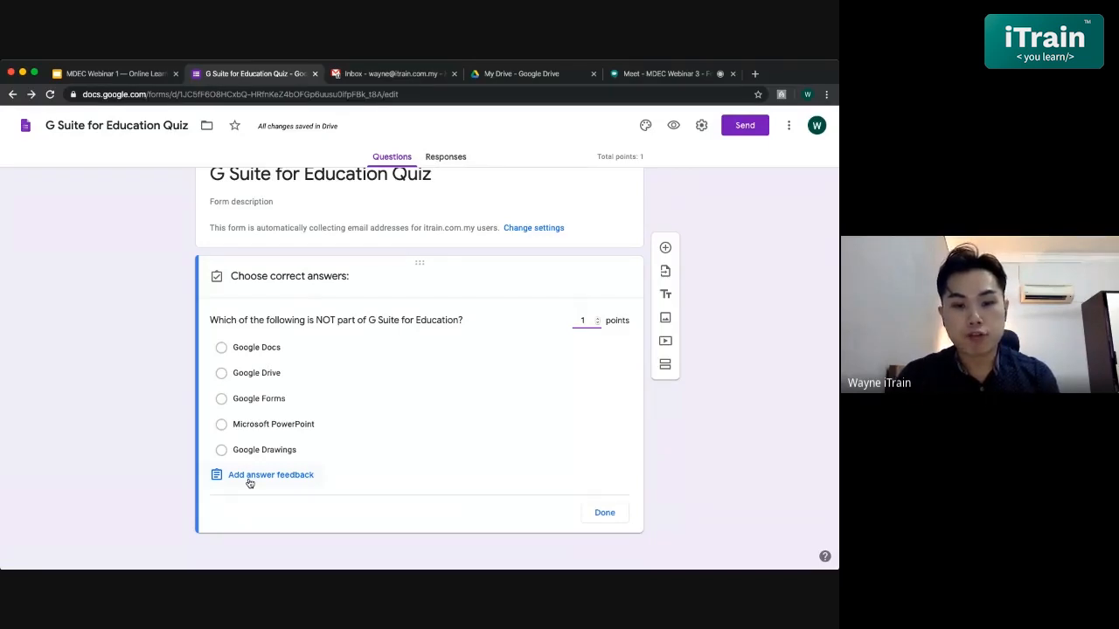
{"action": "left_click", "coordinate": [222, 425]}
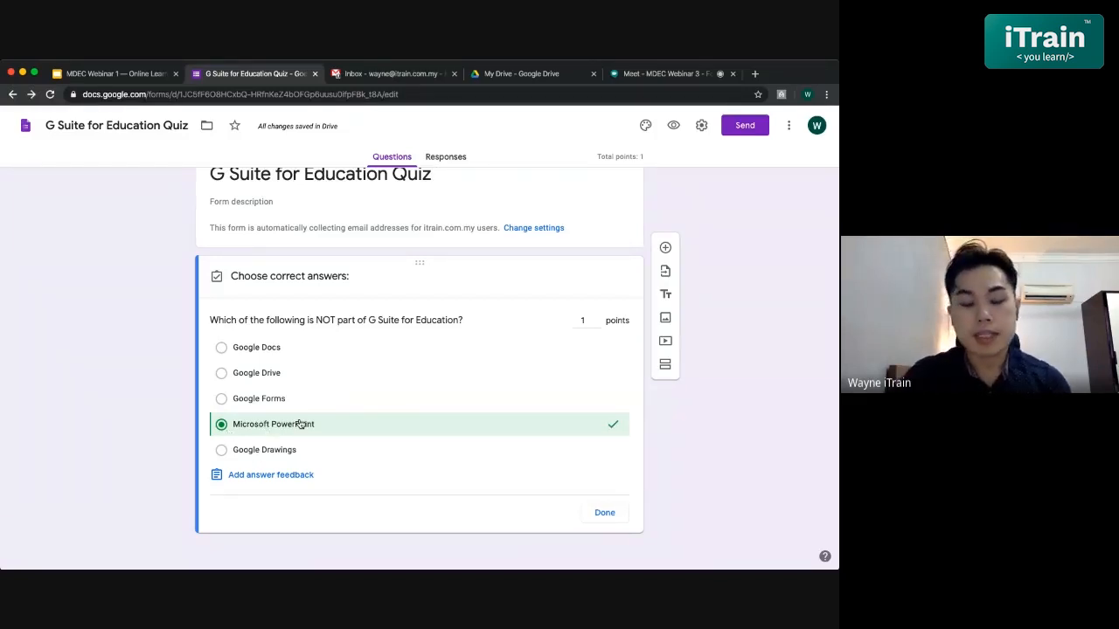
{"action": "left_click", "coordinate": [245, 401]}
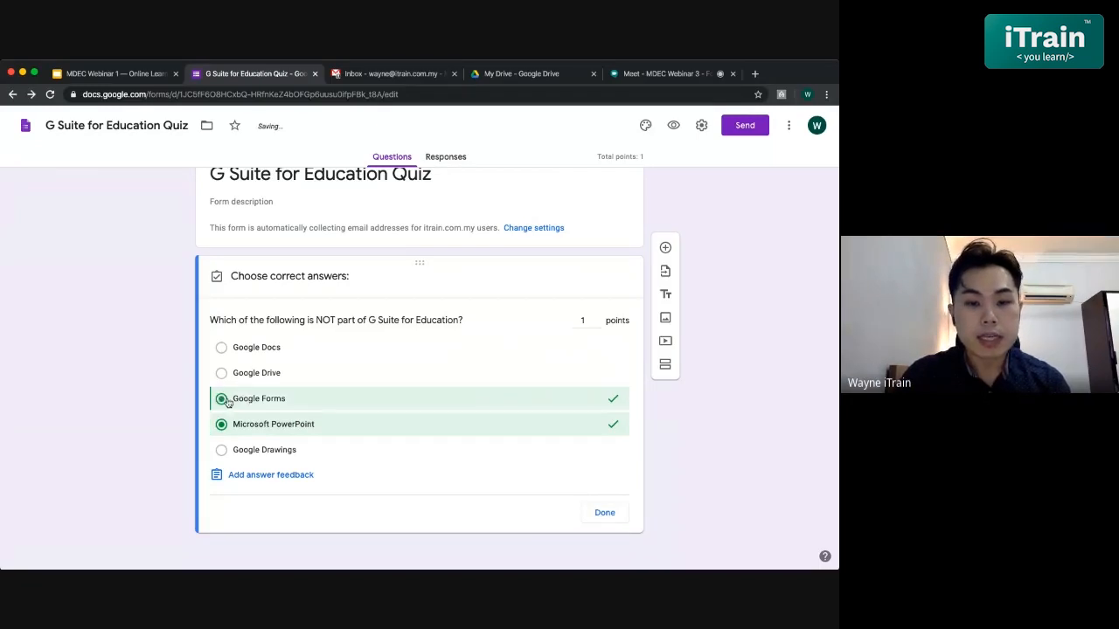
{"action": "left_click", "coordinate": [234, 371]}
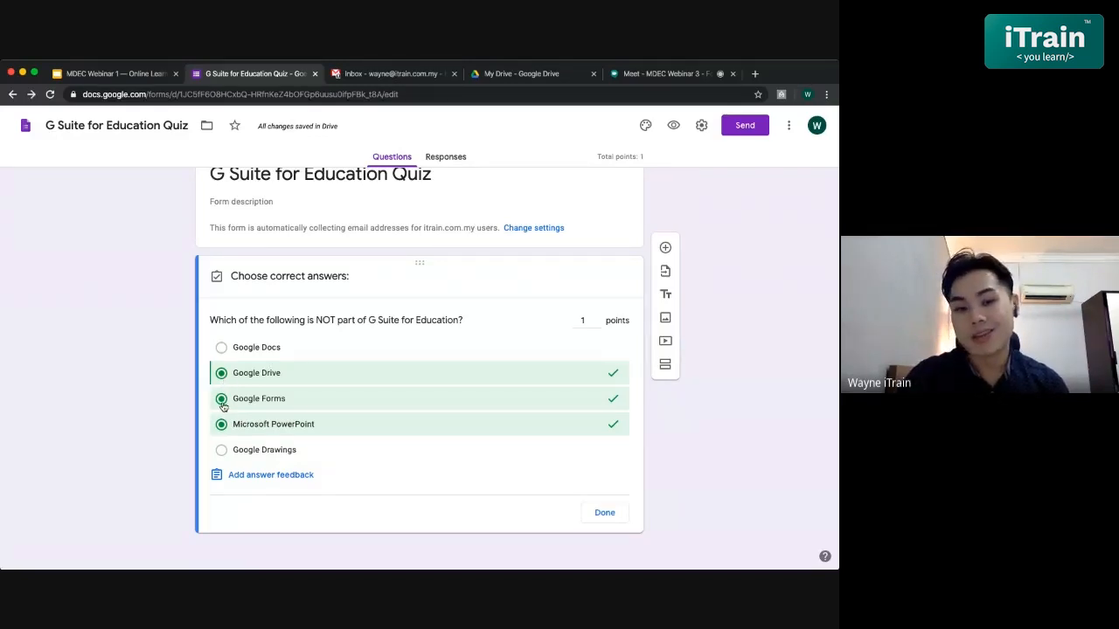
{"action": "left_click", "coordinate": [222, 400]}
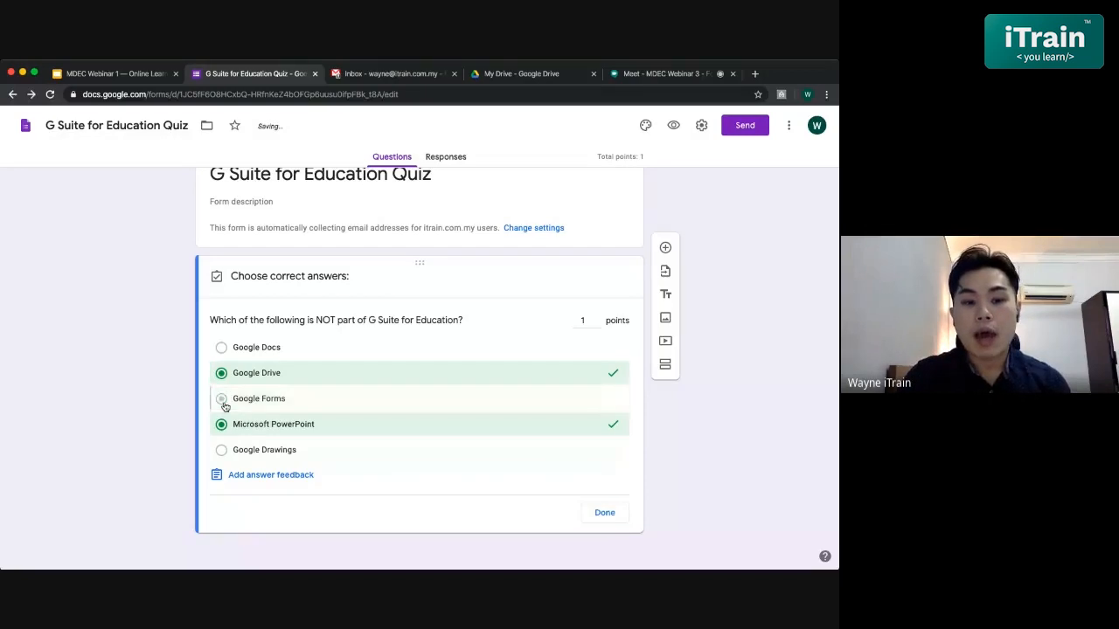
{"action": "left_click", "coordinate": [224, 375]}
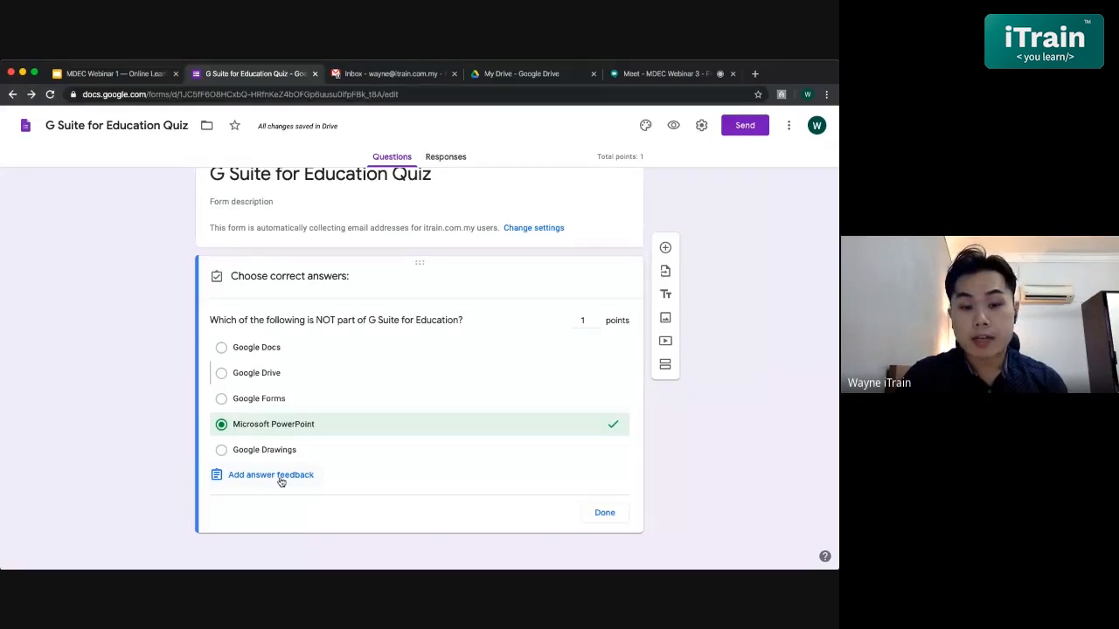
- Add incorrect-answer feedback: 'Sorry, wrong answer. Microsoft PowerPoint isn't part of Google for Education.'
{"action": "left_click", "coordinate": [281, 479]}
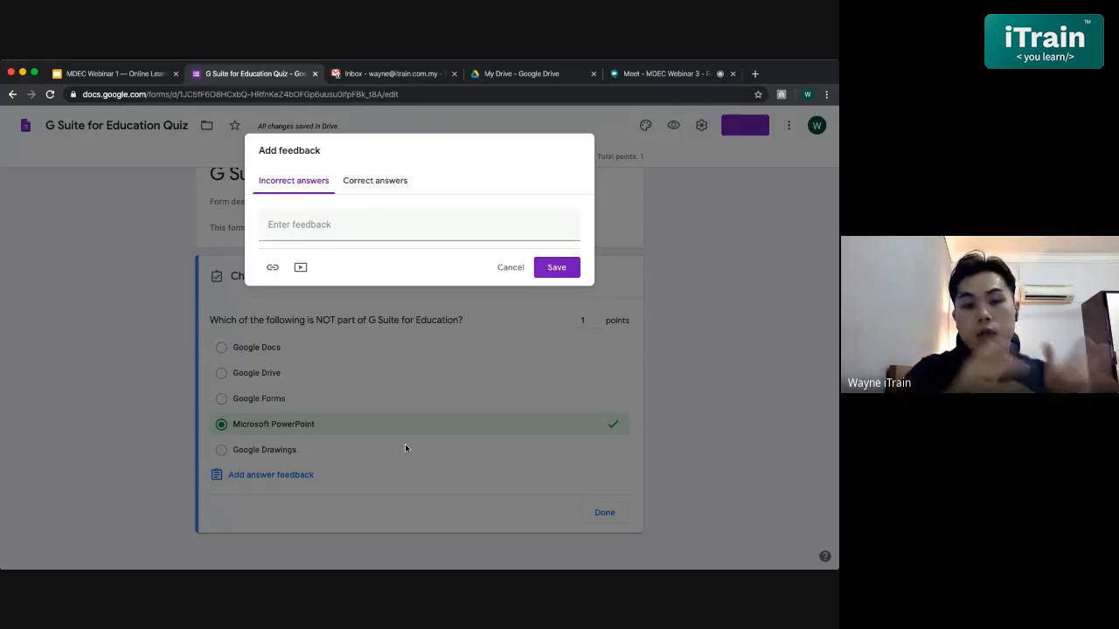
{"action": "left_click", "coordinate": [347, 229]}
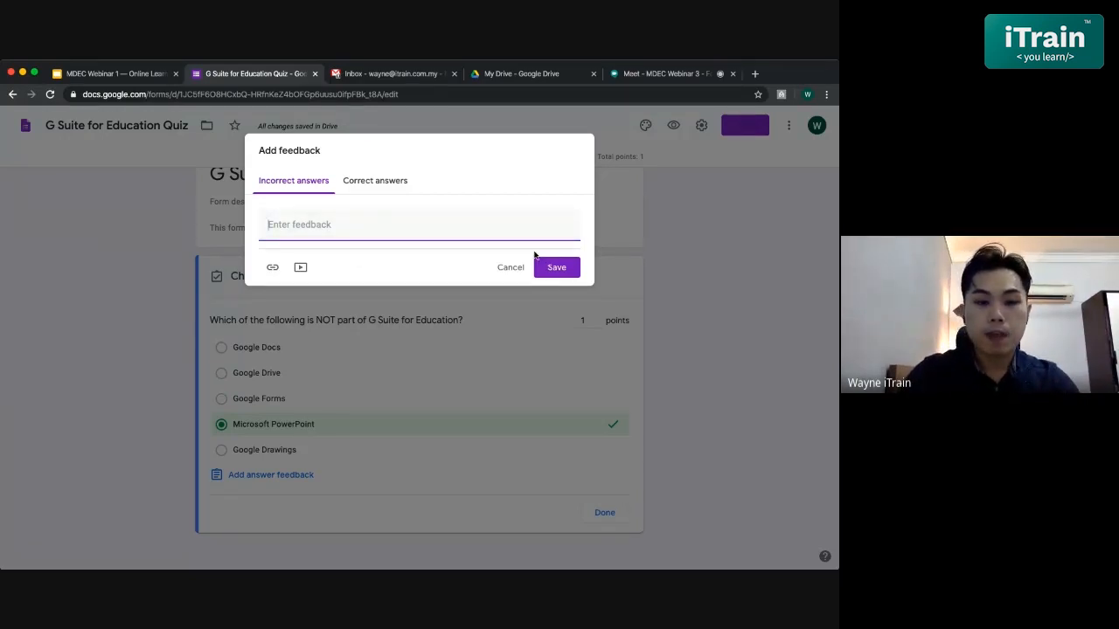
{"action": "type", "text": "So"}
{"action": "key", "text": "BackSpace"}
{"action": "key", "text": "BackSpace"}
{"action": "type", "text": "Sorry"}
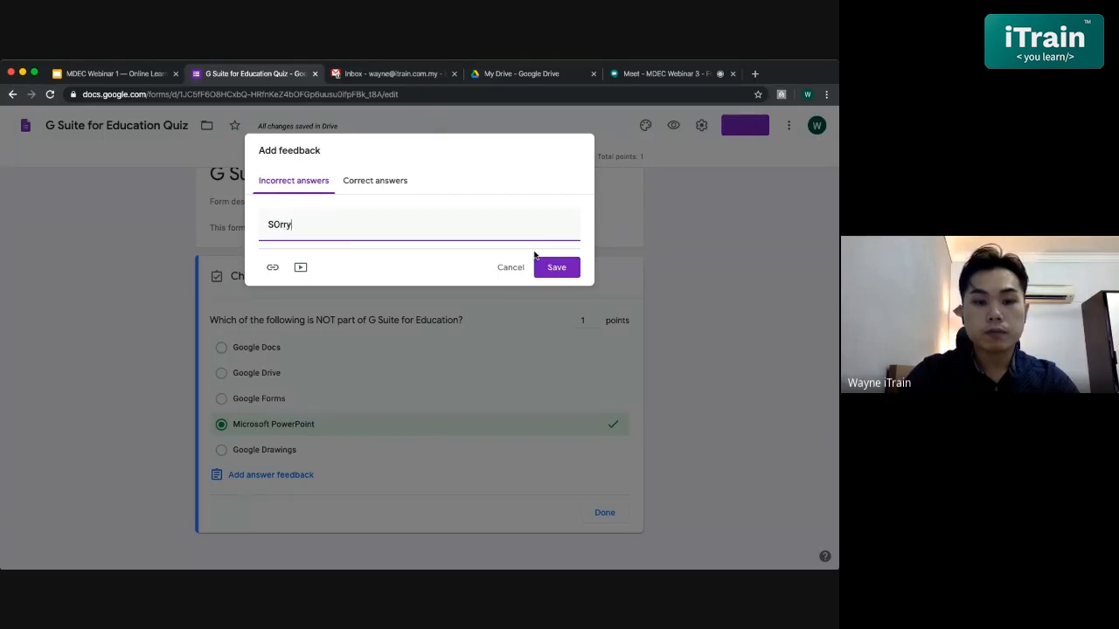
{"action": "key", "text": "BackSpace"}
{"action": "key", "text": "BackSpace"}
{"action": "type", "text": "ry,"}
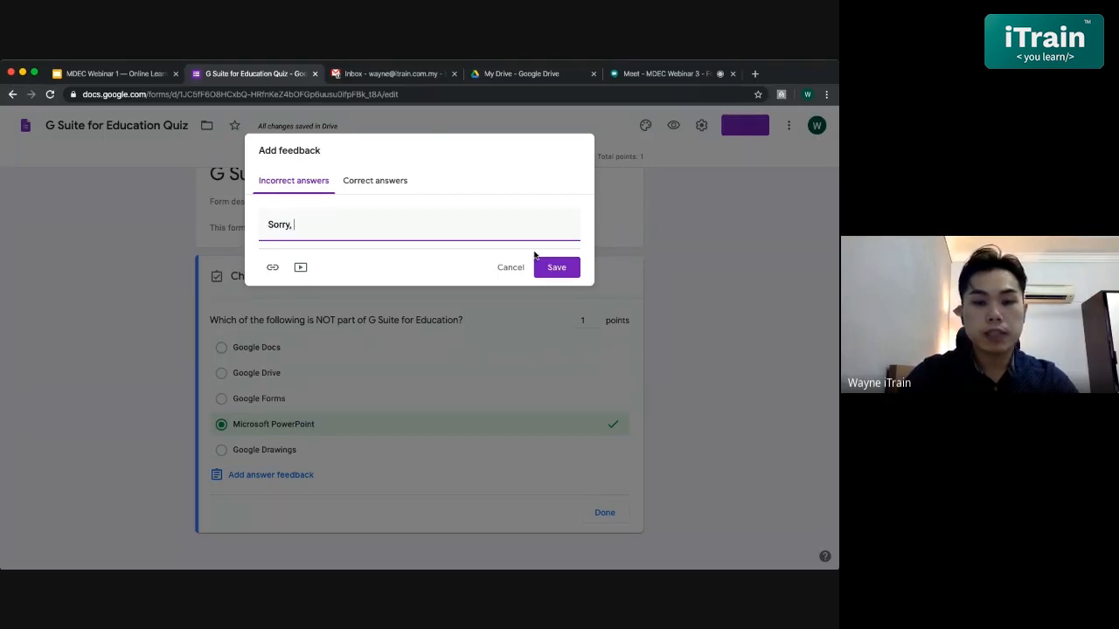
{"action": "type", "text": " wrong answer. "}
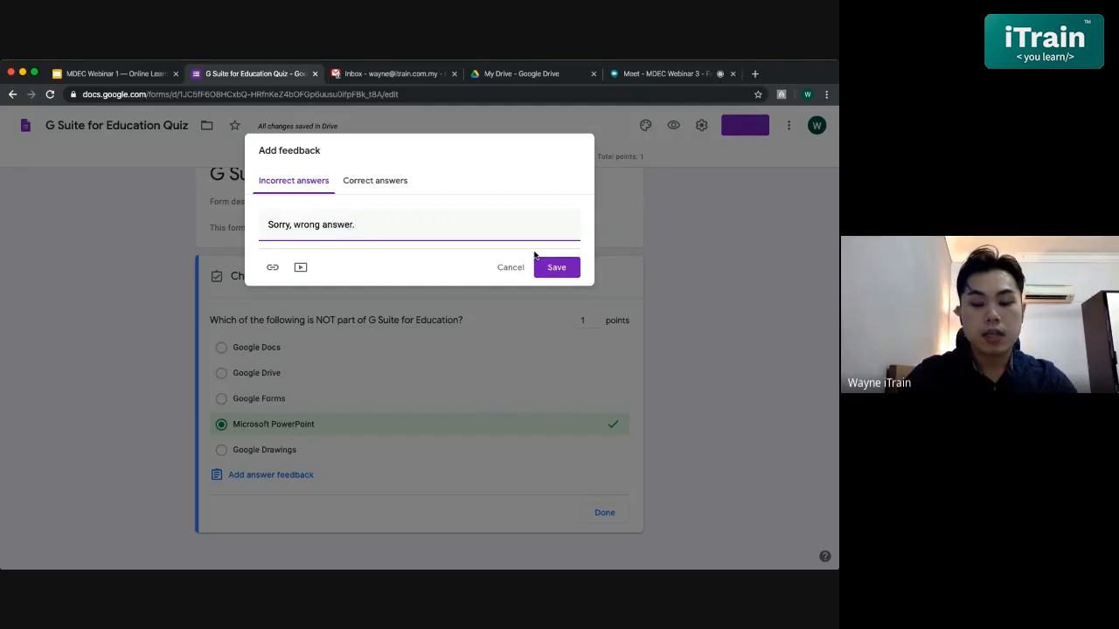
{"action": "type", "text": "Microsoft Po"}
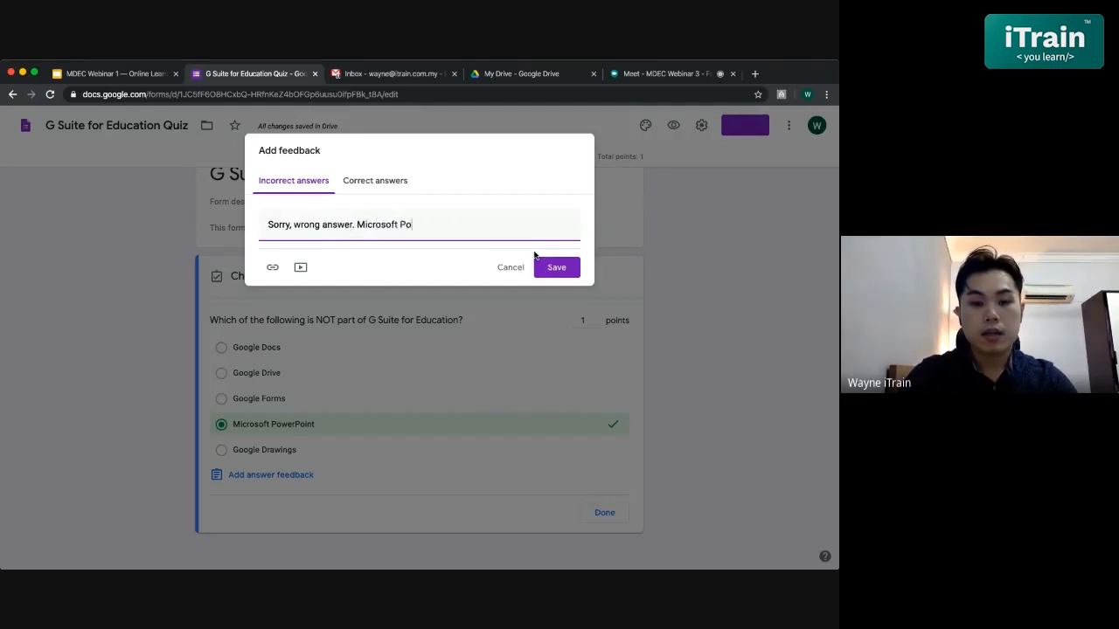
{"action": "type", "text": "werPo"}
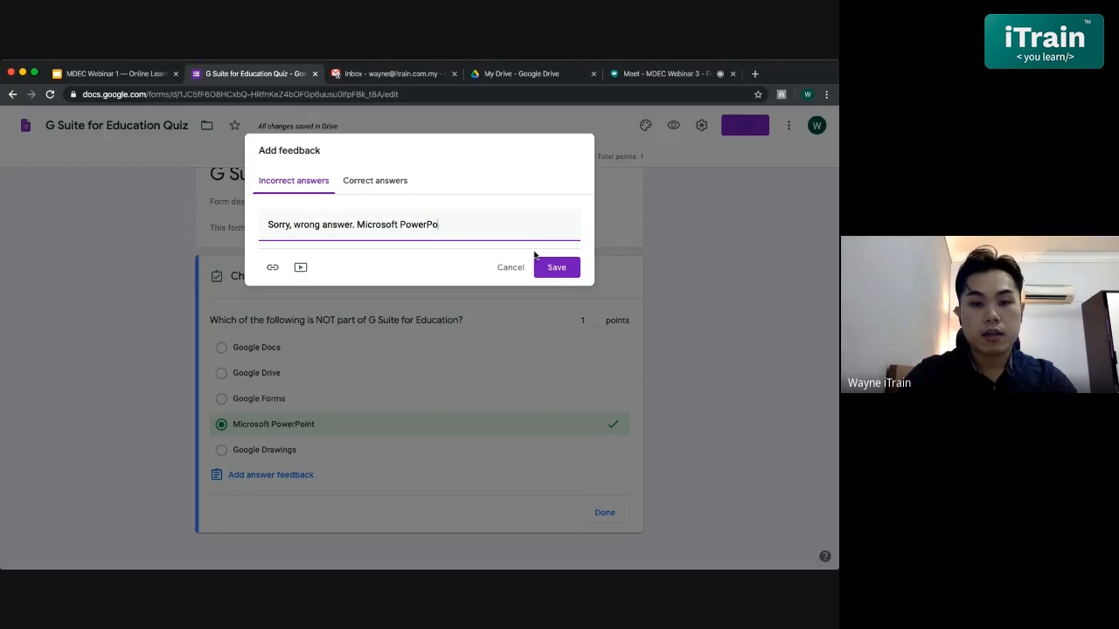
{"action": "type", "text": "int isn't part "}
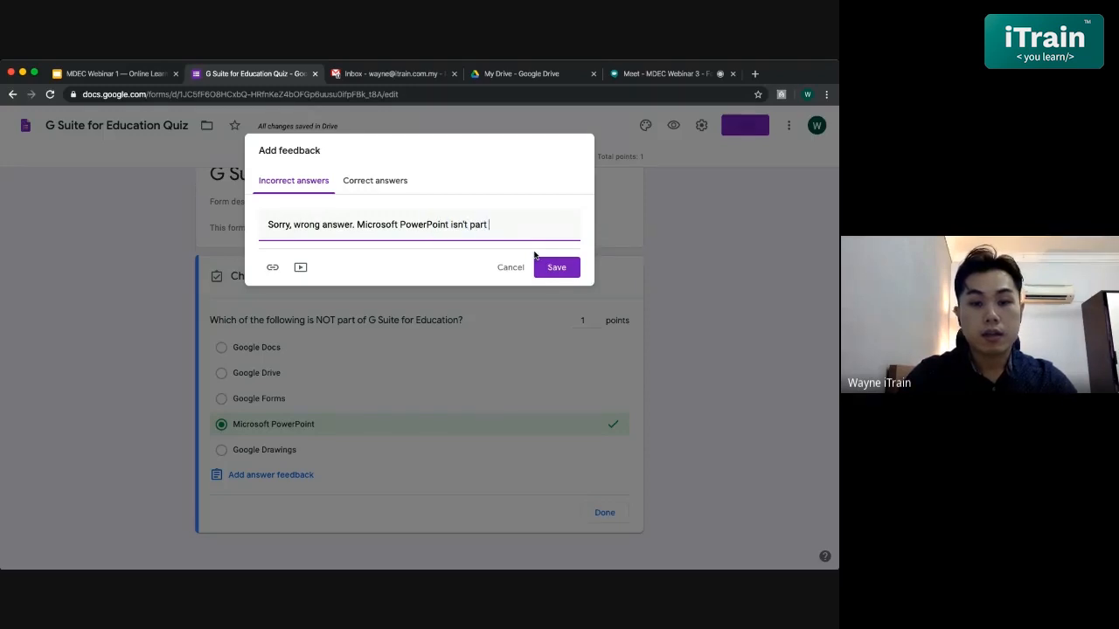
{"action": "type", "text": "of Google for"}
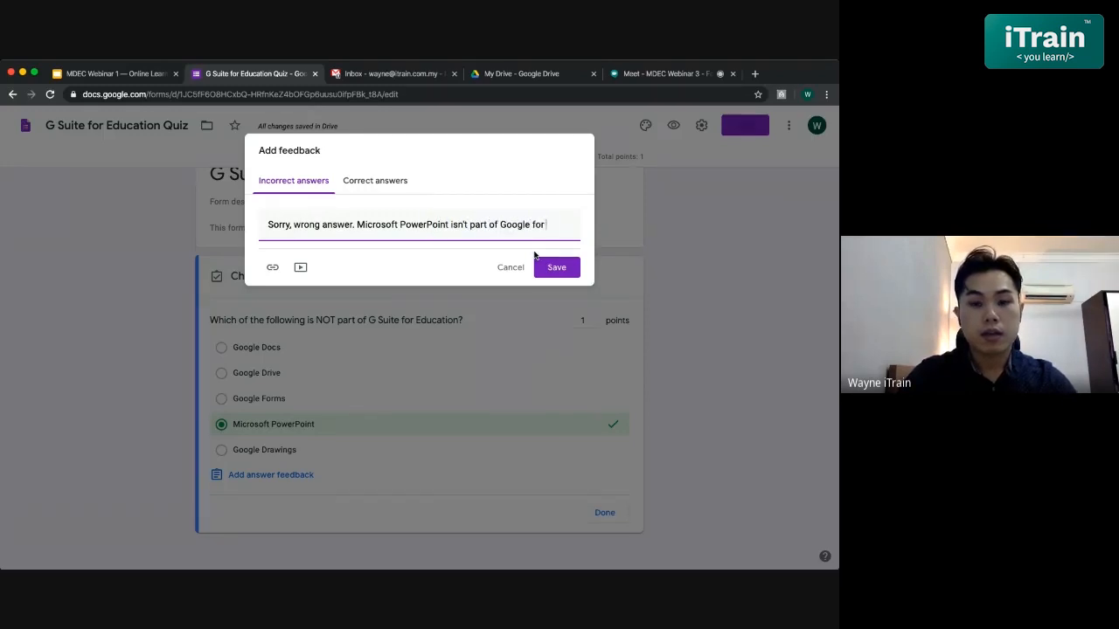
{"action": "type", "text": " Education."}
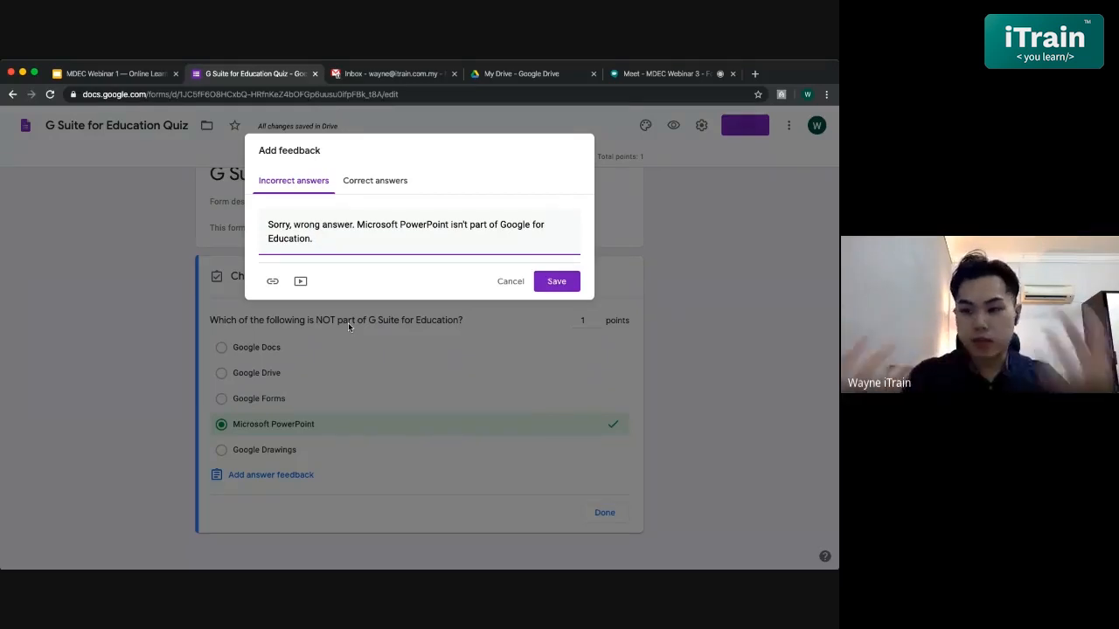
- Write 'Bravo!' as the feedback for correct answers
{"action": "left_click", "coordinate": [365, 180]}
{"action": "left_click", "coordinate": [394, 230]}
{"action": "type", "text": "Bravo"}
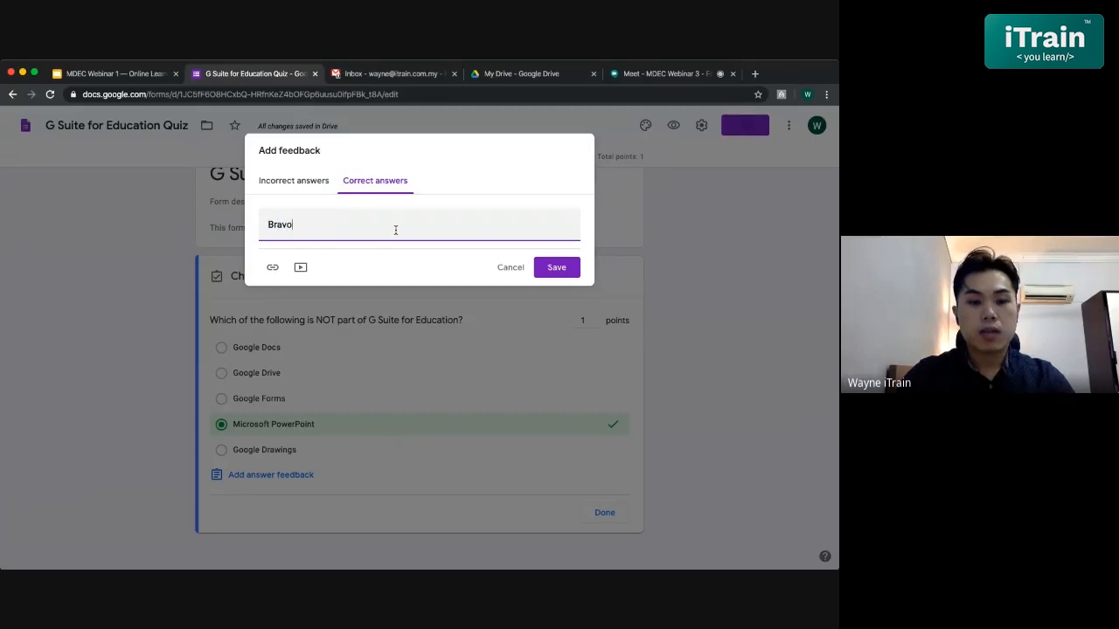
{"action": "type", "text": "@"}
{"action": "key", "text": "BackSpace"}
{"action": "type", "text": "!"}
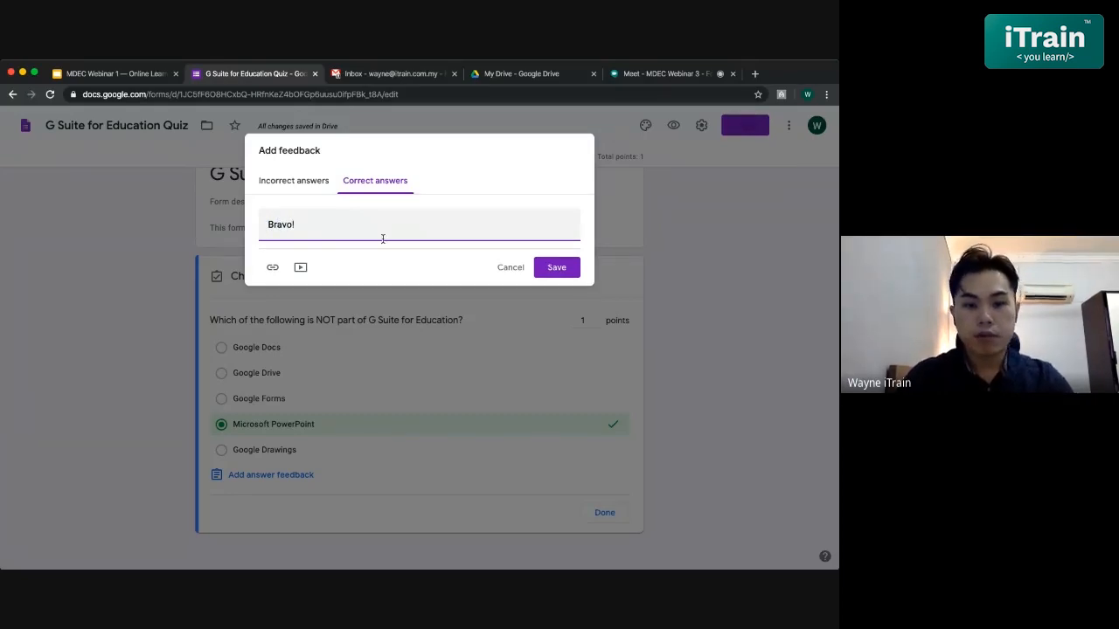
- Close the video-link picker without adding a video and save the answer feedback
{"action": "left_click", "coordinate": [298, 269]}
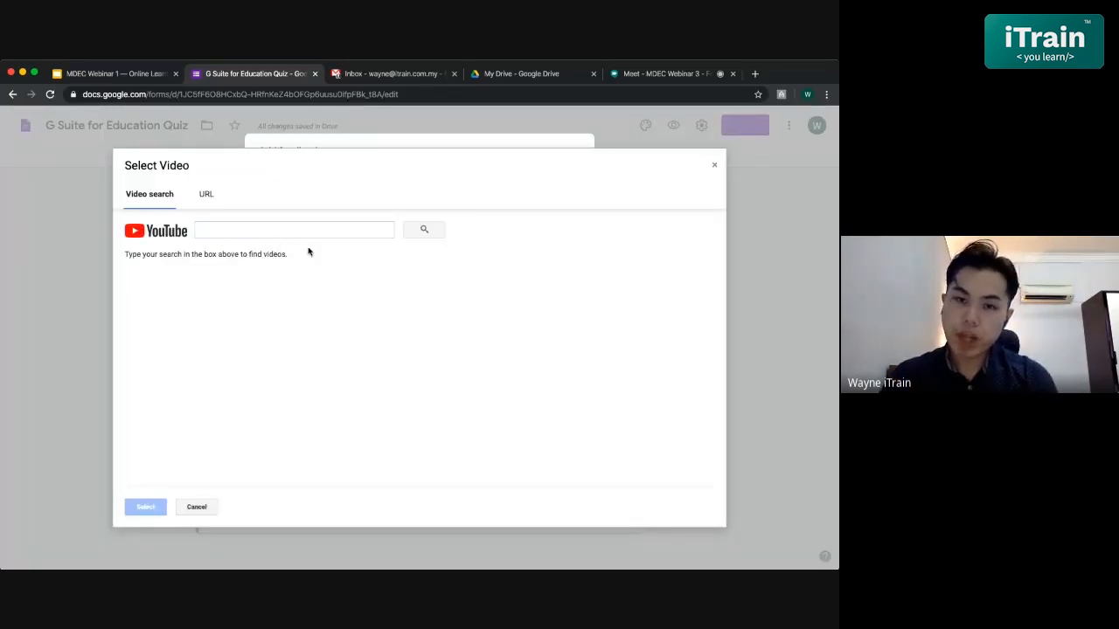
{"action": "left_click", "coordinate": [204, 201]}
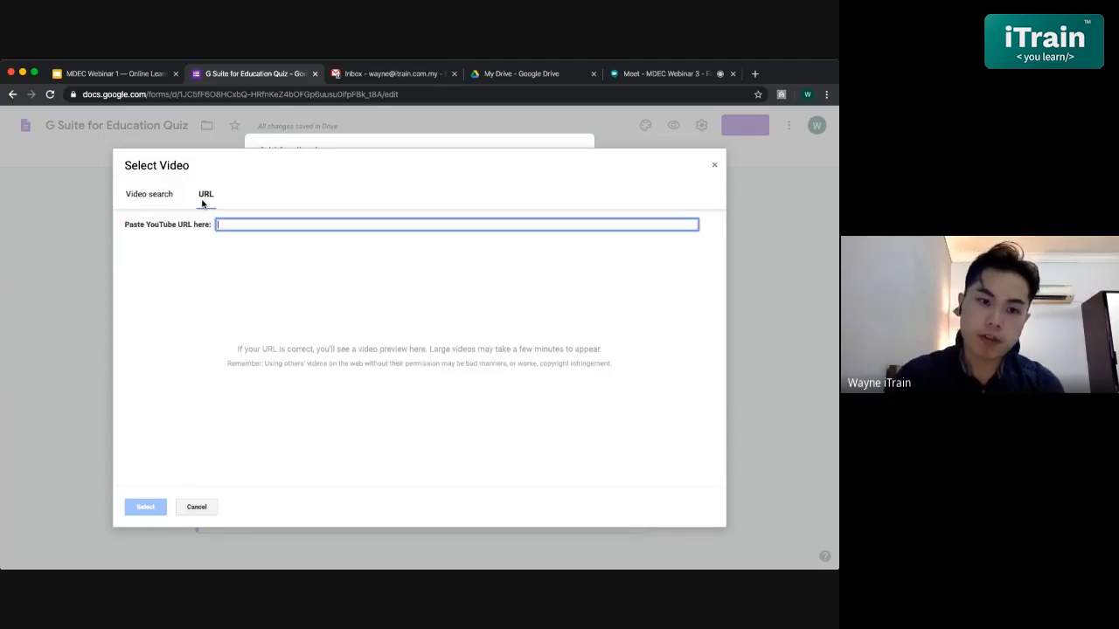
{"action": "left_click", "coordinate": [714, 164]}
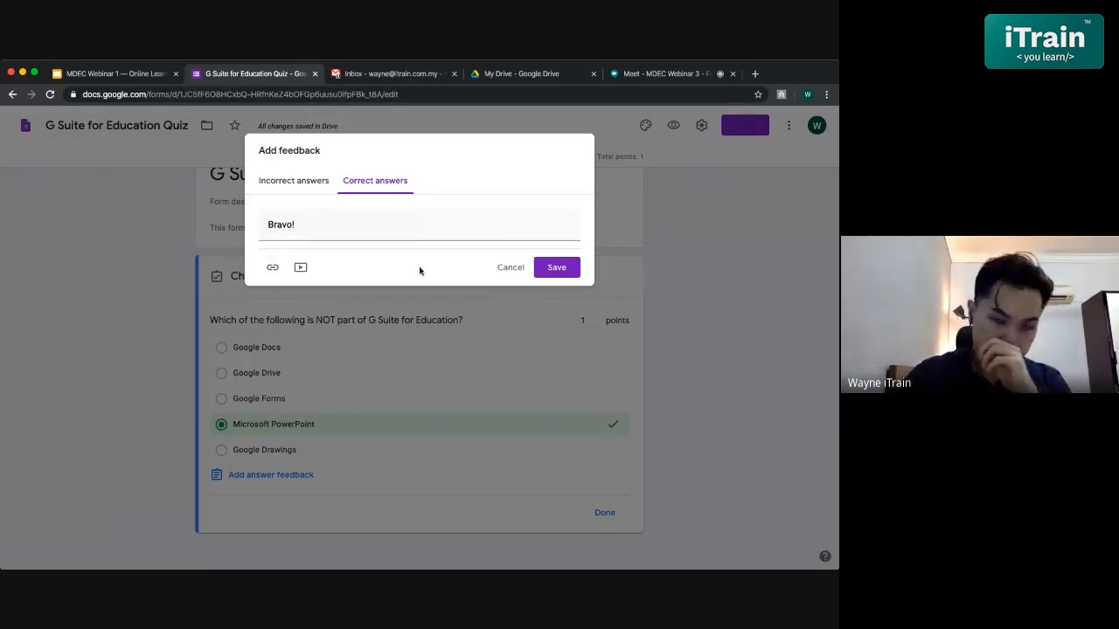
{"action": "left_click", "coordinate": [559, 267]}
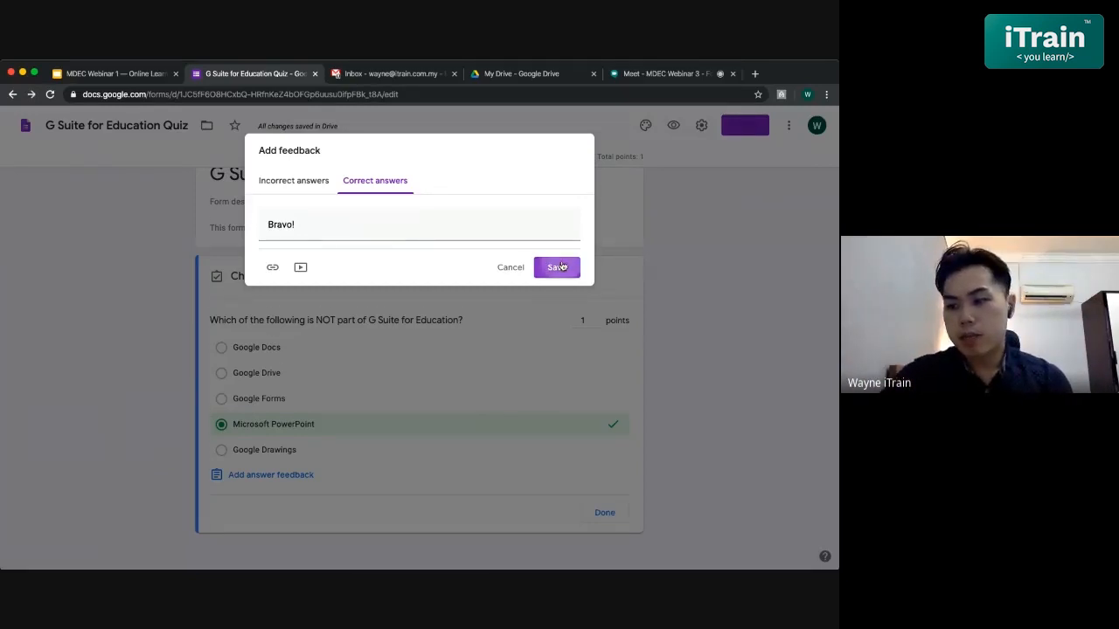
{"action": "scroll", "coordinate": [533, 385], "scroll_direction": "down", "scroll_amount": 2}
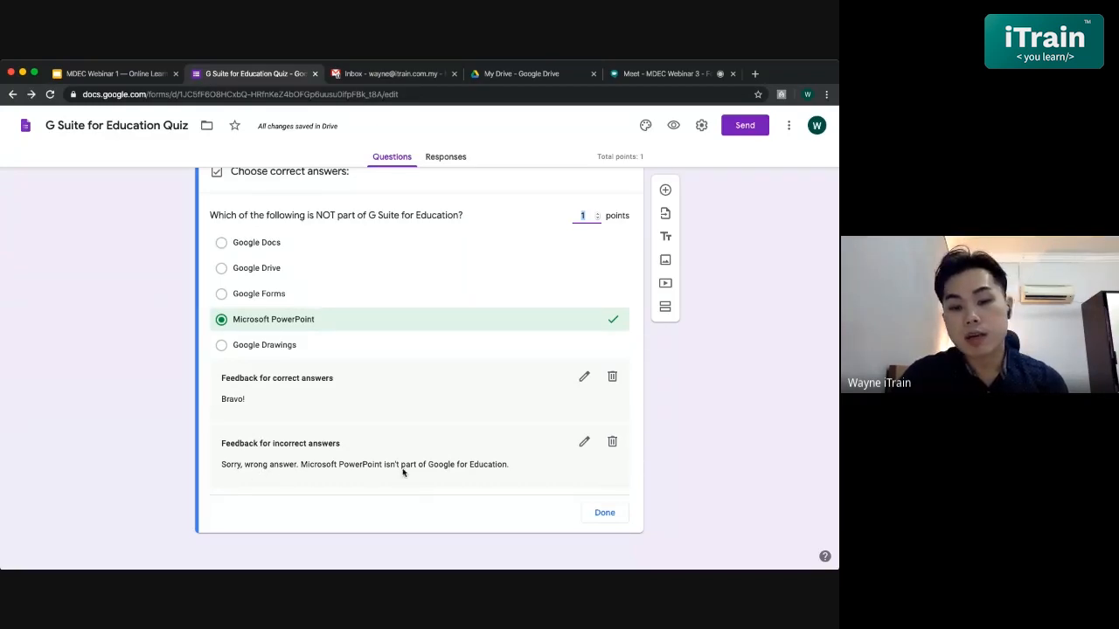
{"action": "scroll", "coordinate": [527, 472], "scroll_direction": "up", "scroll_amount": 1}
{"action": "scroll", "coordinate": [527, 472], "scroll_direction": "down", "scroll_amount": 1}
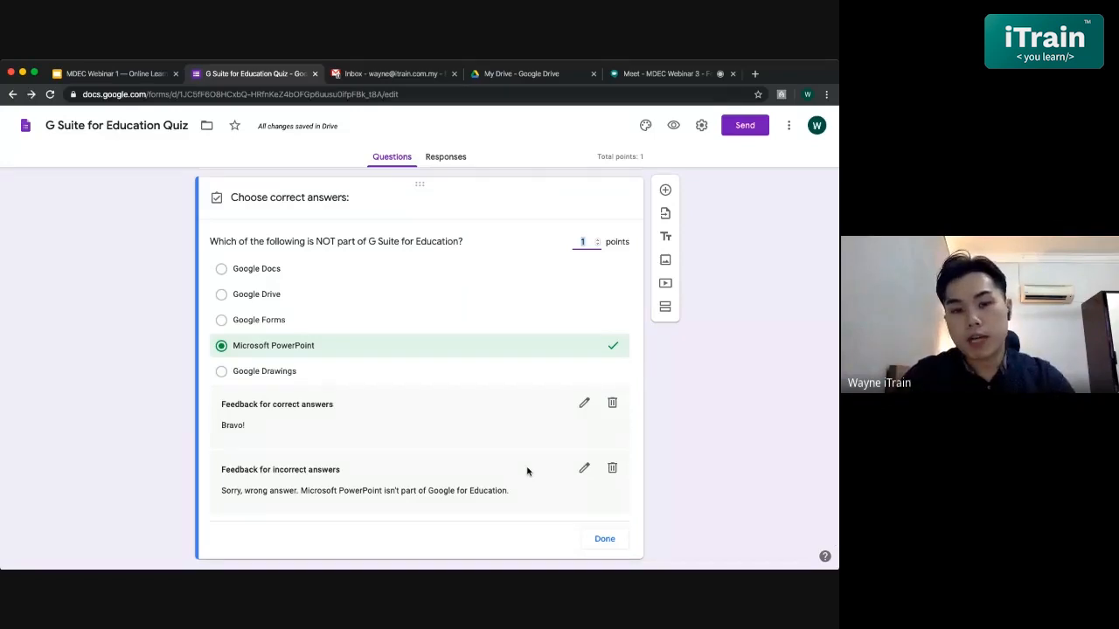
{"action": "scroll", "coordinate": [527, 472], "scroll_direction": "down", "scroll_amount": 1}
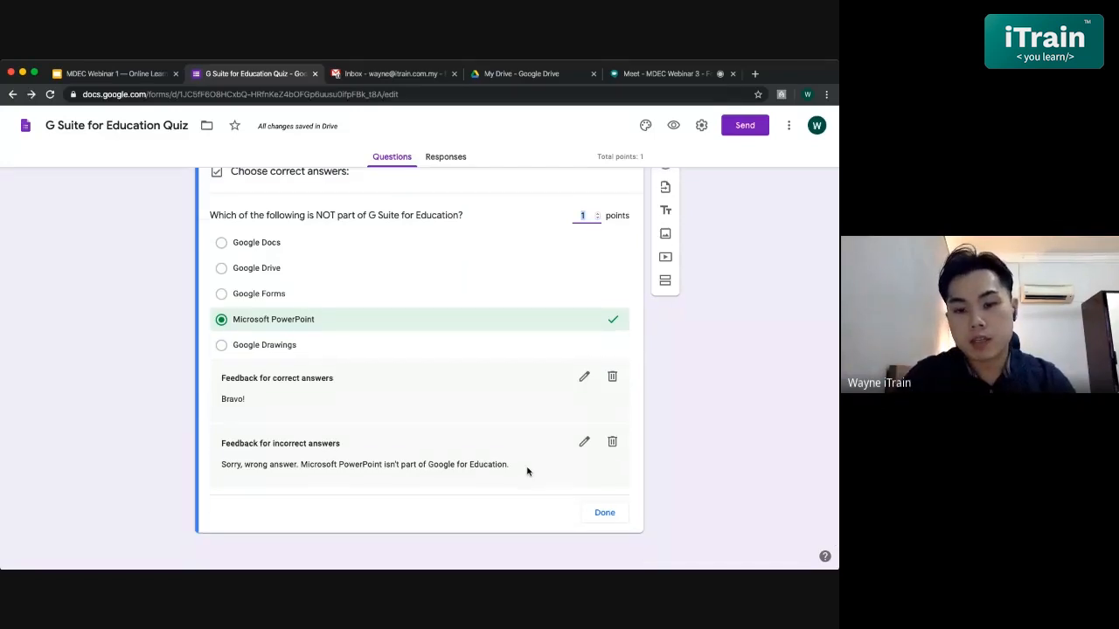
- Finish the answer key with Done and show the question's three-dot options menu
{"action": "left_click", "coordinate": [595, 514]}
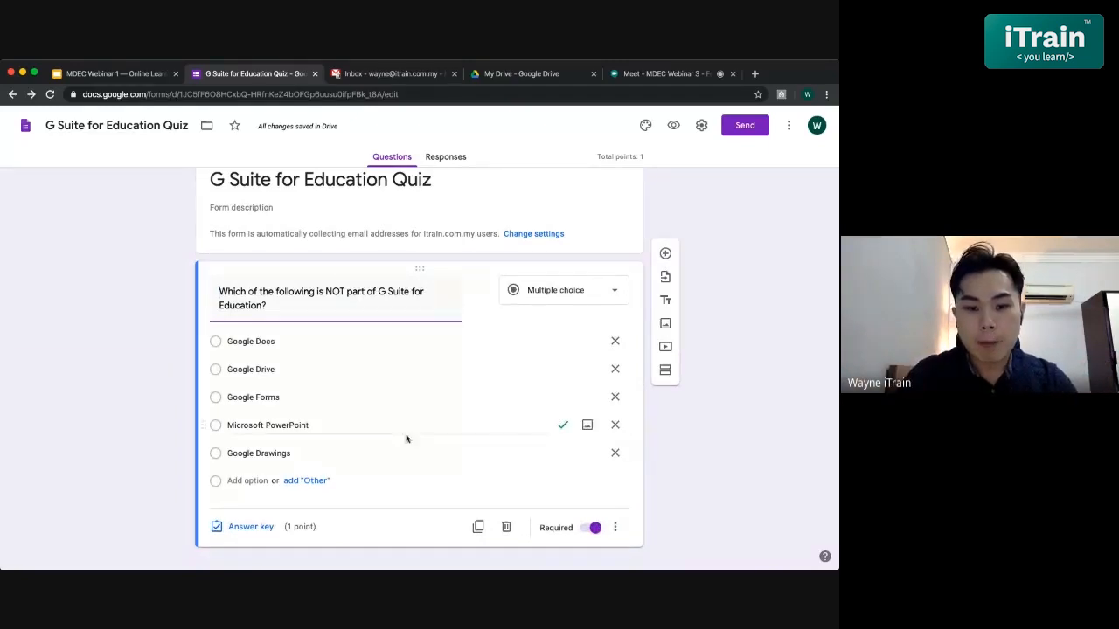
{"action": "scroll", "coordinate": [390, 435], "scroll_direction": "down", "scroll_amount": 1}
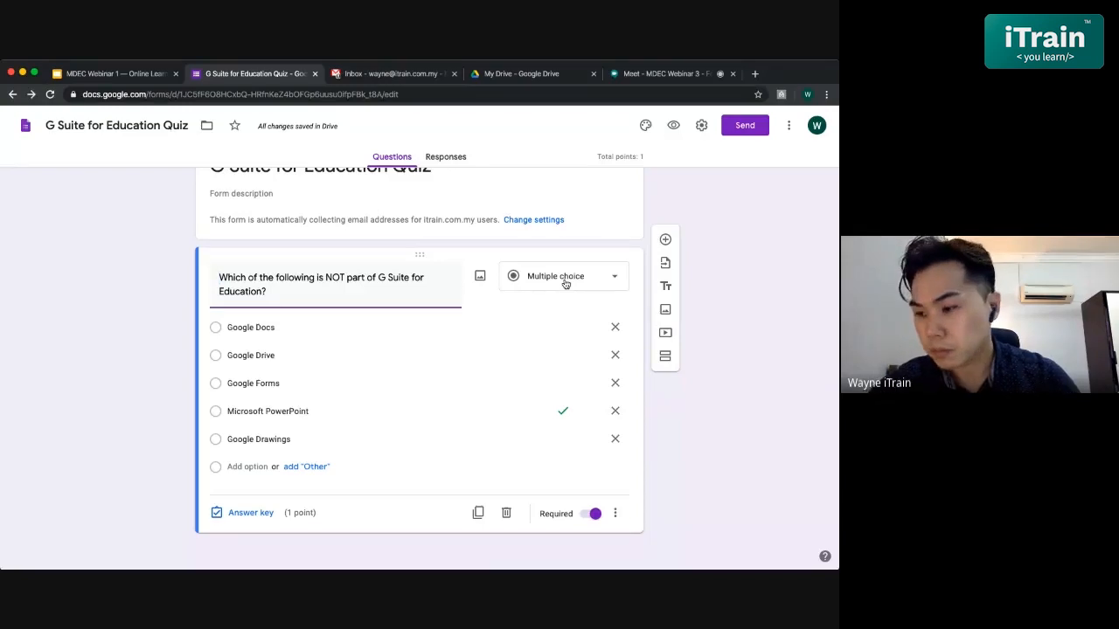
{"action": "left_click", "coordinate": [618, 515]}
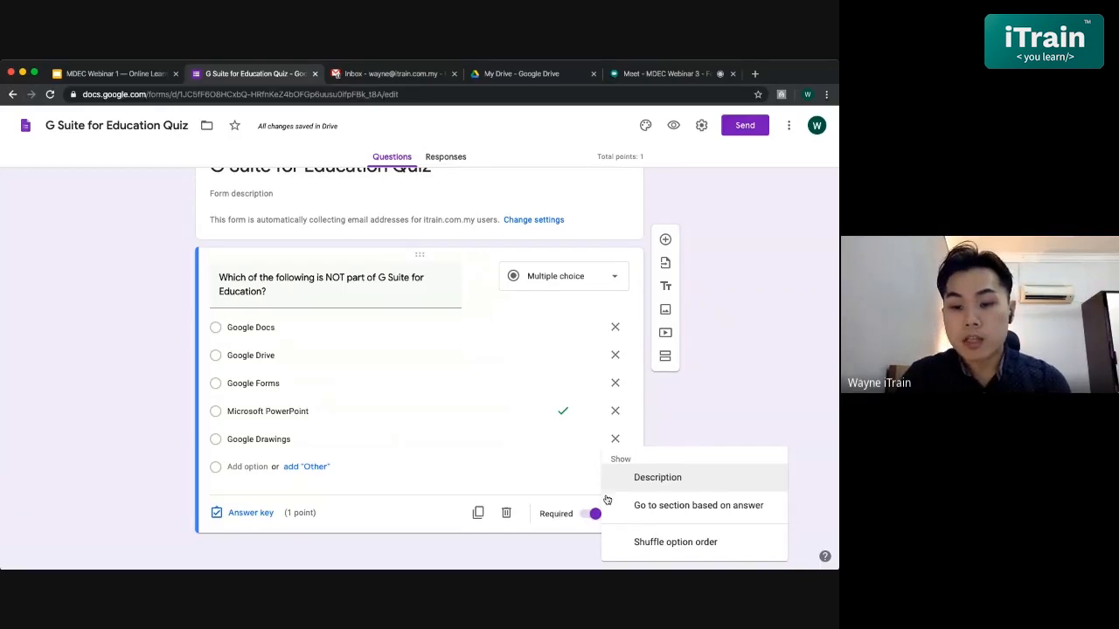
- Turn on Shuffle option order for the question's five answer choices
{"action": "left_click", "coordinate": [598, 493]}
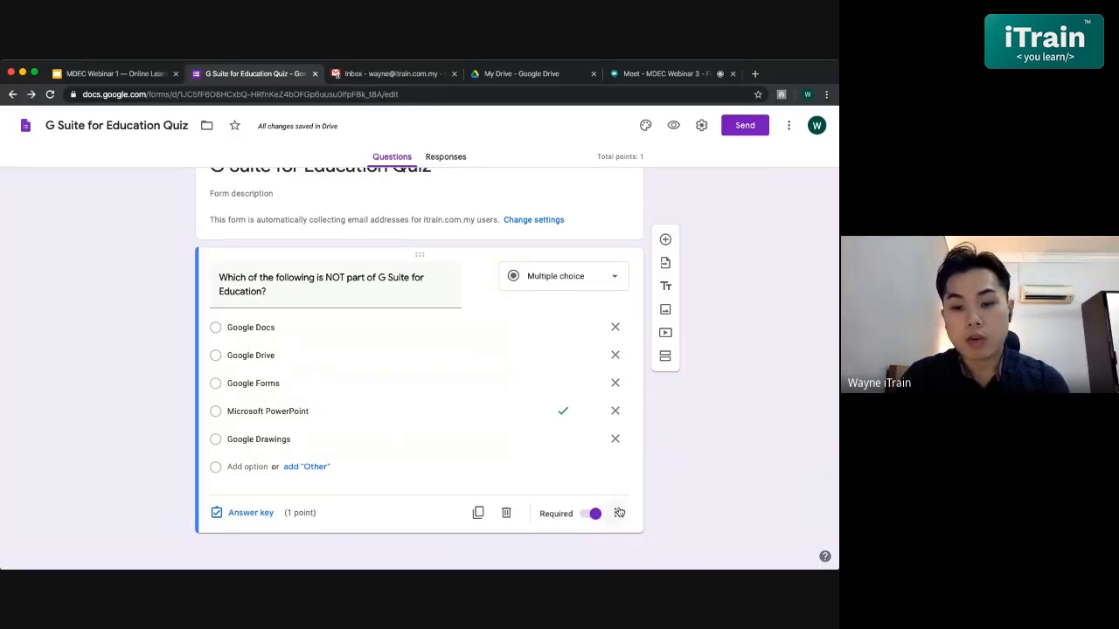
{"action": "left_click", "coordinate": [618, 513]}
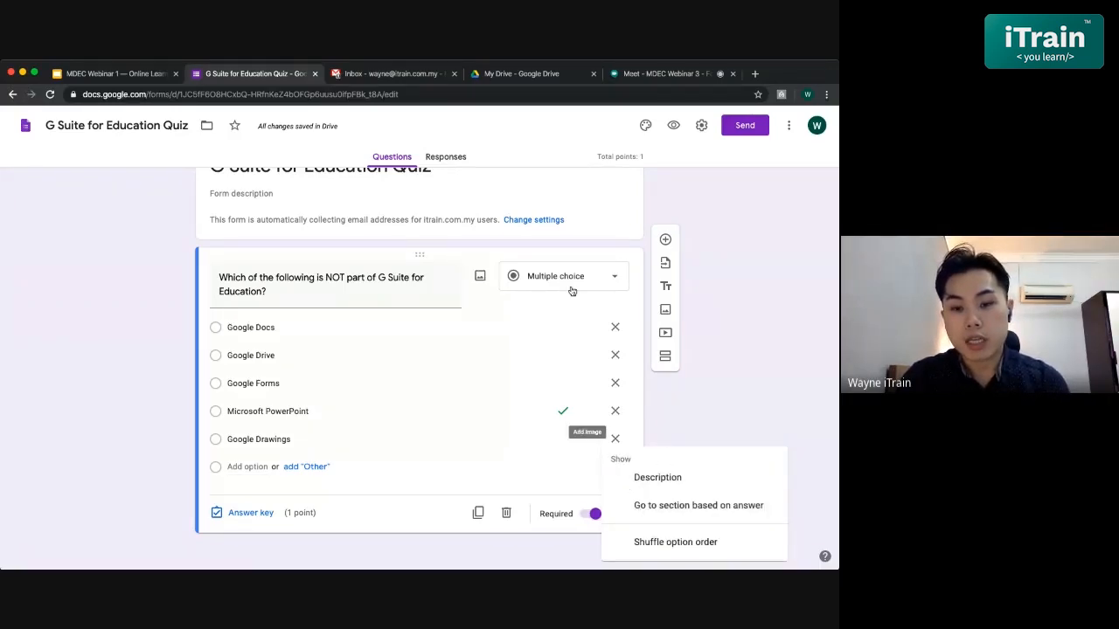
{"action": "left_click", "coordinate": [659, 545]}
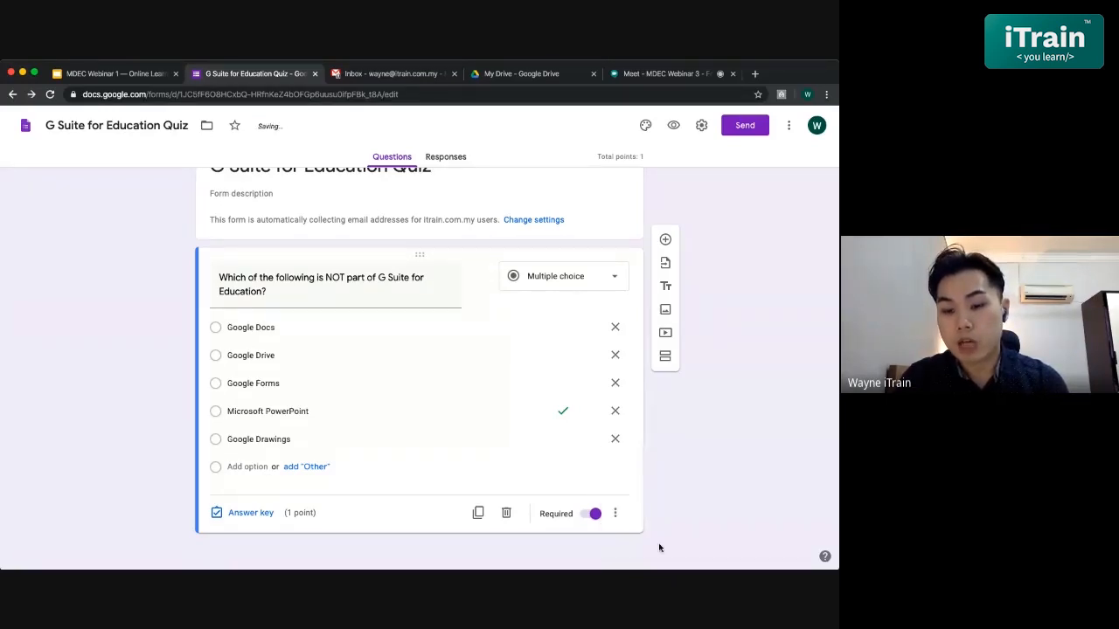
{"action": "left_click", "coordinate": [617, 514]}
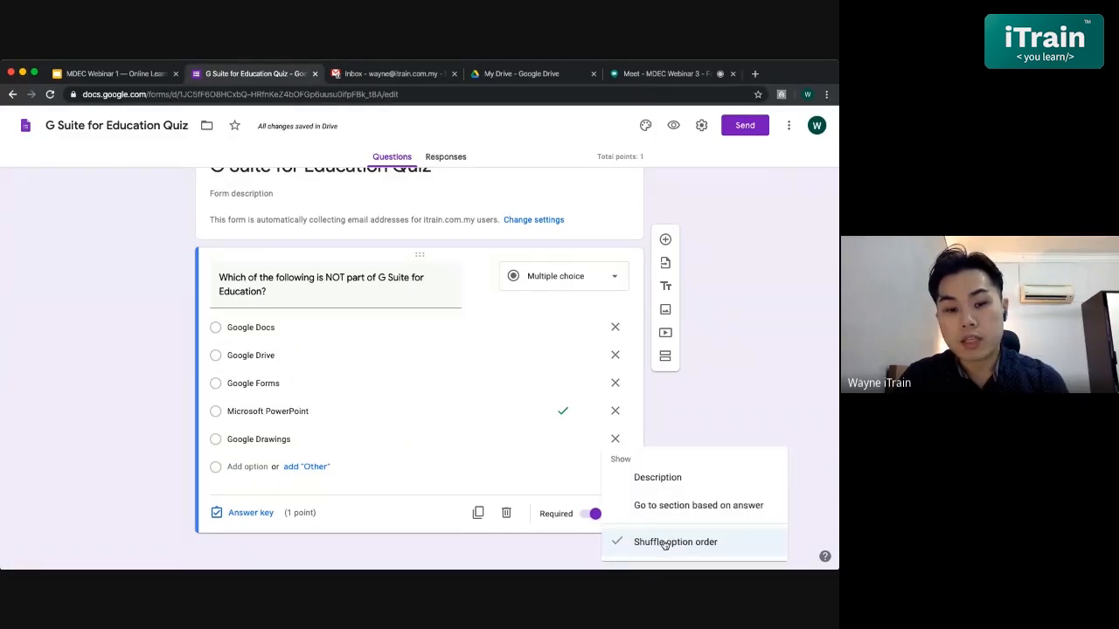
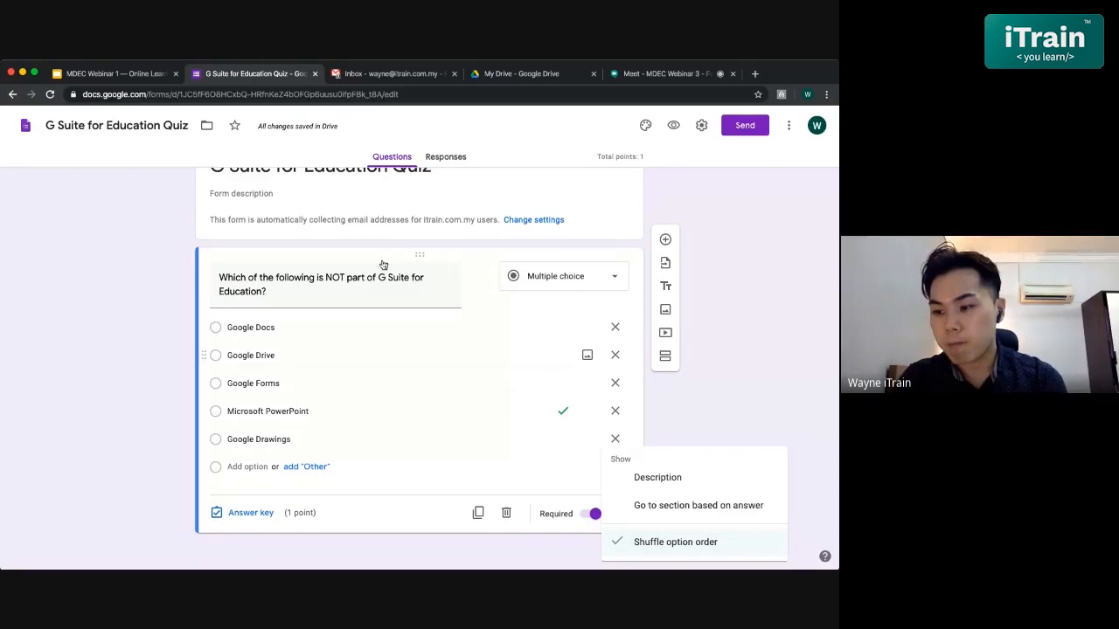
- Close the question's options menu and scroll back up to the quiz title
{"action": "left_click", "coordinate": [704, 398]}
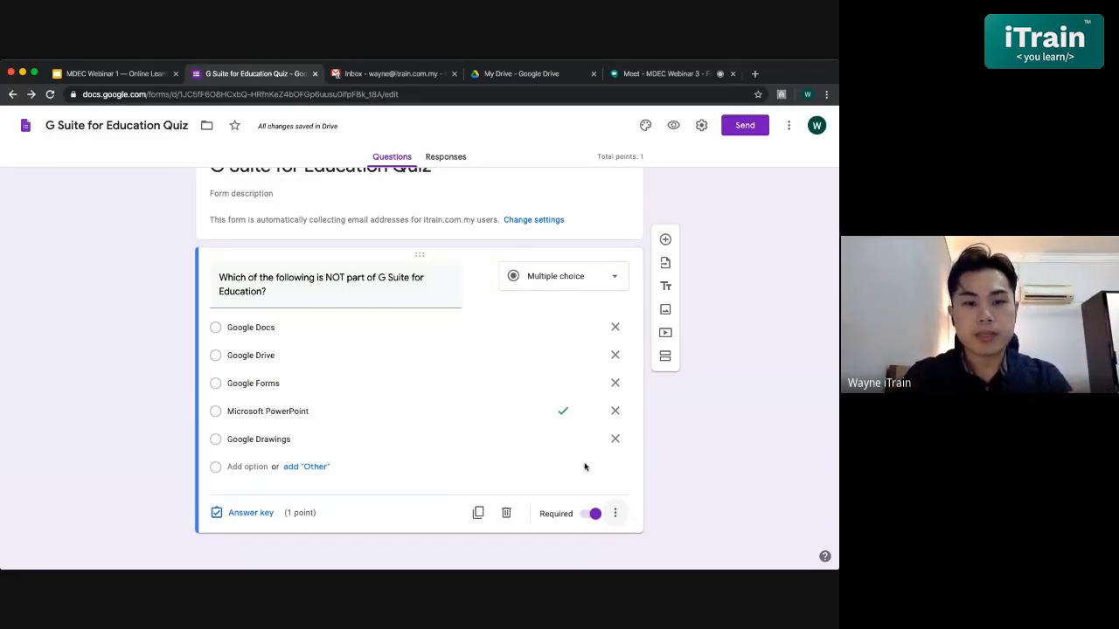
{"action": "scroll", "coordinate": [507, 370], "scroll_direction": "up", "scroll_amount": 1}
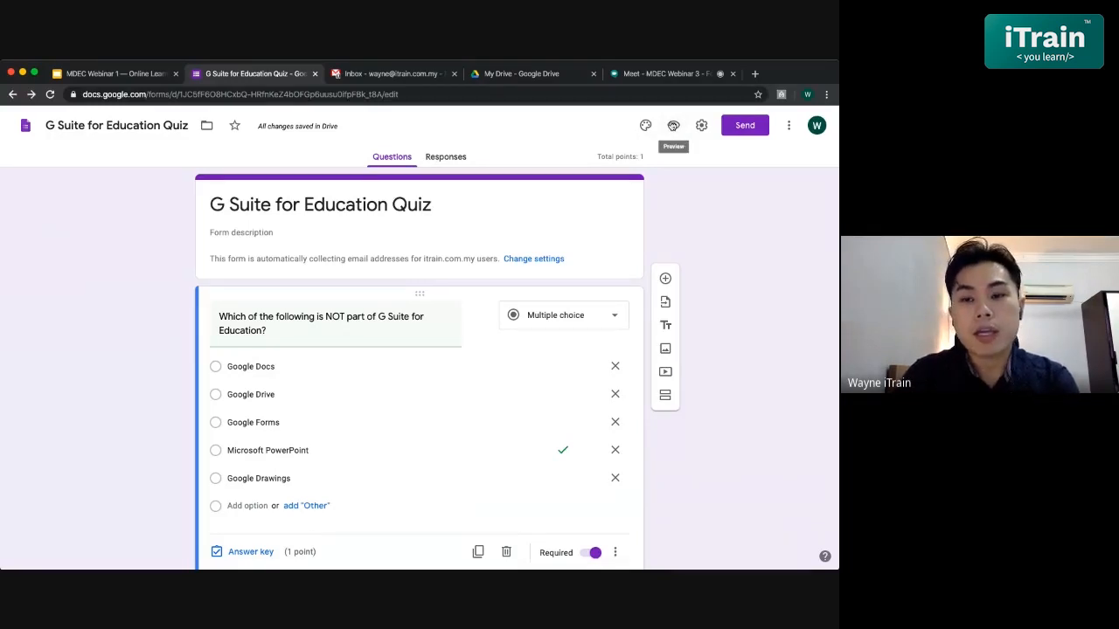
- Preview the quiz and submit a test answer of Google Docs with a copy requested, then return to the editor
{"action": "left_click", "coordinate": [673, 125]}
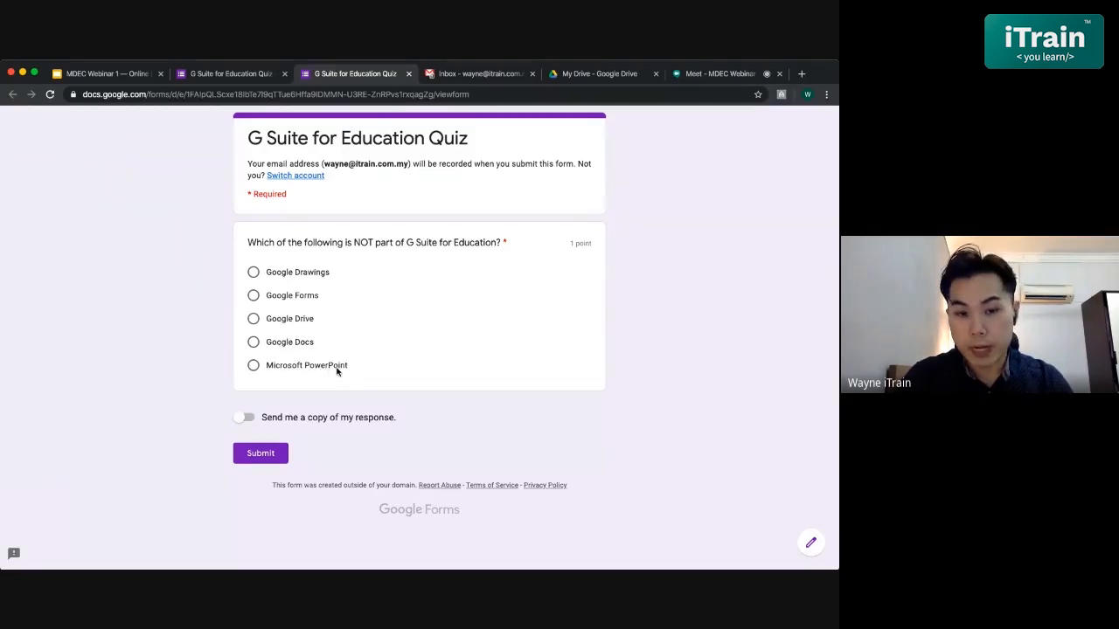
{"action": "left_click", "coordinate": [253, 344]}
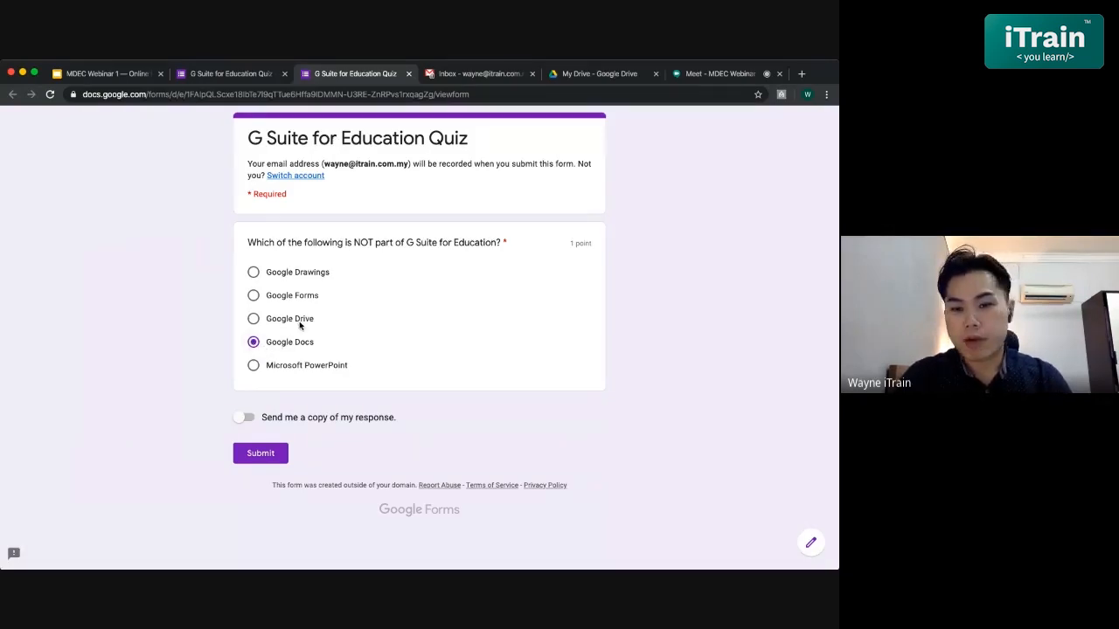
{"action": "left_click", "coordinate": [245, 421]}
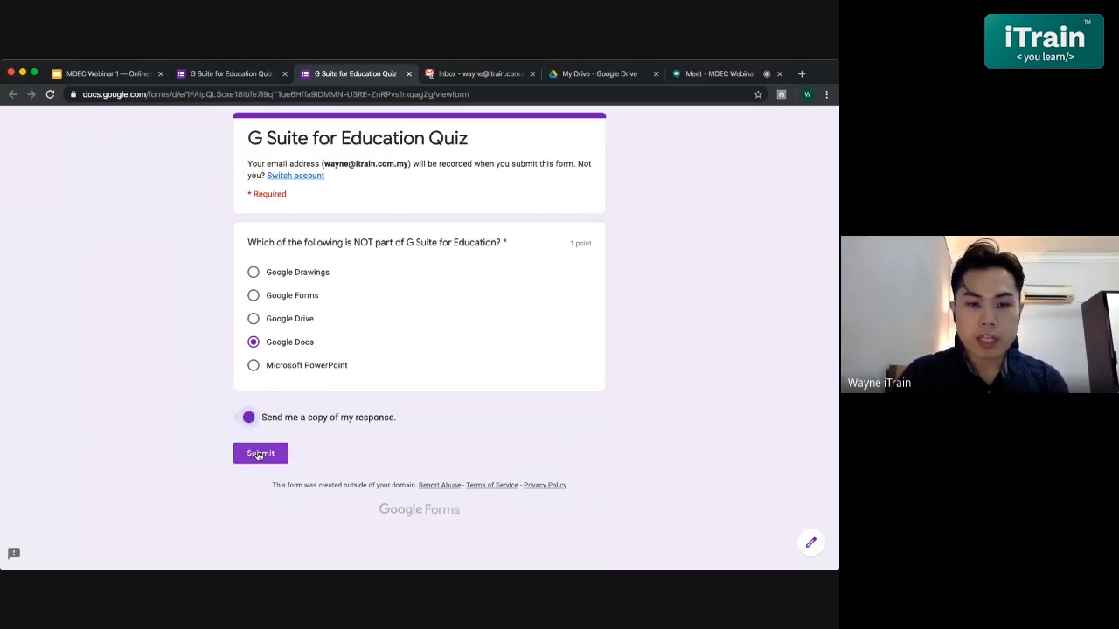
{"action": "left_click", "coordinate": [259, 454]}
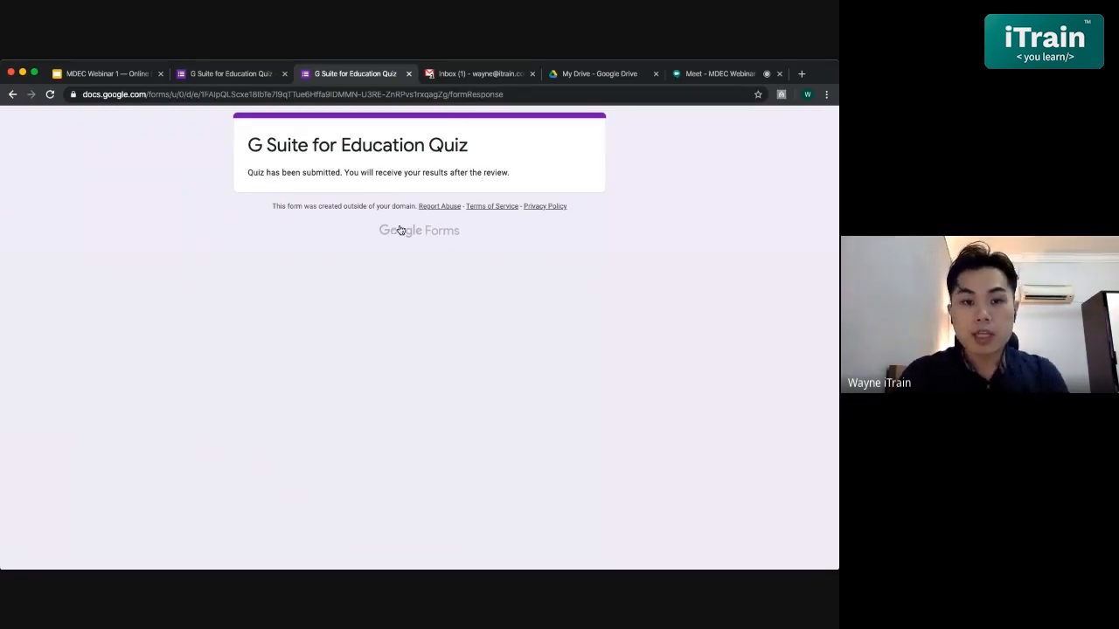
{"action": "left_click", "coordinate": [239, 76]}
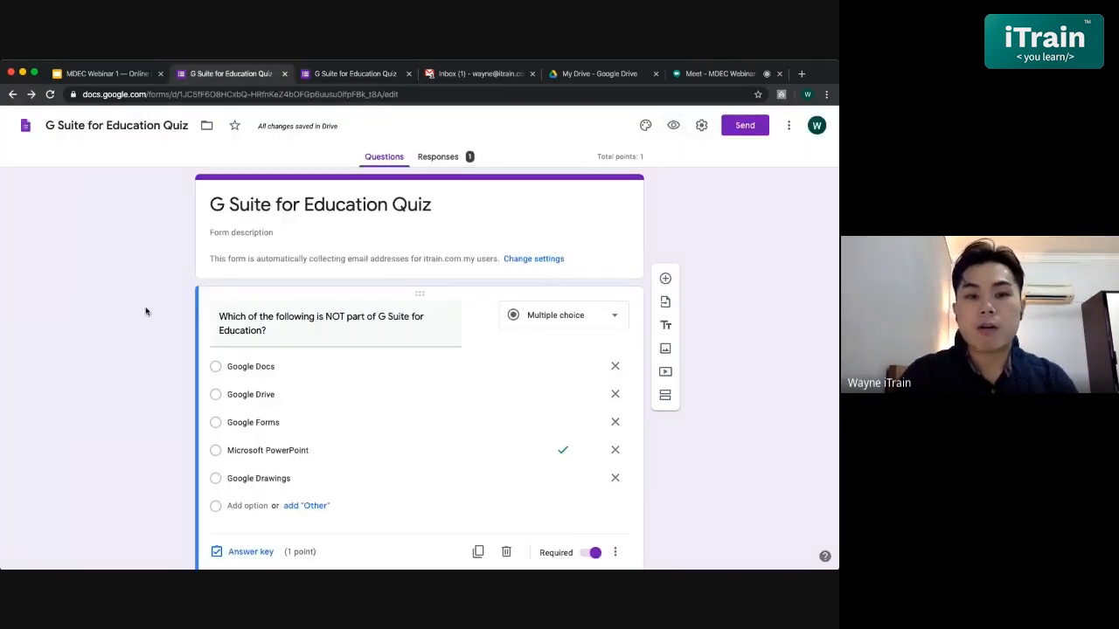
- Browse the Responses summary's insights, missed questions and the single 0/1 score
{"action": "left_click", "coordinate": [447, 163]}
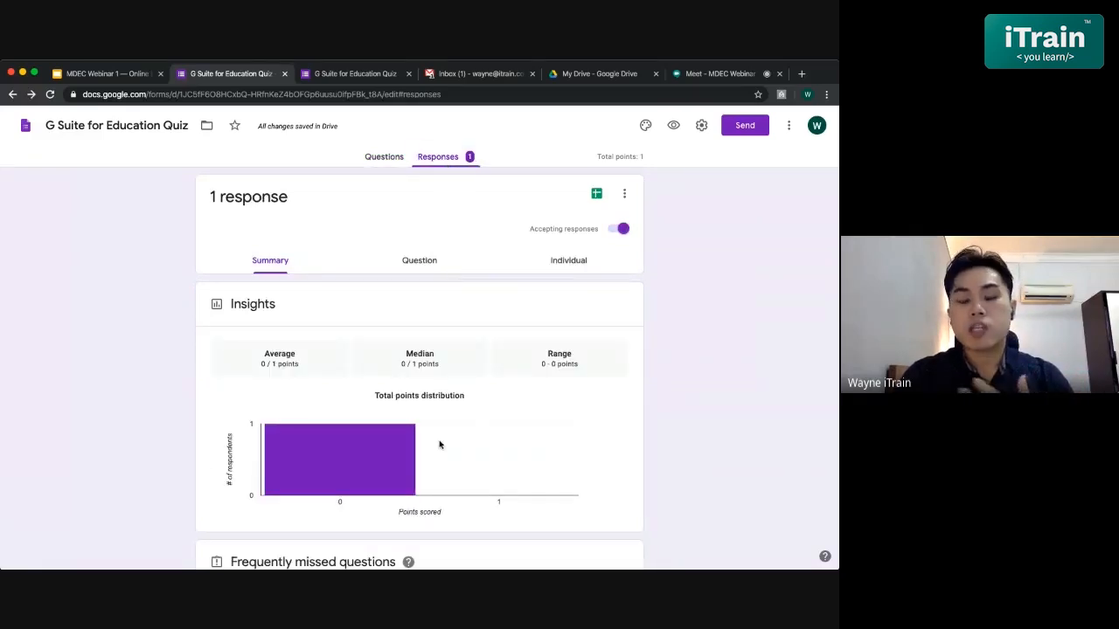
{"action": "scroll", "coordinate": [440, 445], "scroll_direction": "down", "scroll_amount": 1}
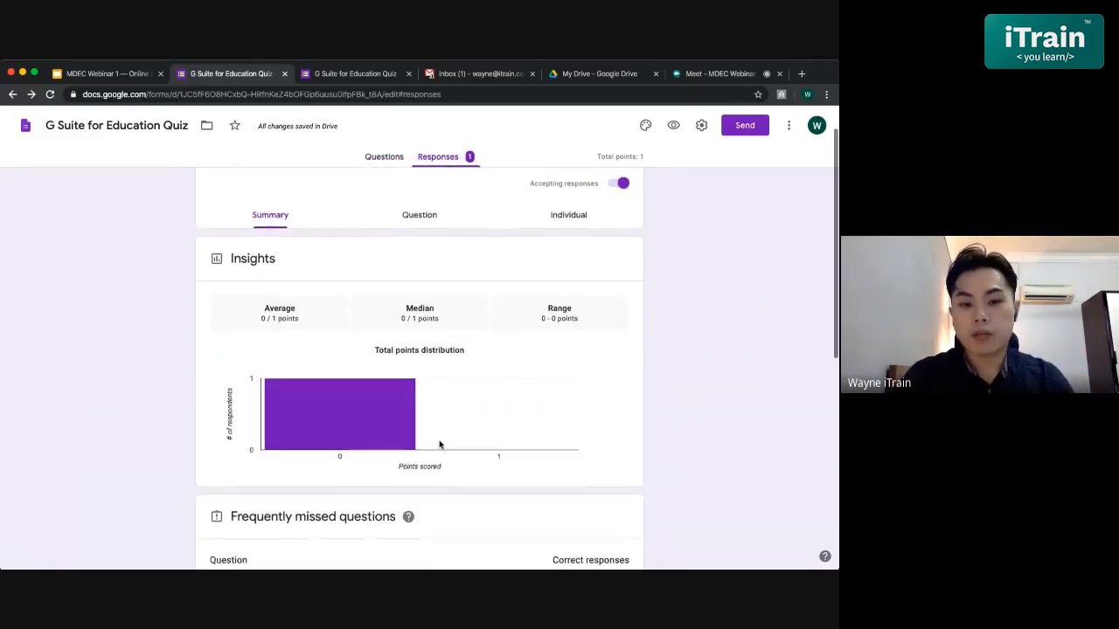
{"action": "scroll", "coordinate": [440, 445], "scroll_direction": "down", "scroll_amount": 4}
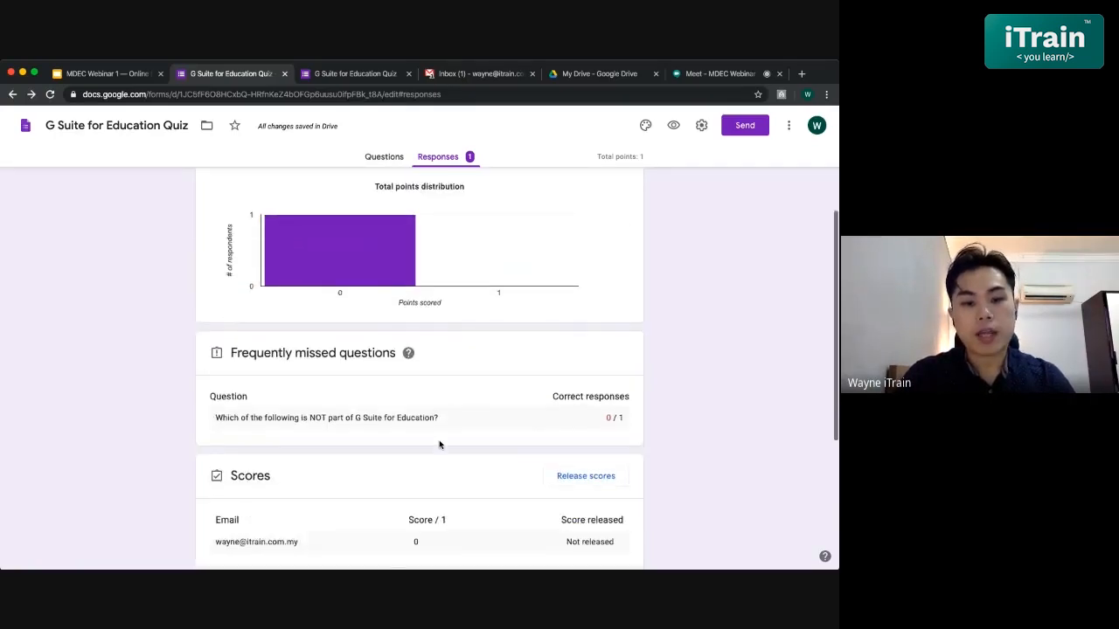
{"action": "scroll", "coordinate": [440, 445], "scroll_direction": "down", "scroll_amount": 1}
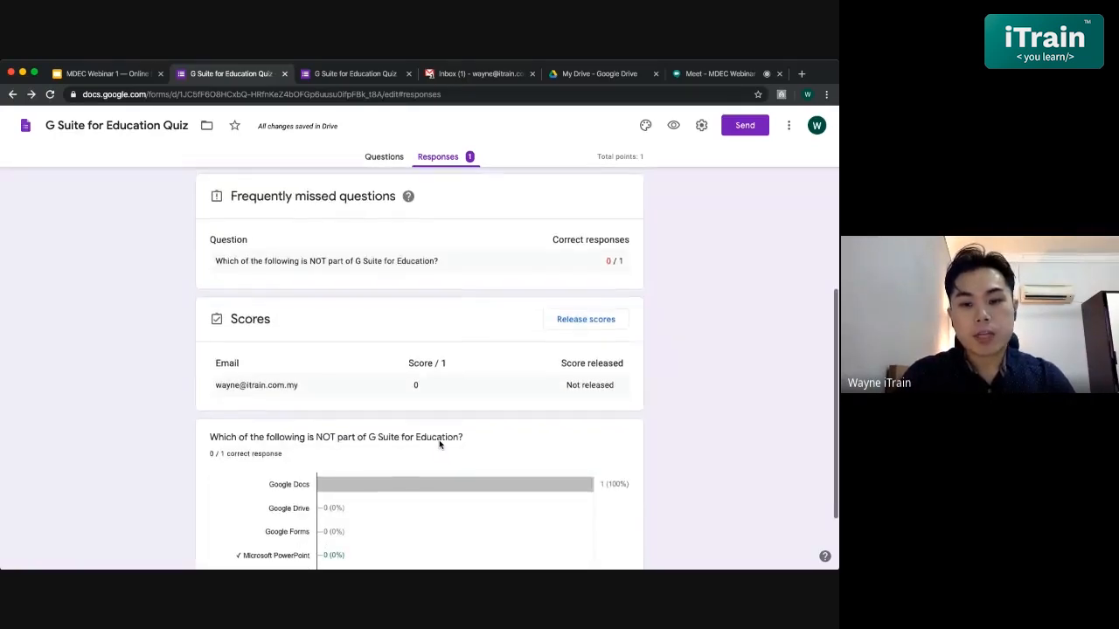
{"action": "scroll", "coordinate": [439, 445], "scroll_direction": "up", "scroll_amount": 4}
{"action": "scroll", "coordinate": [440, 445], "scroll_direction": "up", "scroll_amount": 3}
{"action": "scroll", "coordinate": [440, 445], "scroll_direction": "down", "scroll_amount": 1}
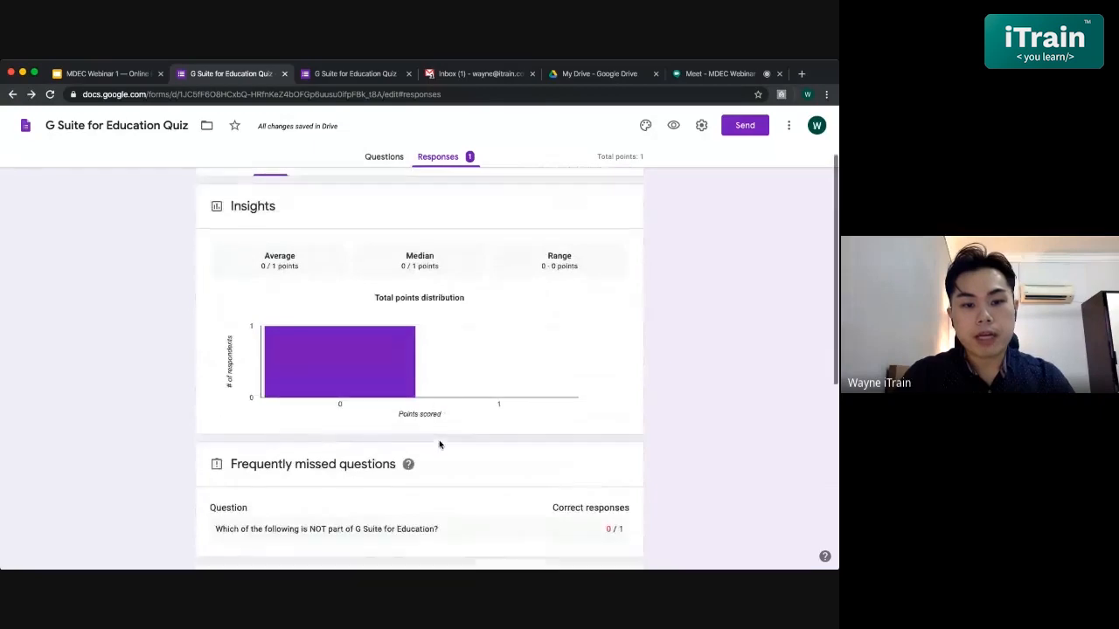
{"action": "mouse_move", "coordinate": [310, 369]}
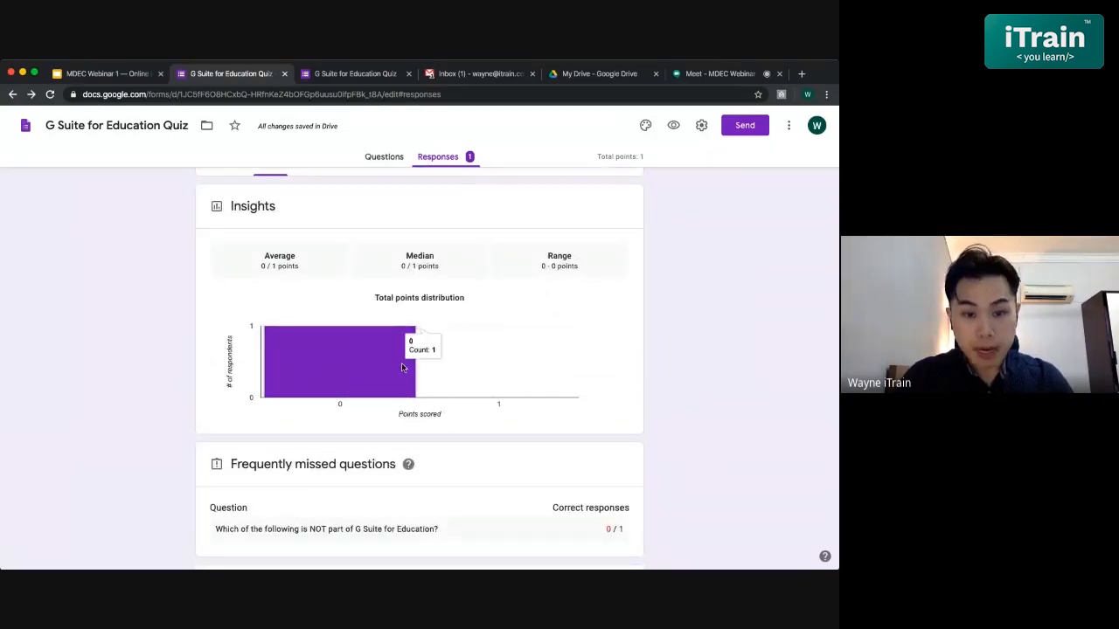
{"action": "scroll", "coordinate": [402, 367], "scroll_direction": "down", "scroll_amount": 3}
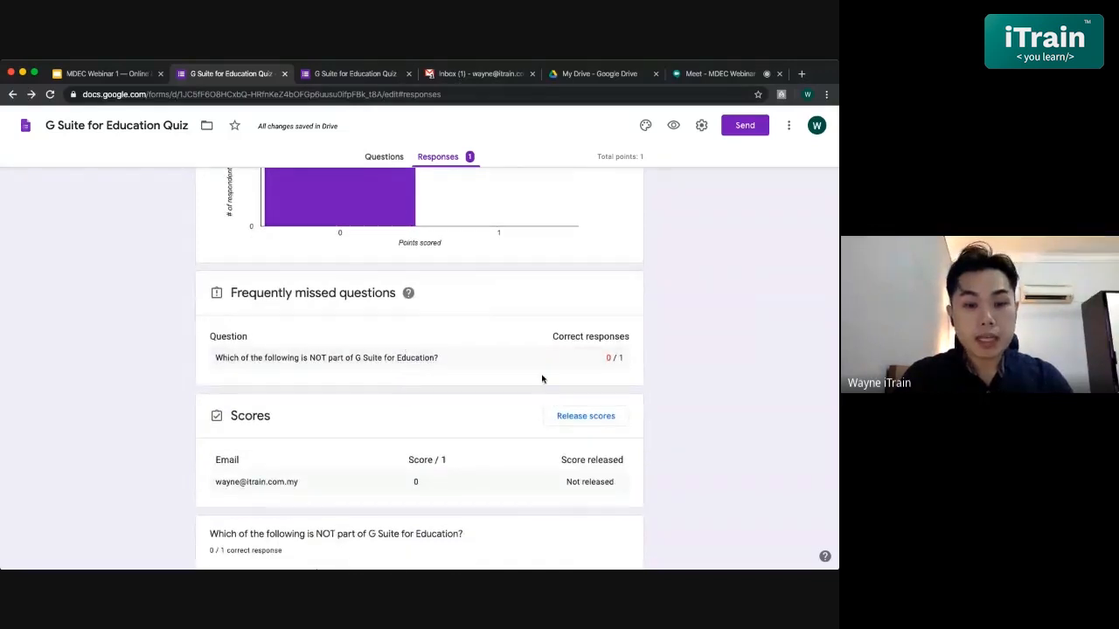
{"action": "scroll", "coordinate": [542, 378], "scroll_direction": "down", "scroll_amount": 2}
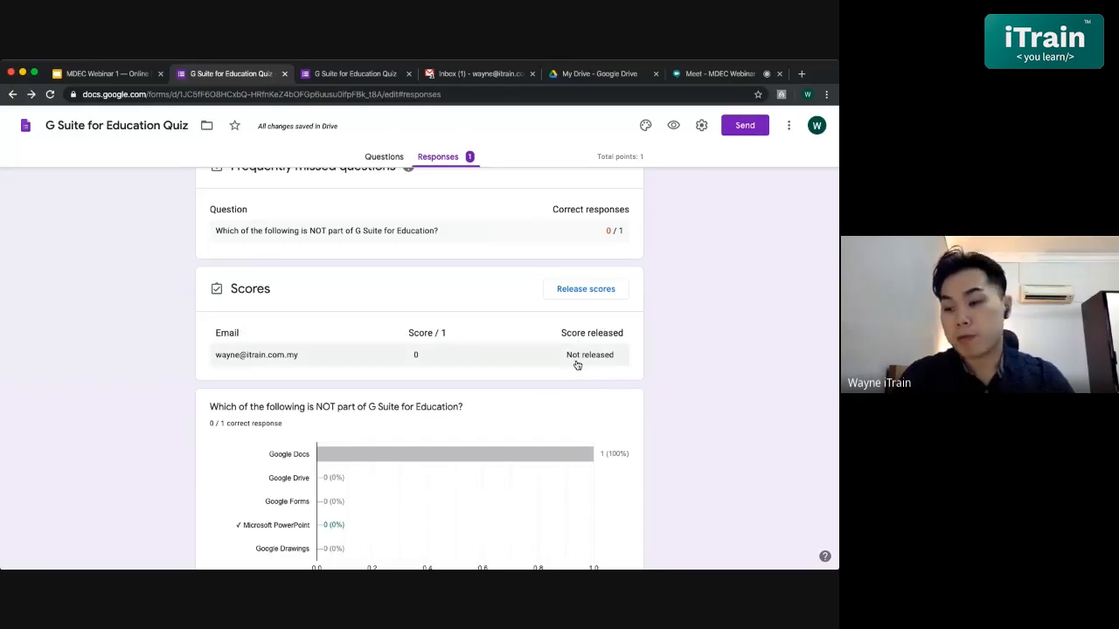
{"action": "scroll", "coordinate": [603, 360], "scroll_direction": "down", "scroll_amount": 1}
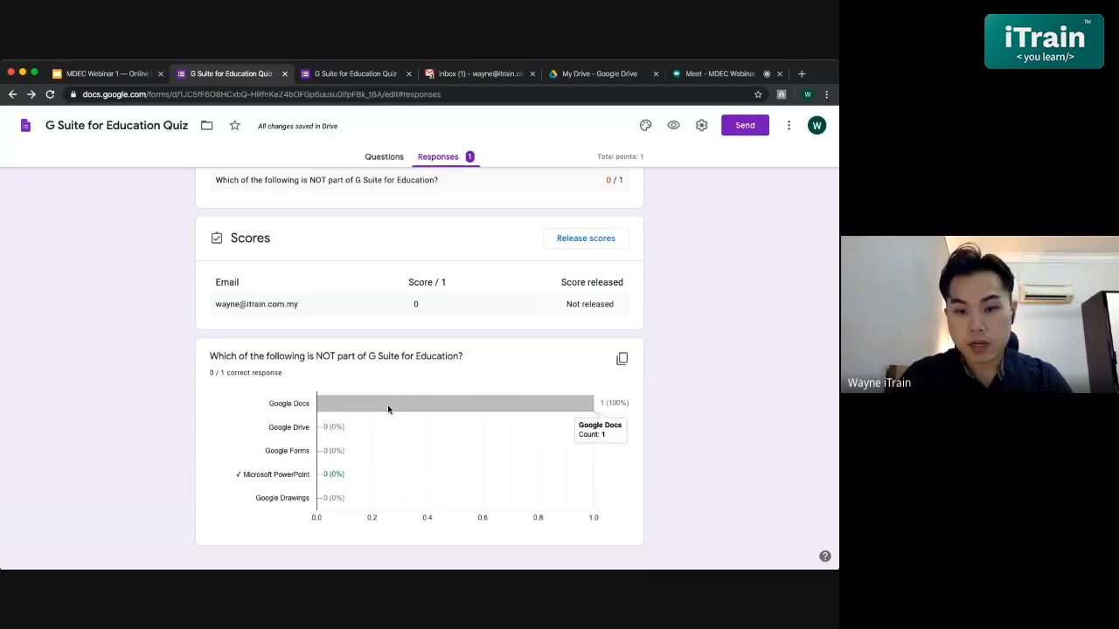
{"action": "scroll", "coordinate": [503, 424], "scroll_direction": "down", "scroll_amount": 1}
{"action": "scroll", "coordinate": [503, 424], "scroll_direction": "up", "scroll_amount": 3}
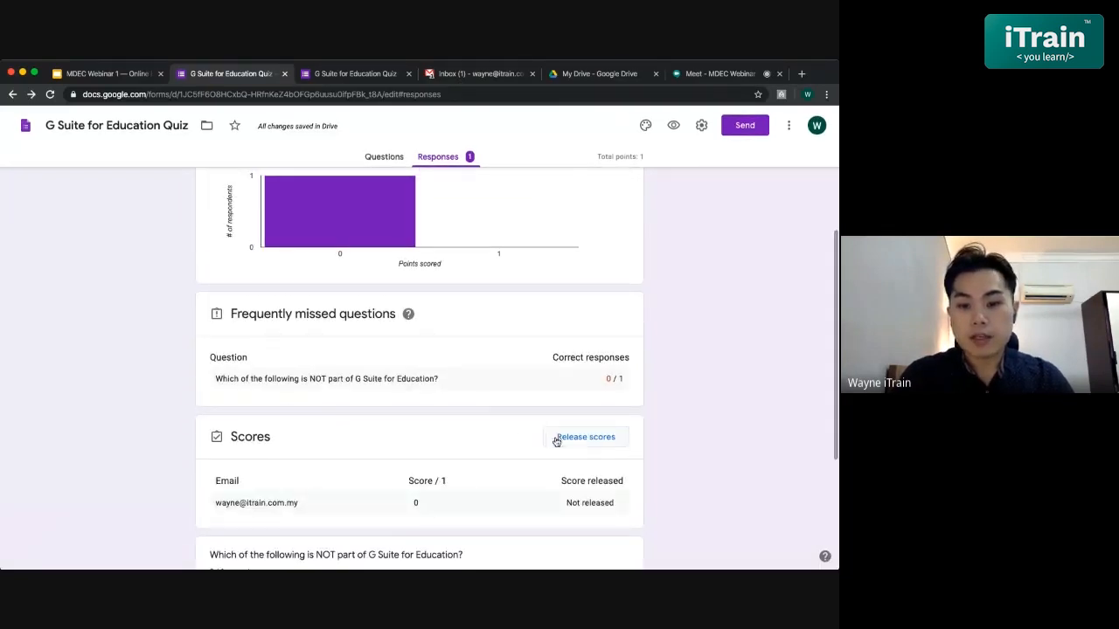
{"action": "scroll", "coordinate": [556, 441], "scroll_direction": "up", "scroll_amount": 3}
{"action": "left_click", "coordinate": [441, 261]}
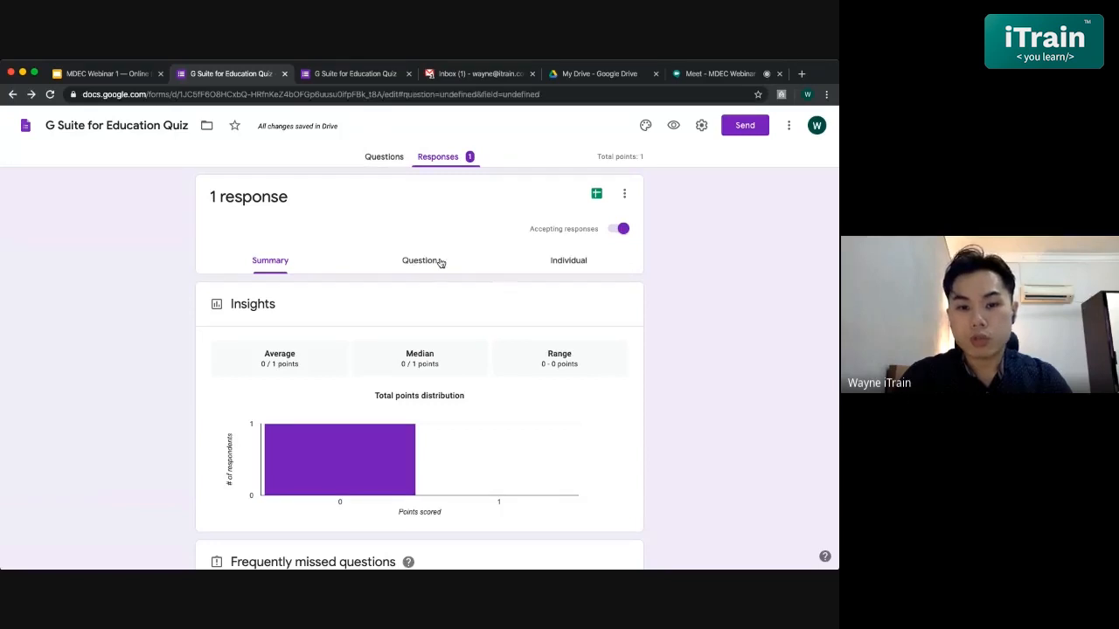
- Expand the question's answer choices to show all five options, with Microsoft PowerPoint marked correct
{"action": "scroll", "coordinate": [513, 425], "scroll_direction": "down", "scroll_amount": 2}
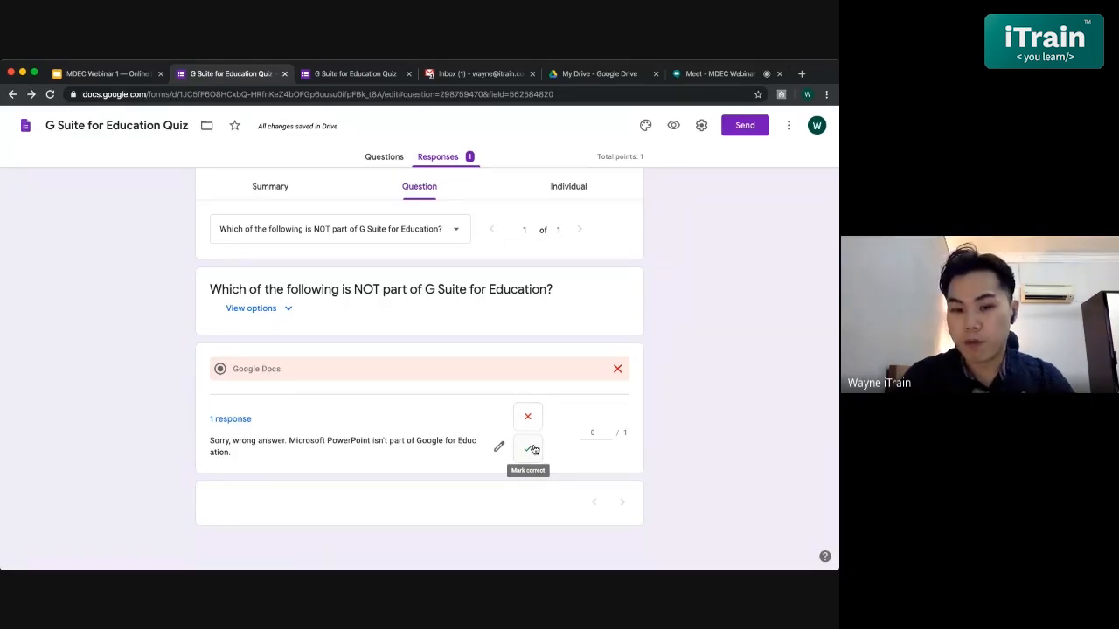
{"action": "left_click", "coordinate": [287, 311]}
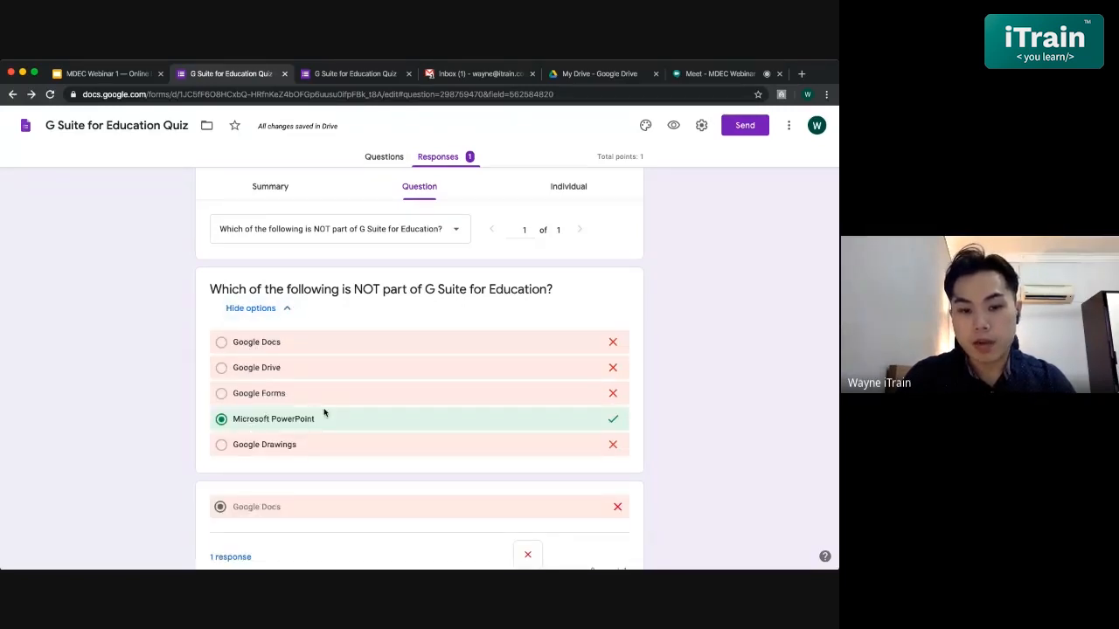
{"action": "scroll", "coordinate": [357, 408], "scroll_direction": "down", "scroll_amount": 1}
{"action": "scroll", "coordinate": [358, 408], "scroll_direction": "down", "scroll_amount": 2}
{"action": "scroll", "coordinate": [357, 408], "scroll_direction": "up", "scroll_amount": 4}
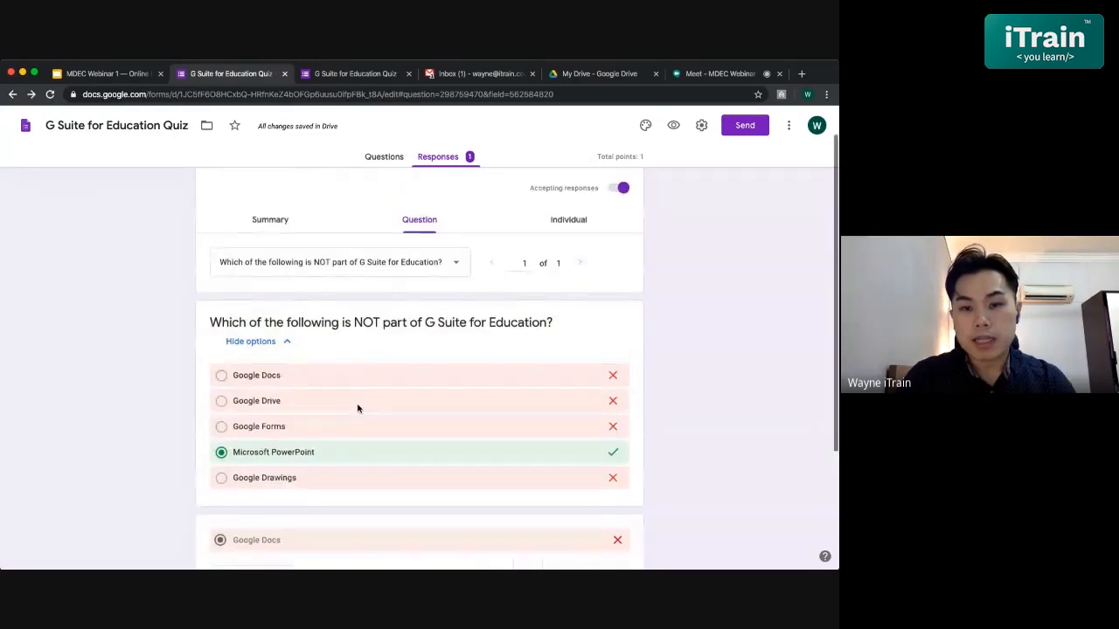
{"action": "scroll", "coordinate": [357, 408], "scroll_direction": "up", "scroll_amount": 1}
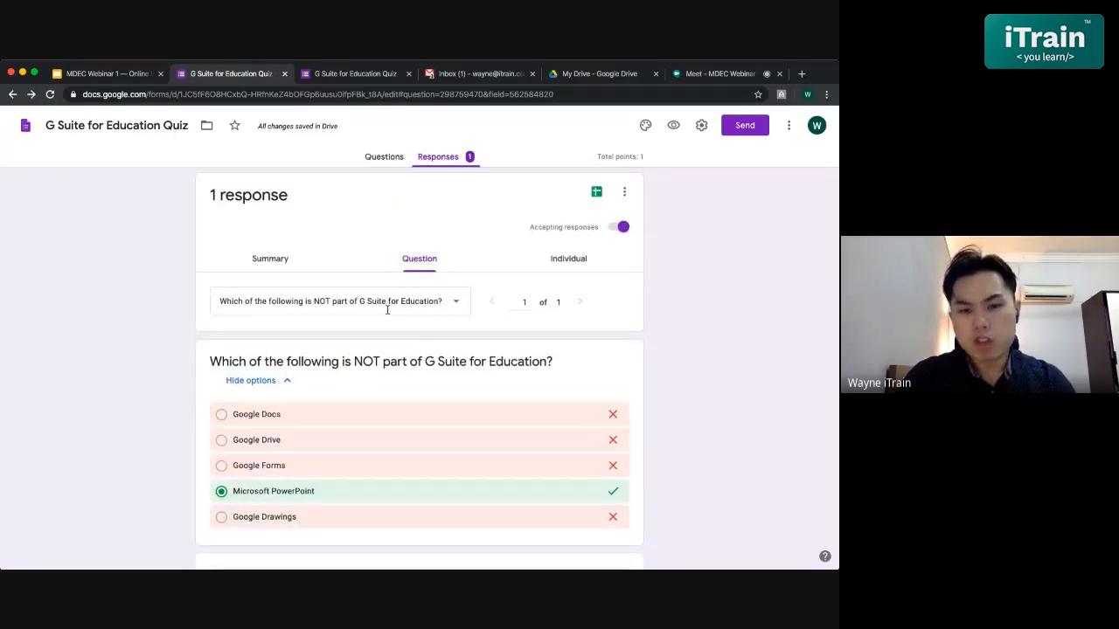
- Open the individual response and scroll through its wrong Google Docs answer, 0/1 points and the feedback
{"action": "left_click", "coordinate": [567, 262]}
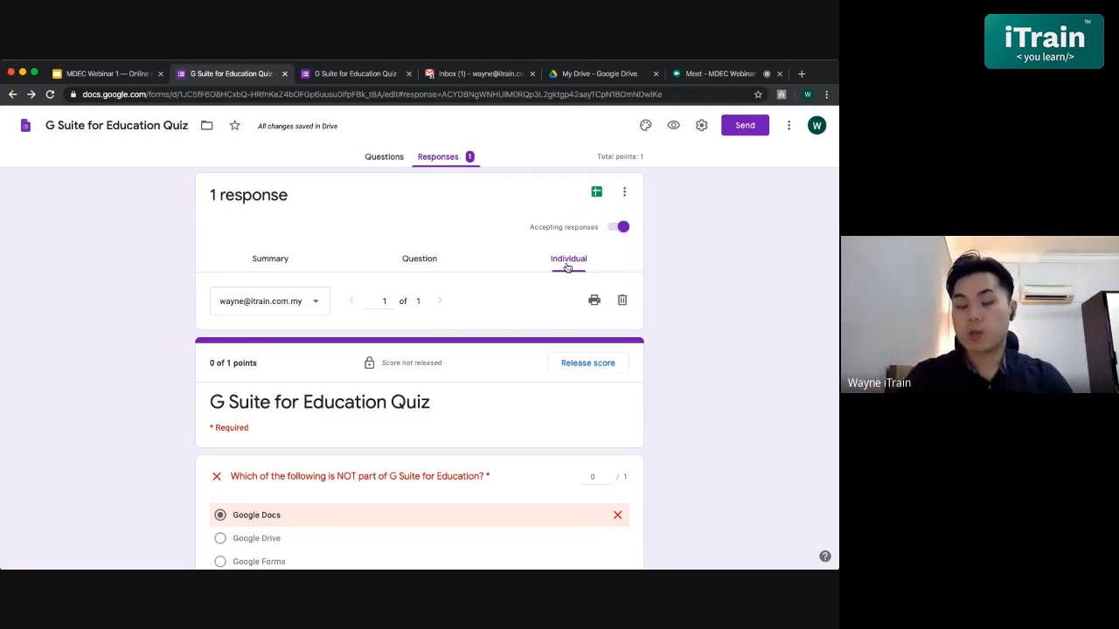
{"action": "scroll", "coordinate": [567, 267], "scroll_direction": "down", "scroll_amount": 2}
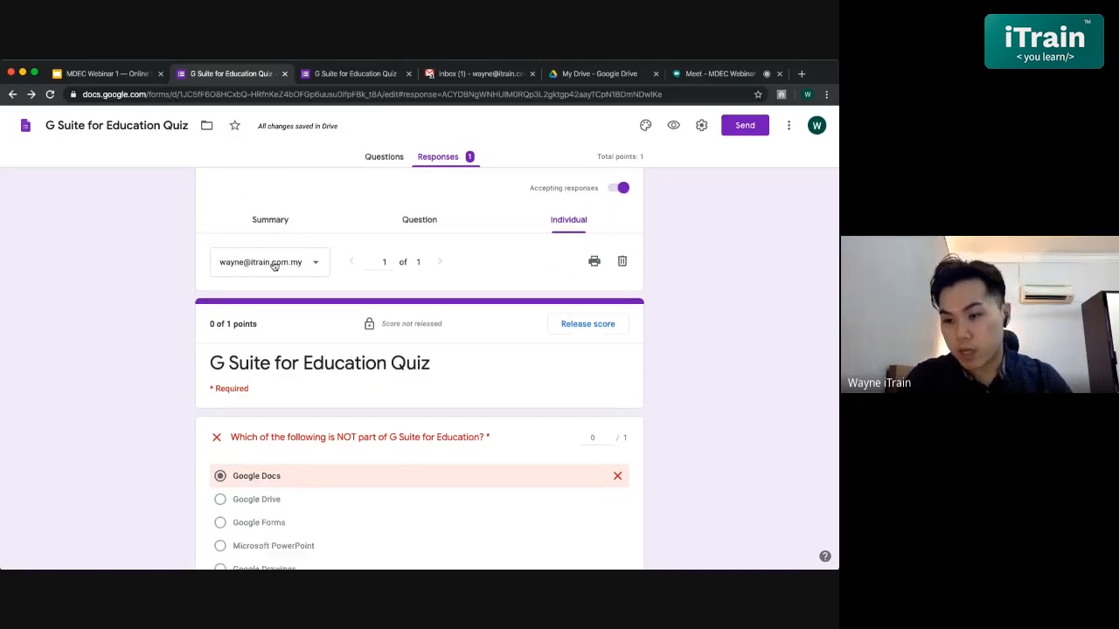
{"action": "scroll", "coordinate": [350, 353], "scroll_direction": "down", "scroll_amount": 2}
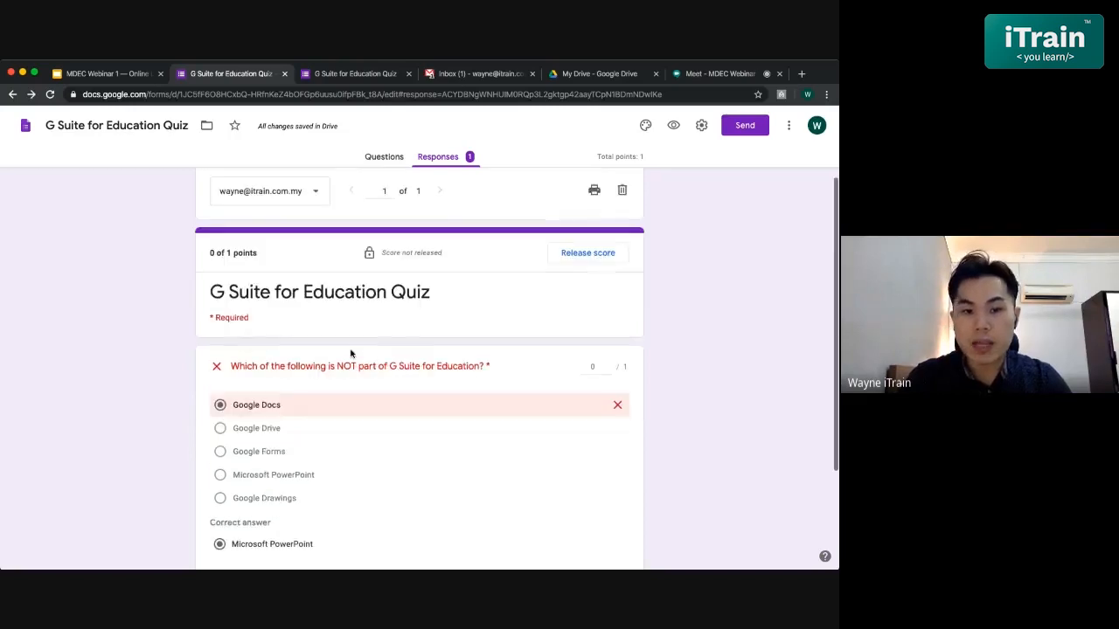
{"action": "scroll", "coordinate": [349, 332], "scroll_direction": "up", "scroll_amount": 1}
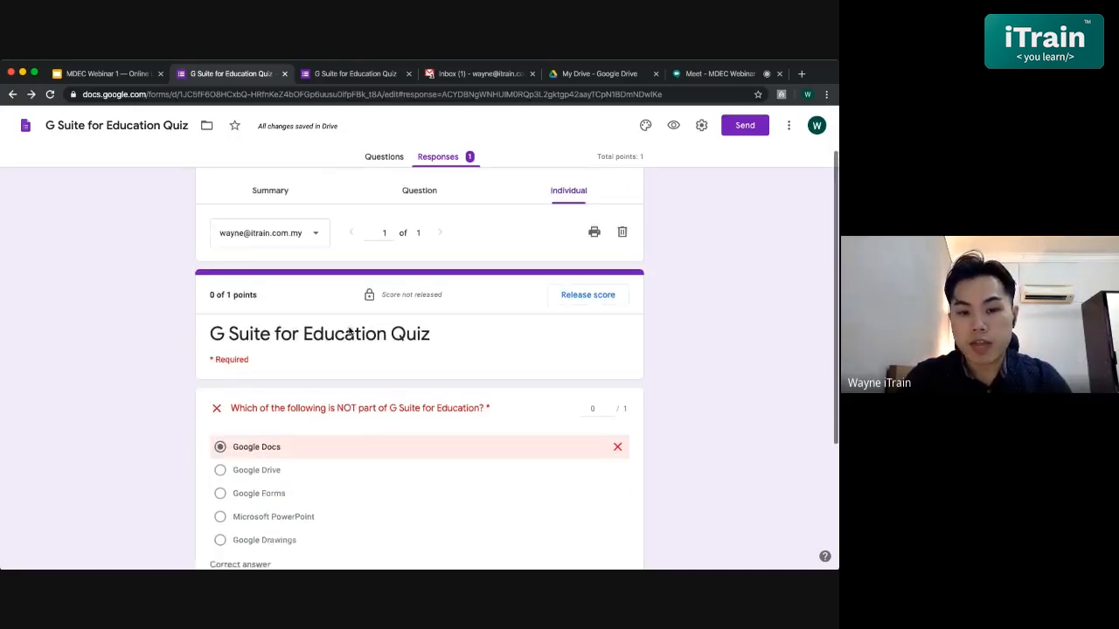
{"action": "scroll", "coordinate": [349, 330], "scroll_direction": "down", "scroll_amount": 3}
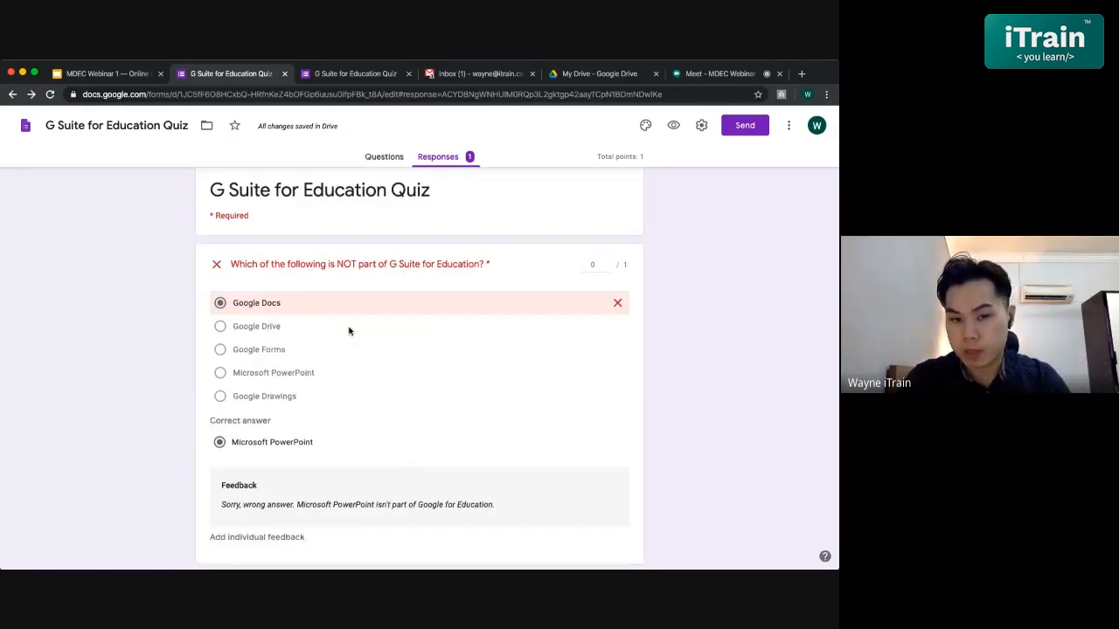
{"action": "scroll", "coordinate": [349, 330], "scroll_direction": "up", "scroll_amount": 3}
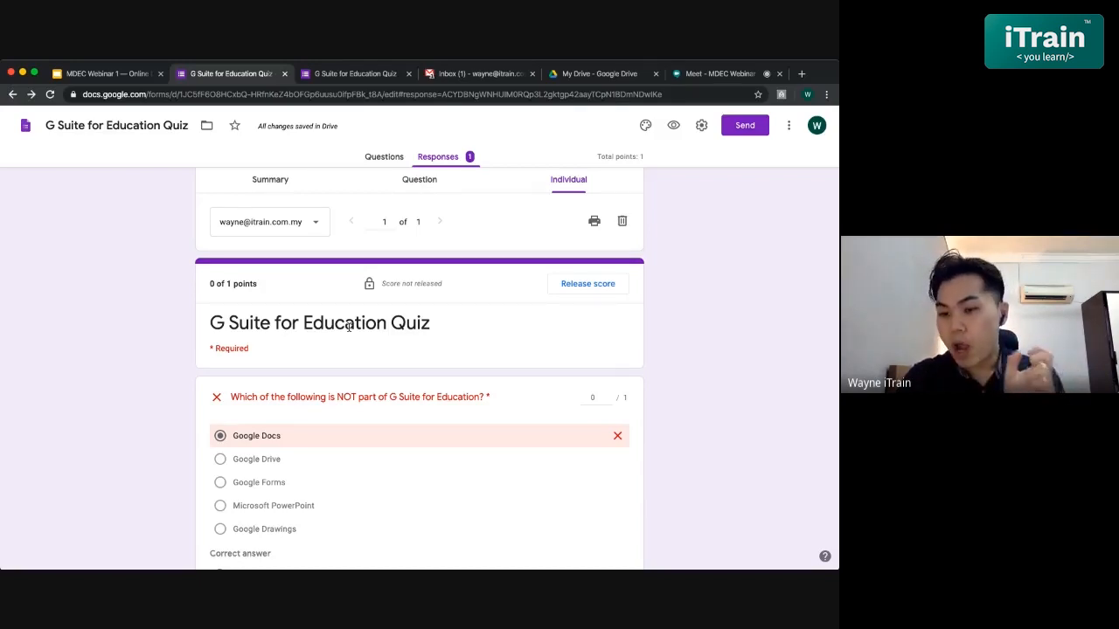
{"action": "scroll", "coordinate": [349, 326], "scroll_direction": "down", "scroll_amount": 3}
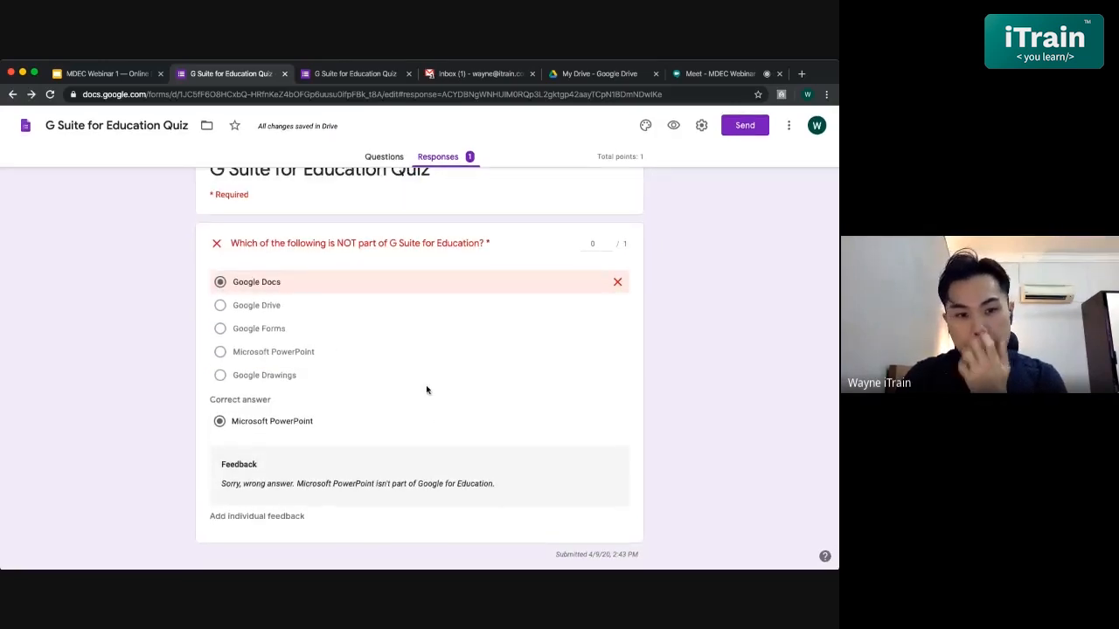
{"action": "scroll", "coordinate": [425, 390], "scroll_direction": "up", "scroll_amount": 3}
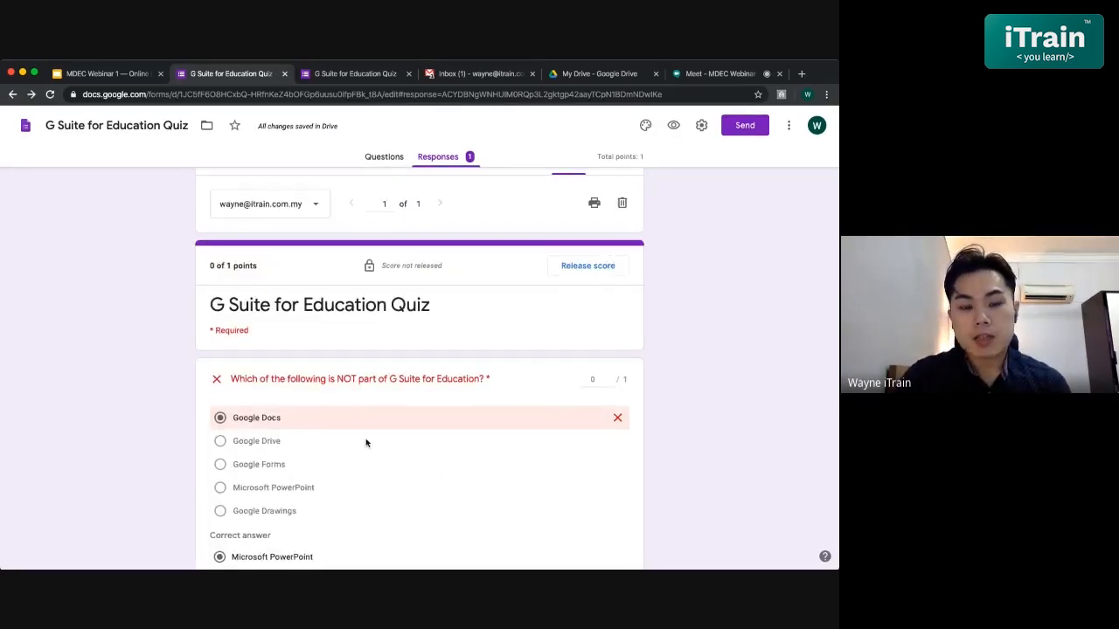
{"action": "scroll", "coordinate": [365, 443], "scroll_direction": "down", "scroll_amount": 2}
{"action": "scroll", "coordinate": [327, 530], "scroll_direction": "down", "scroll_amount": 1}
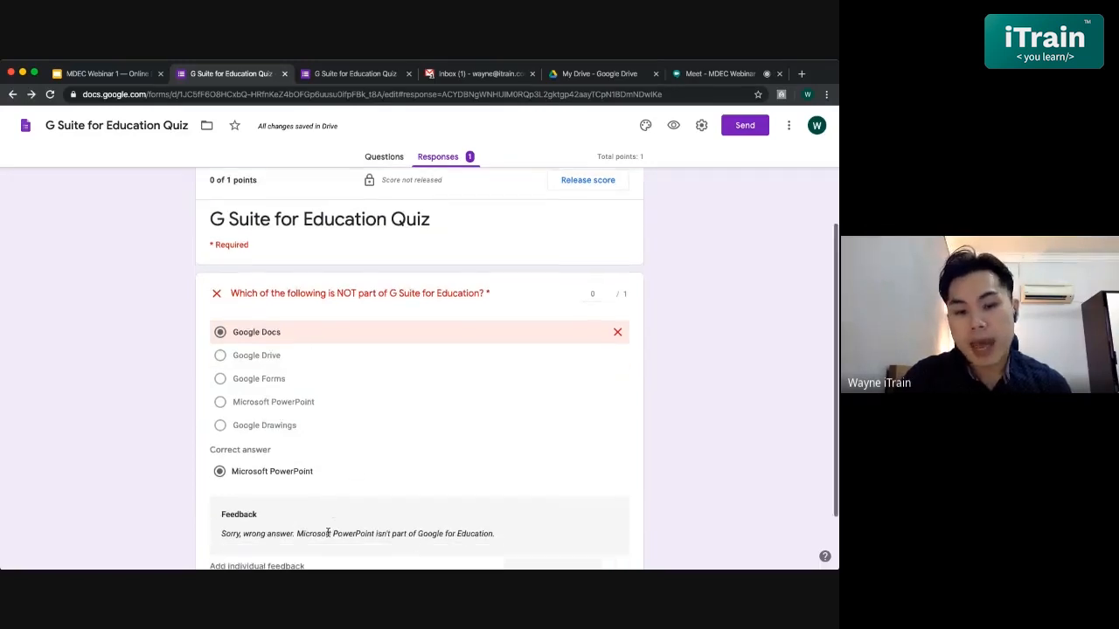
{"action": "scroll", "coordinate": [390, 382], "scroll_direction": "down", "scroll_amount": 2}
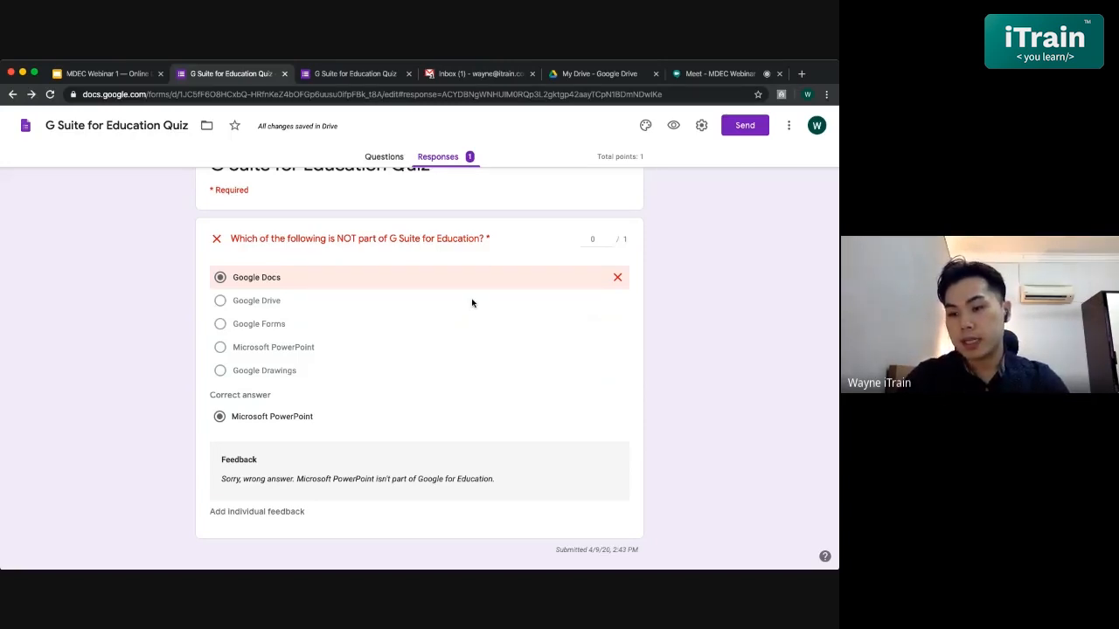
- Add individual feedback greeting the student and referring them to topic 3 page 25, then save it
{"action": "left_click", "coordinate": [238, 515]}
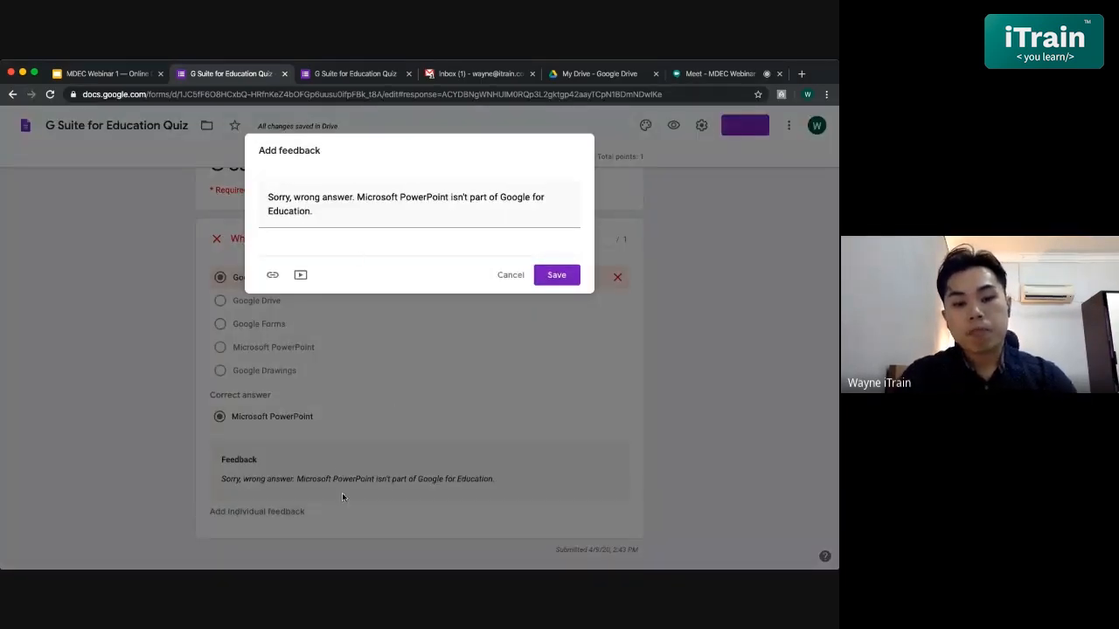
{"action": "left_click", "coordinate": [397, 210]}
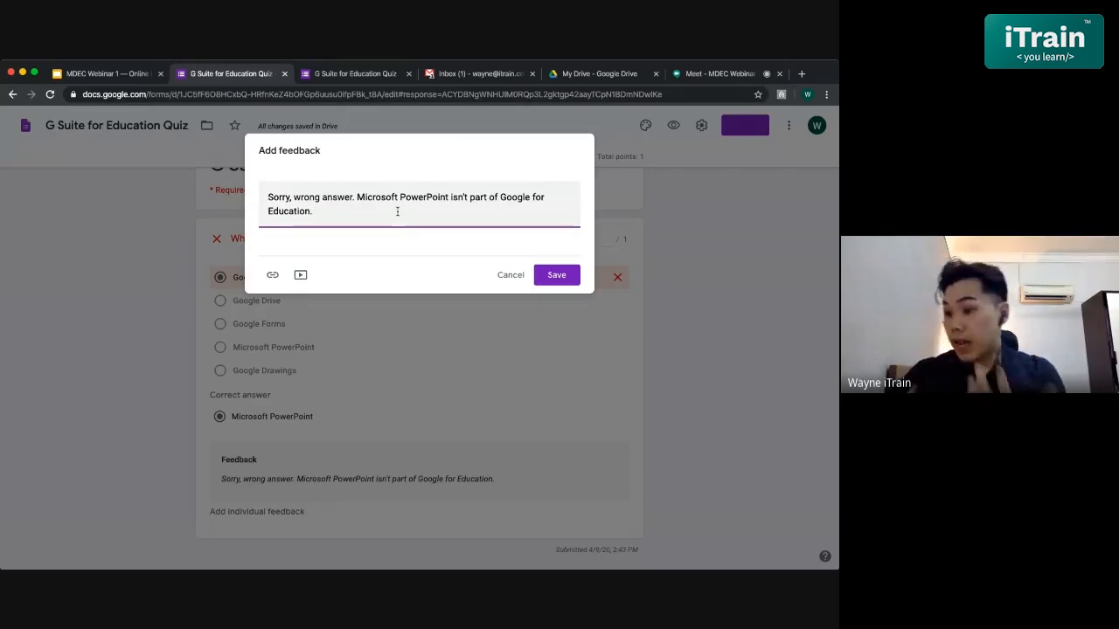
{"action": "key", "text": "Return"}
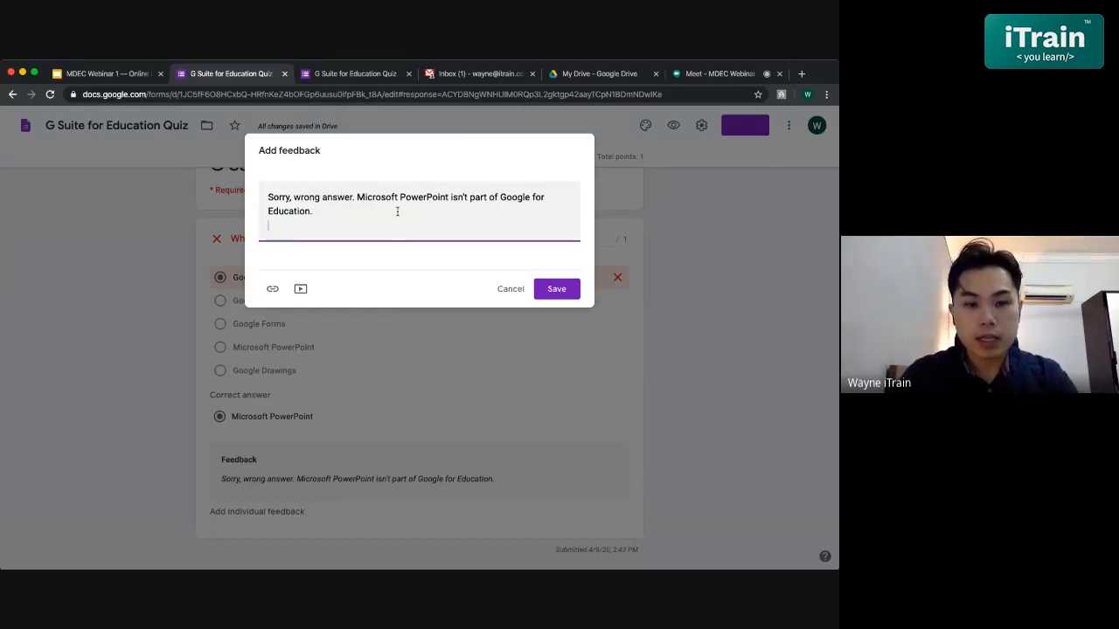
{"action": "type", "text": "Hi"}
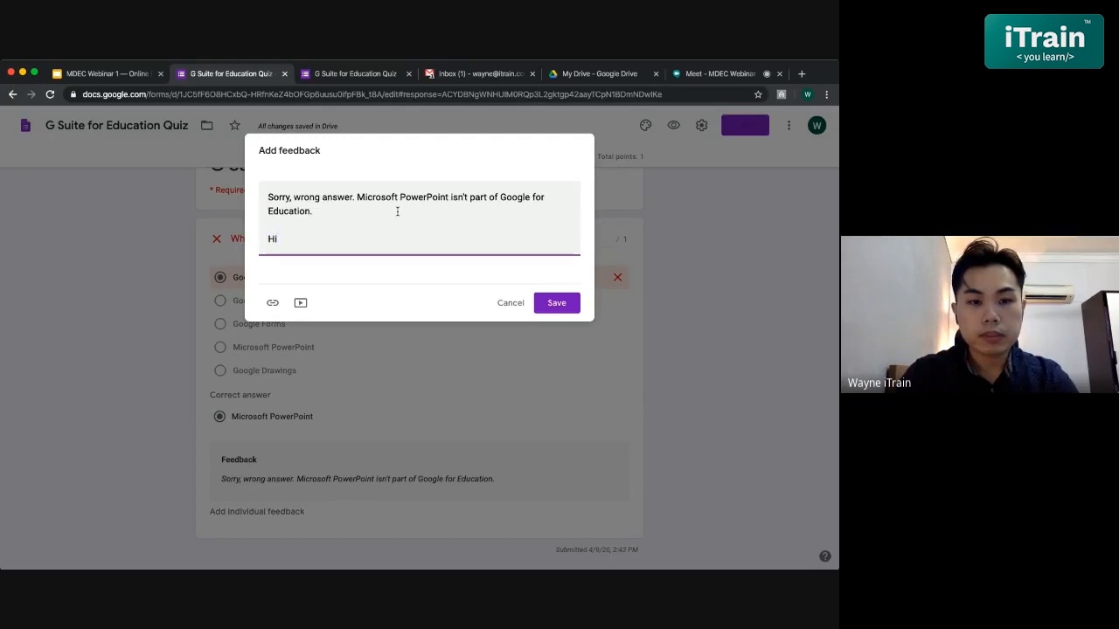
{"action": "type", "text": " Wayne, "}
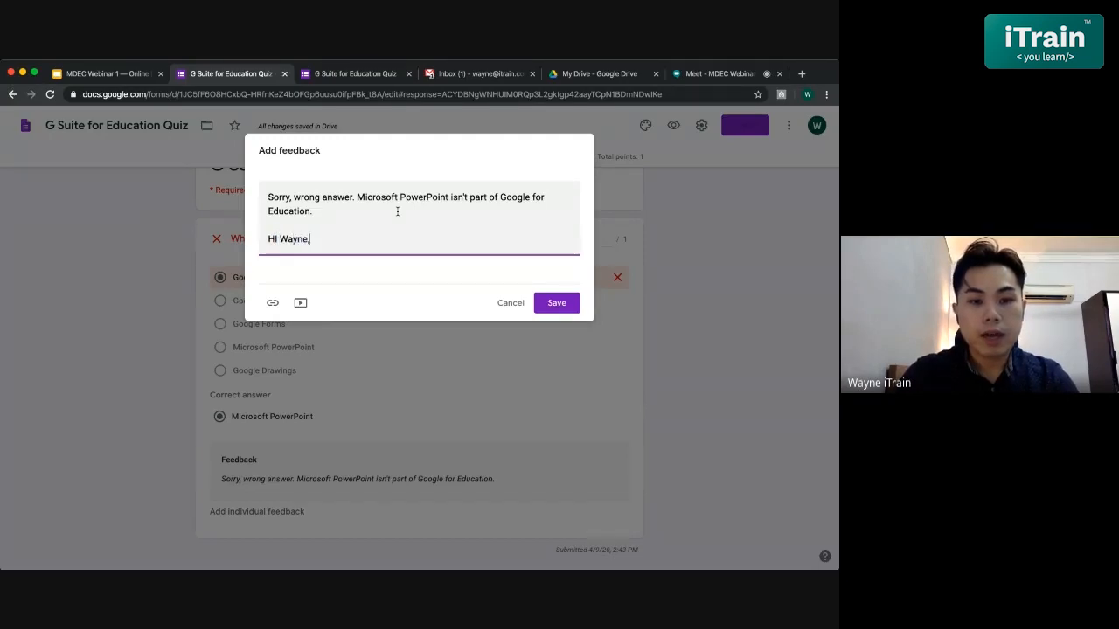
{"action": "type", "text": "positi"}
{"action": "key", "text": "BackSpace"}
{"action": "key", "text": "BackSpace"}
{"action": "key", "text": "BackSpace"}
{"action": "key", "text": "BackSpace"}
{"action": "key", "text": "BackSpace"}
{"action": "type", "text": "r"}
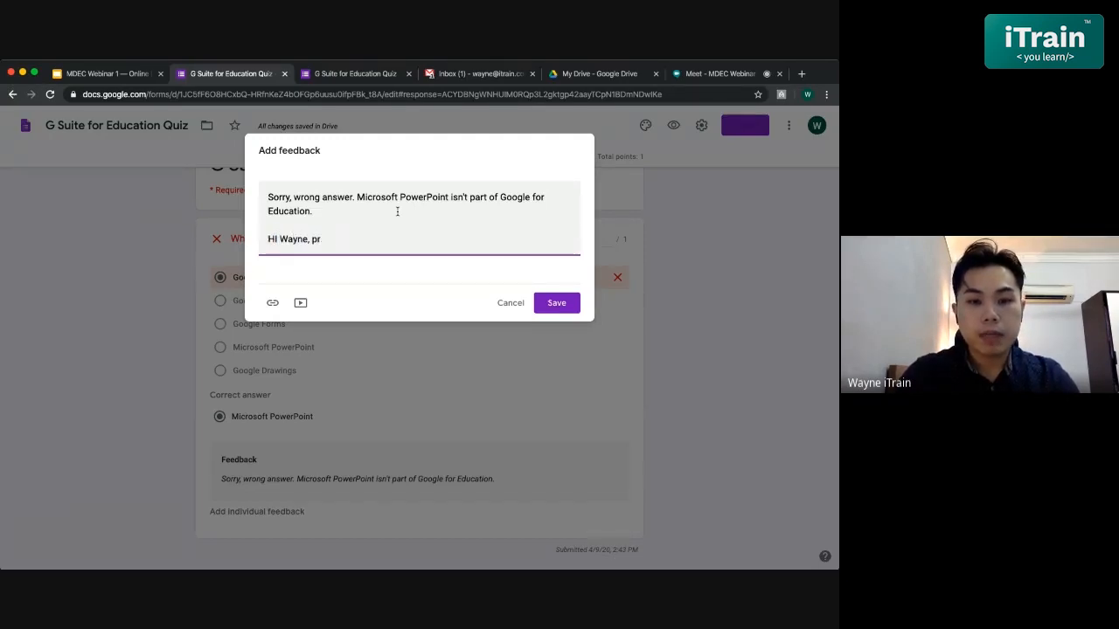
{"action": "type", "text": "ease rf"}
{"action": "key", "text": "BackSpace"}
{"action": "key", "text": "BackSpace"}
{"action": "type", "text": "refer to"}
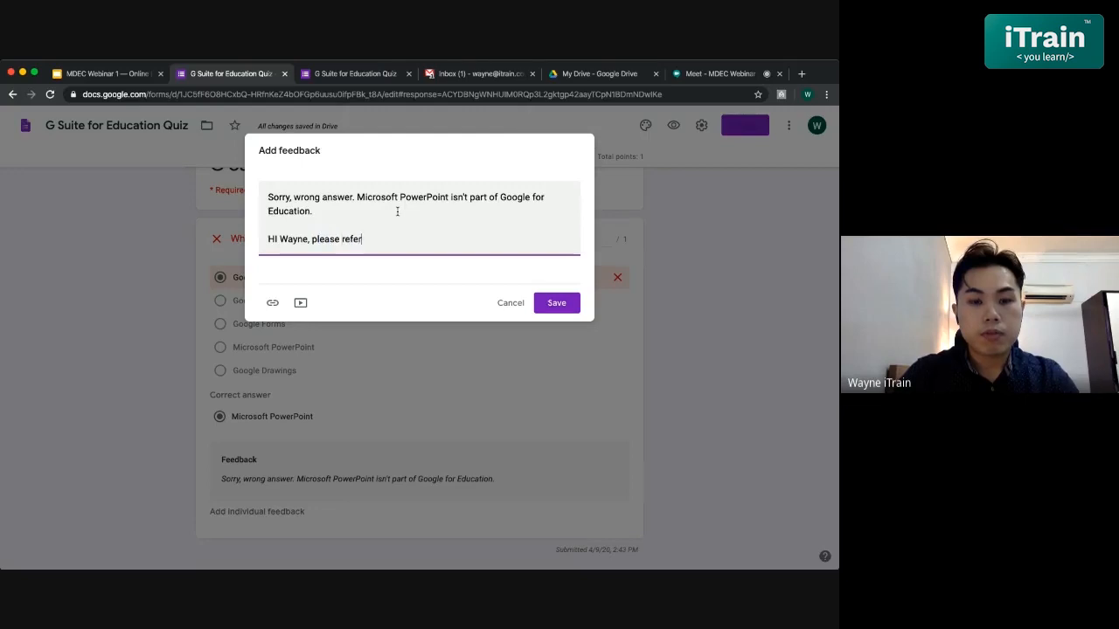
{"action": "type", "text": " topic "}
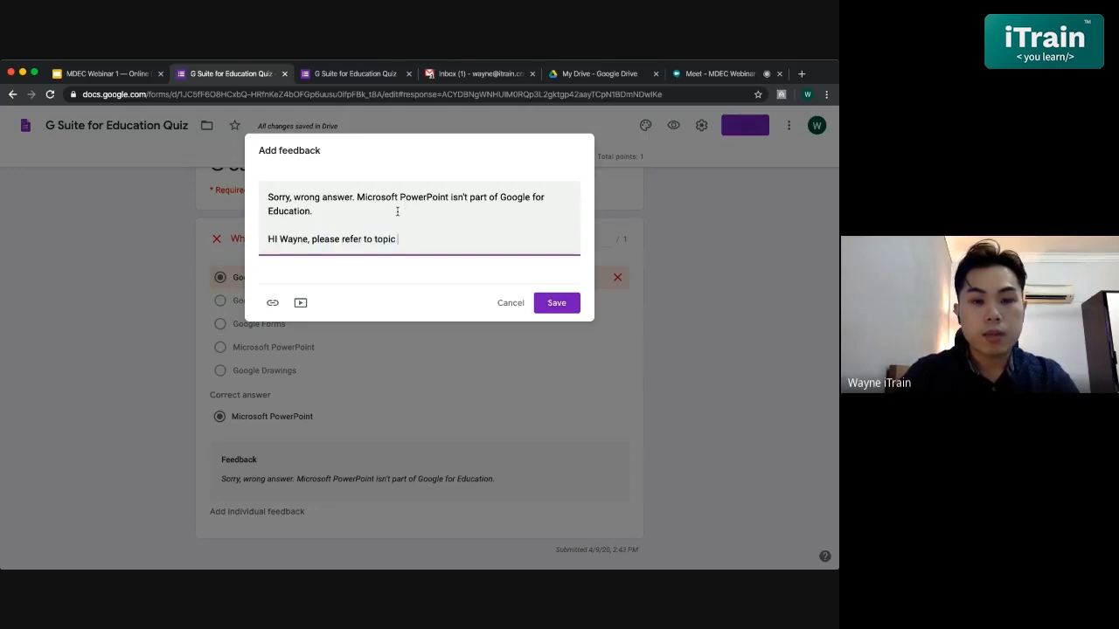
{"action": "type", "text": "2  3 pagei"}
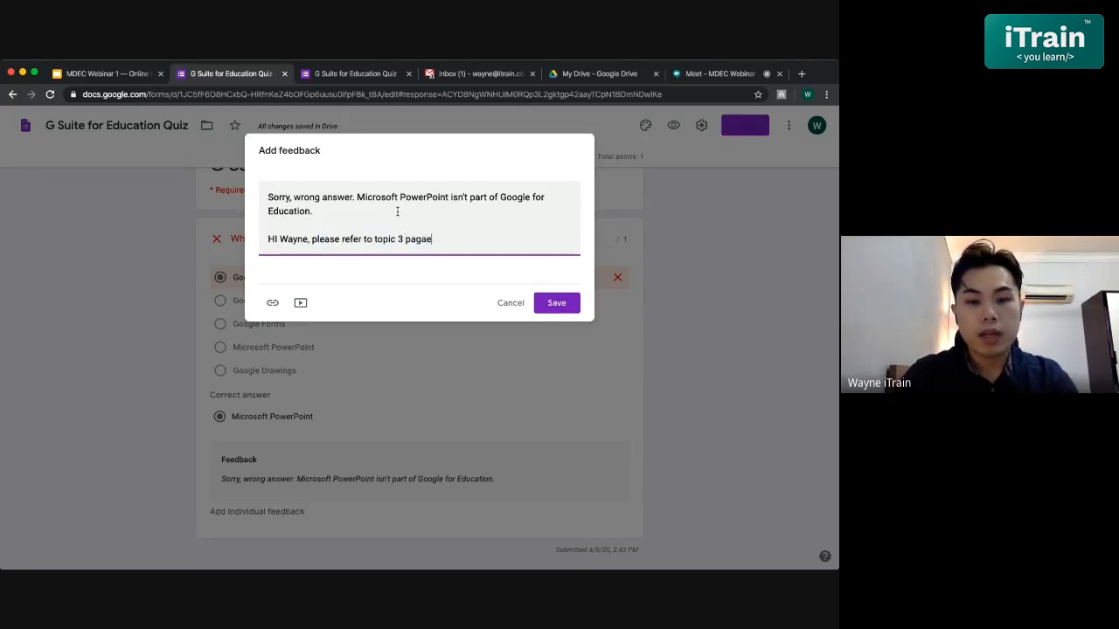
{"action": "key", "text": "BackSpace"}
{"action": "key", "text": "BackSpace"}
{"action": "type", "text": "e "}
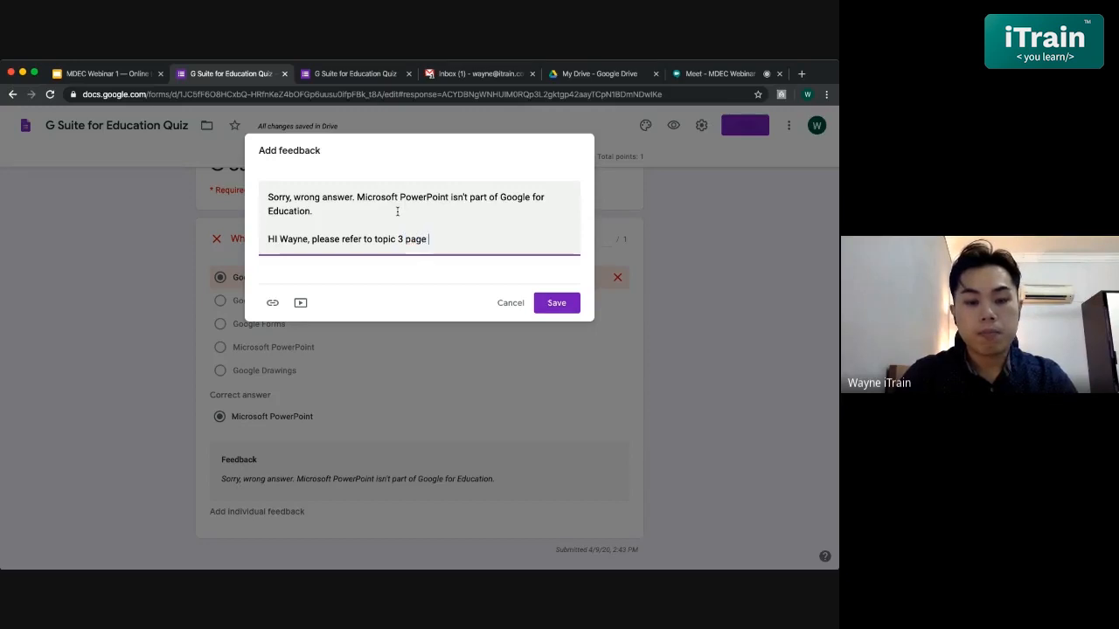
{"action": "type", "text": "25 for the "}
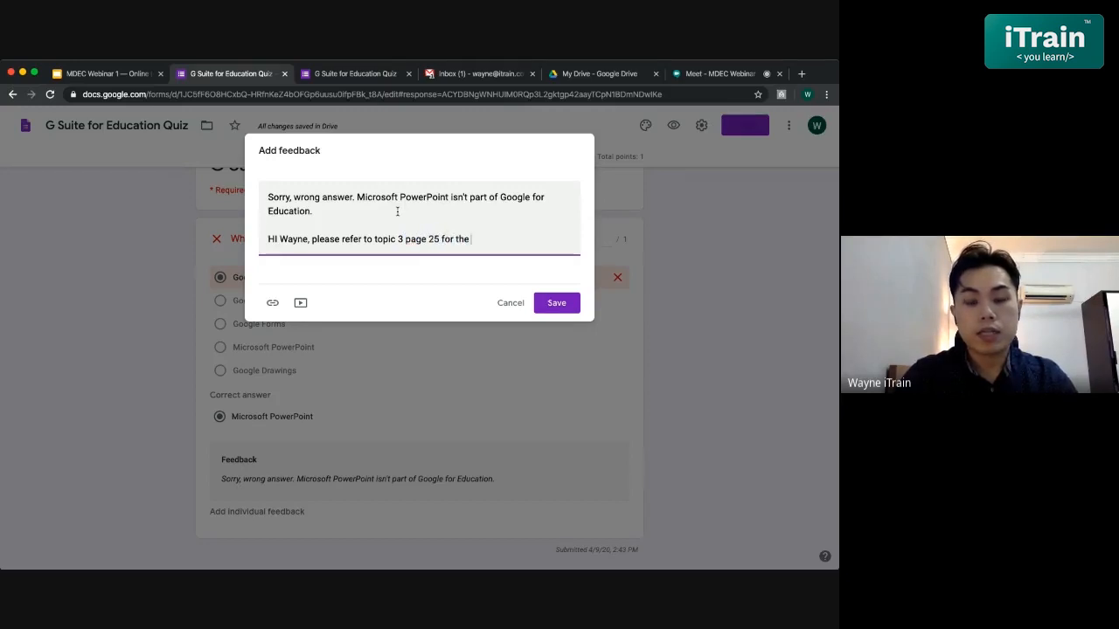
{"action": "type", "text": "answer and exp"}
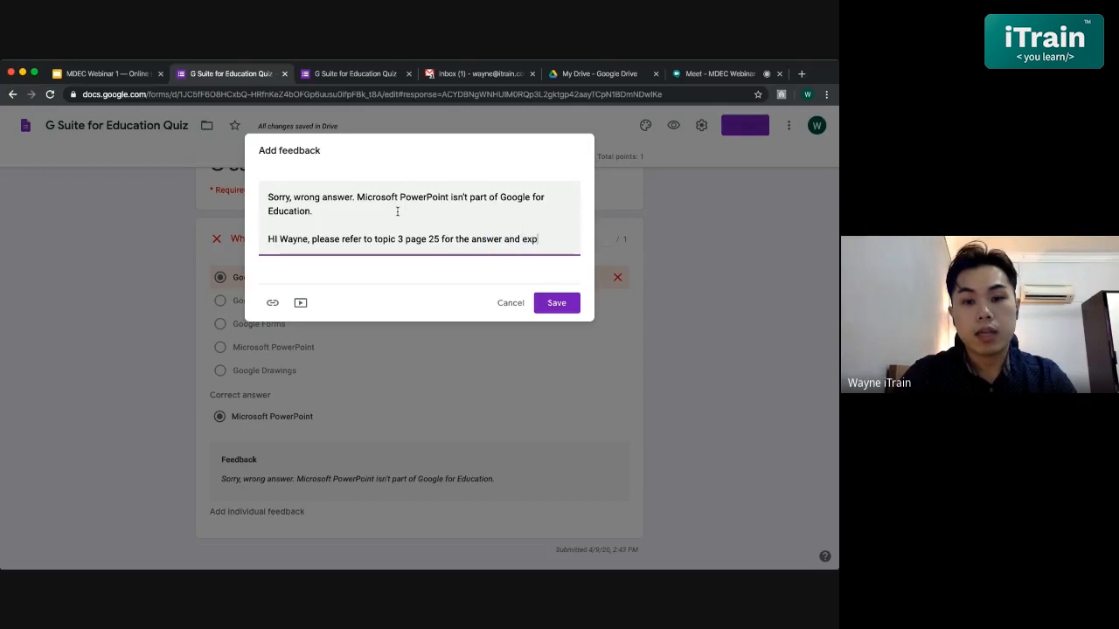
{"action": "type", "text": "lanation."}
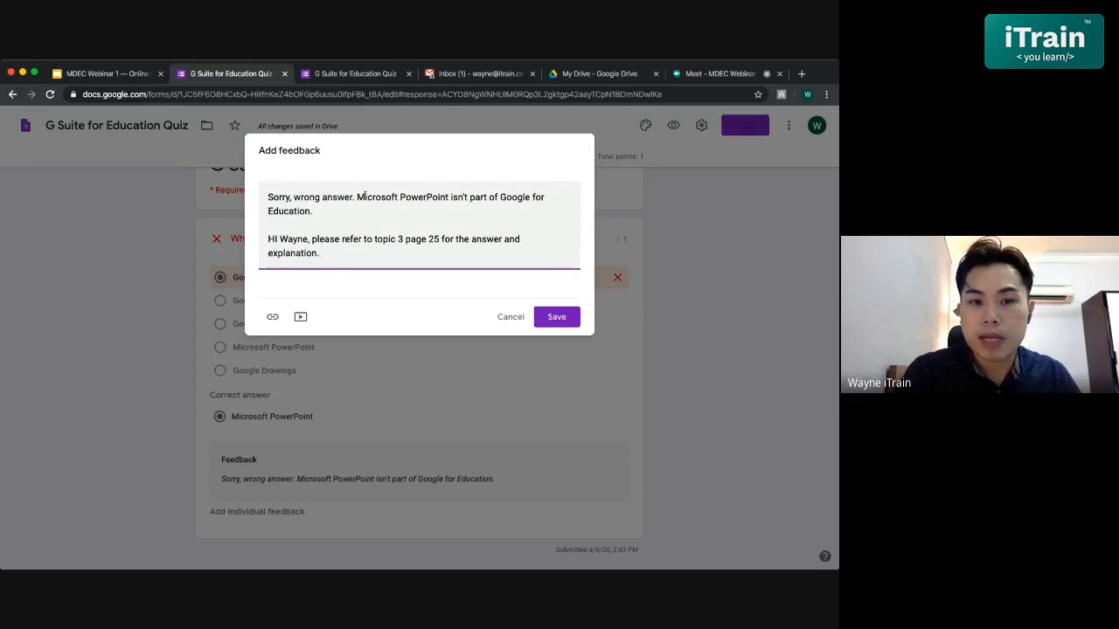
{"action": "left_click", "coordinate": [557, 316]}
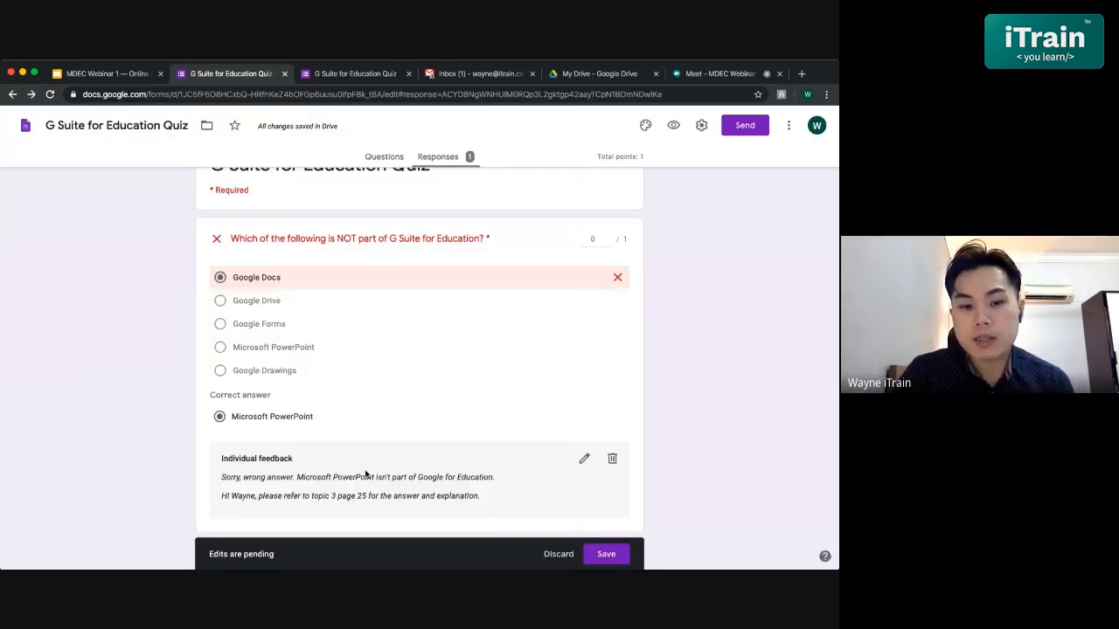
- Email and release the response's score with no message, then check the Gmail inbox
{"action": "scroll", "coordinate": [251, 466], "scroll_direction": "down", "scroll_amount": 1}
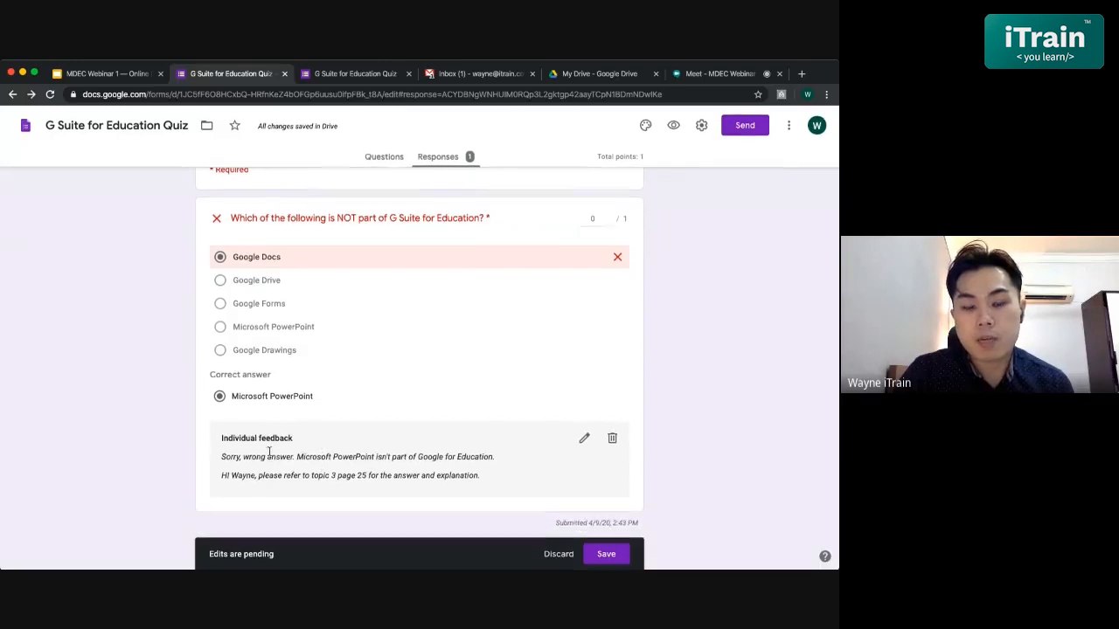
{"action": "scroll", "coordinate": [415, 454], "scroll_direction": "up", "scroll_amount": 10}
{"action": "scroll", "coordinate": [415, 454], "scroll_direction": "down", "scroll_amount": 2}
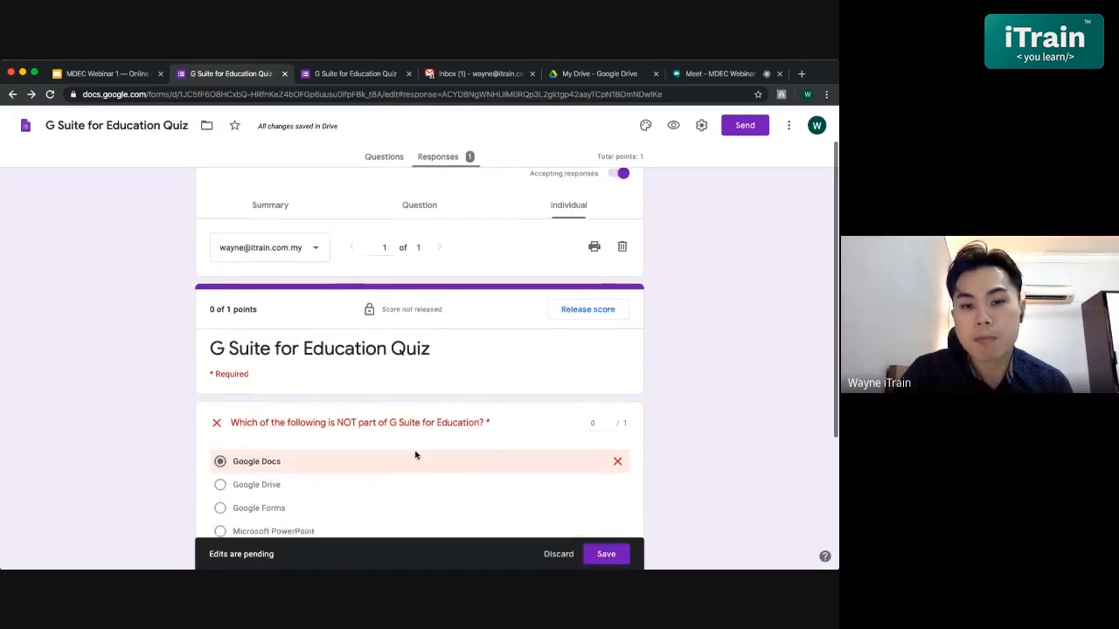
{"action": "left_click", "coordinate": [585, 313]}
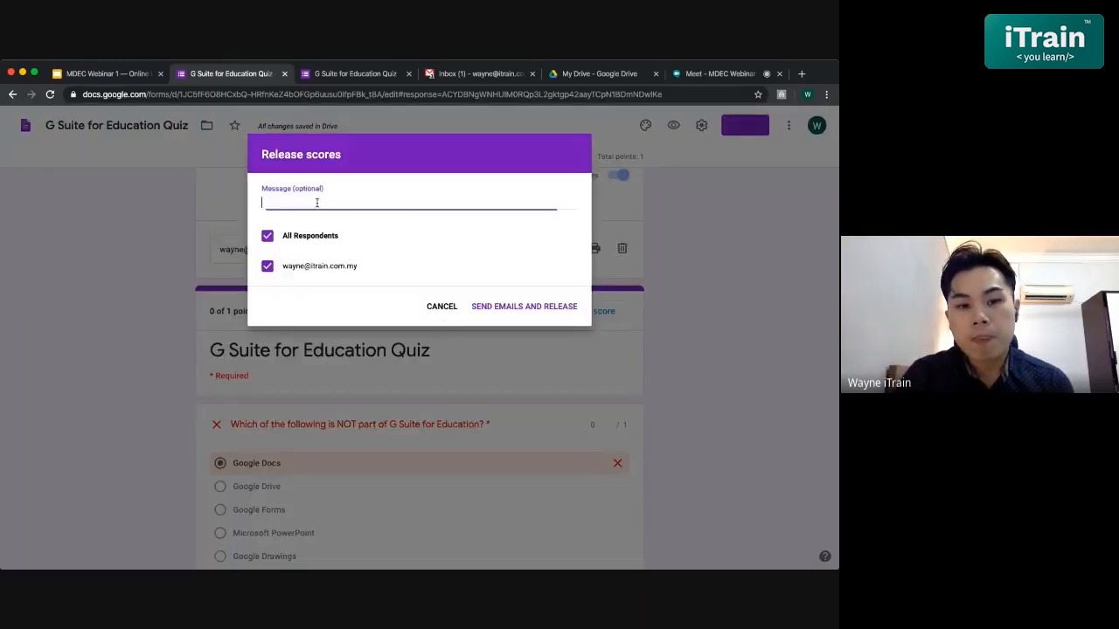
{"action": "left_click", "coordinate": [332, 206]}
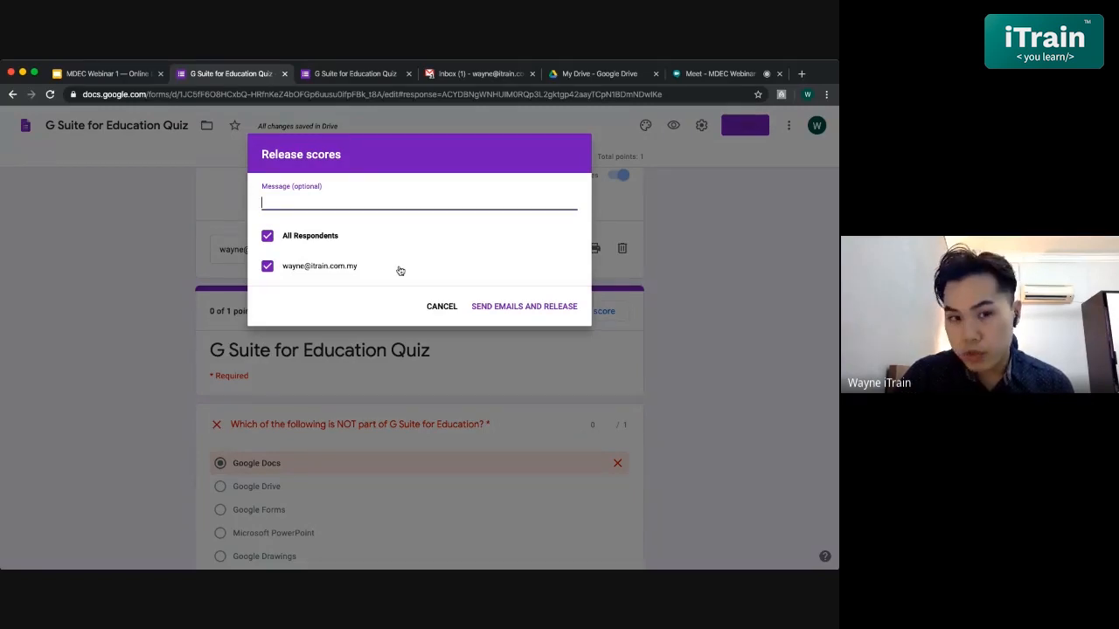
{"action": "left_click", "coordinate": [514, 307]}
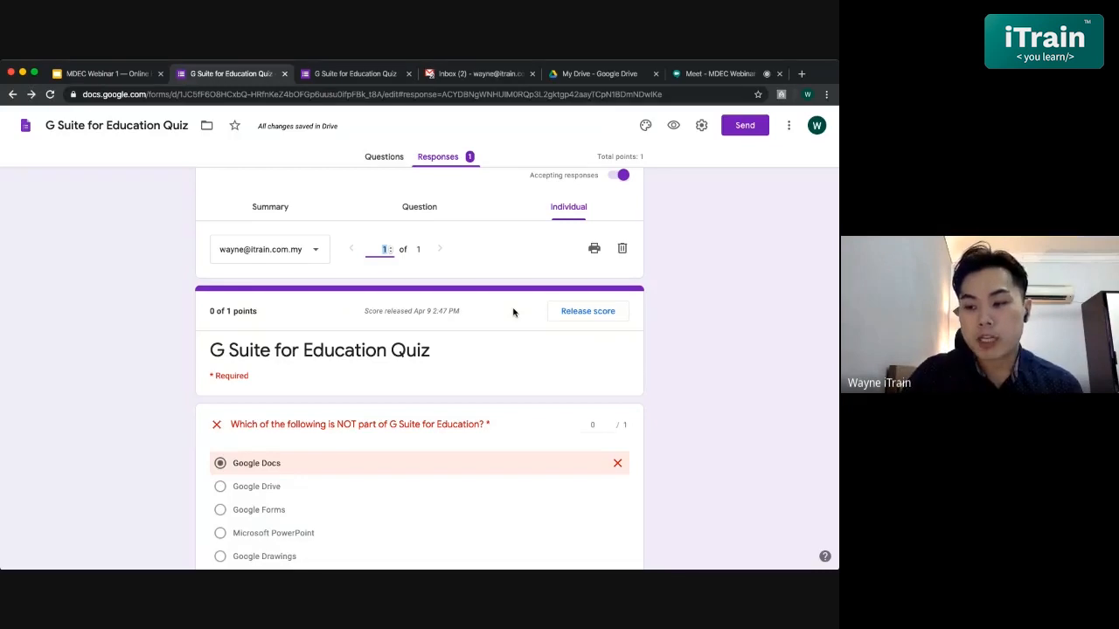
{"action": "left_click", "coordinate": [462, 79]}
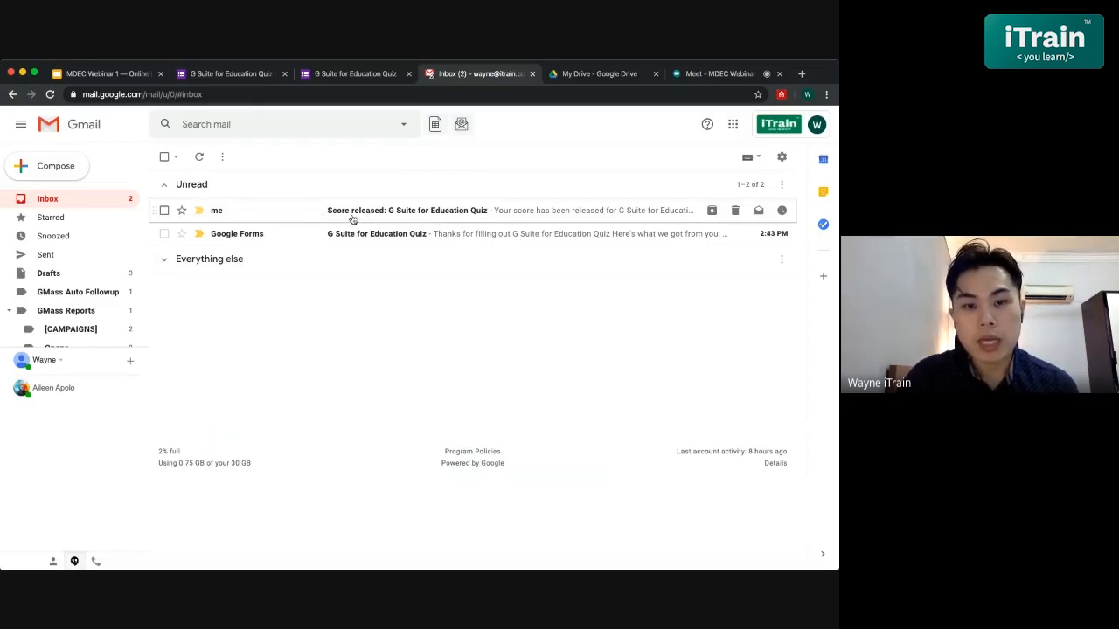
- Open the 'Score released' email, display its images, and follow its View link
{"action": "left_click", "coordinate": [410, 214]}
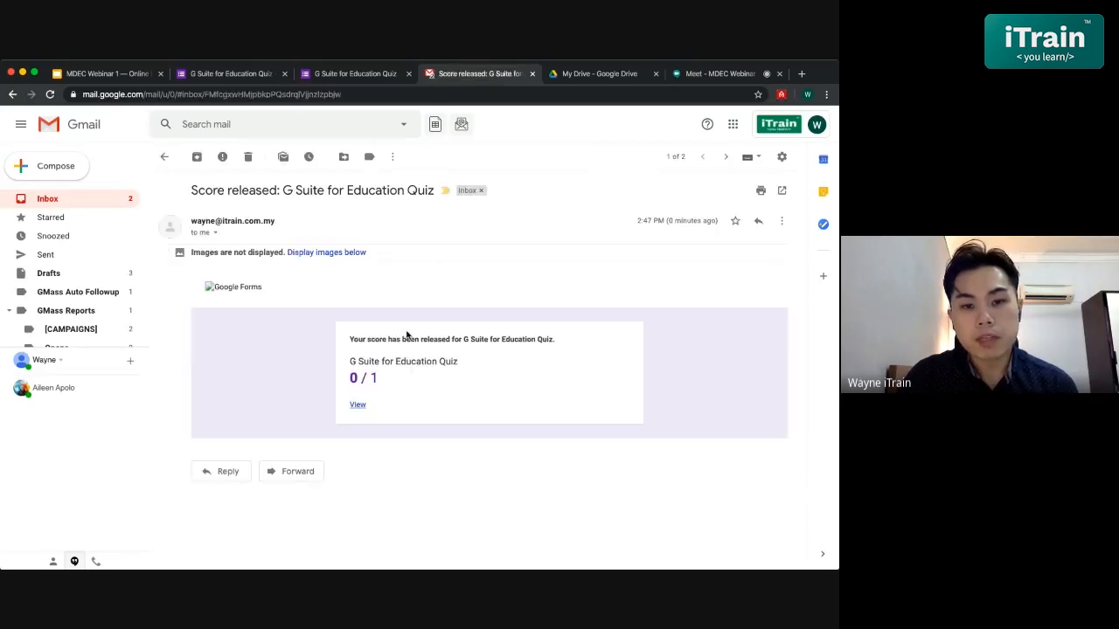
{"action": "left_click", "coordinate": [322, 253]}
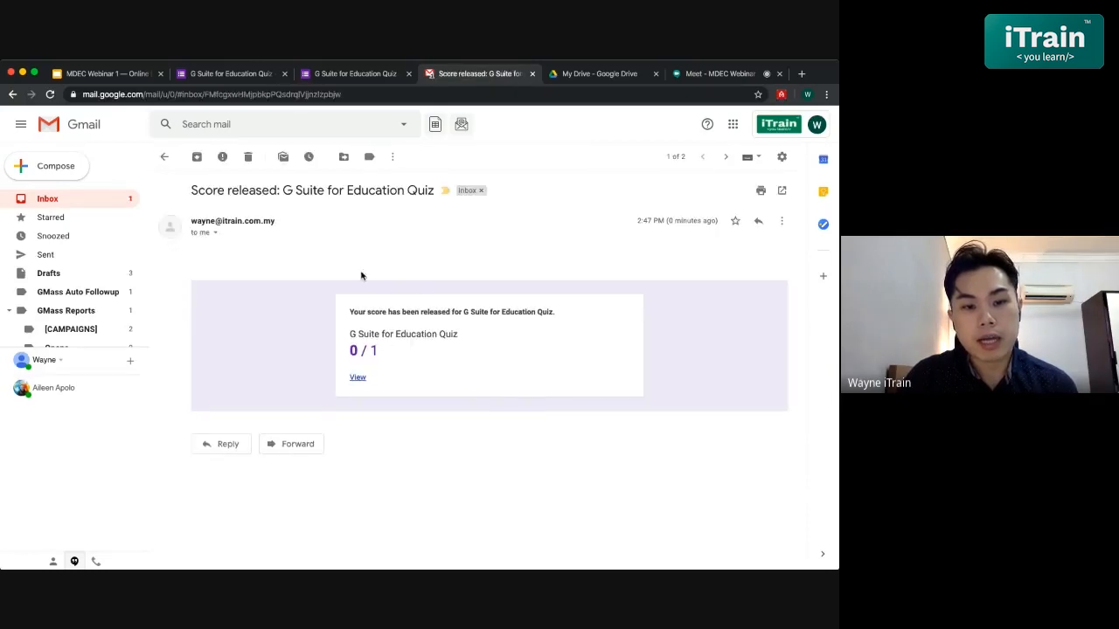
{"action": "left_click", "coordinate": [358, 380]}
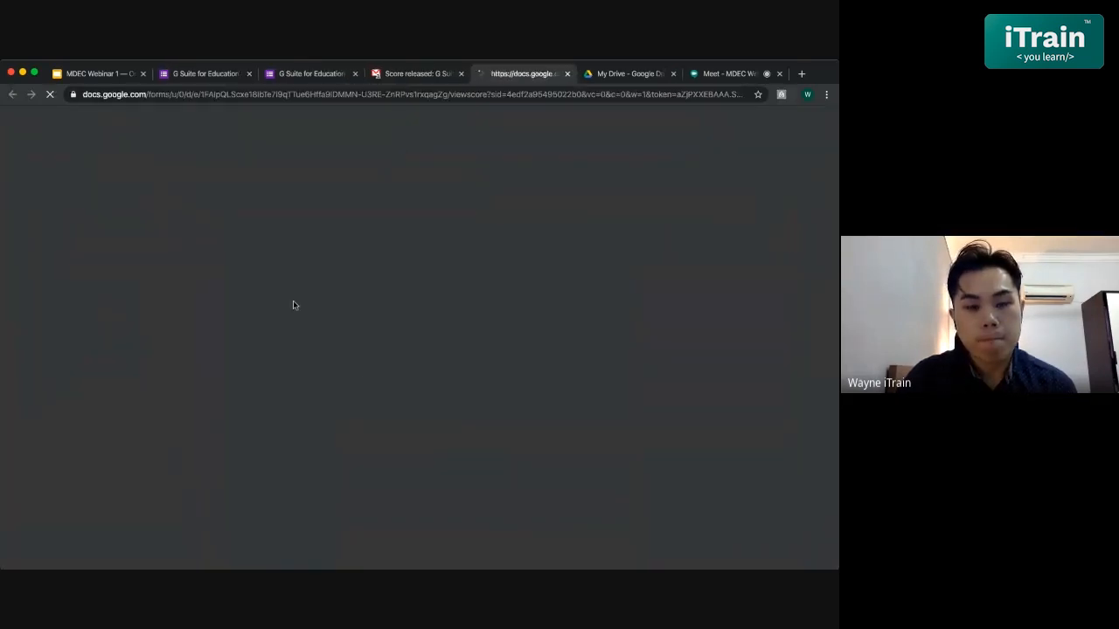
- Check the graded quiz page showing 0/1, the correct answer and the individual feedback, then return to the editor
{"action": "left_click", "coordinate": [393, 79]}
{"action": "left_click", "coordinate": [503, 76]}
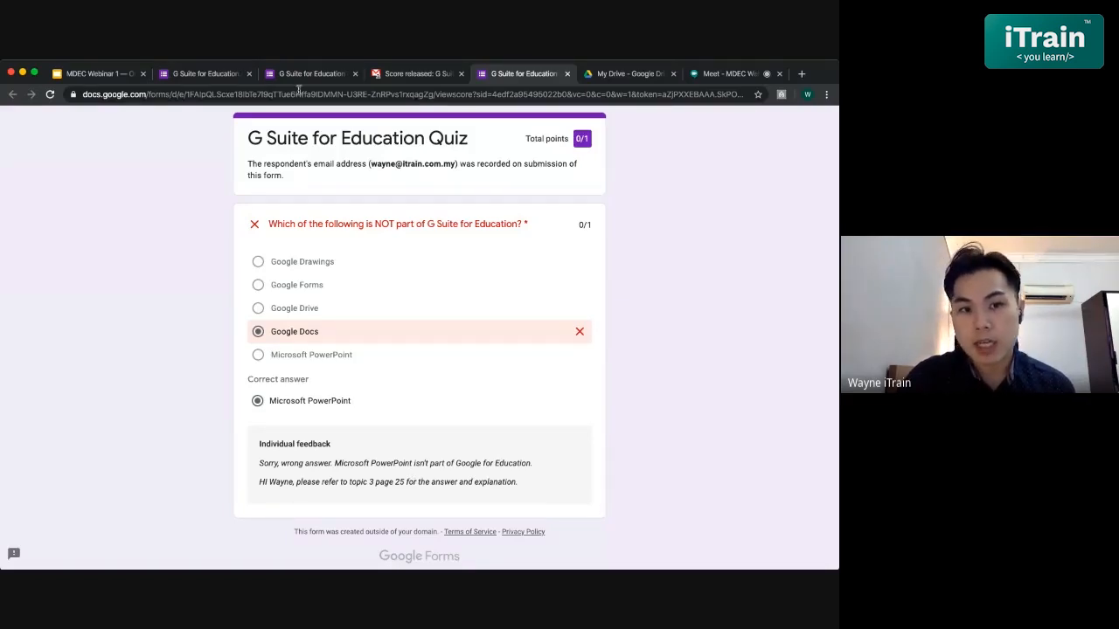
{"action": "scroll", "coordinate": [506, 388], "scroll_direction": "up", "scroll_amount": 1}
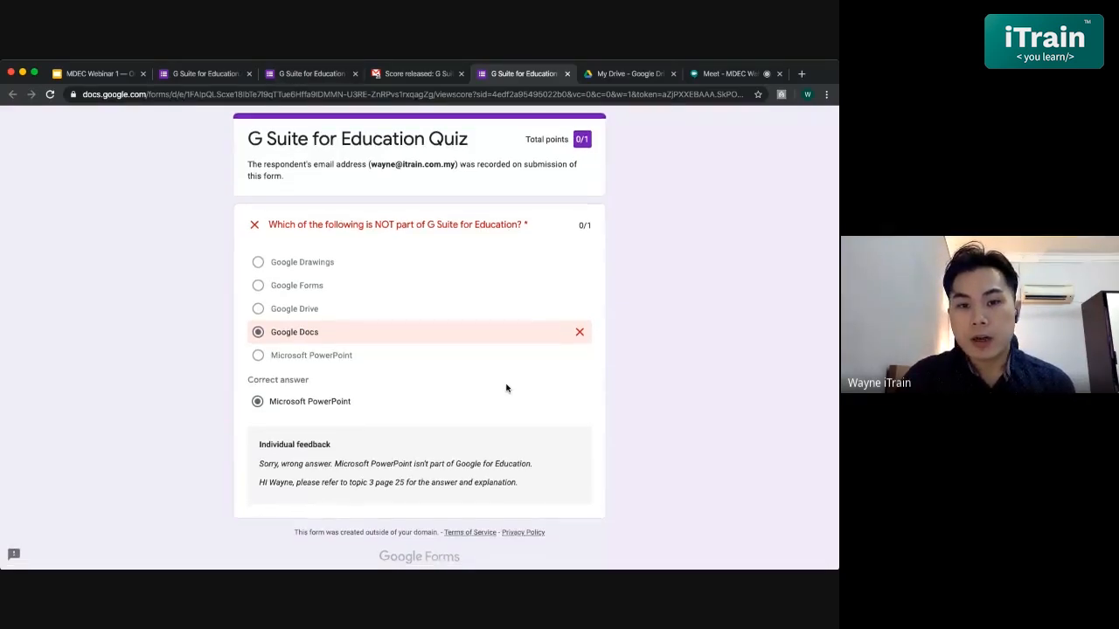
{"action": "scroll", "coordinate": [506, 388], "scroll_direction": "down", "scroll_amount": 1}
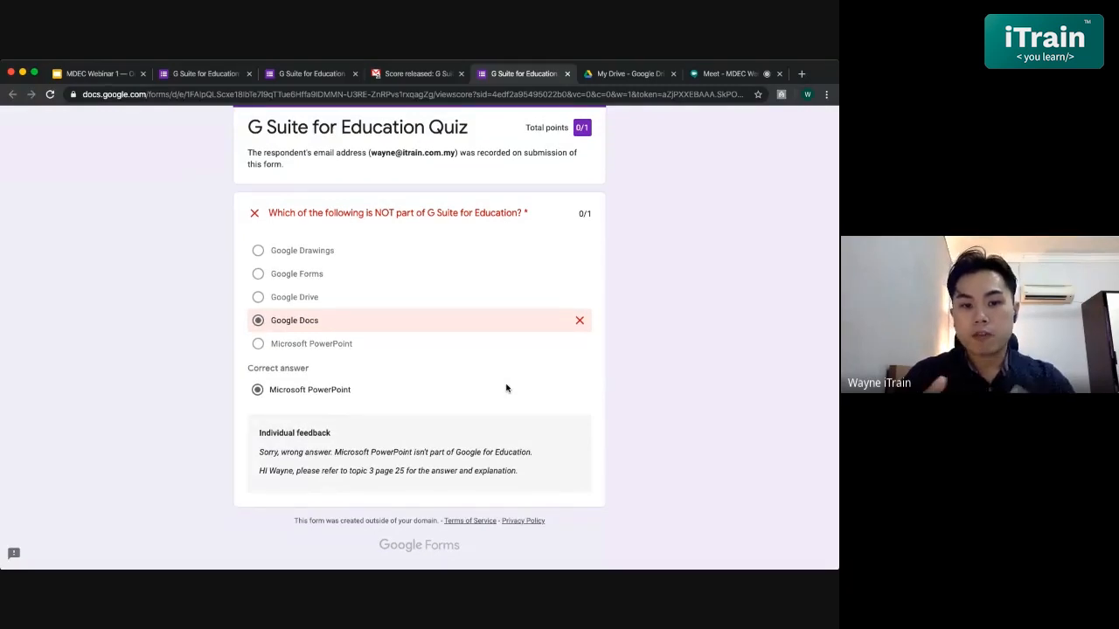
{"action": "left_click", "coordinate": [205, 74]}
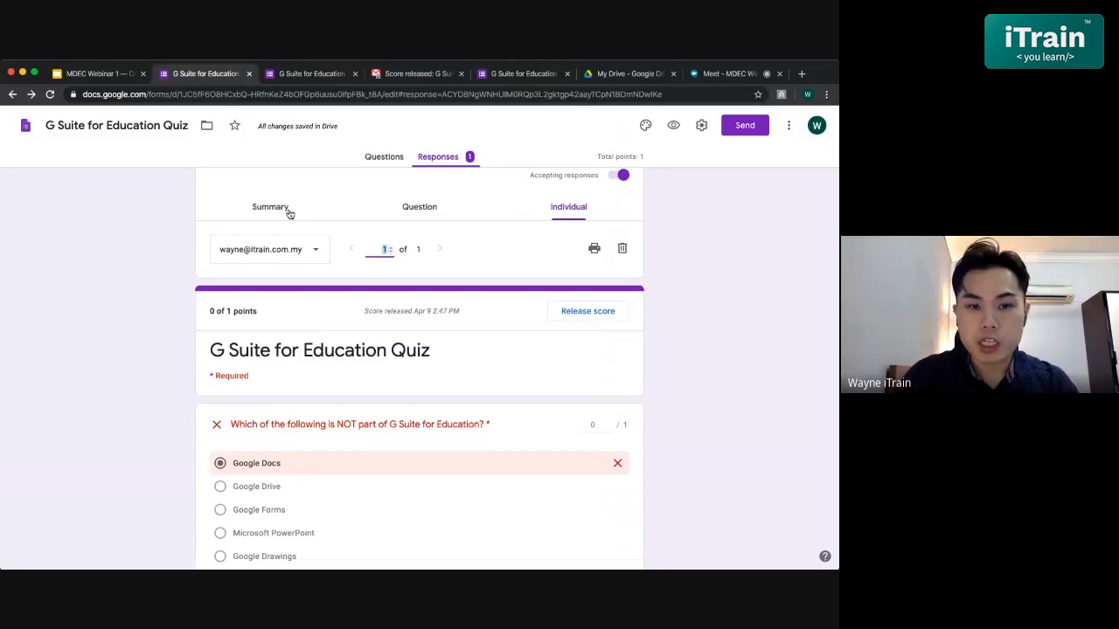
- Go back to the Questions editor and add a second blank multiple-choice question below the first
{"action": "left_click", "coordinate": [325, 207]}
{"action": "left_click", "coordinate": [402, 158]}
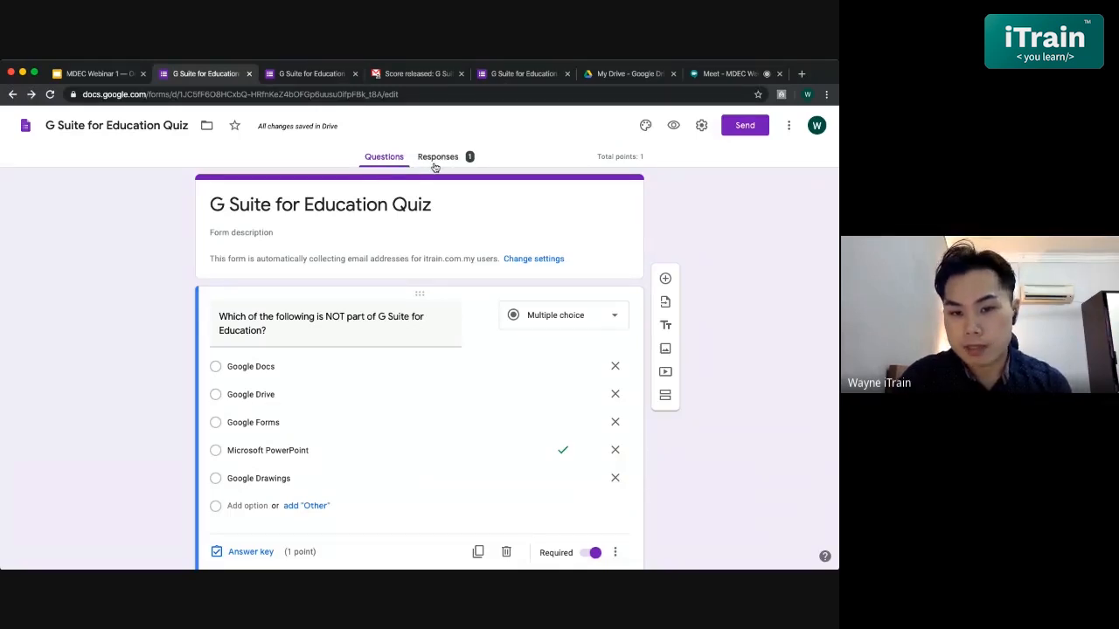
{"action": "scroll", "coordinate": [455, 385], "scroll_direction": "down", "scroll_amount": 1}
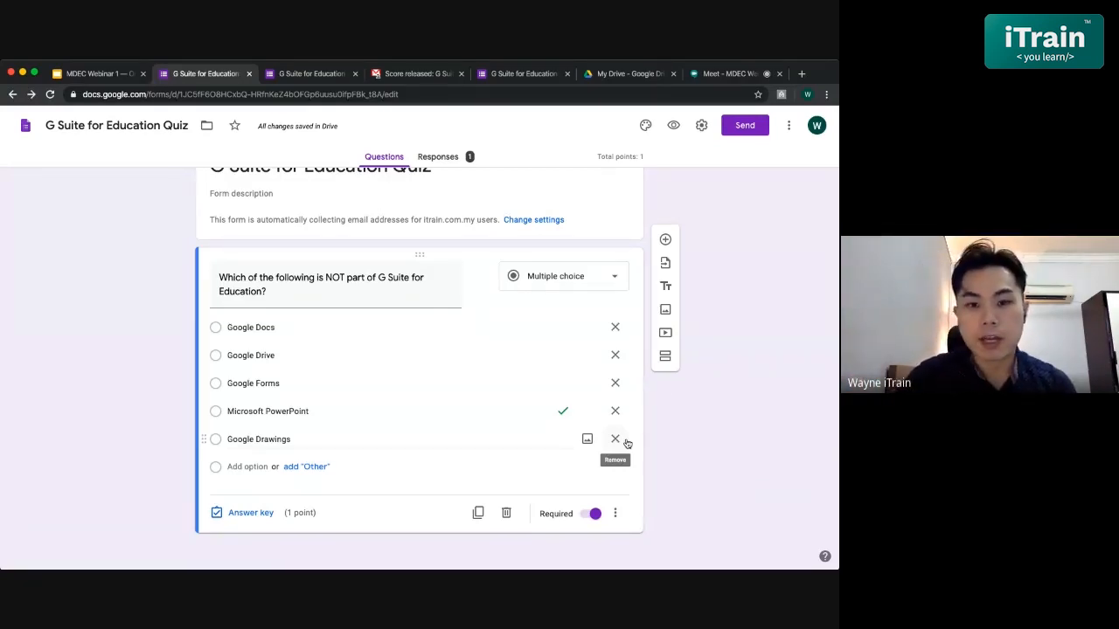
{"action": "left_click", "coordinate": [665, 240]}
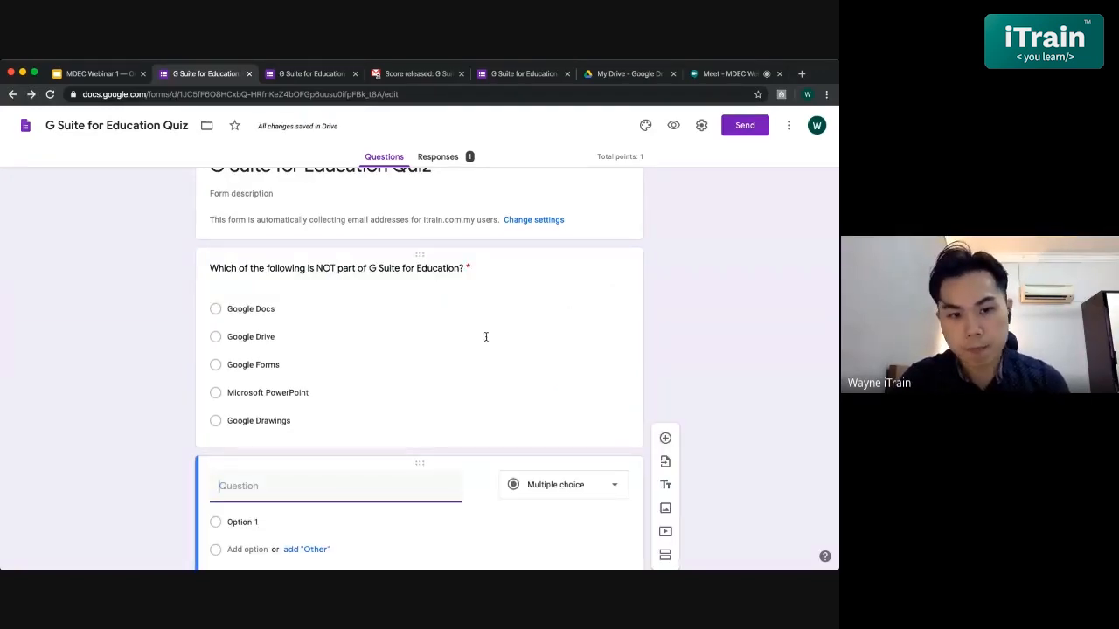
- Make the new question a checkbox question titled 'We can use Google Forms for the following functions, except:'
{"action": "scroll", "coordinate": [486, 350], "scroll_direction": "down", "scroll_amount": 2}
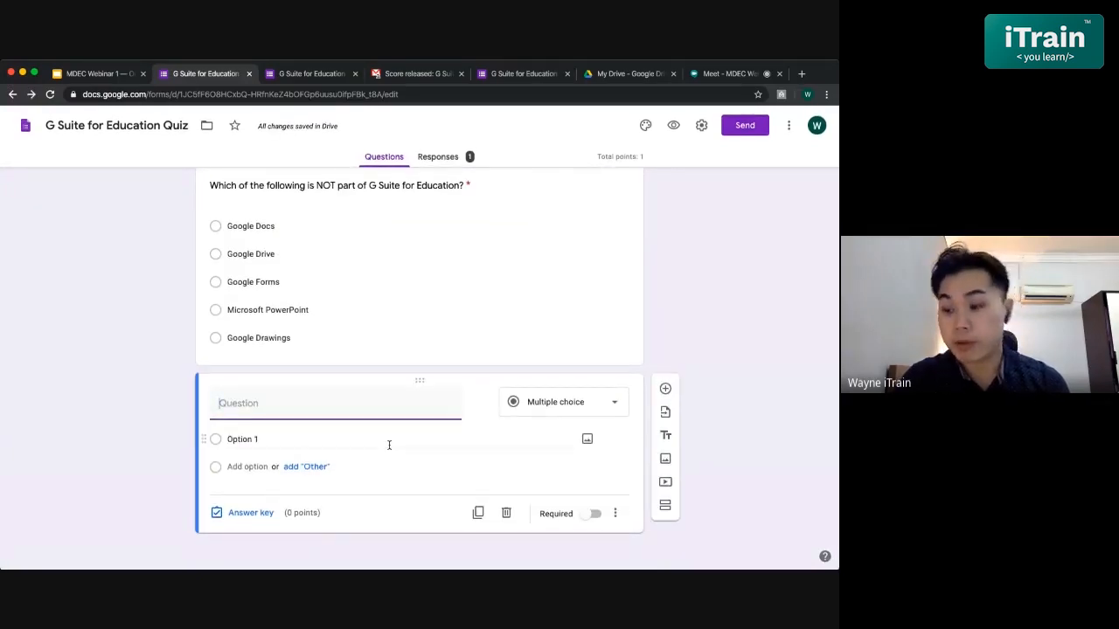
{"action": "left_click", "coordinate": [532, 408]}
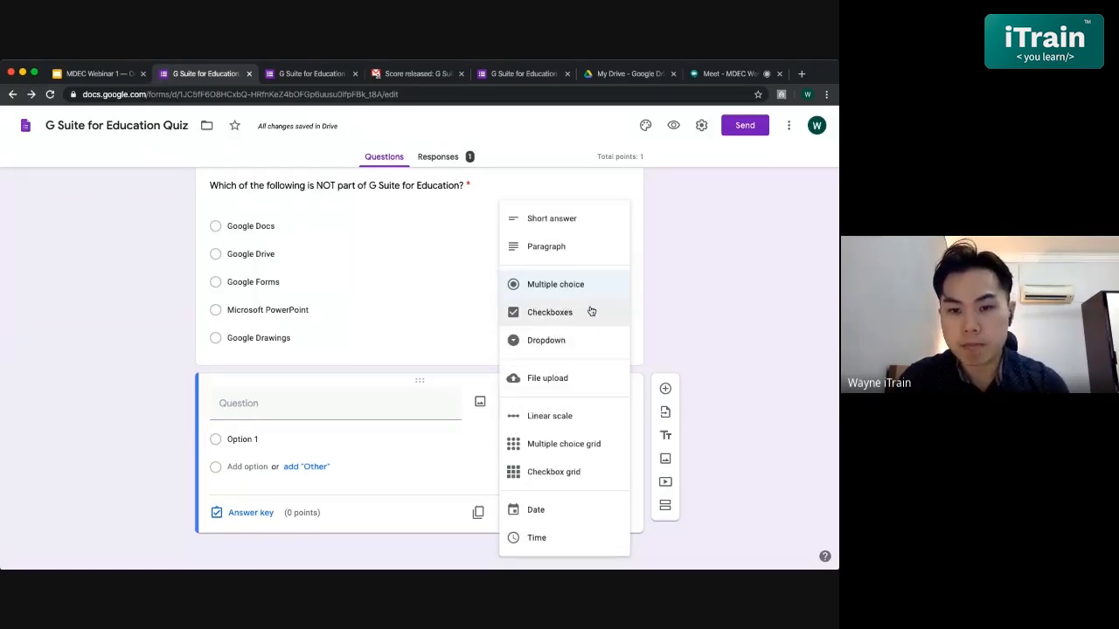
{"action": "left_click", "coordinate": [560, 317]}
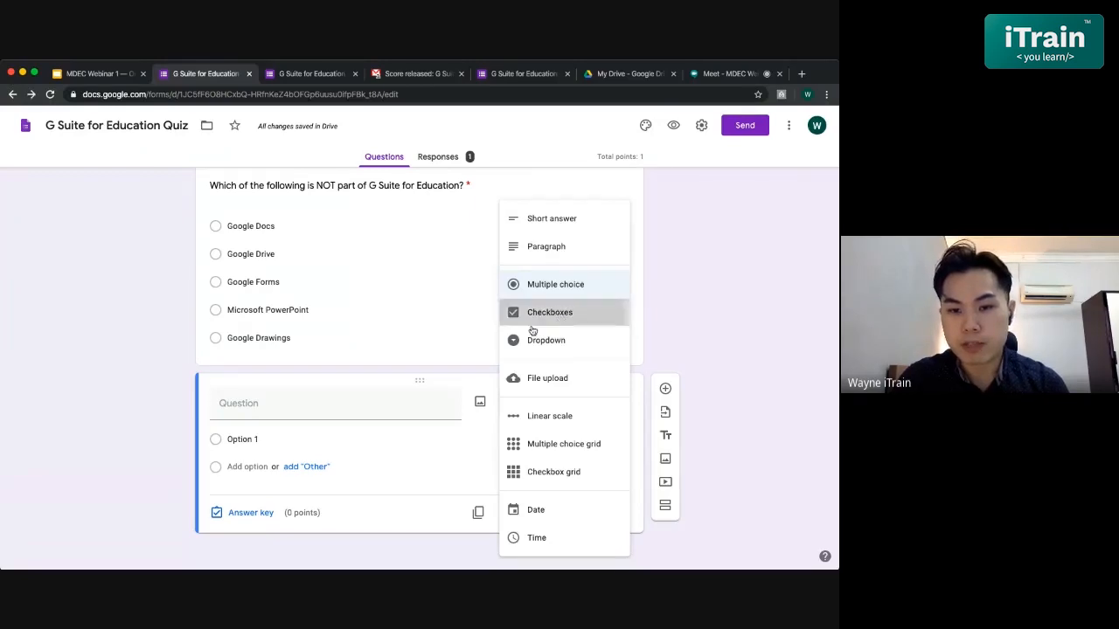
{"action": "left_click", "coordinate": [329, 408]}
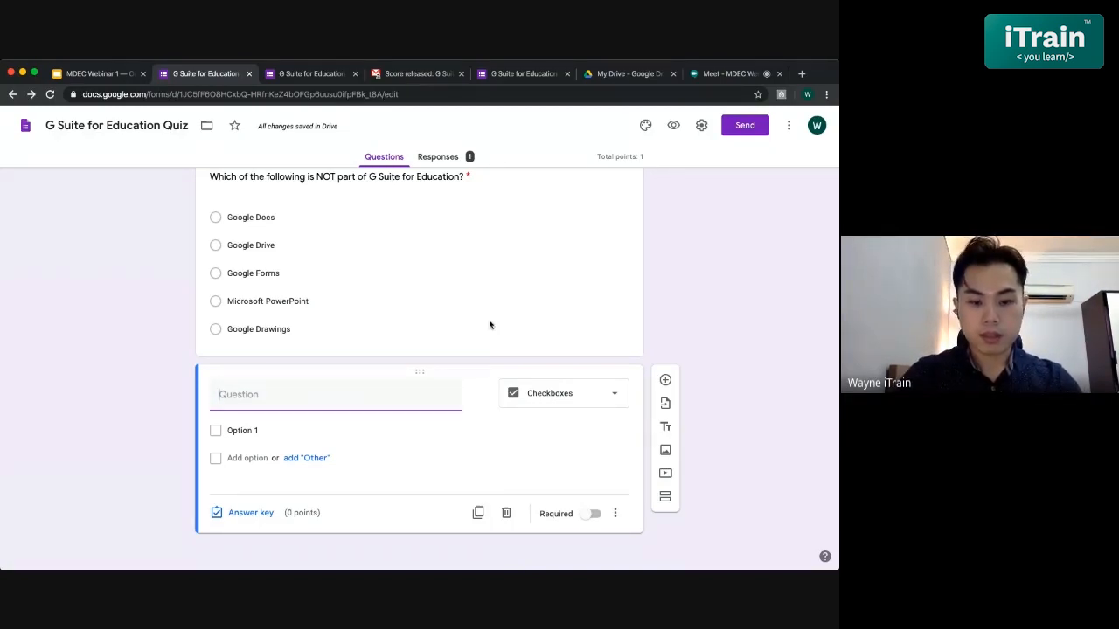
{"action": "type", "text": "WH"}
{"action": "key", "text": "BackSpace"}
{"action": "key", "text": "BackSpace"}
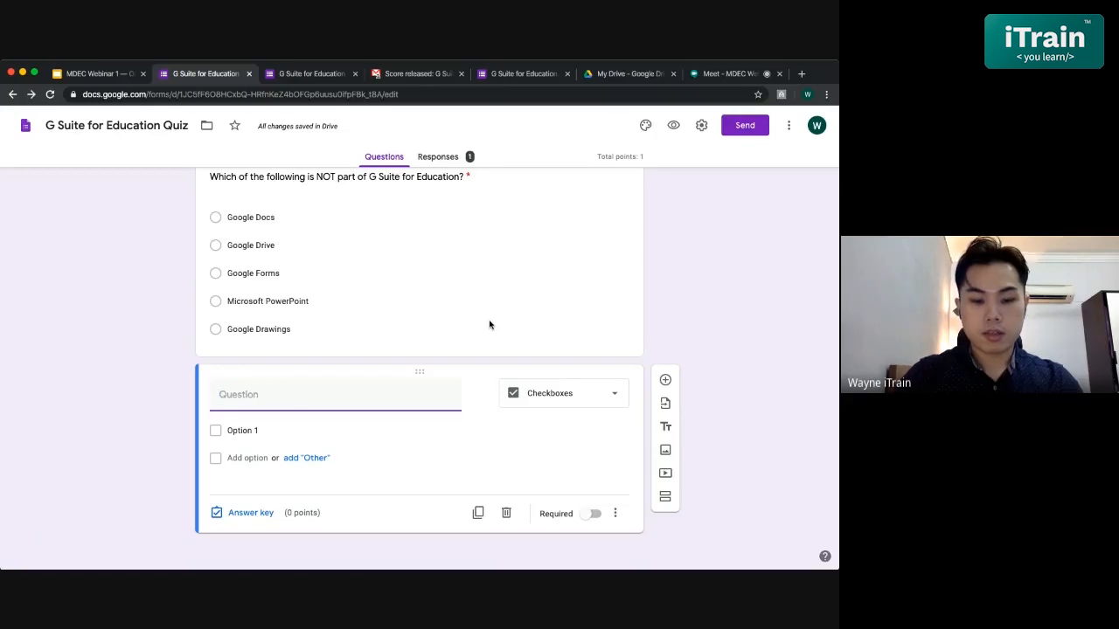
{"action": "type", "text": "We can "}
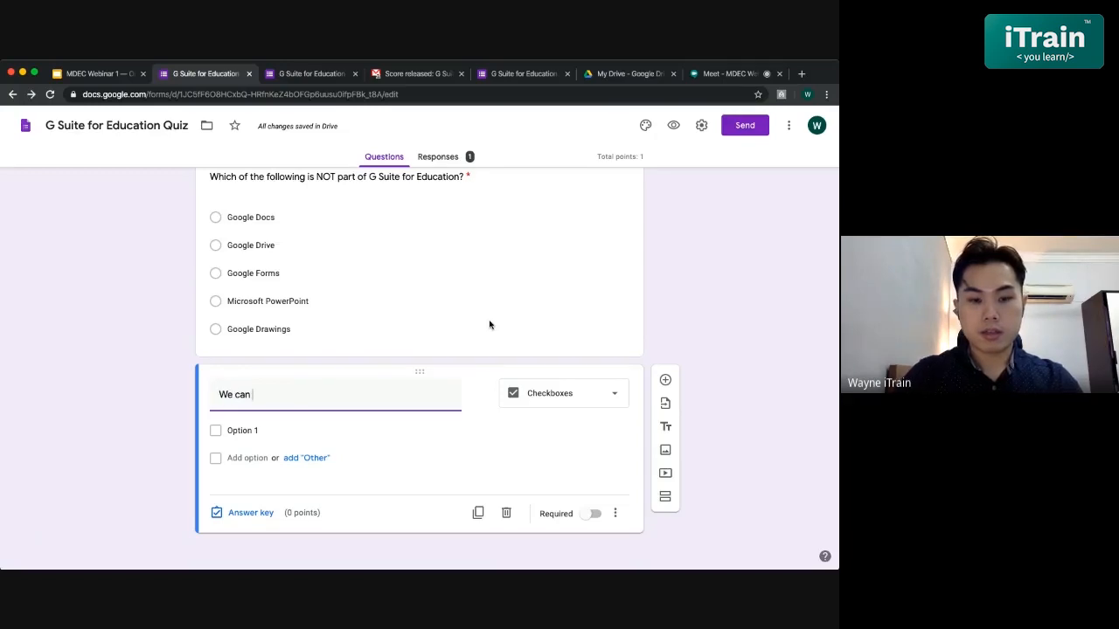
{"action": "type", "text": "use "}
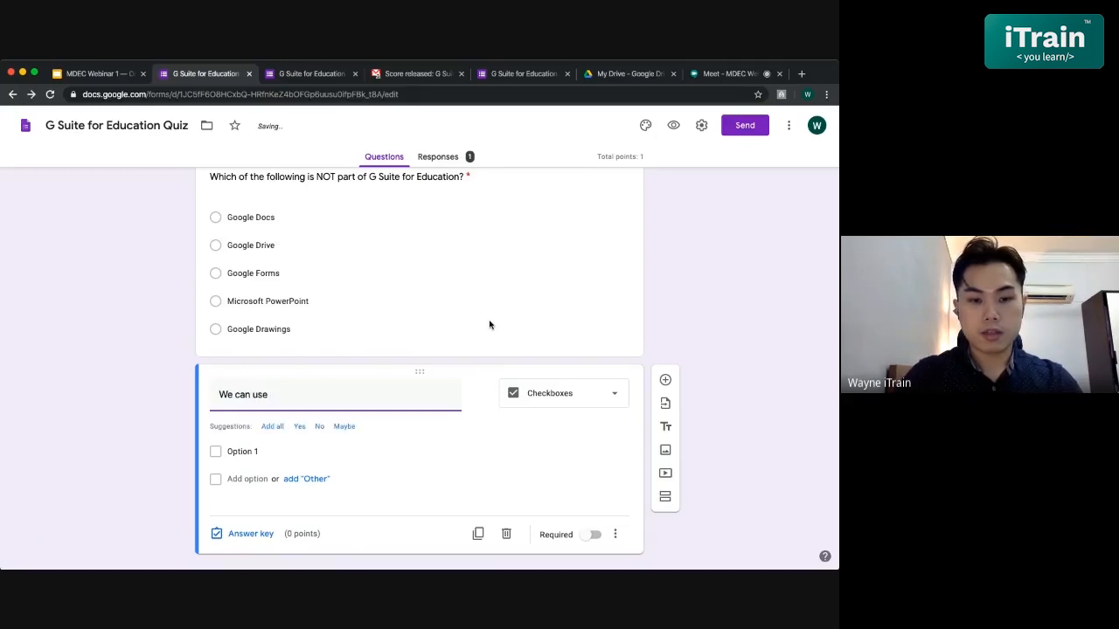
{"action": "type", "text": "Google"}
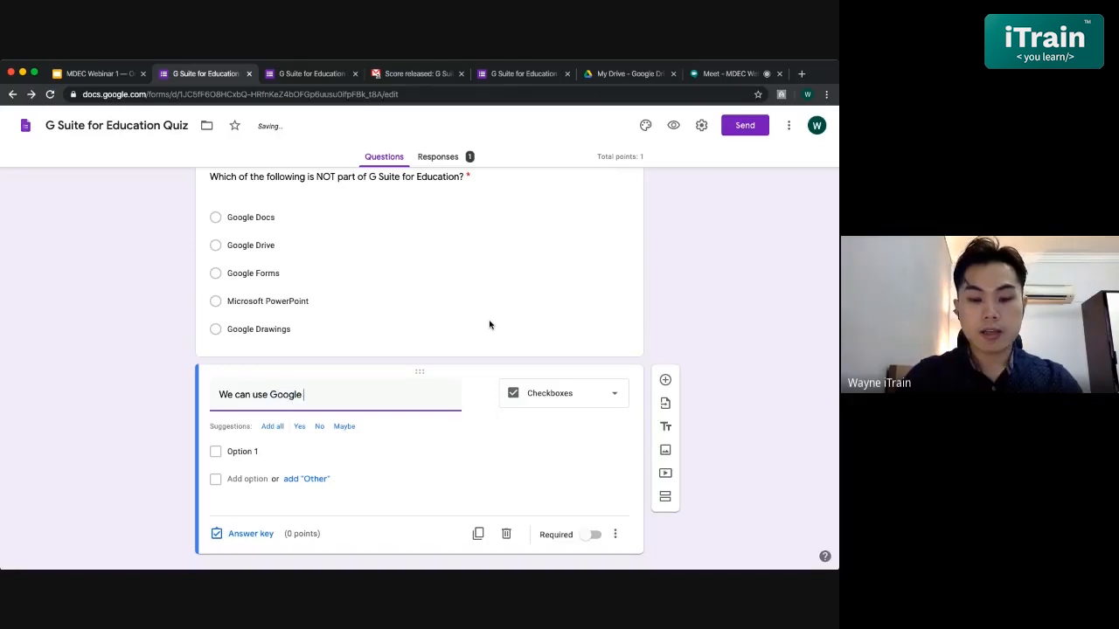
{"action": "type", "text": " Forms for the following"}
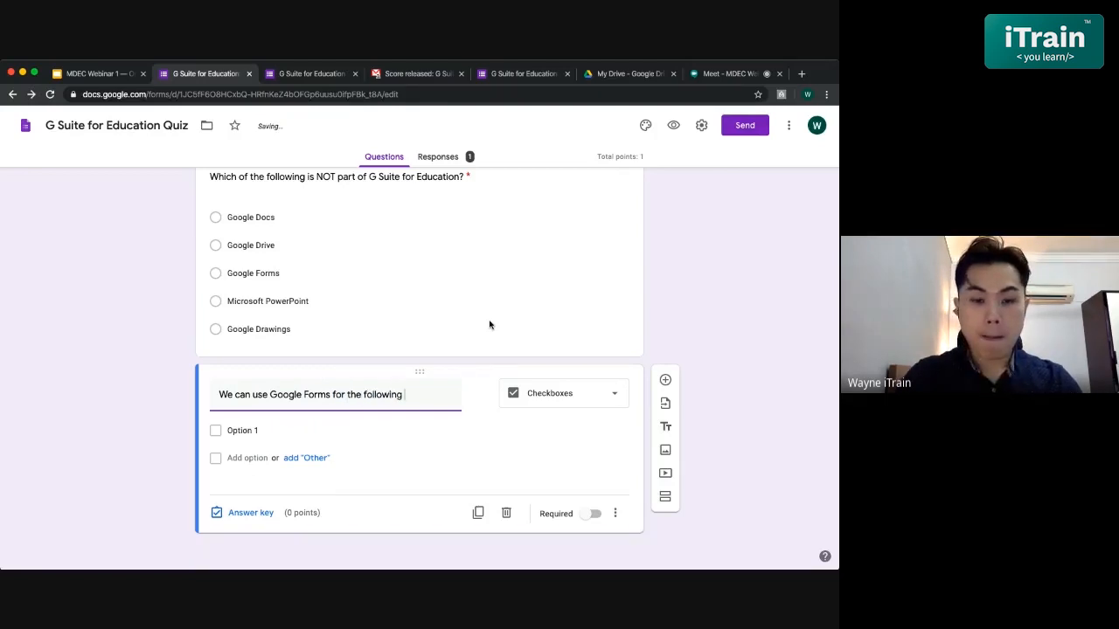
{"action": "type", "text": " functions"}
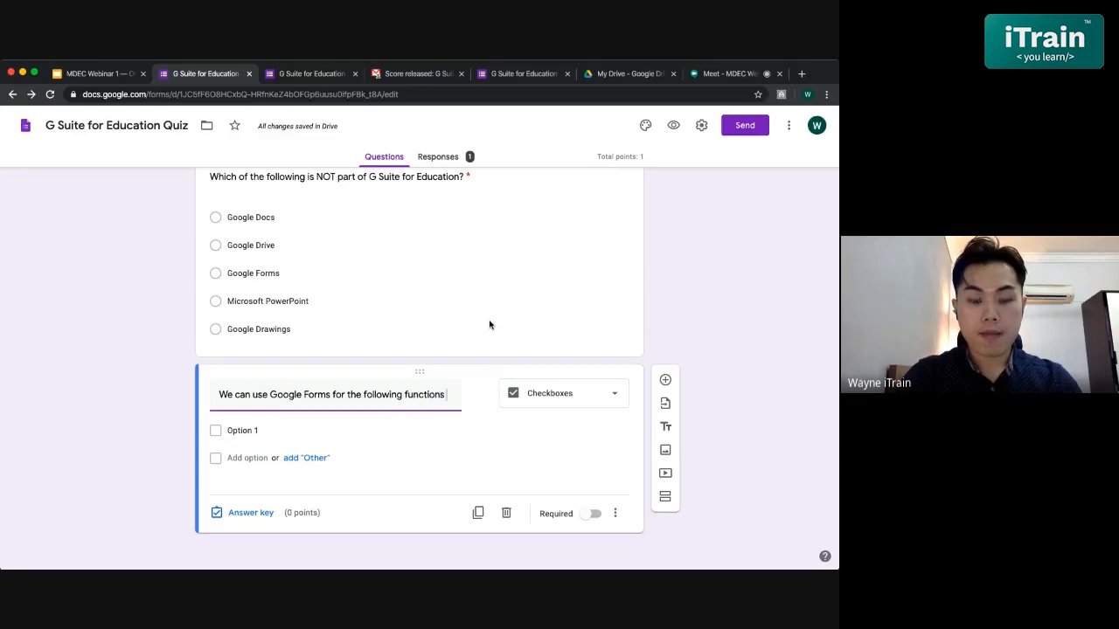
{"action": "key", "text": "BackSpace"}
{"action": "type", "text": ", exce"}
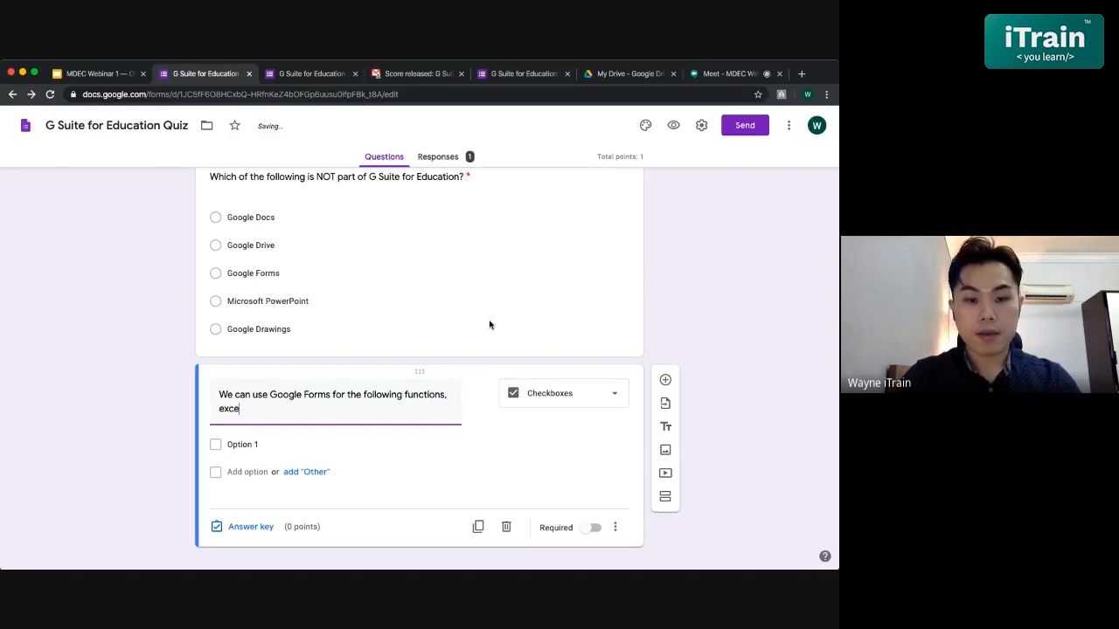
{"action": "type", "text": "pt:"}
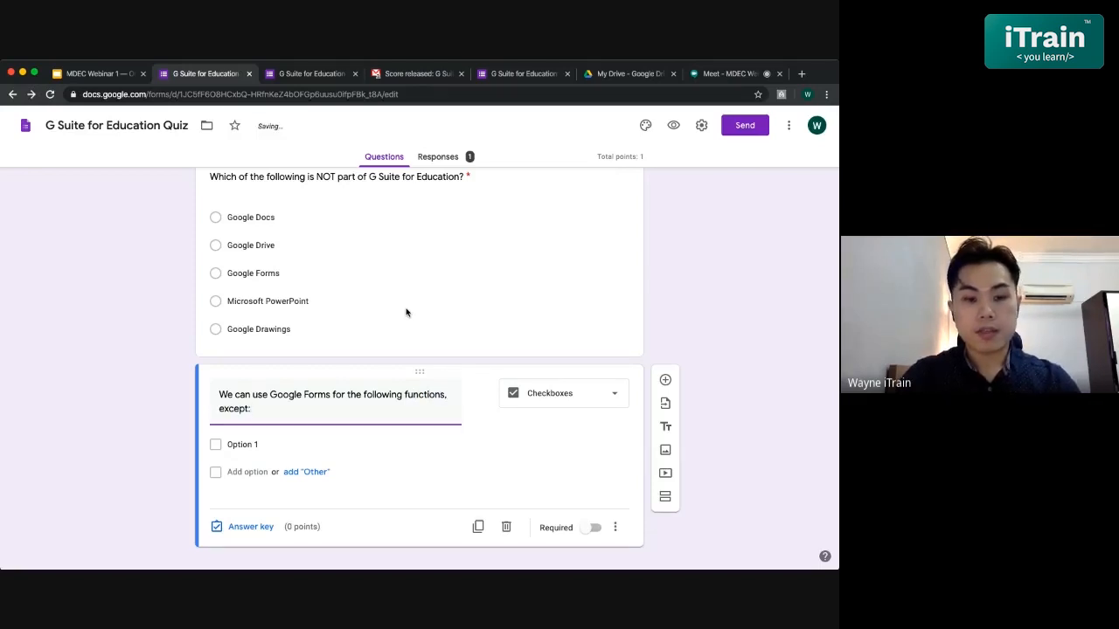
{"action": "scroll", "coordinate": [406, 310], "scroll_direction": "down", "scroll_amount": 1}
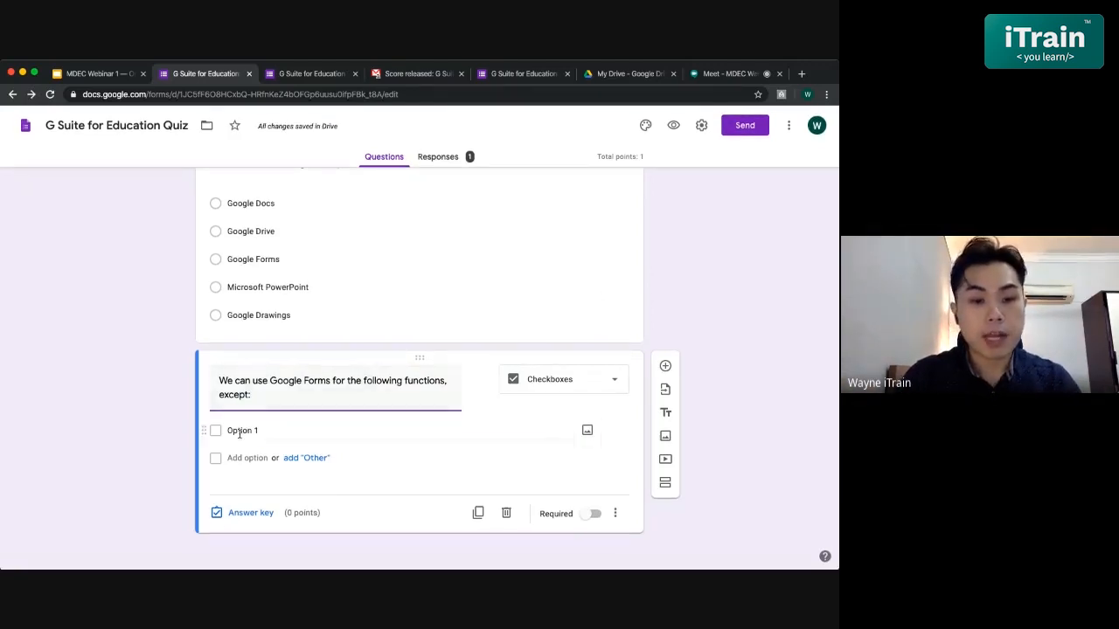
- Change 'functions' to 'purposes' in the checkbox question's title
{"action": "left_click", "coordinate": [288, 430]}
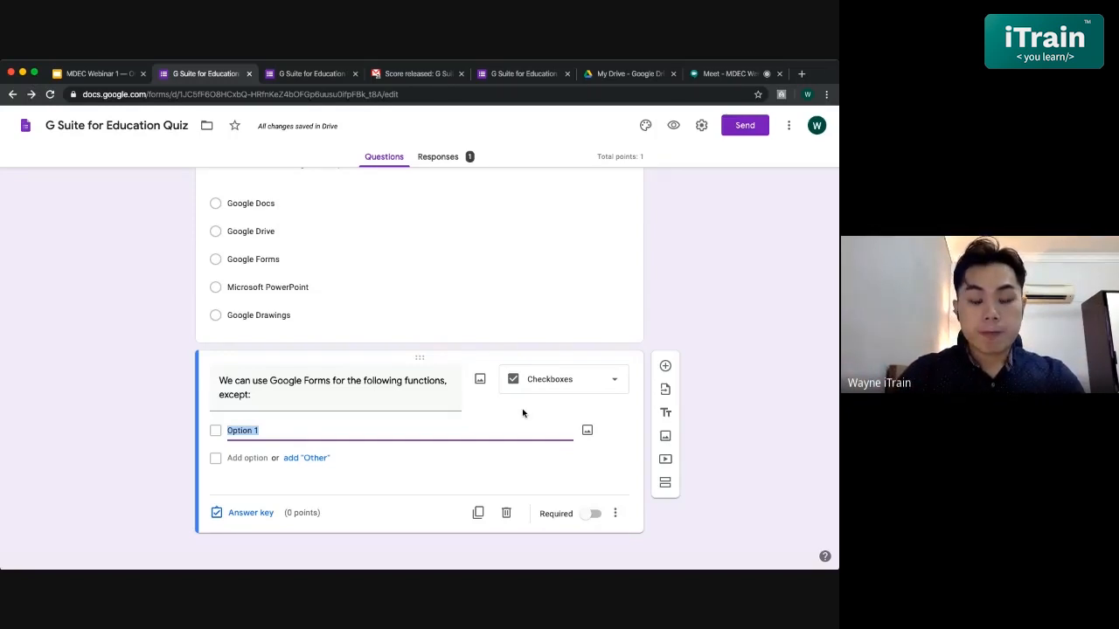
{"action": "type", "text": "Col"}
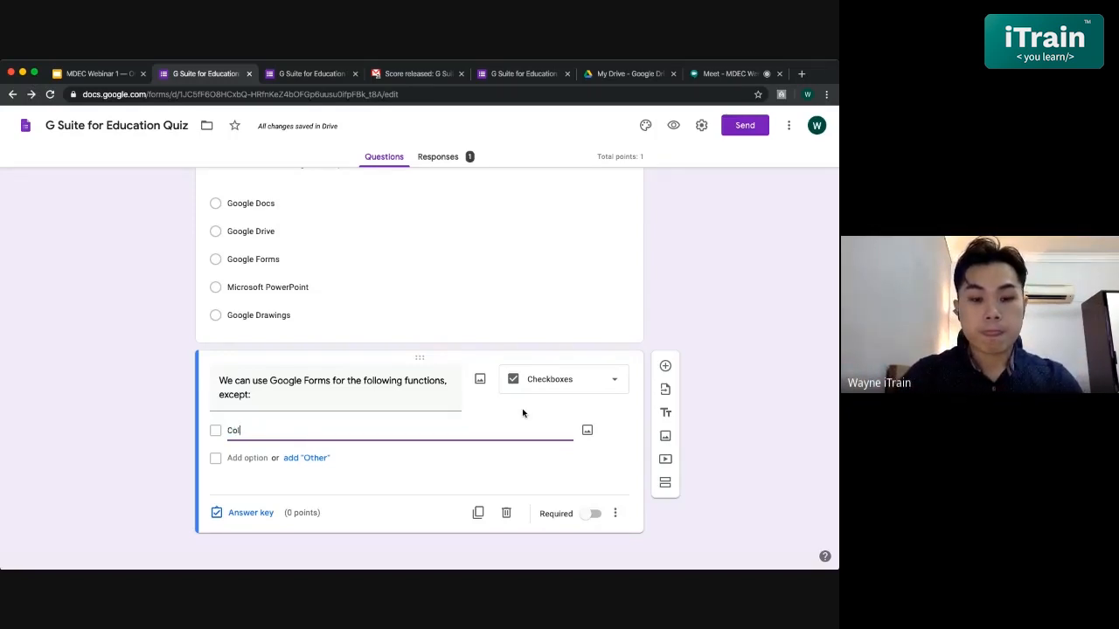
{"action": "key", "text": "BackSpace"}
{"action": "key", "text": "BackSpace"}
{"action": "triple_click", "coordinate": [444, 380]}
{"action": "key", "text": "ctrl+c"}
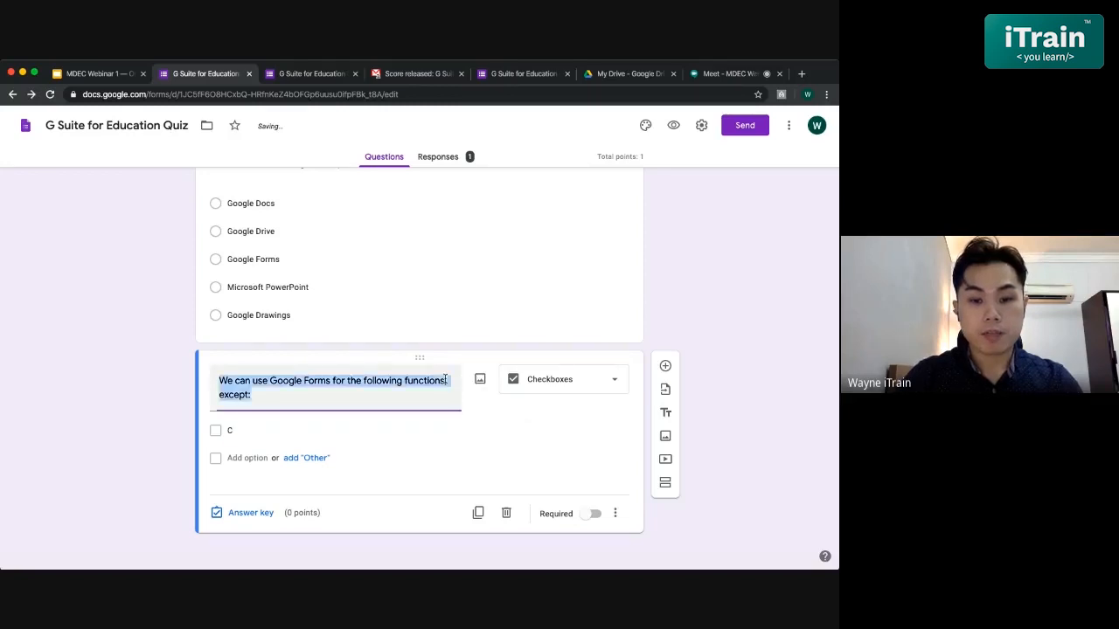
{"action": "key", "text": "BackSpace"}
{"action": "key", "text": "ctrl+v"}
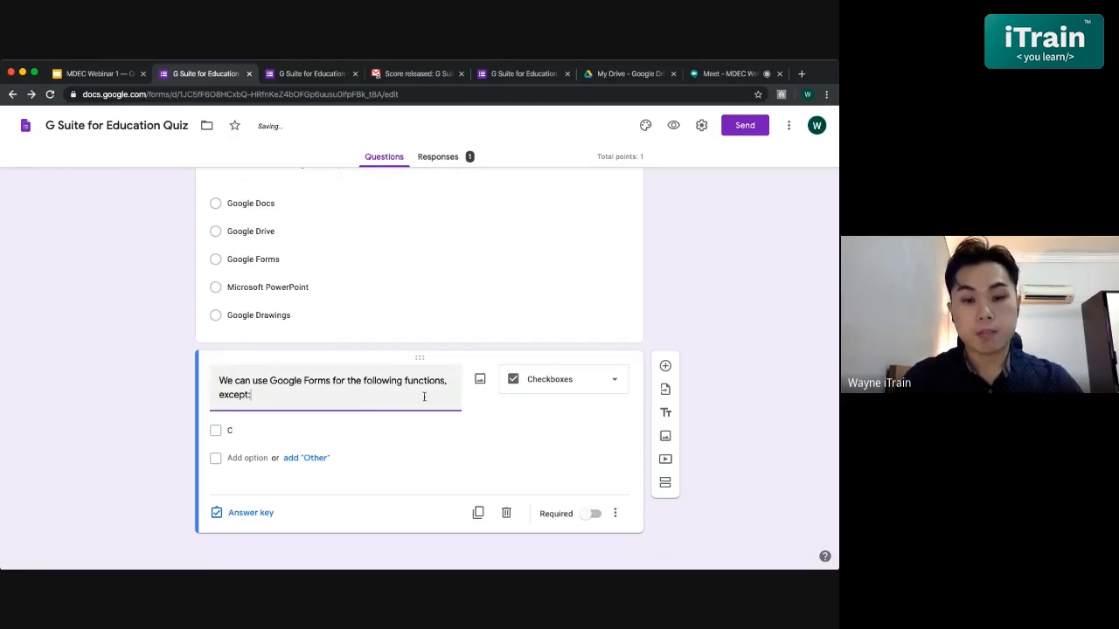
{"action": "left_click_drag", "start_coordinate": [443, 380], "coordinate": [406, 380]}
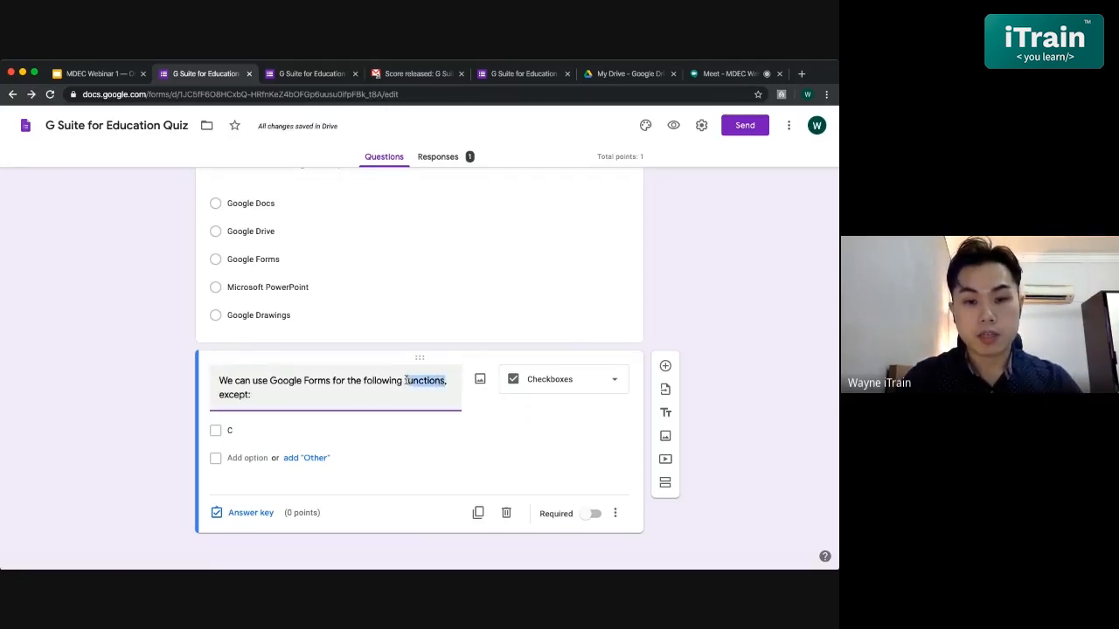
{"action": "type", "text": "quiz"}
{"action": "key", "text": "BackSpace"}
{"action": "key", "text": "BackSpace"}
{"action": "key", "text": "BackSpace"}
{"action": "key", "text": "BackSpace"}
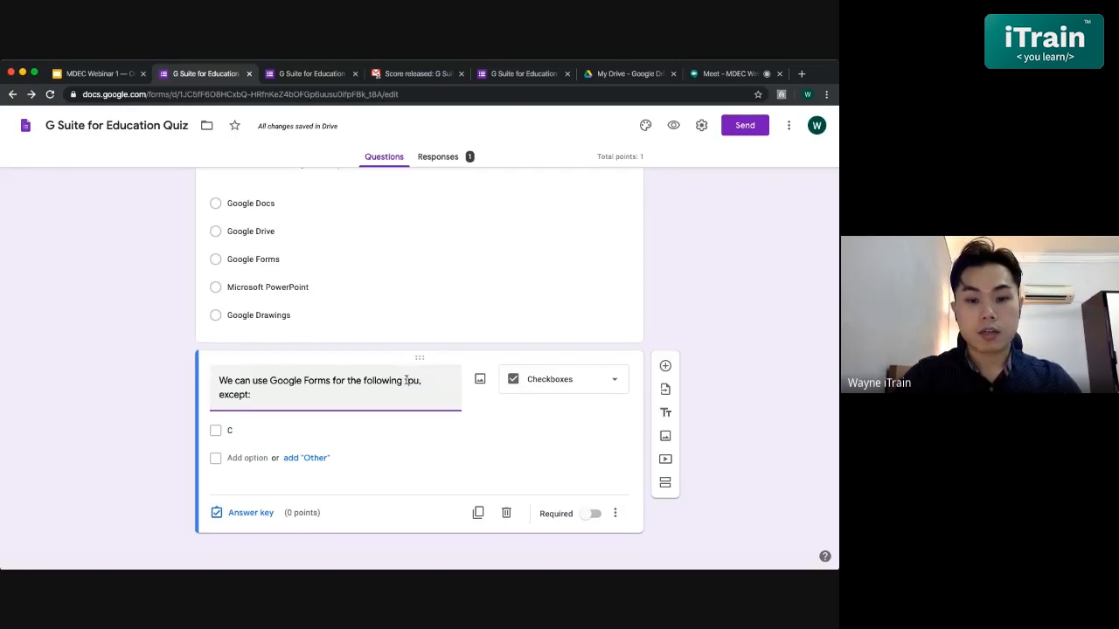
{"action": "type", "text": "purposes"}
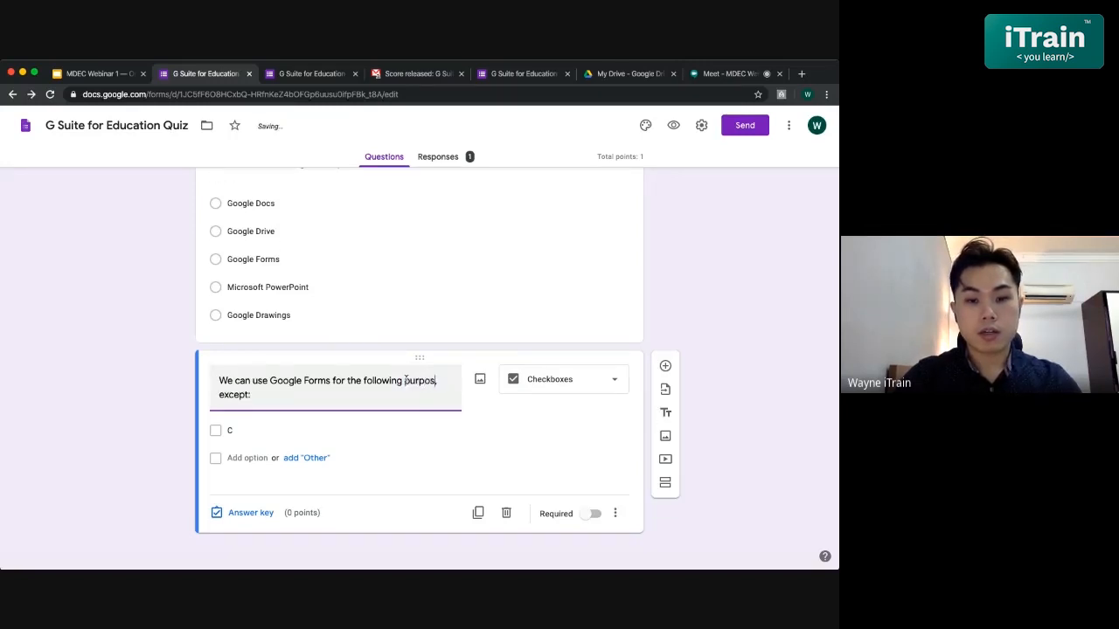
- Set the first two options to 'Collect feedback and data' and 'Browser video on Youtube'
{"action": "left_click", "coordinate": [260, 431]}
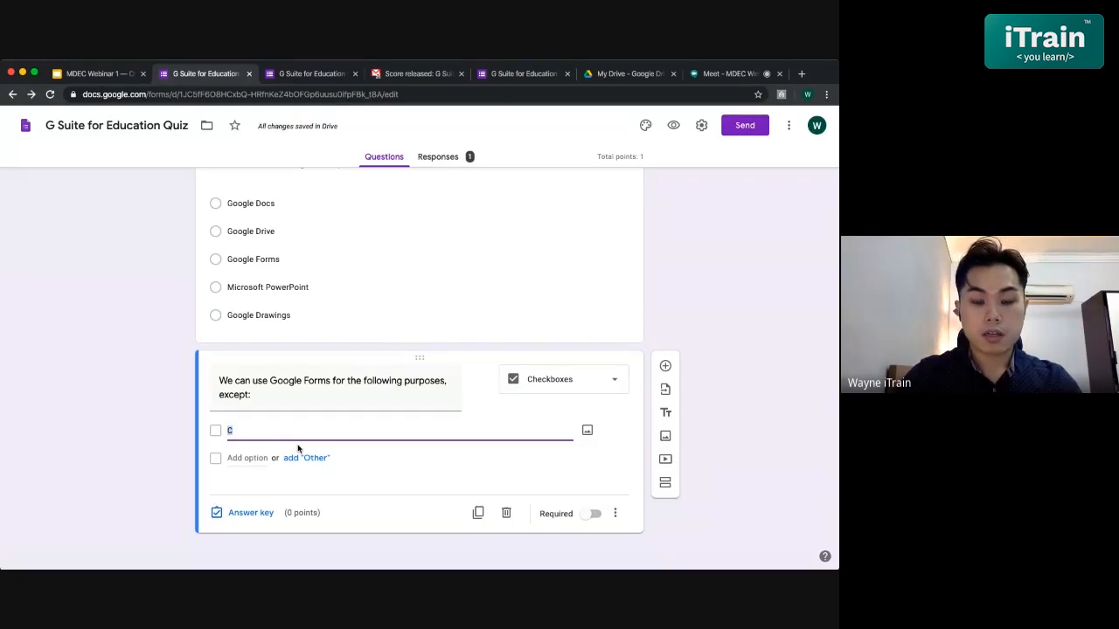
{"action": "type", "text": "Collect"}
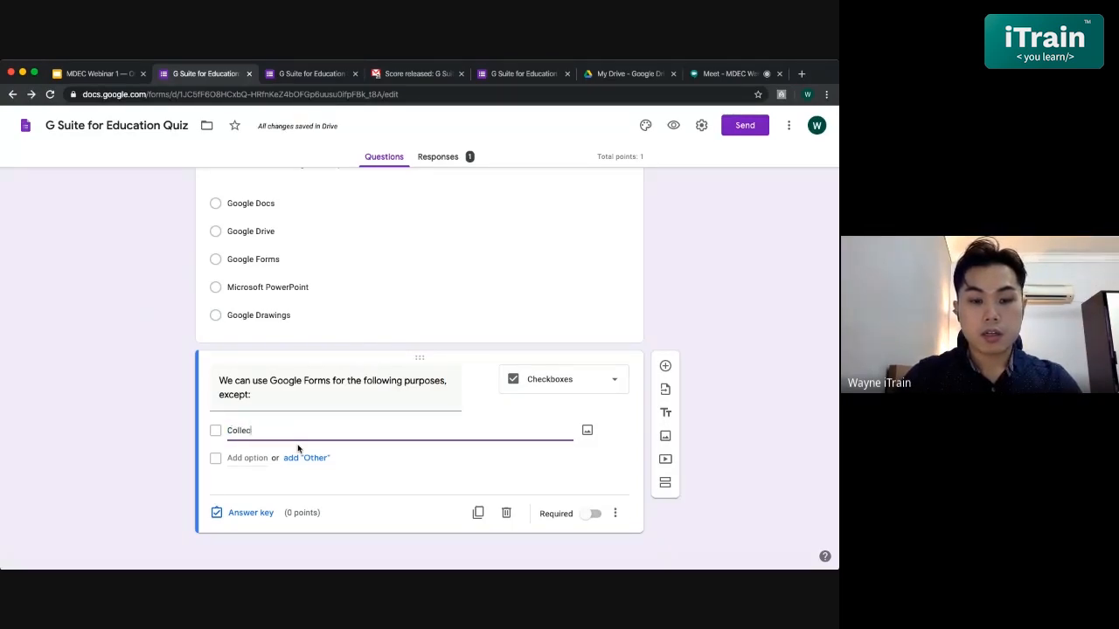
{"action": "type", "text": " data"}
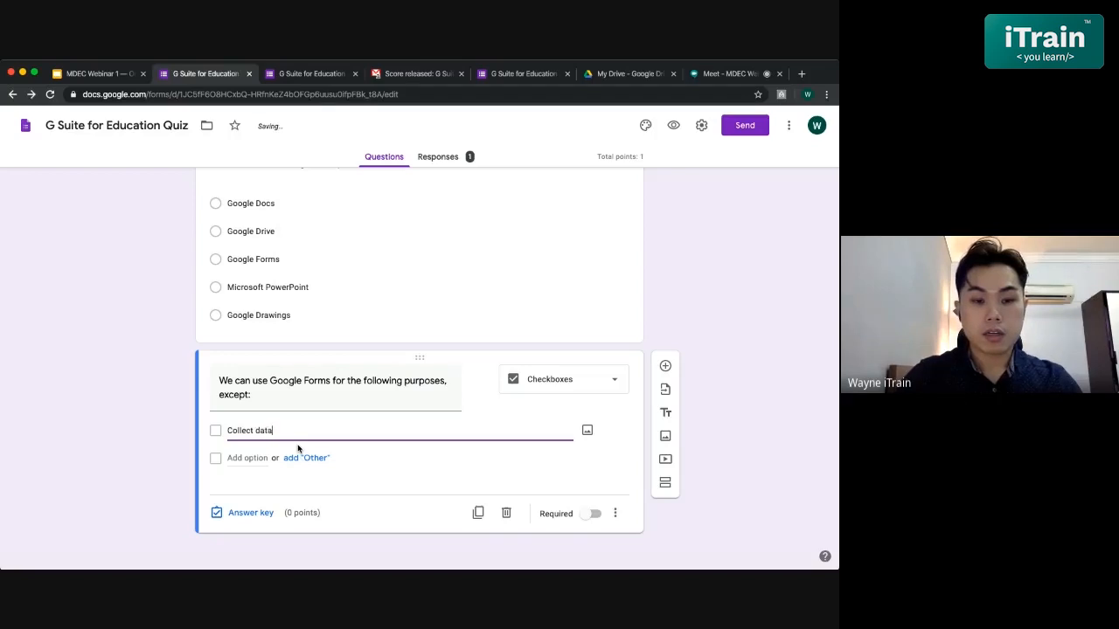
{"action": "key", "text": "BackSpace"}
{"action": "key", "text": "BackSpace"}
{"action": "key", "text": "BackSpace"}
{"action": "key", "text": "BackSpace"}
{"action": "type", "text": "feedback and data"}
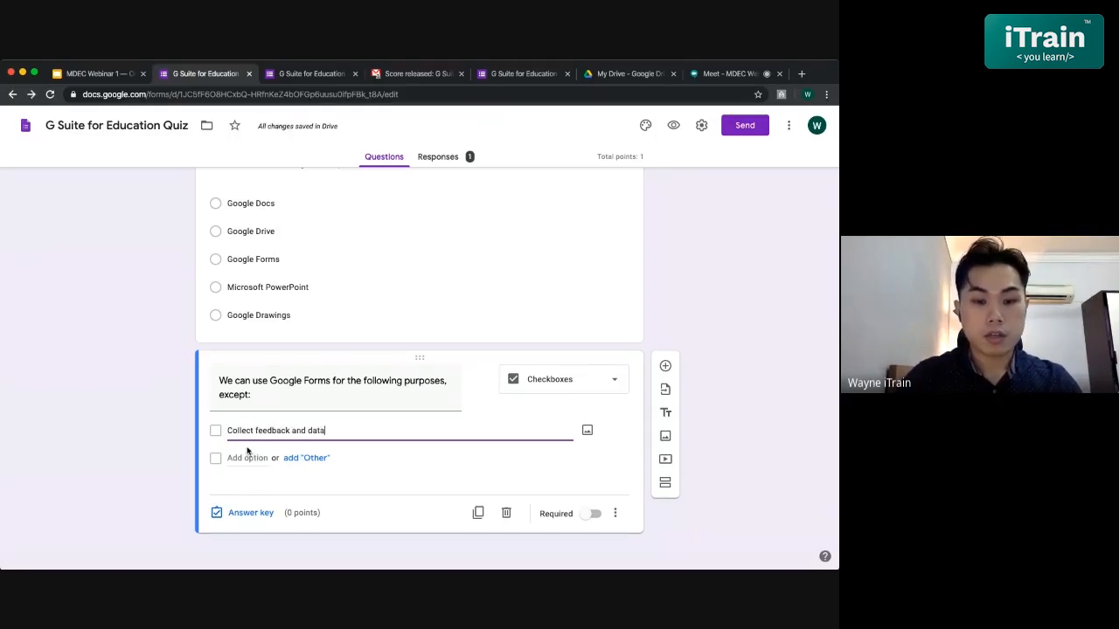
{"action": "left_click", "coordinate": [242, 457]}
{"action": "type", "text": "Br"}
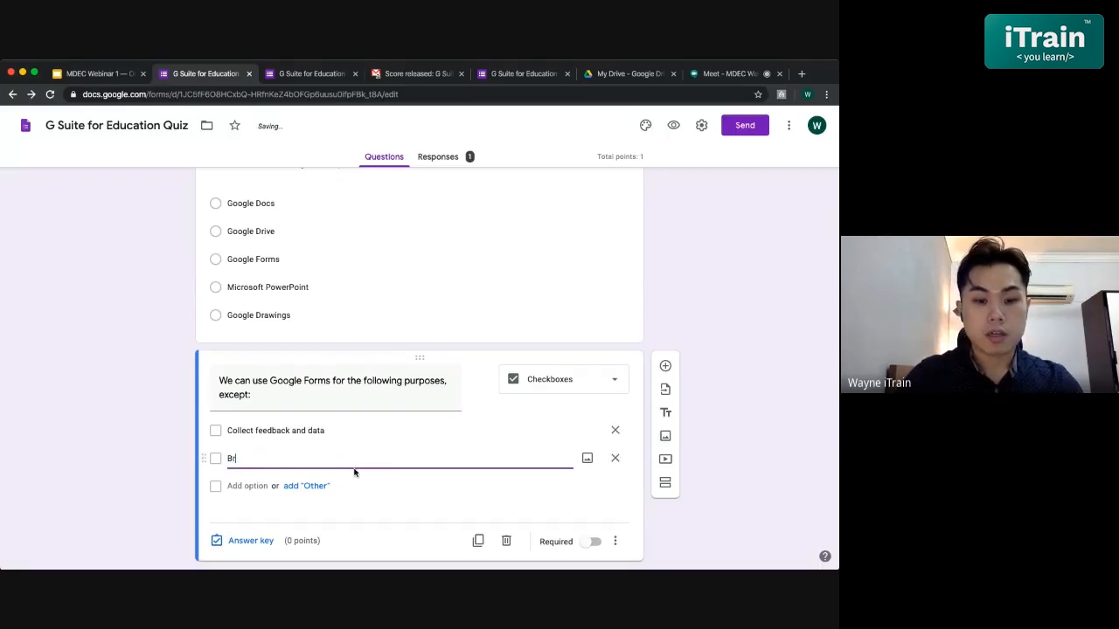
{"action": "type", "text": "owser "}
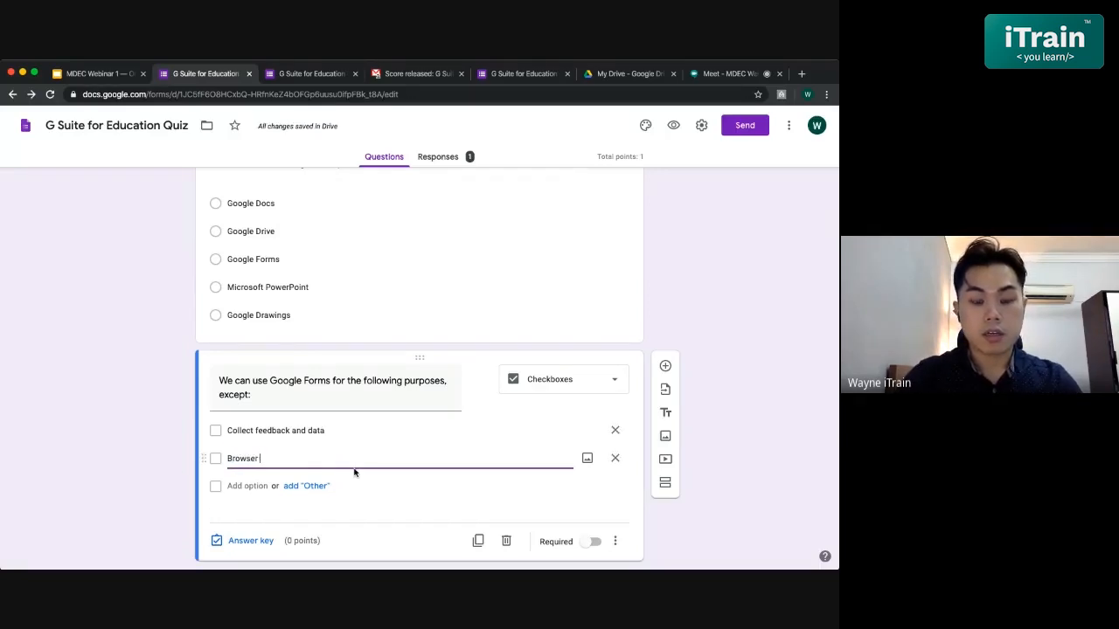
{"action": "type", "text": "video on Yout"}
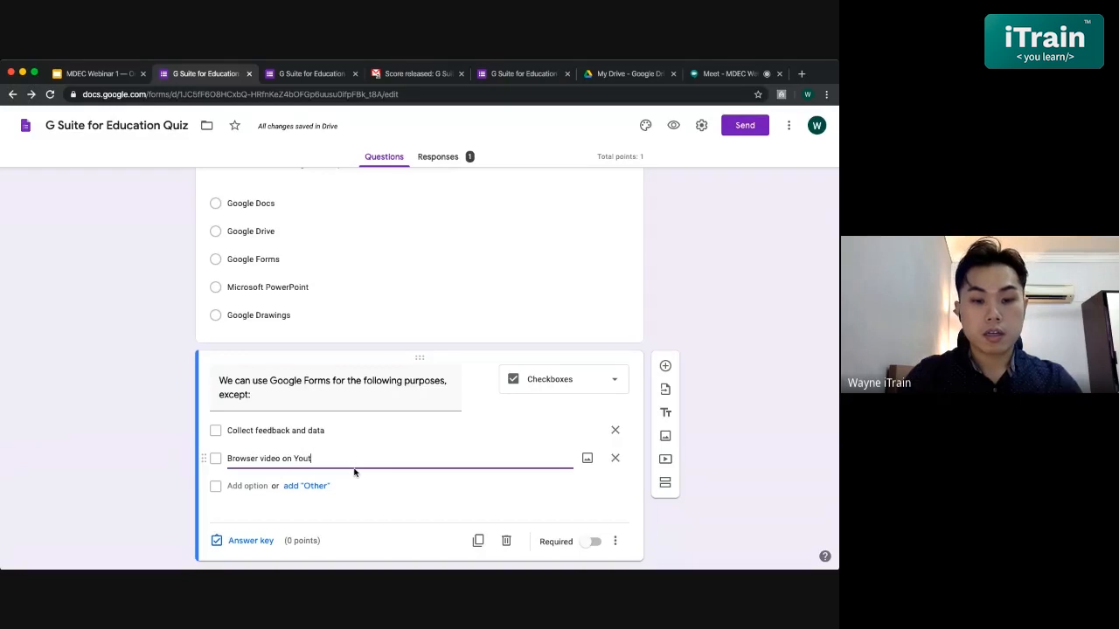
{"action": "type", "text": "ube"}
- Add the third and fourth options 'Create a quiz' and 'Collect training feedback'
{"action": "left_click", "coordinate": [245, 486]}
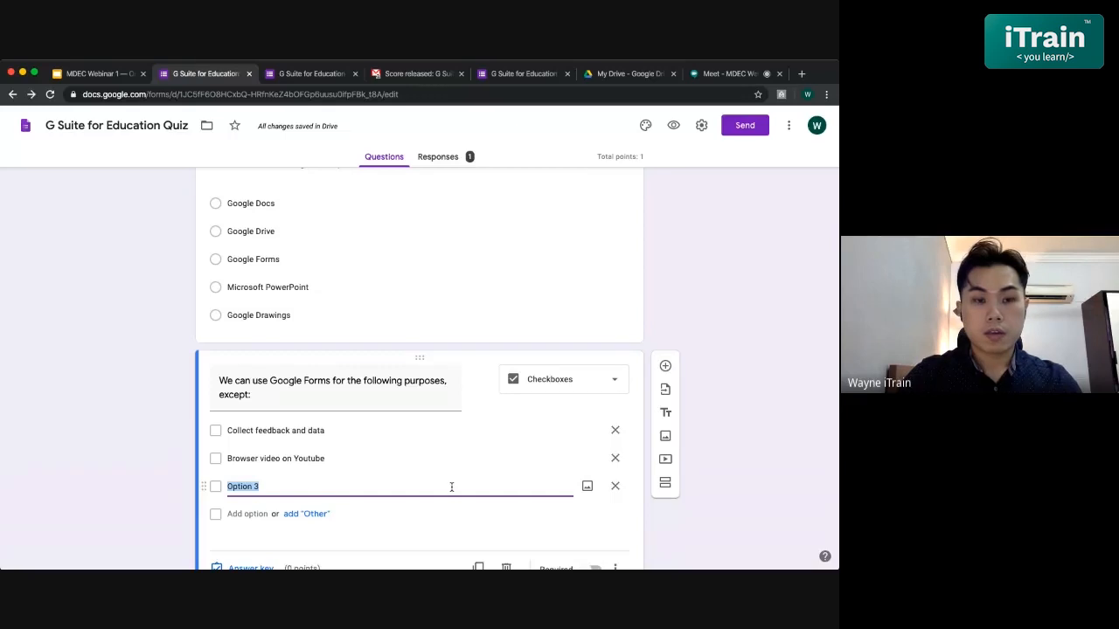
{"action": "key", "text": "BackSpace"}
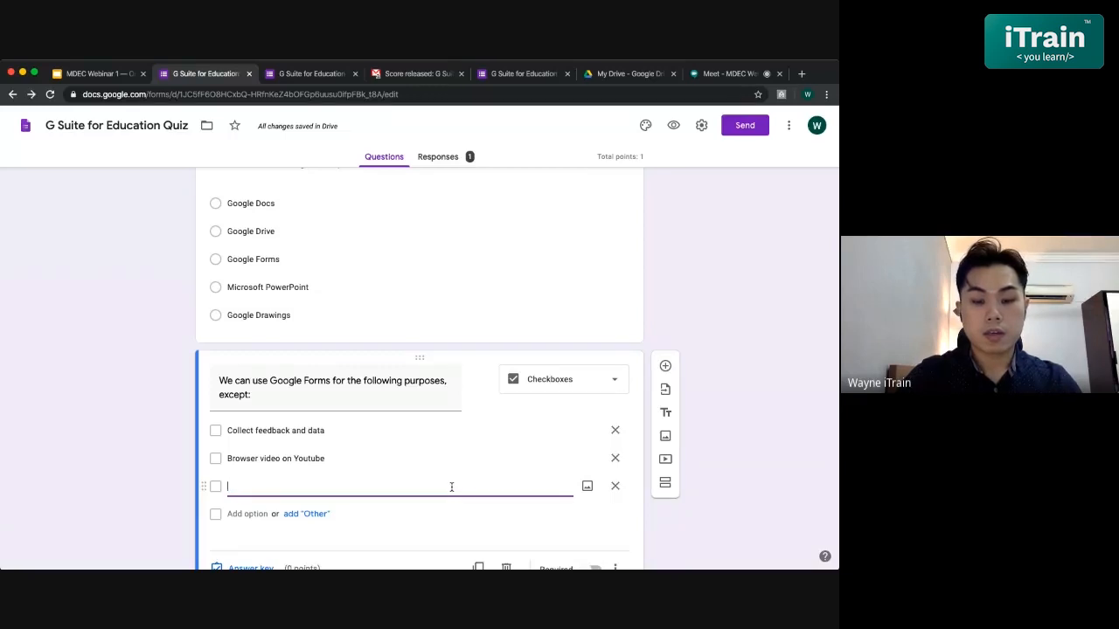
{"action": "type", "text": "Make a"}
{"action": "key", "text": "BackSpace"}
{"action": "key", "text": "BackSpace"}
{"action": "key", "text": "BackSpace"}
{"action": "key", "text": "BackSpace"}
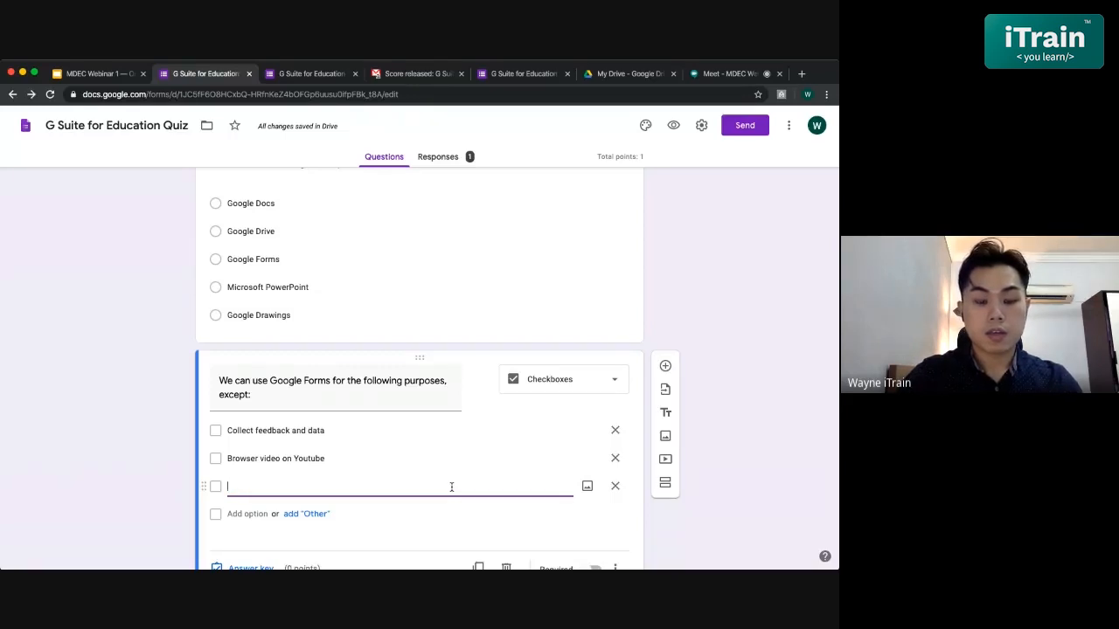
{"action": "type", "text": "Make a"}
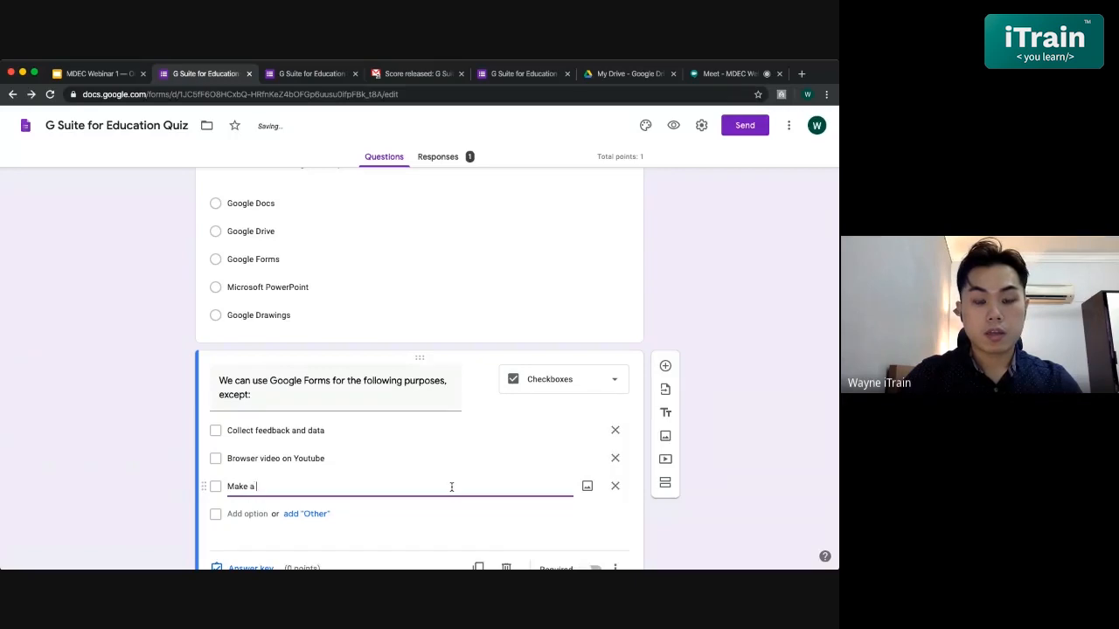
{"action": "key", "text": "BackSpace"}
{"action": "key", "text": "BackSpace"}
{"action": "key", "text": "BackSpace"}
{"action": "key", "text": "BackSpace"}
{"action": "key", "text": "BackSpace"}
{"action": "key", "text": "BackSpace"}
{"action": "type", "text": "Crea"}
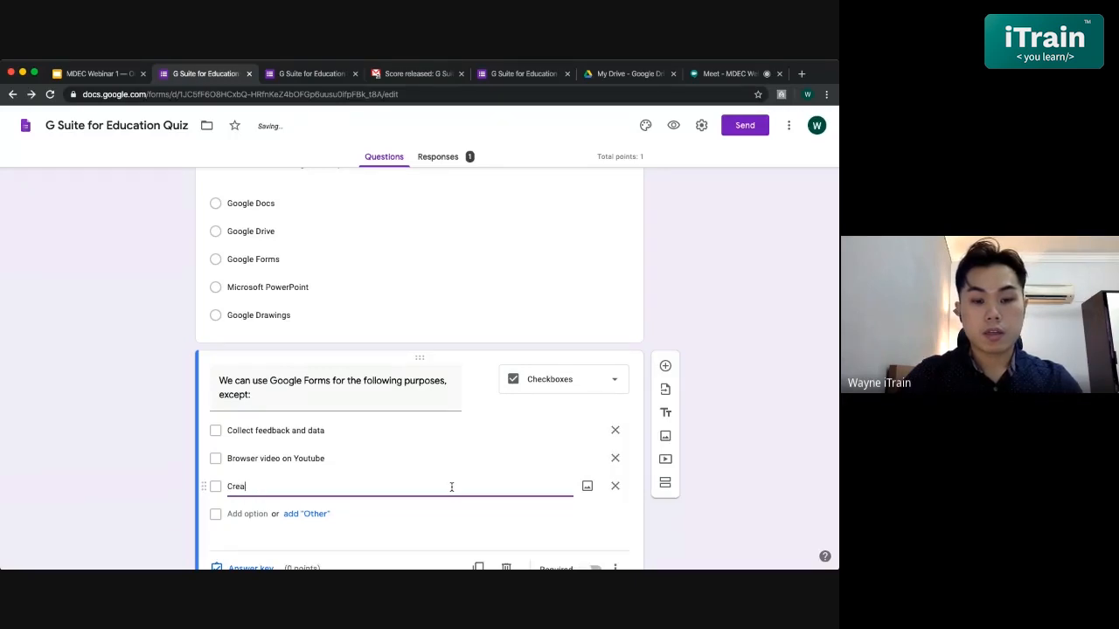
{"action": "type", "text": "te a quiz"}
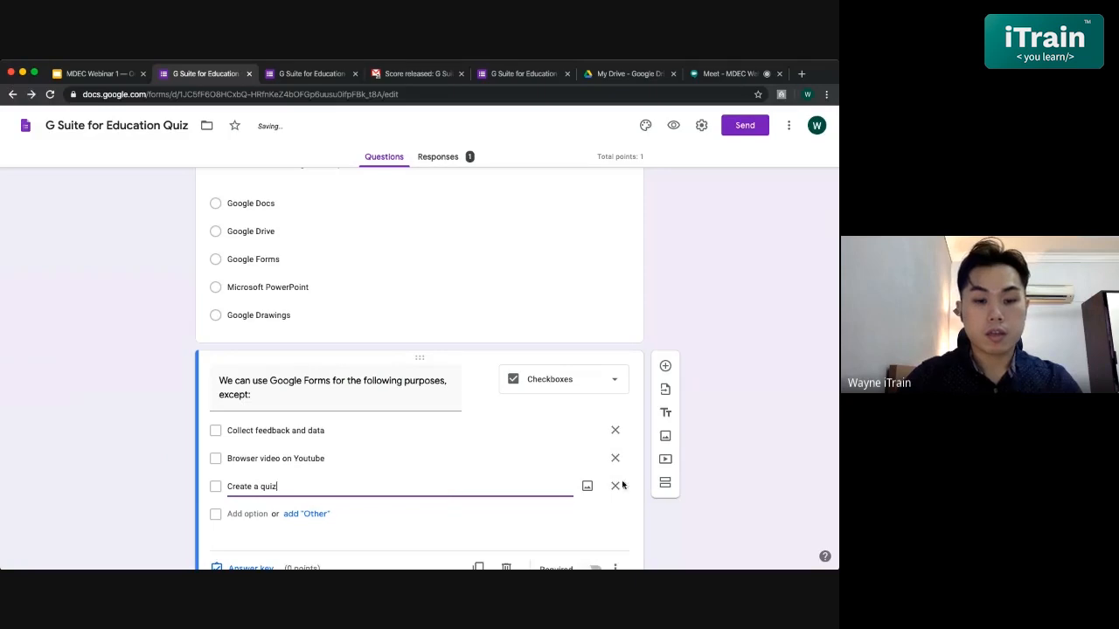
{"action": "scroll", "coordinate": [268, 451], "scroll_direction": "down", "scroll_amount": 1}
{"action": "left_click", "coordinate": [254, 455]}
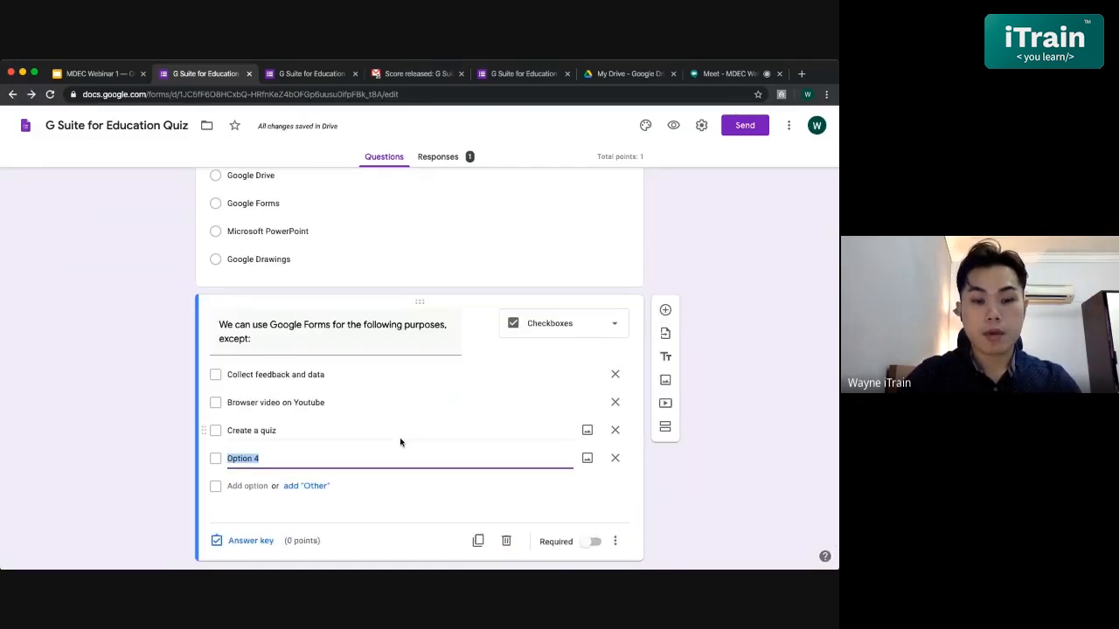
{"action": "type", "text": "Collect tra"}
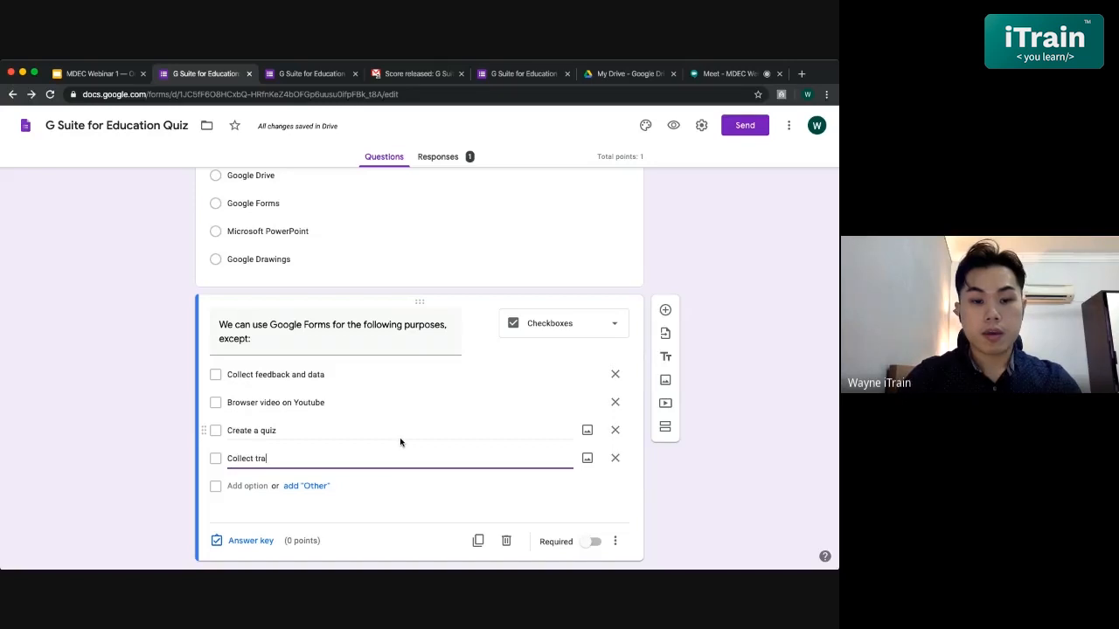
{"action": "type", "text": "ining deedback"}
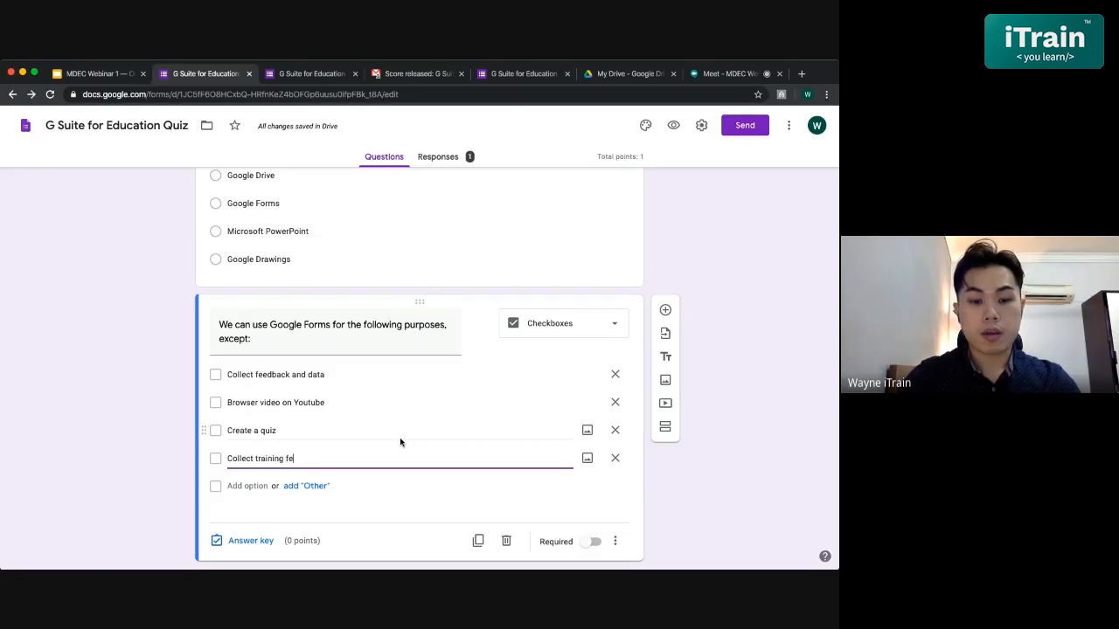
{"action": "left_click", "coordinate": [497, 494]}
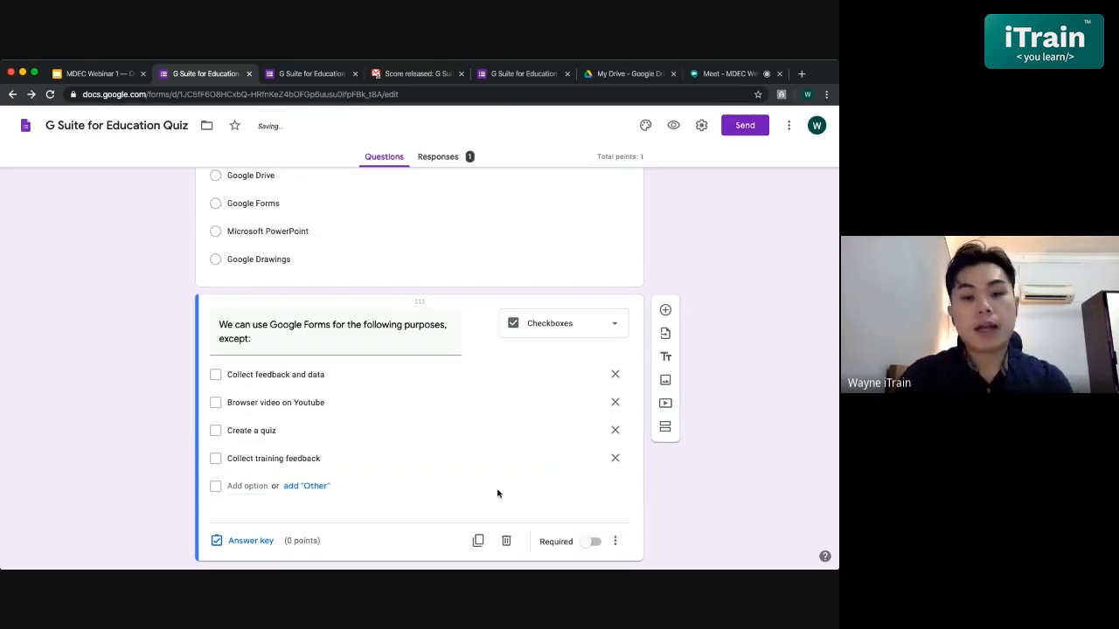
{"action": "scroll", "coordinate": [497, 494], "scroll_direction": "down", "scroll_amount": 1}
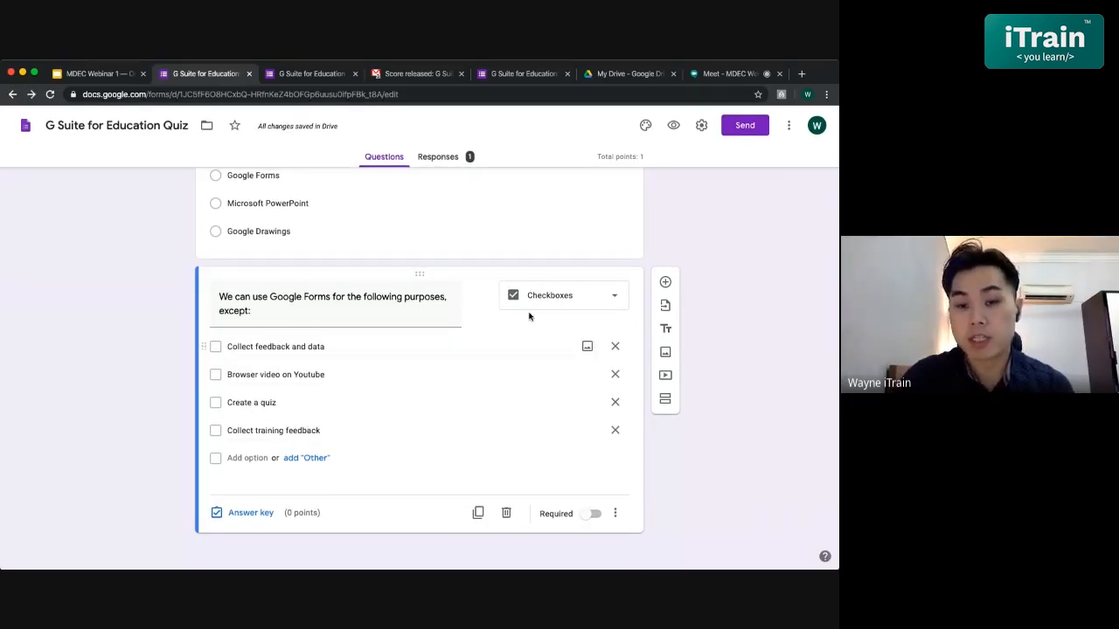
- In the answer key, mark Collect feedback and data, Create a quiz and Collect training feedback correct
{"action": "left_click", "coordinate": [241, 515]}
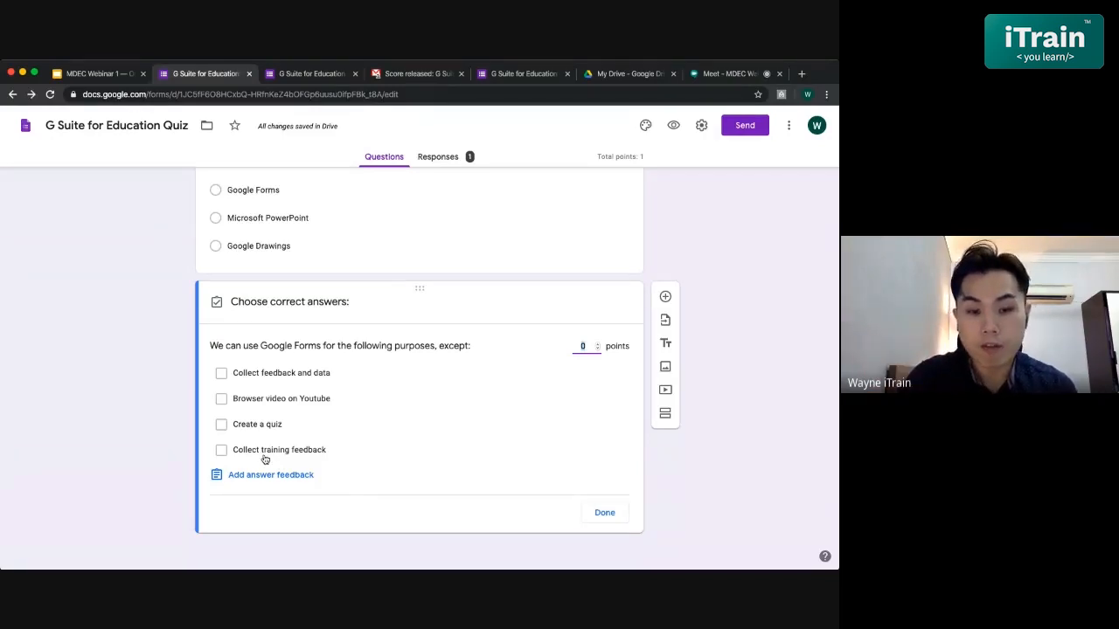
{"action": "left_click", "coordinate": [221, 426]}
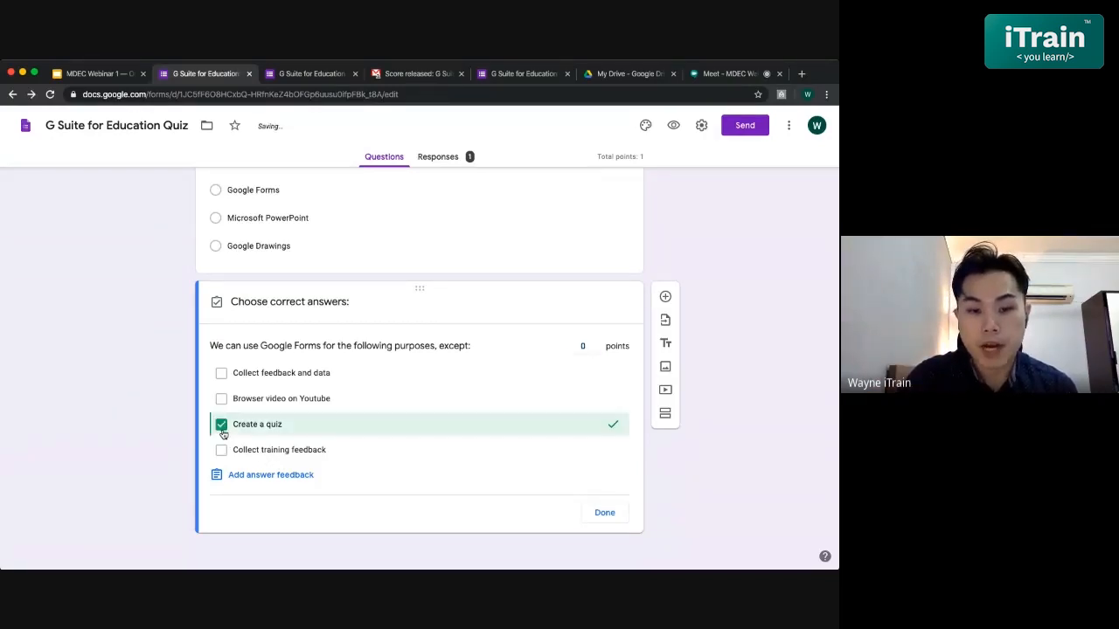
{"action": "left_click", "coordinate": [221, 449]}
{"action": "left_click", "coordinate": [223, 374]}
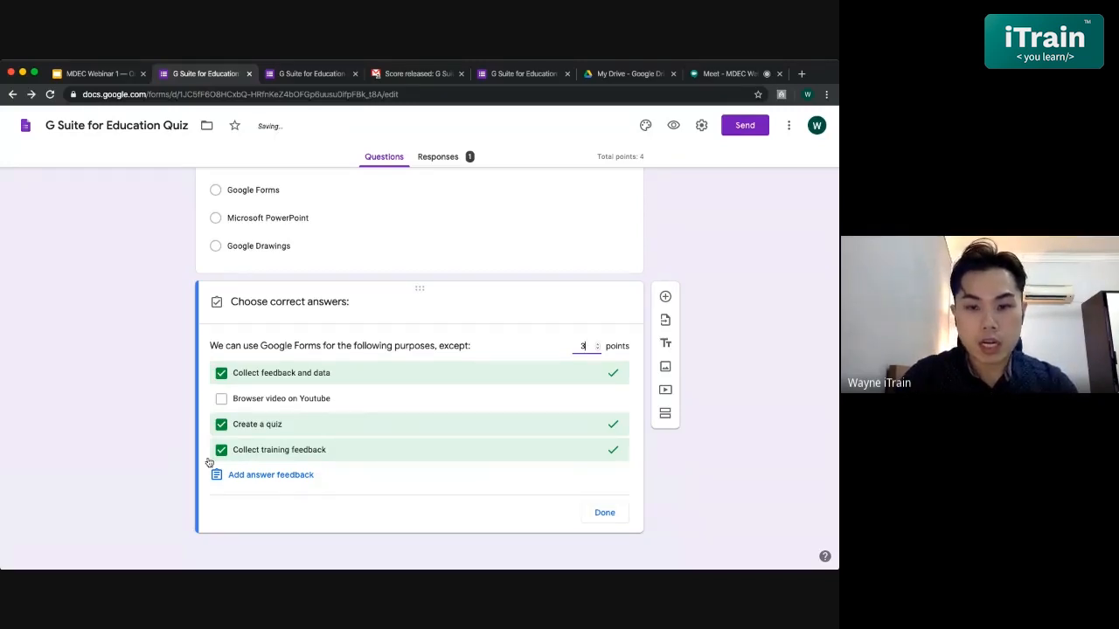
- Add feedback 'Wrong answer. You can't use Google Forms to browse Youtube video.' and 'Good job!'
{"action": "left_click", "coordinate": [238, 477]}
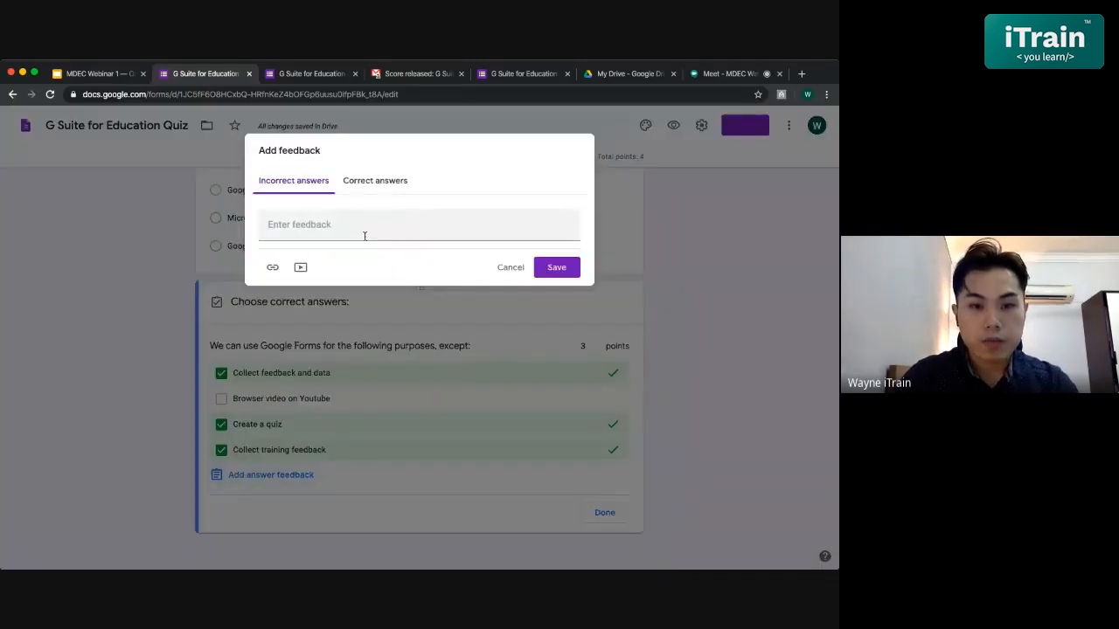
{"action": "type", "text": "W"}
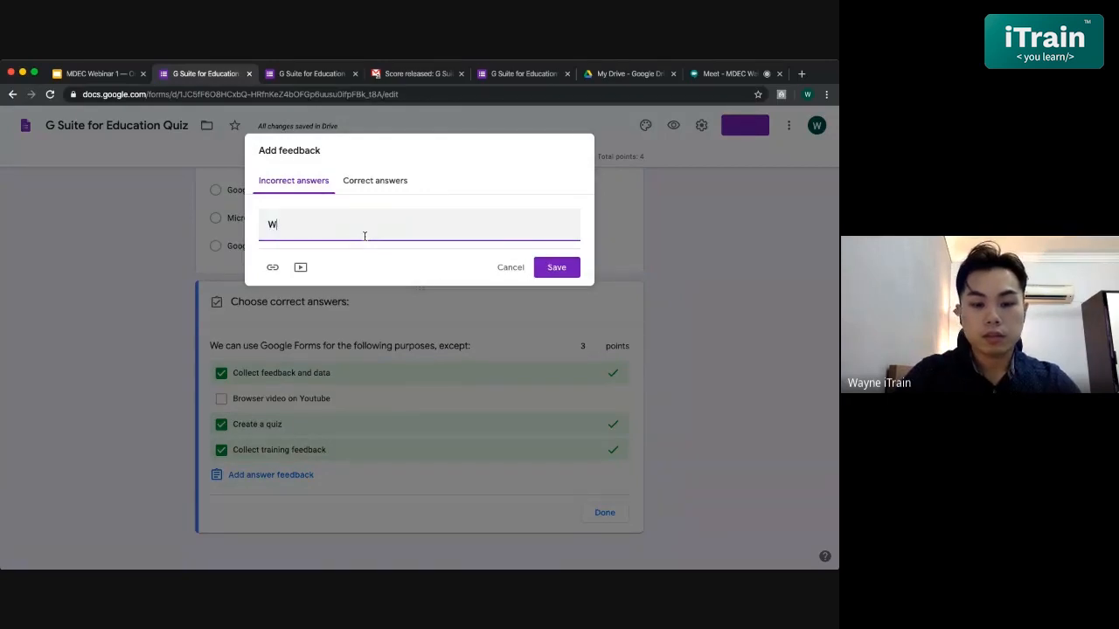
{"action": "type", "text": "rong answw"}
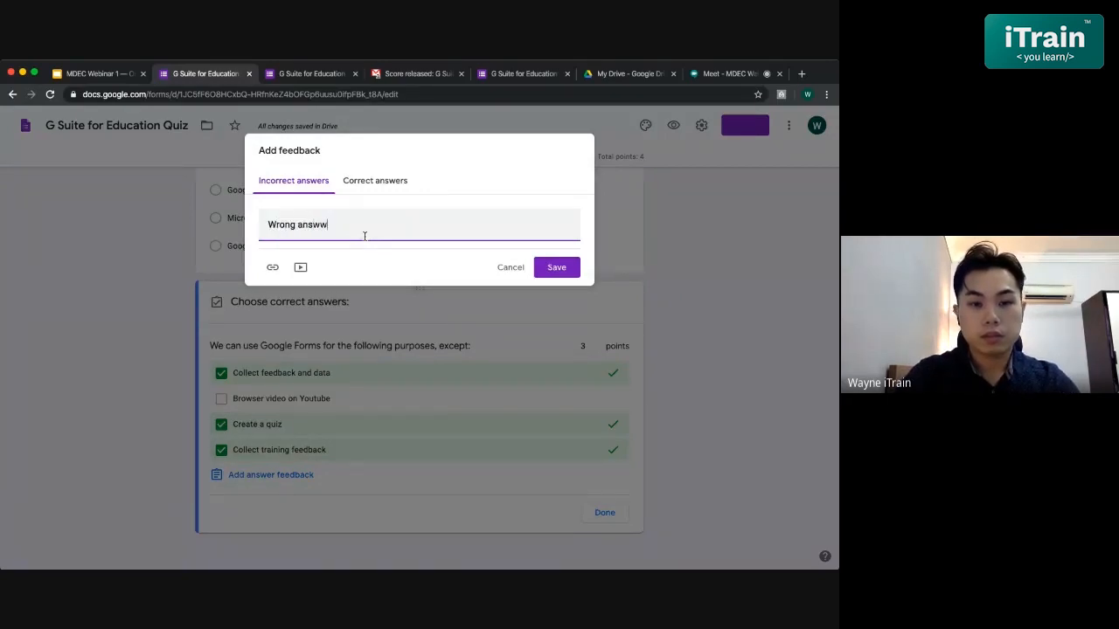
{"action": "key", "text": "BackSpace"}
{"action": "type", "text": "er. "}
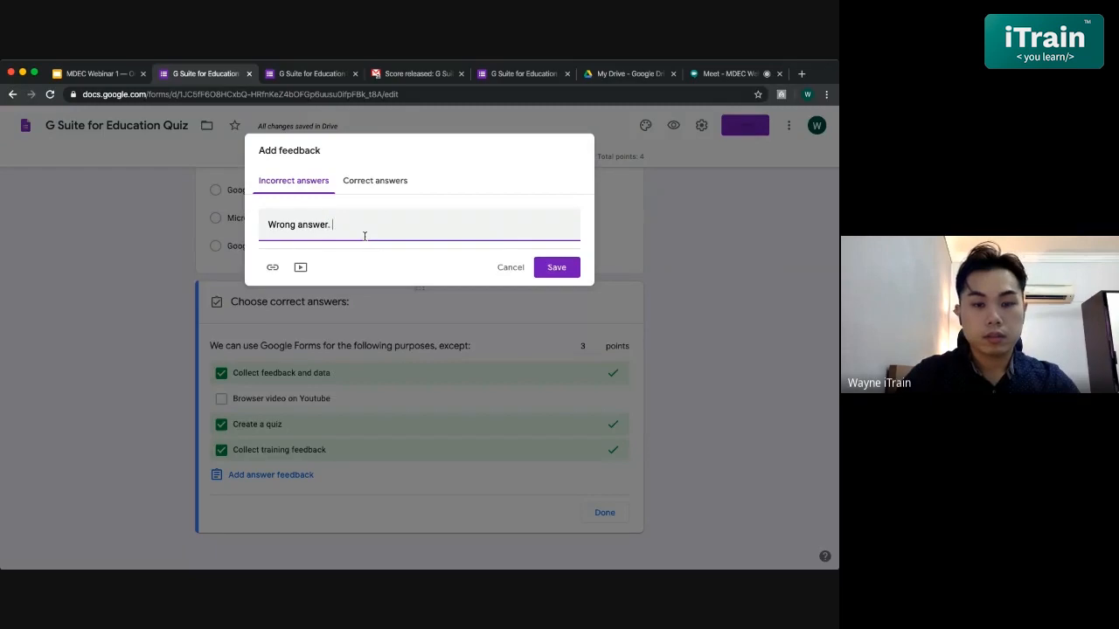
{"action": "type", "text": "You can't "}
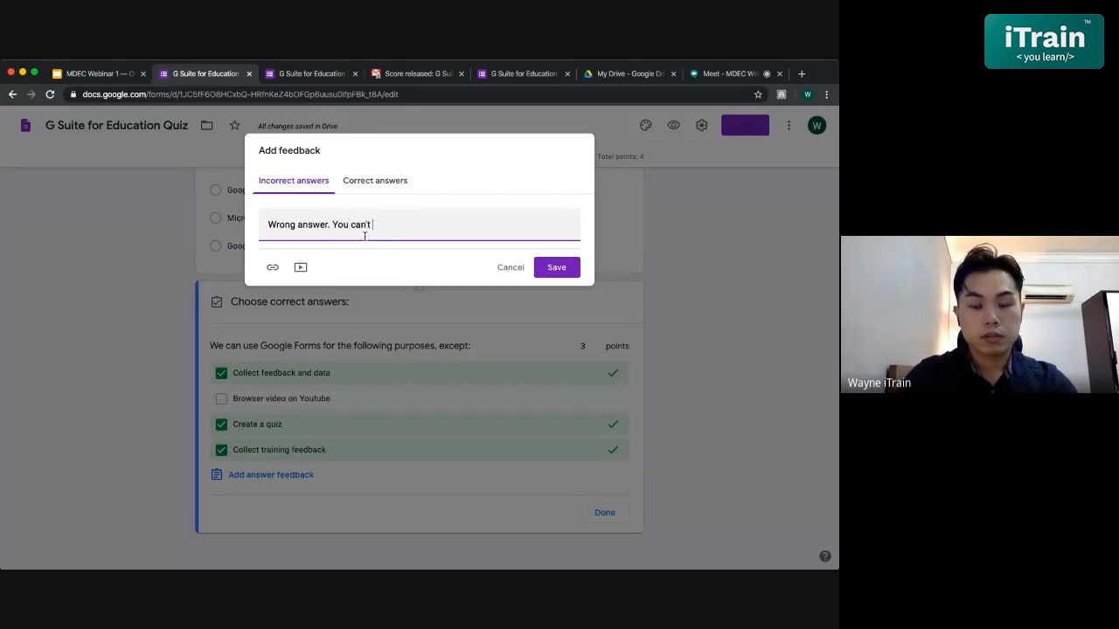
{"action": "type", "text": "use Google Form"}
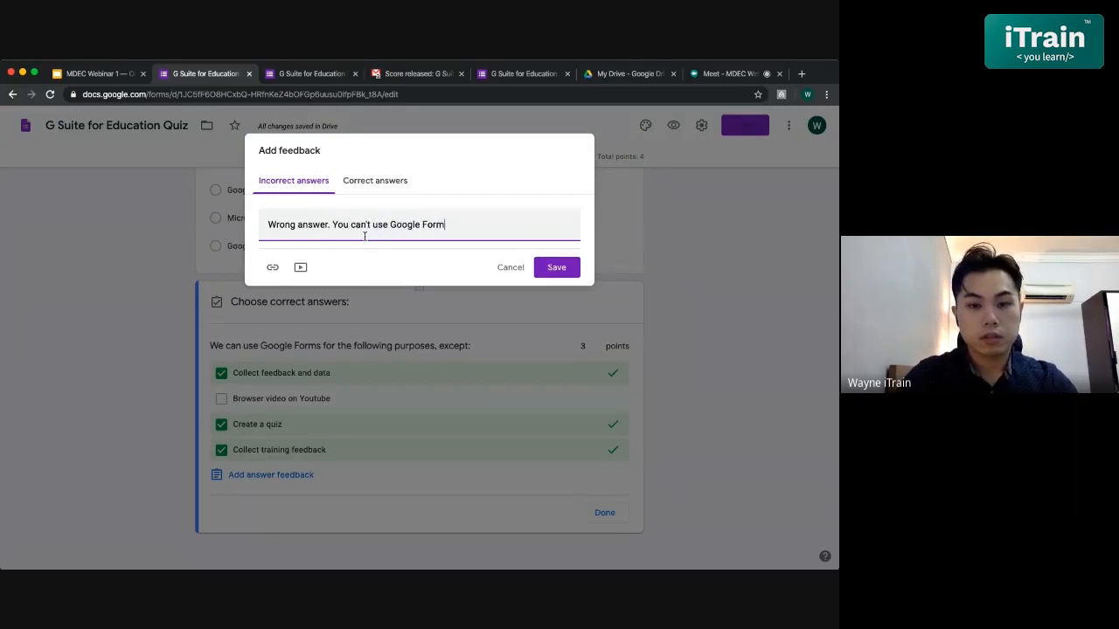
{"action": "type", "text": "s to browse"}
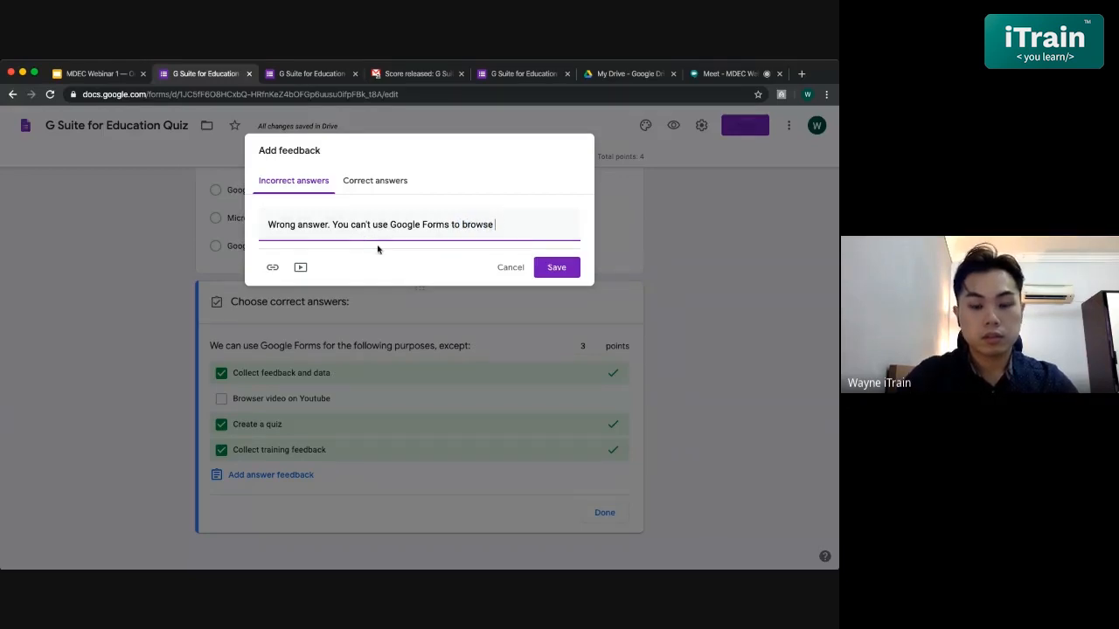
{"action": "type", "text": " Youtube video"}
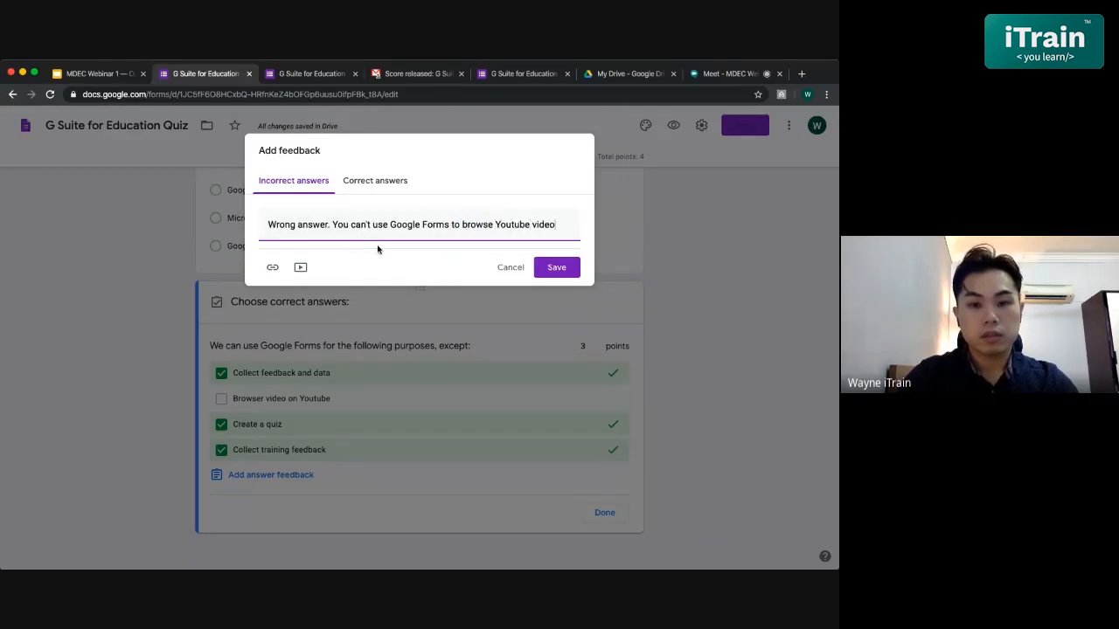
{"action": "type", "text": "."}
{"action": "left_click", "coordinate": [358, 185]}
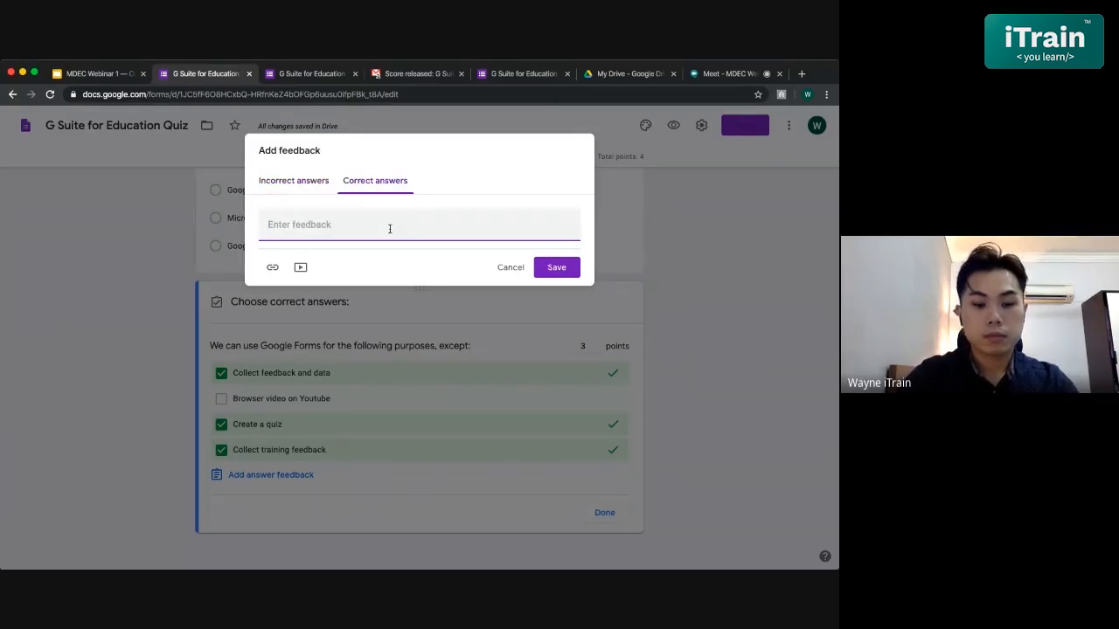
{"action": "type", "text": "Good job!"}
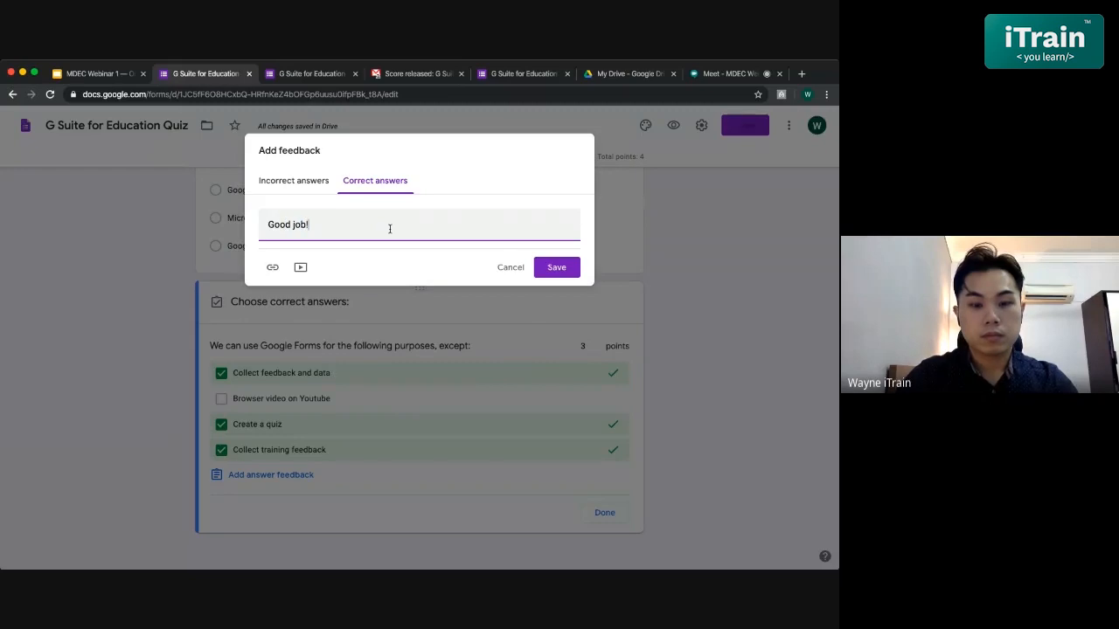
{"action": "left_click", "coordinate": [556, 268]}
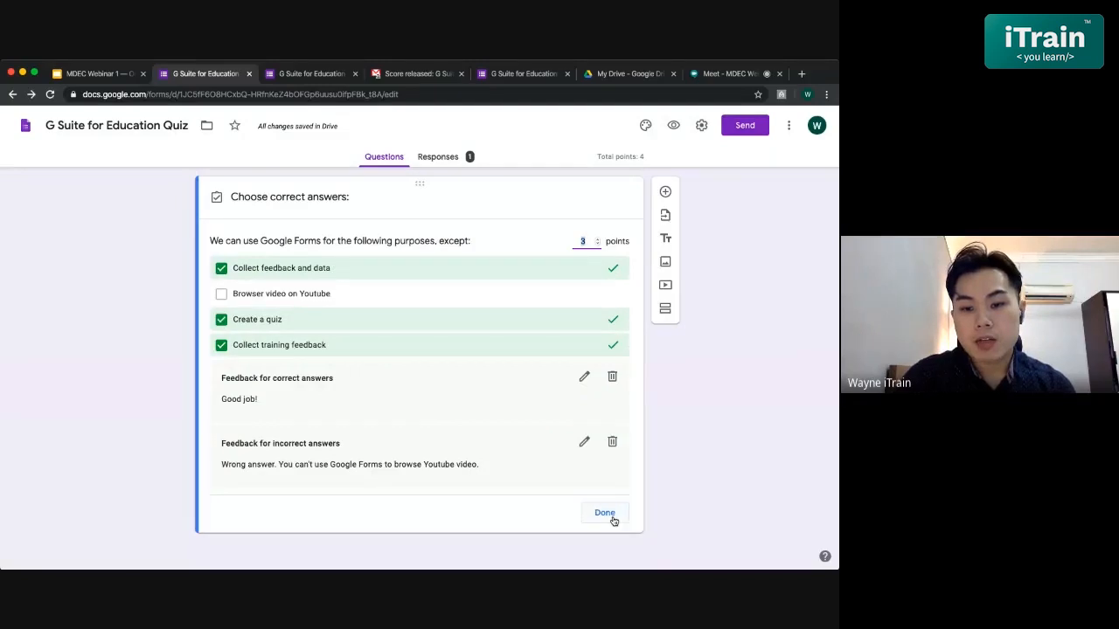
{"action": "left_click", "coordinate": [605, 513]}
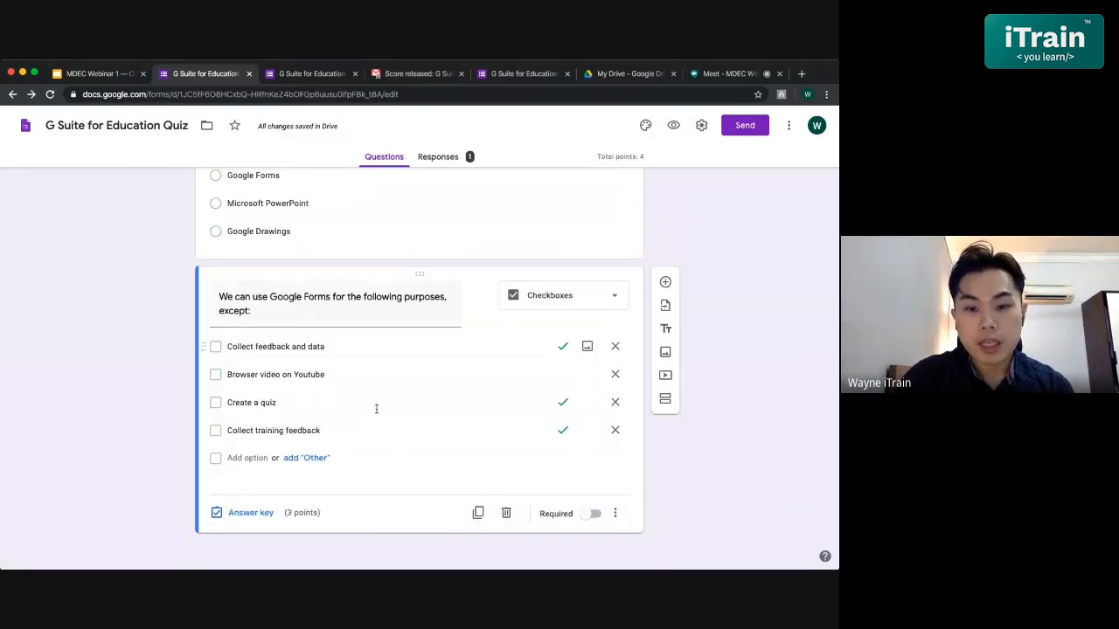
- Correct the option to 'Browse video on Youtube' and make the question required
{"action": "left_click", "coordinate": [255, 374]}
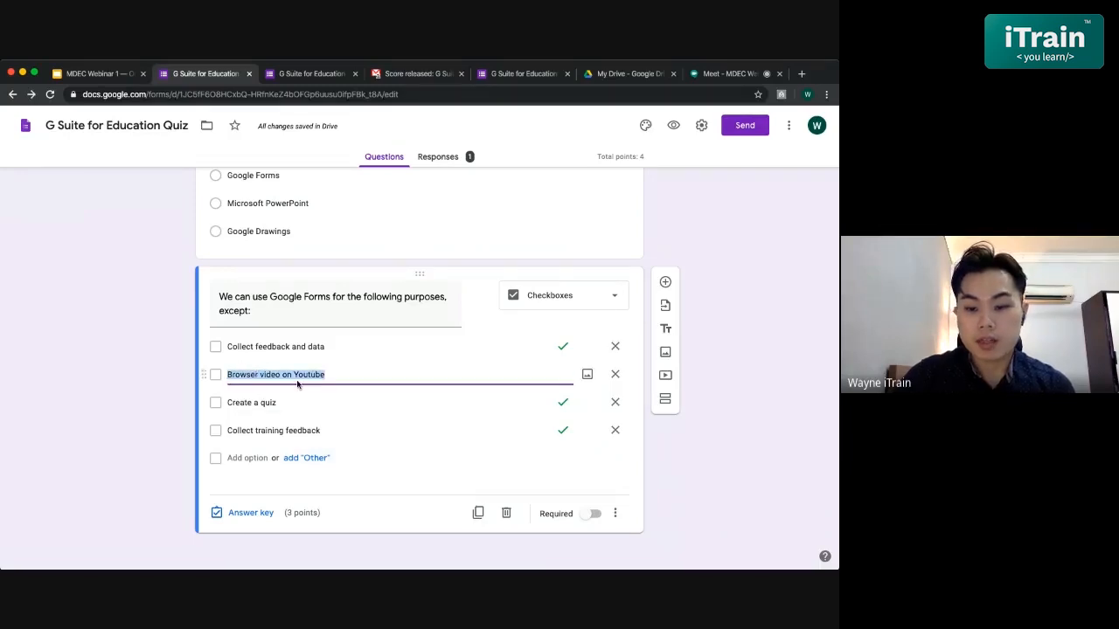
{"action": "key", "text": "Right"}
{"action": "key", "text": "Left"}
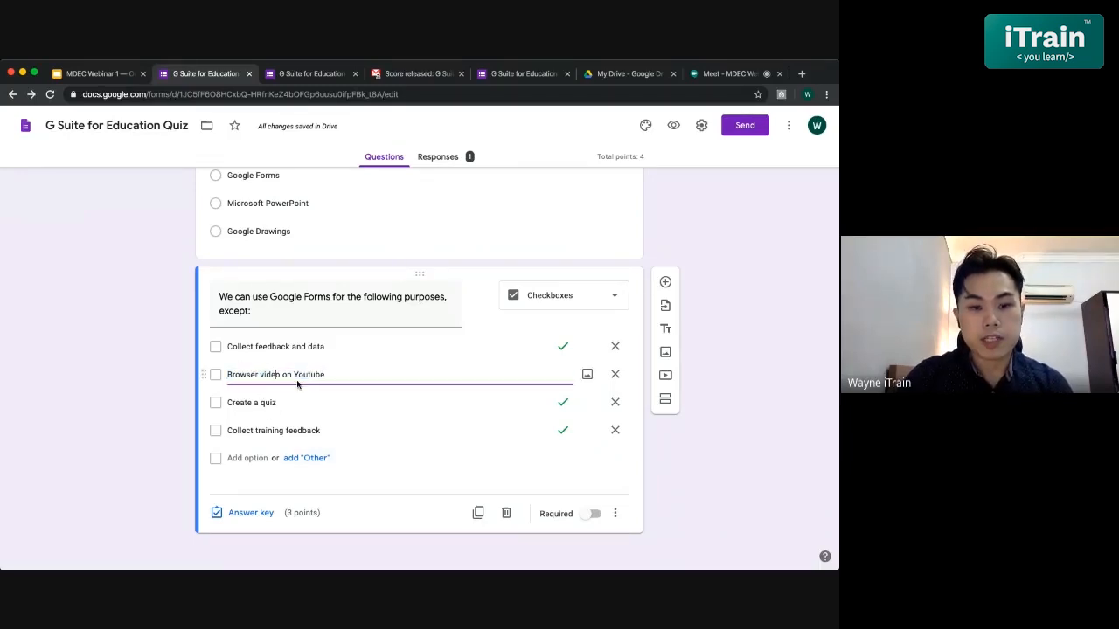
{"action": "key", "text": "BackSpace"}
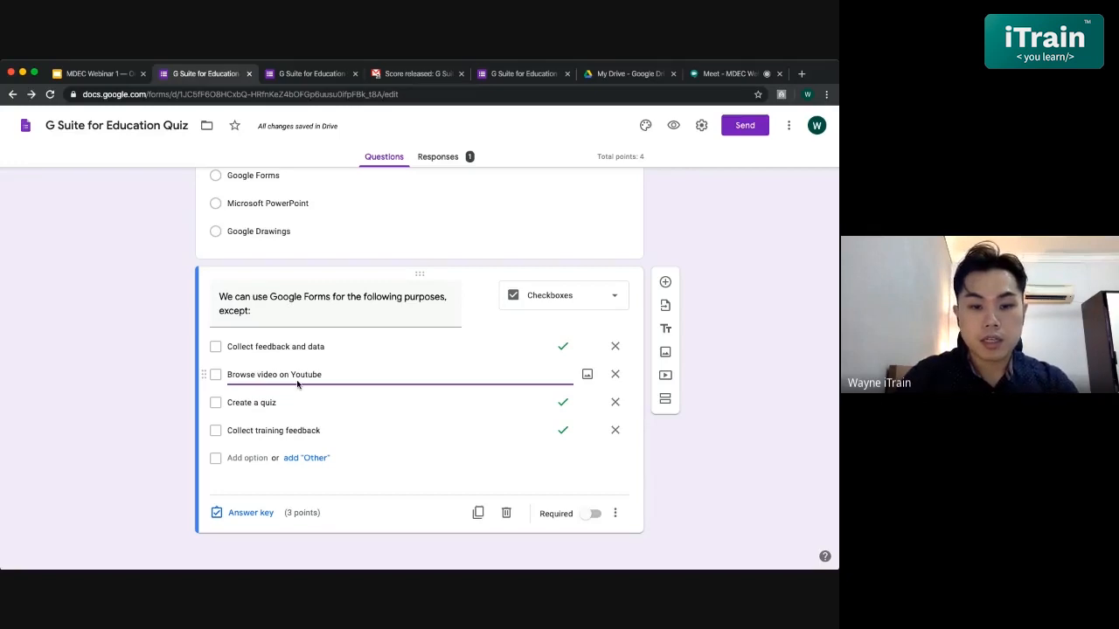
{"action": "left_click", "coordinate": [387, 470]}
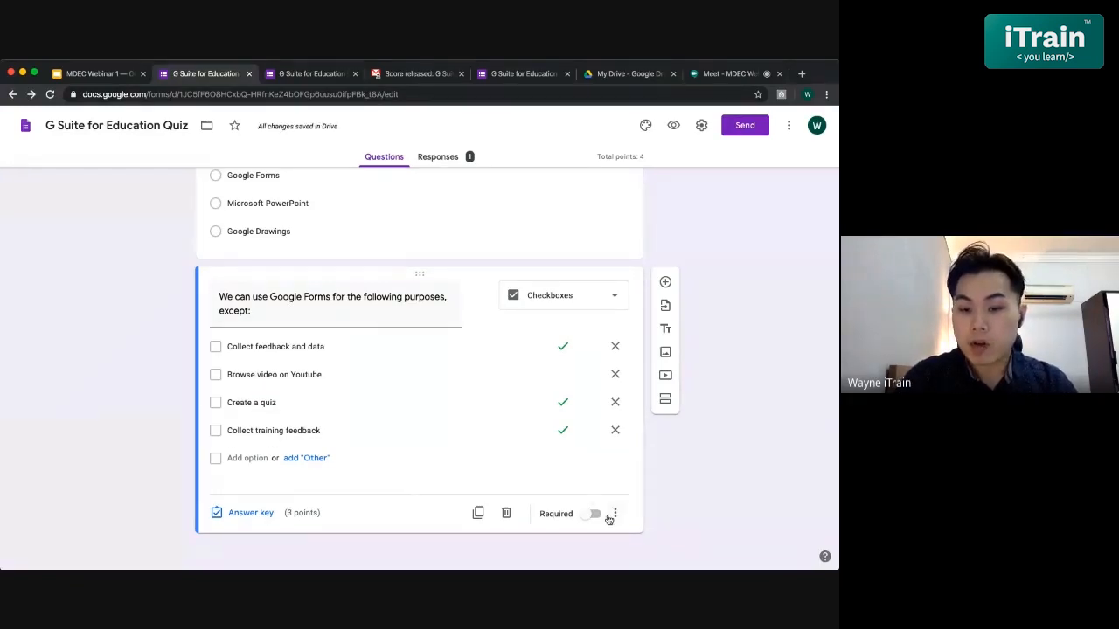
{"action": "left_click", "coordinate": [594, 514]}
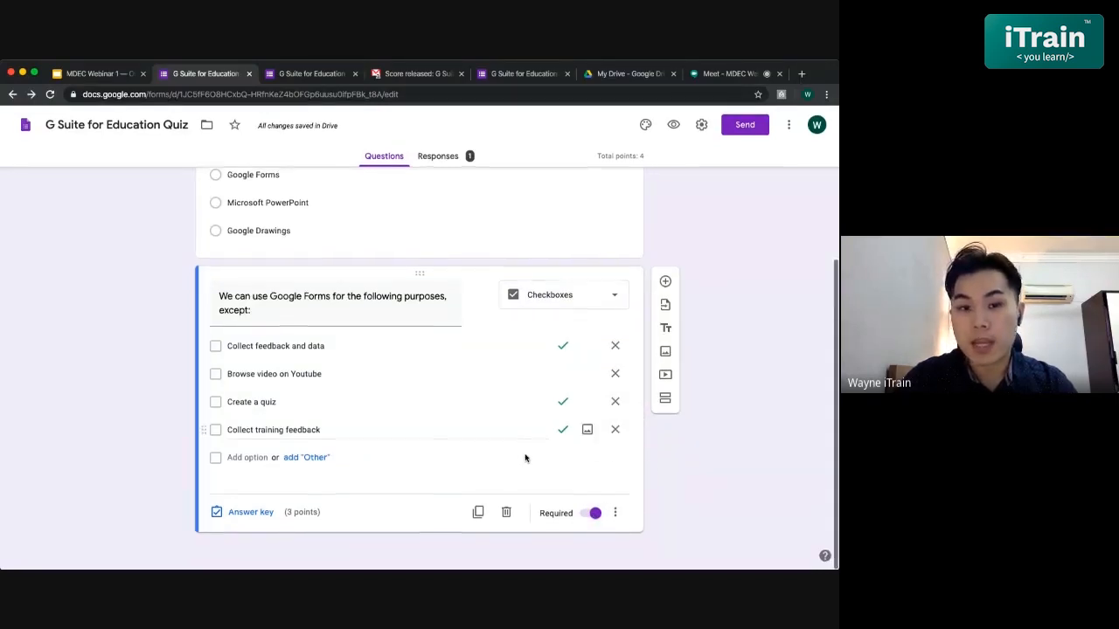
- Remove the one-response limit in the quiz settings, save, and preview the live quiz
{"action": "left_click", "coordinate": [672, 133]}
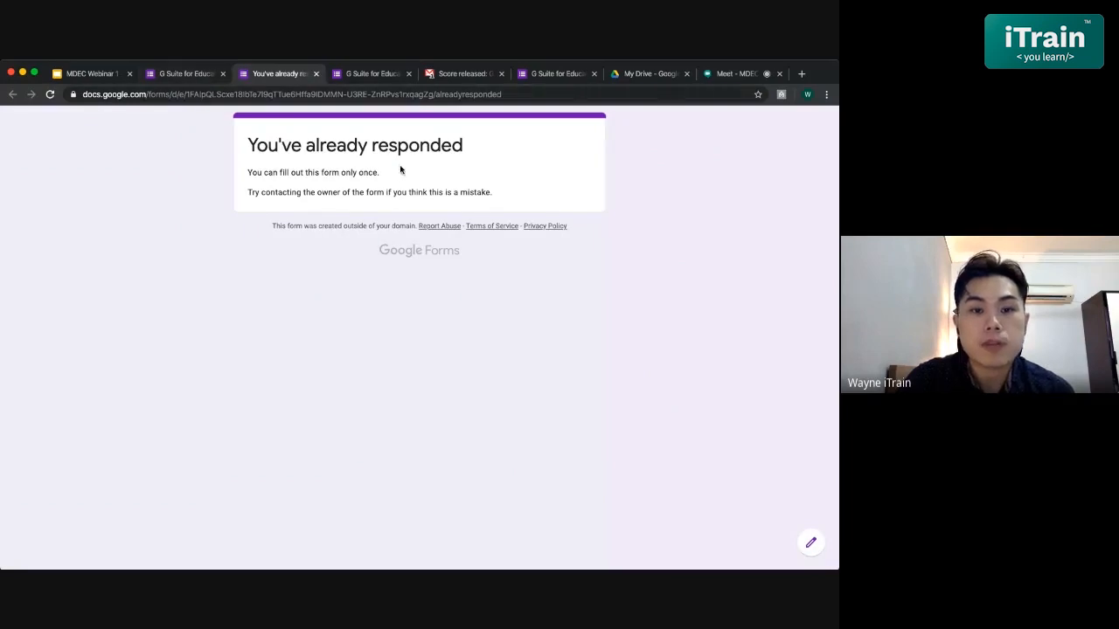
{"action": "left_click", "coordinate": [178, 73]}
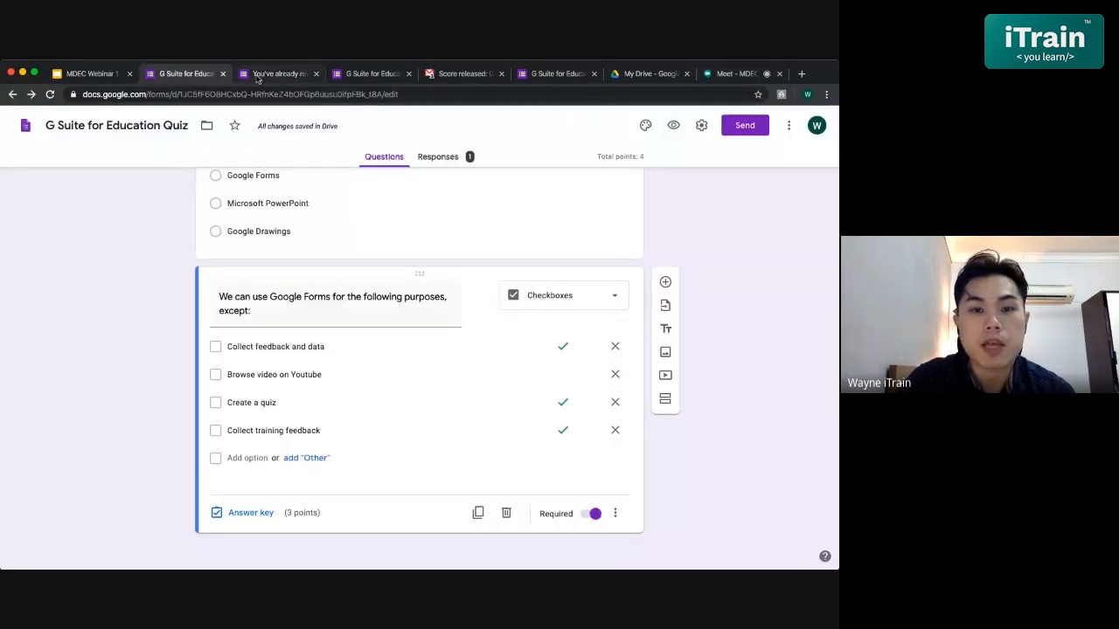
{"action": "left_click", "coordinate": [703, 126]}
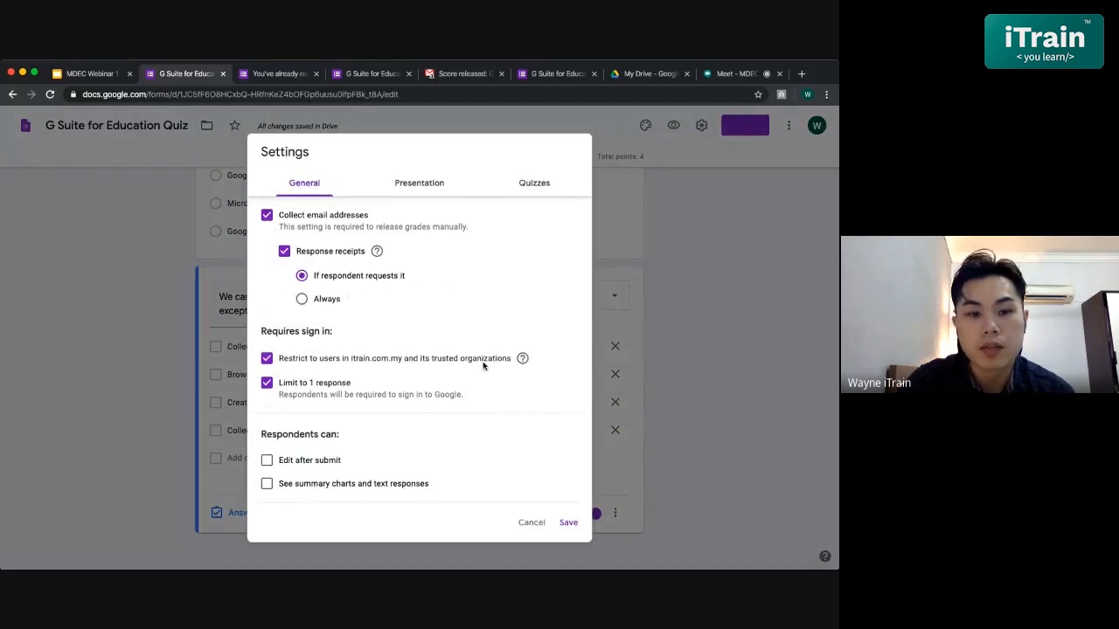
{"action": "left_click", "coordinate": [267, 383]}
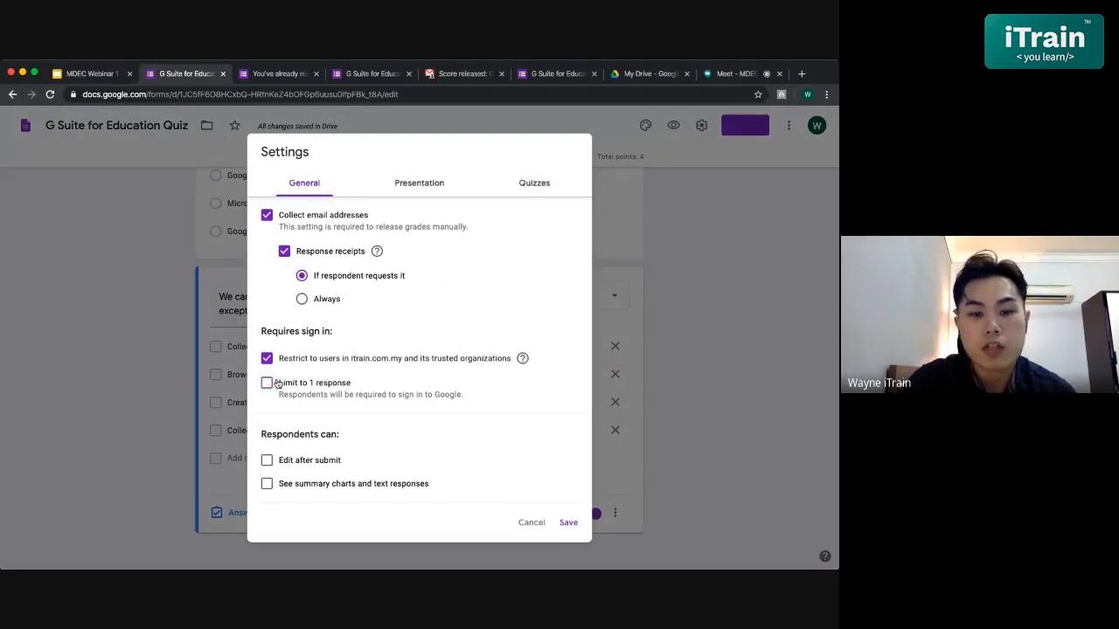
{"action": "left_click", "coordinate": [568, 522]}
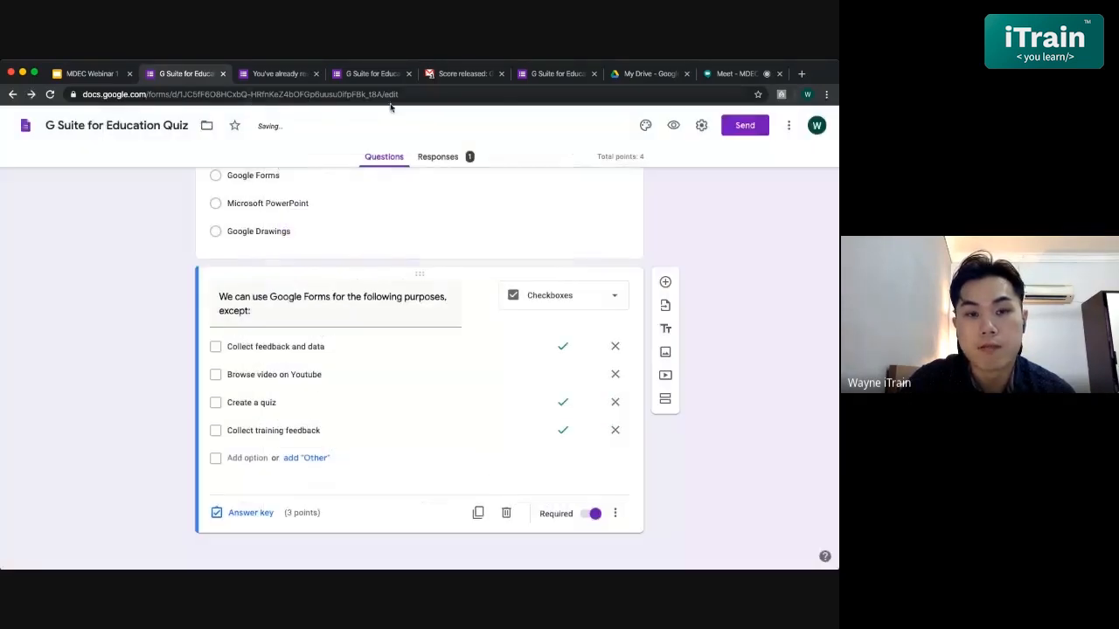
{"action": "left_click", "coordinate": [673, 126]}
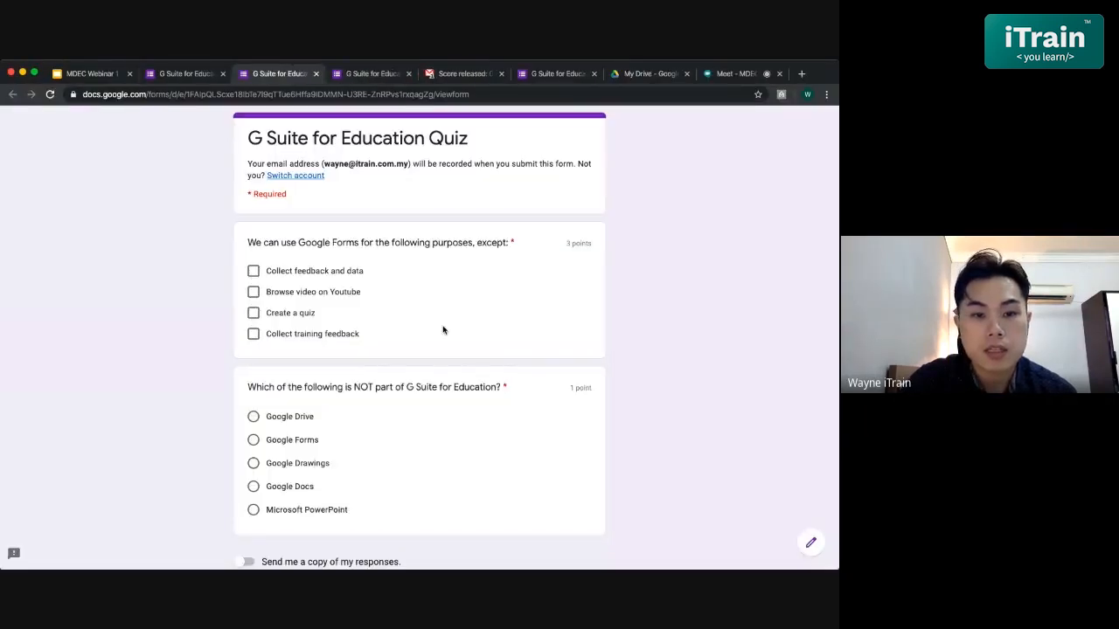
{"action": "scroll", "coordinate": [442, 328], "scroll_direction": "down", "scroll_amount": 1}
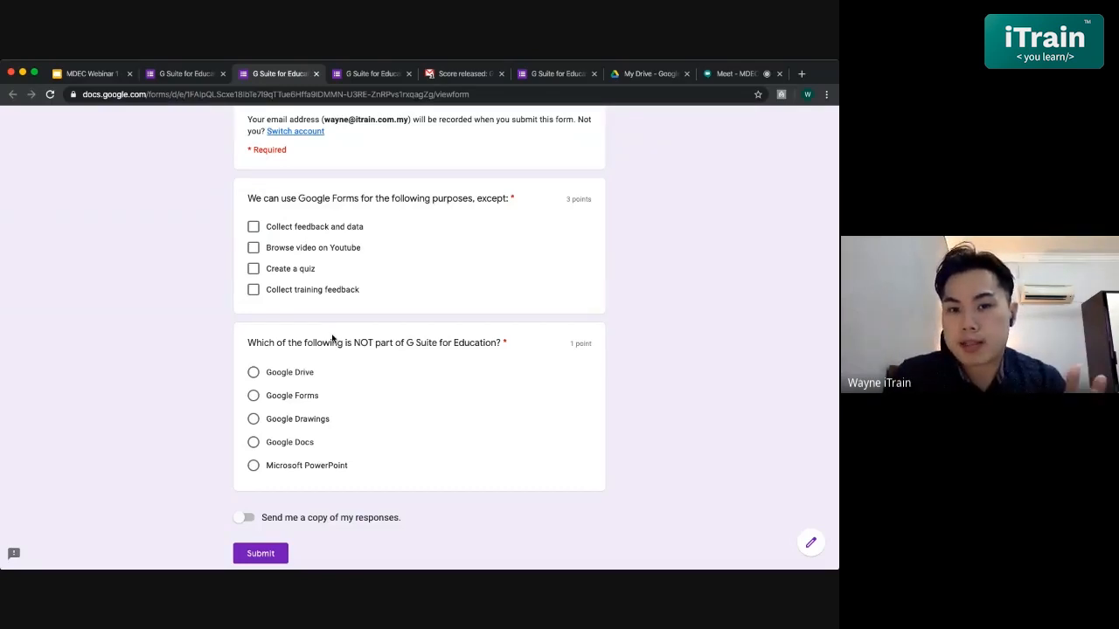
{"action": "scroll", "coordinate": [332, 339], "scroll_direction": "up", "scroll_amount": 1}
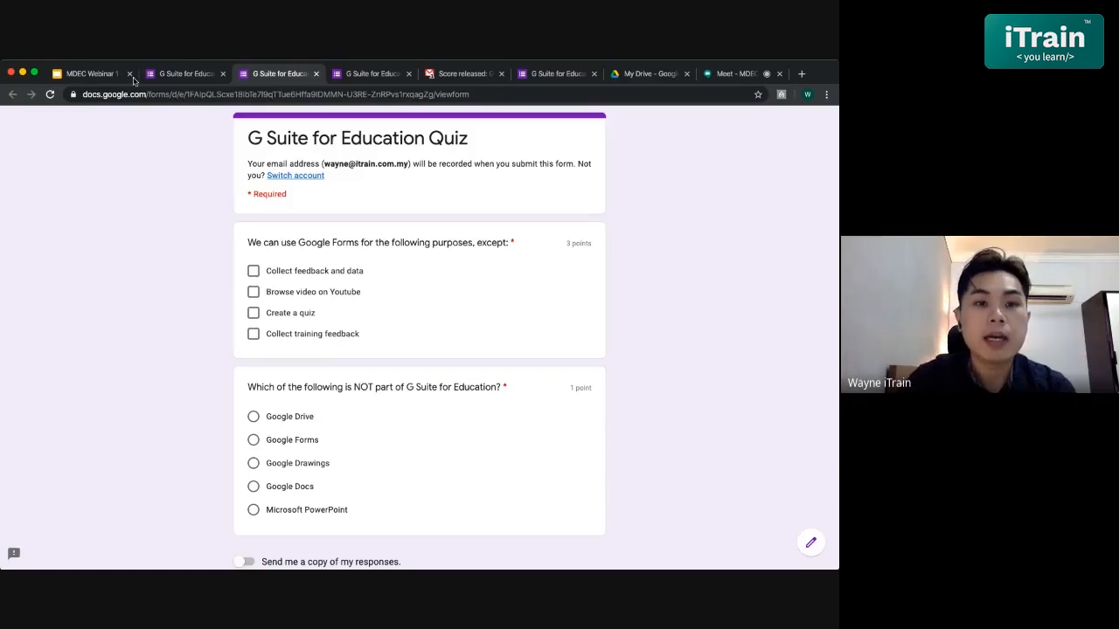
- Return to the quiz editor and open the Insert image window at the checkbox question
{"action": "left_click", "coordinate": [186, 74]}
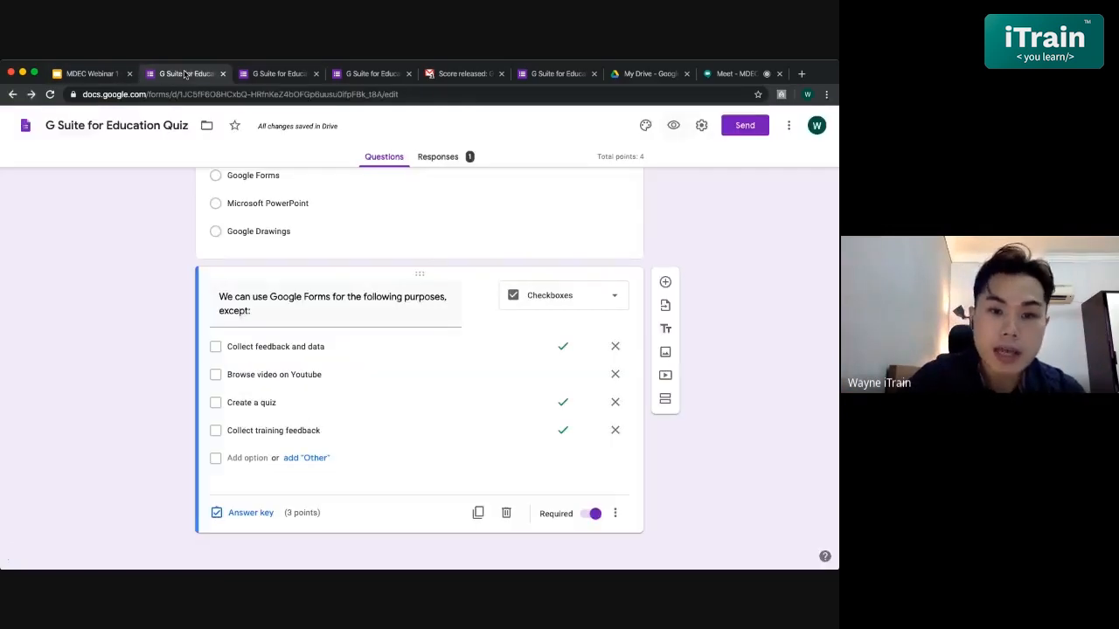
{"action": "triple_click", "coordinate": [395, 321]}
{"action": "left_click", "coordinate": [395, 322]}
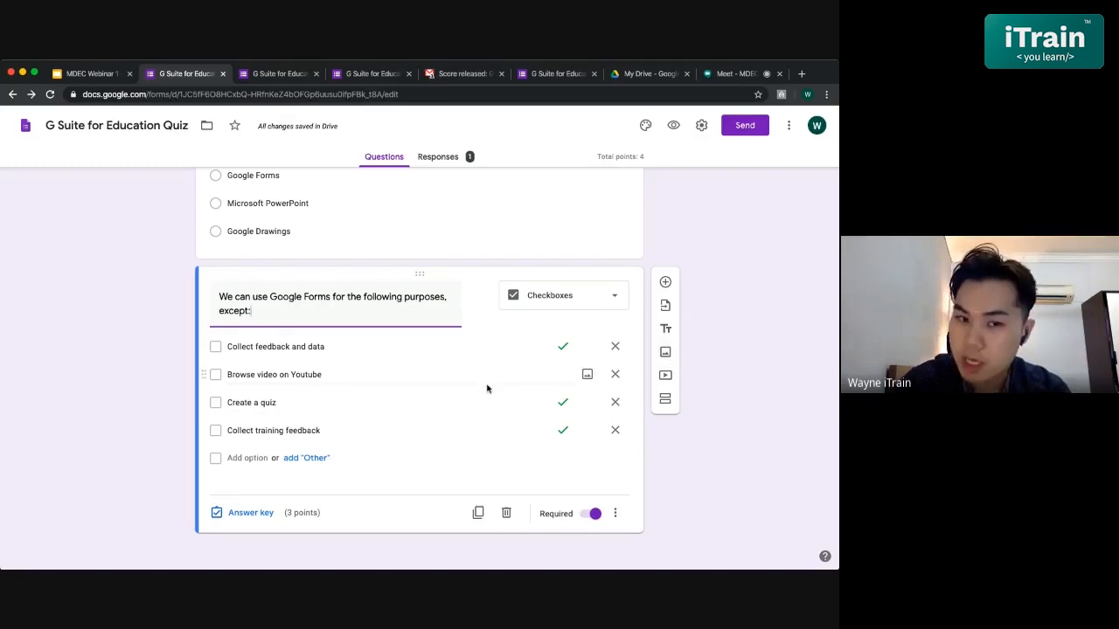
{"action": "left_click", "coordinate": [664, 352]}
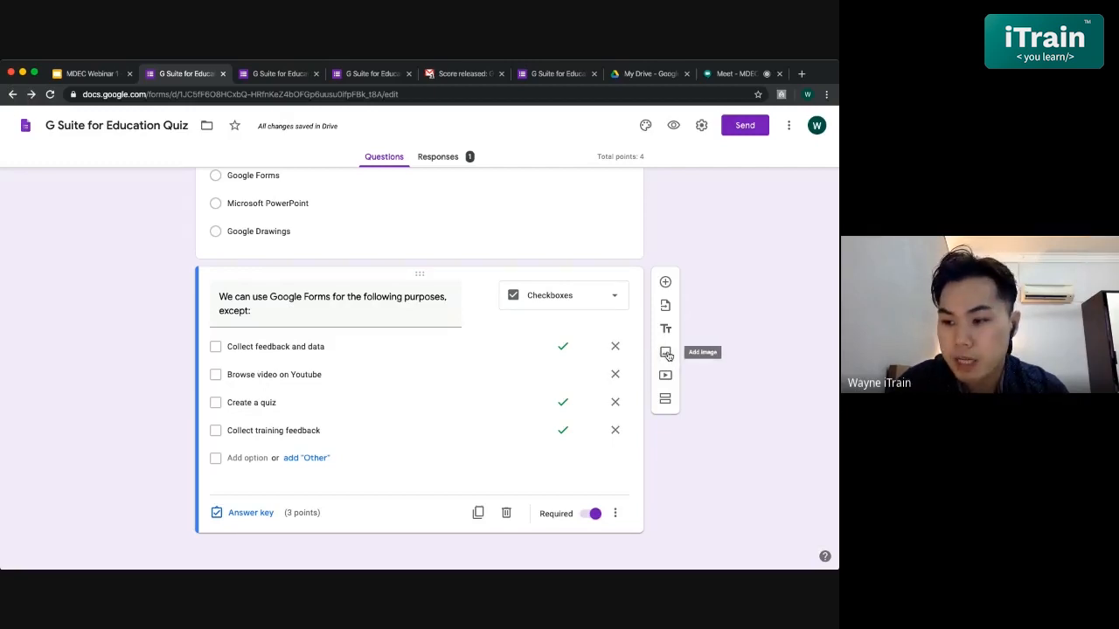
{"action": "left_click", "coordinate": [666, 353]}
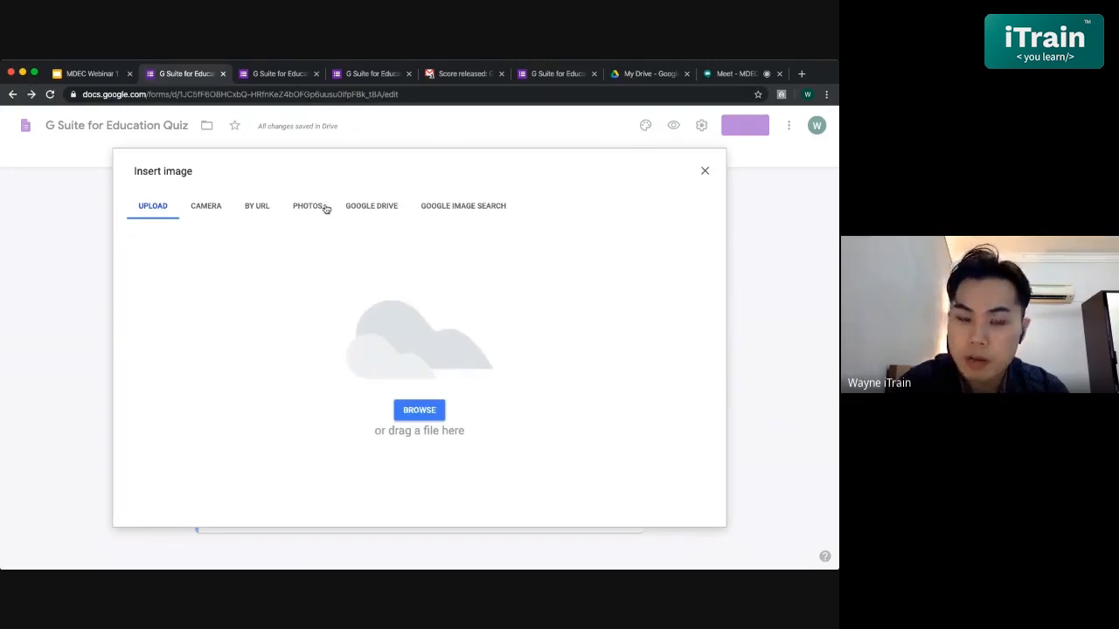
- Search Google Images for 'google forms' and insert the purple Forms logo
{"action": "left_click", "coordinate": [469, 208]}
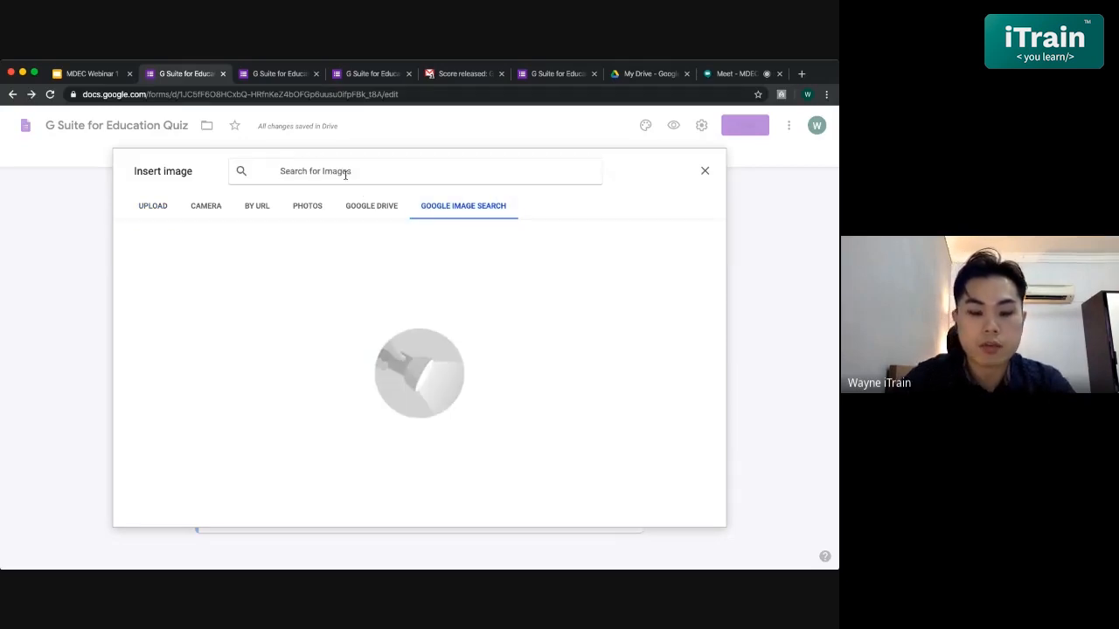
{"action": "left_click", "coordinate": [345, 172]}
{"action": "type", "text": "google forms"}
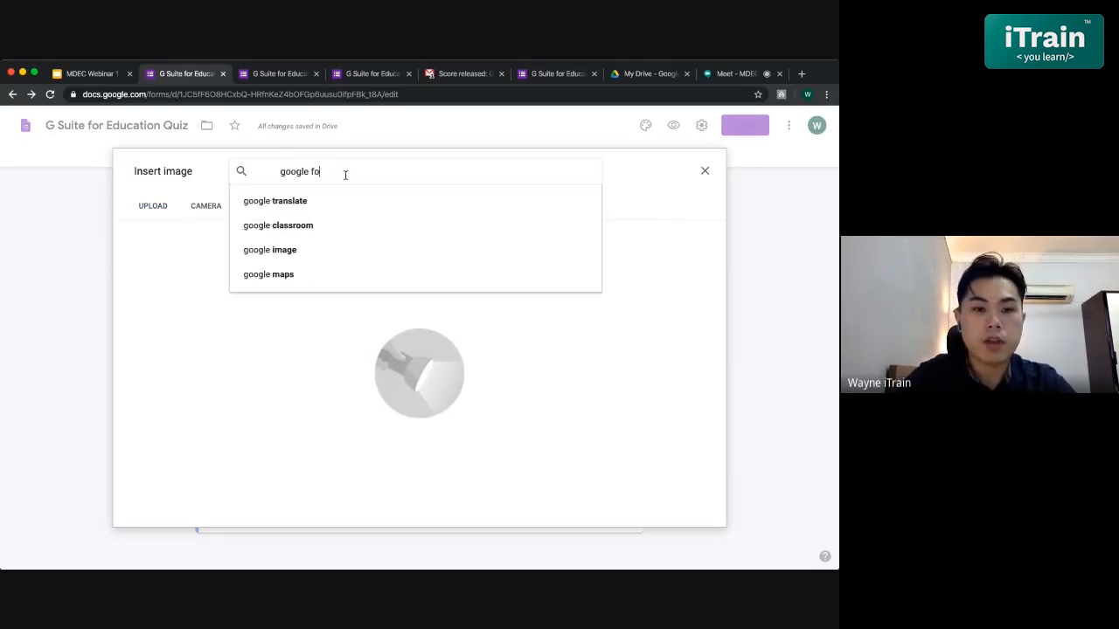
{"action": "key", "text": "Return"}
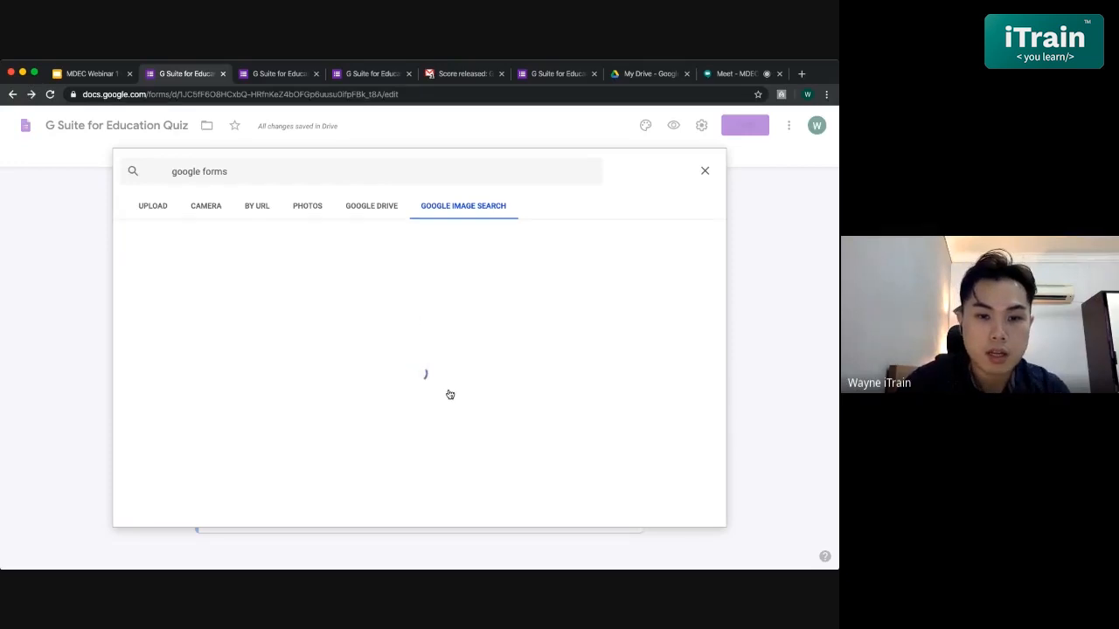
{"action": "left_click", "coordinate": [174, 262]}
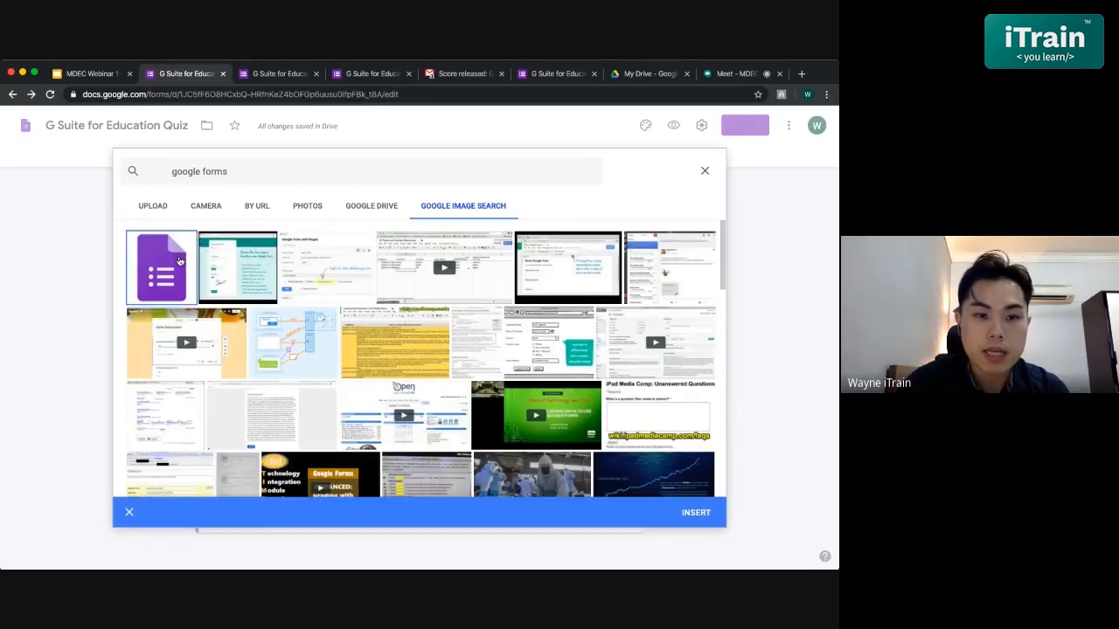
{"action": "left_click", "coordinate": [245, 266]}
{"action": "left_click", "coordinate": [166, 269]}
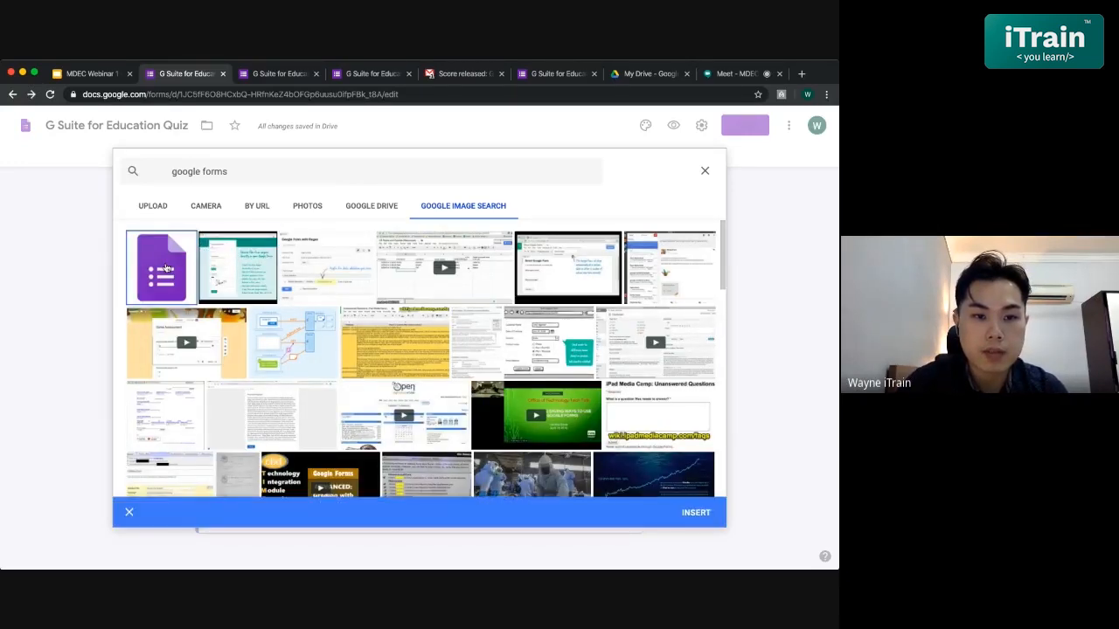
{"action": "left_click", "coordinate": [706, 515]}
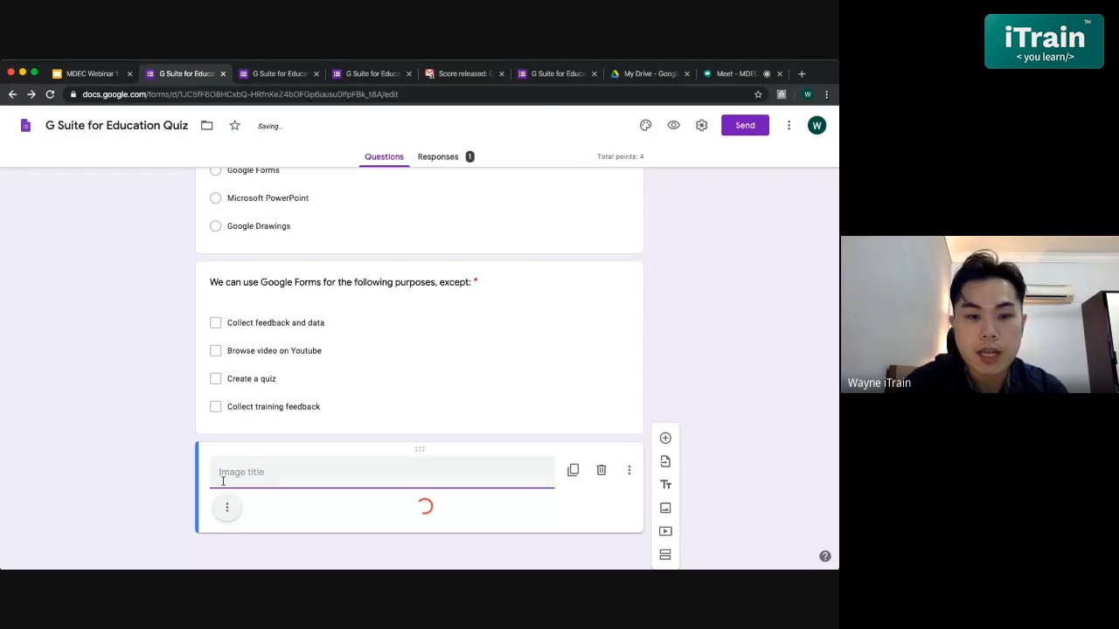
- Move the logo image above the checkbox question and centre-align it
{"action": "left_click_drag", "start_coordinate": [427, 449], "coordinate": [400, 251]}
{"action": "scroll", "coordinate": [412, 371], "scroll_direction": "down", "scroll_amount": 5}
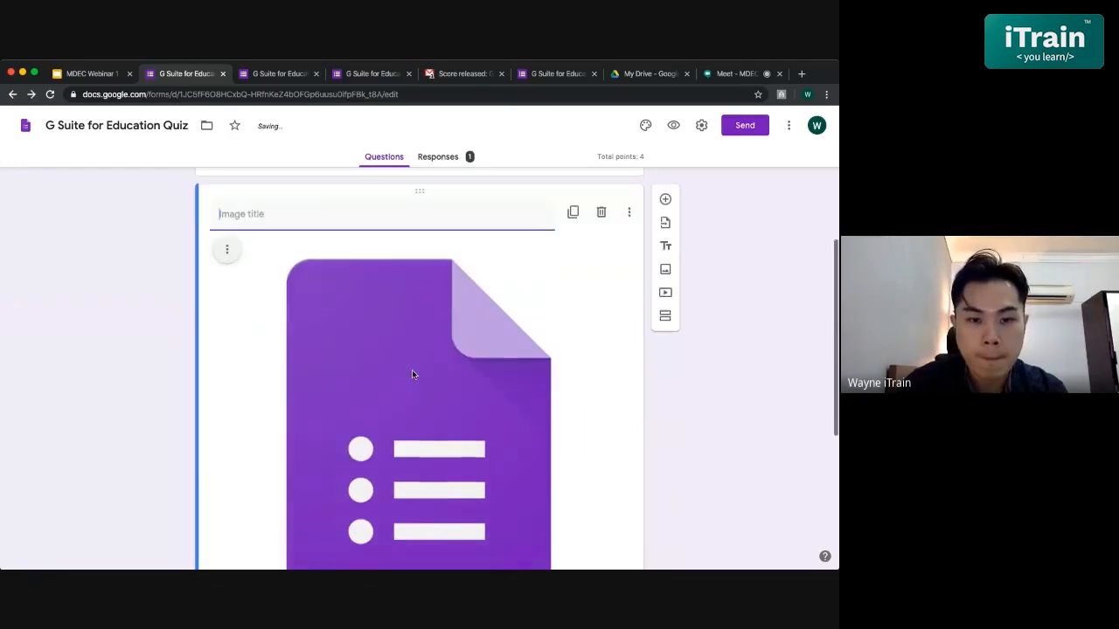
{"action": "scroll", "coordinate": [412, 372], "scroll_direction": "up", "scroll_amount": 5}
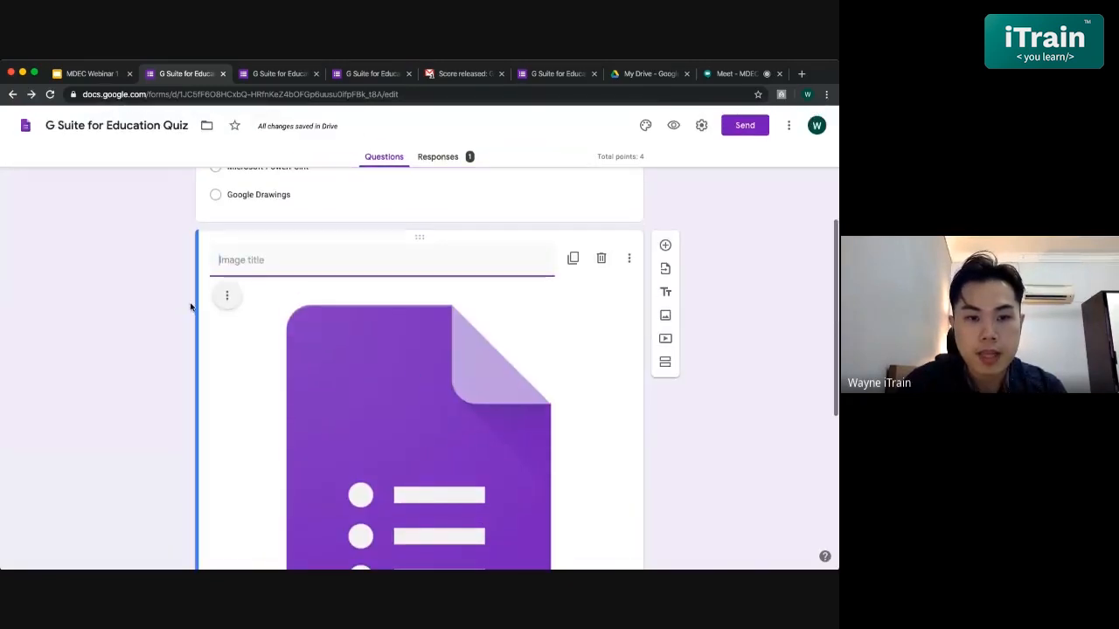
{"action": "left_click", "coordinate": [226, 297]}
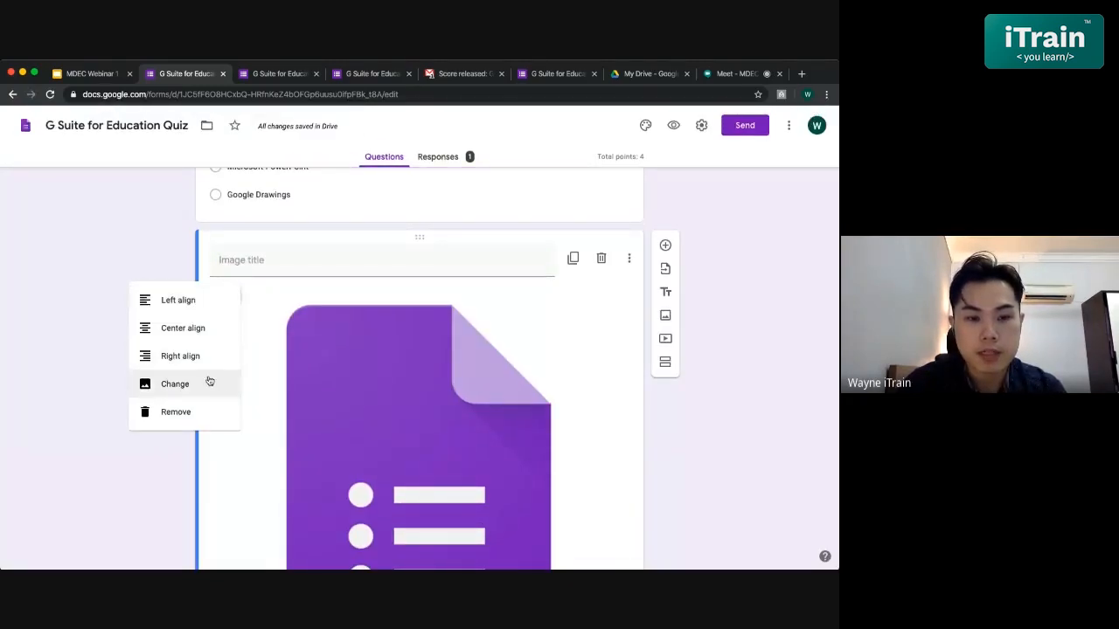
{"action": "left_click", "coordinate": [191, 328]}
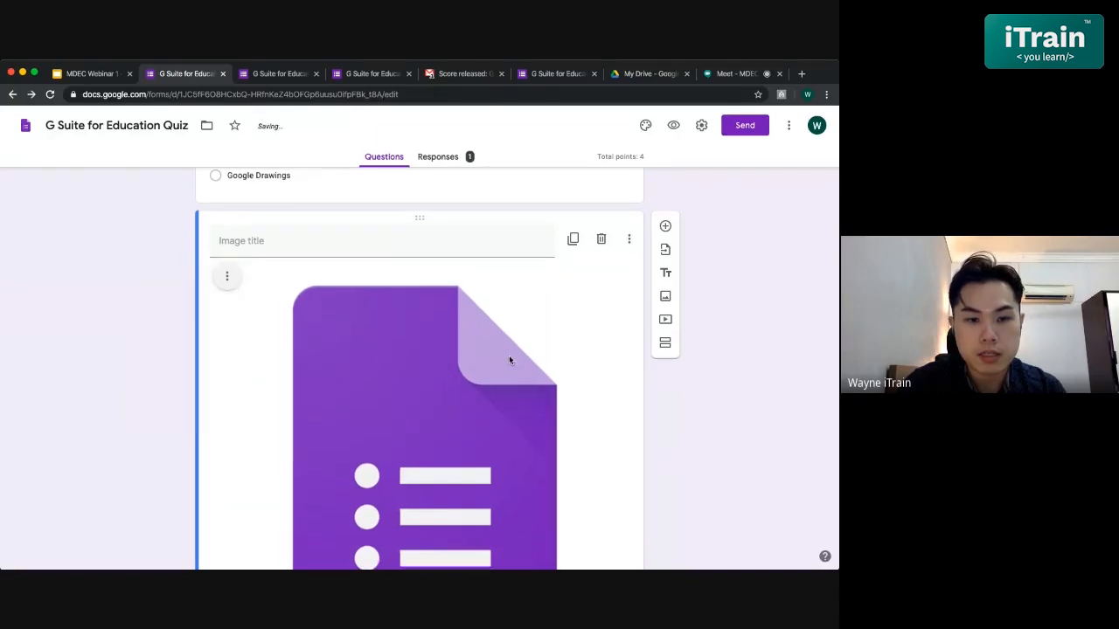
- Shrink the logo image to a small size by dragging its corner handle
{"action": "scroll", "coordinate": [509, 355], "scroll_direction": "down", "scroll_amount": 4}
{"action": "left_click", "coordinate": [489, 322]}
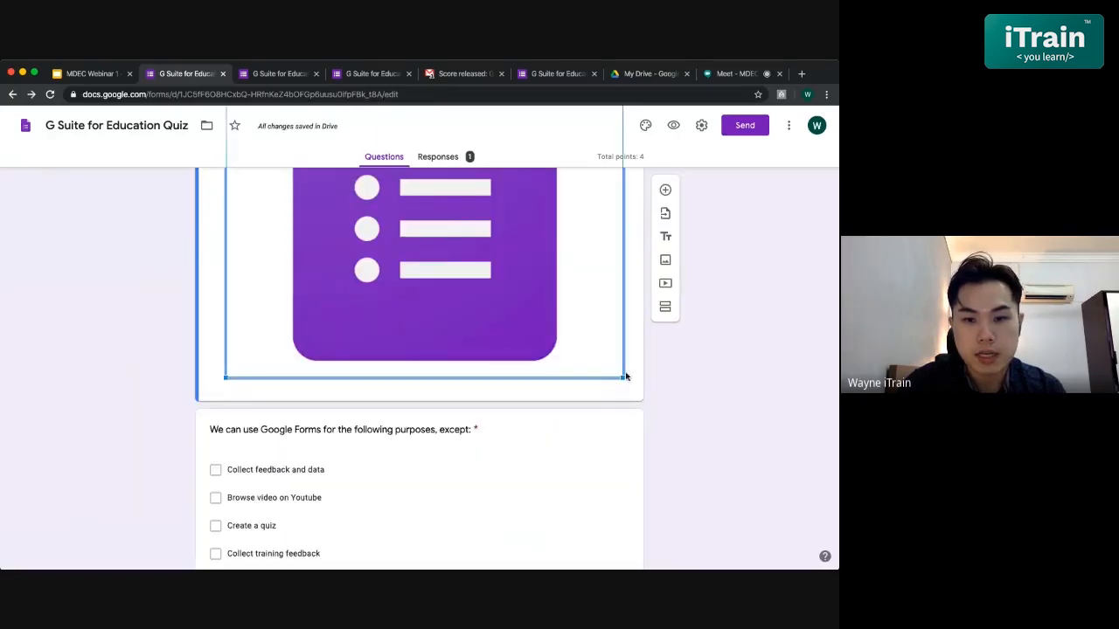
{"action": "left_click_drag", "start_coordinate": [622, 378], "coordinate": [451, 255]}
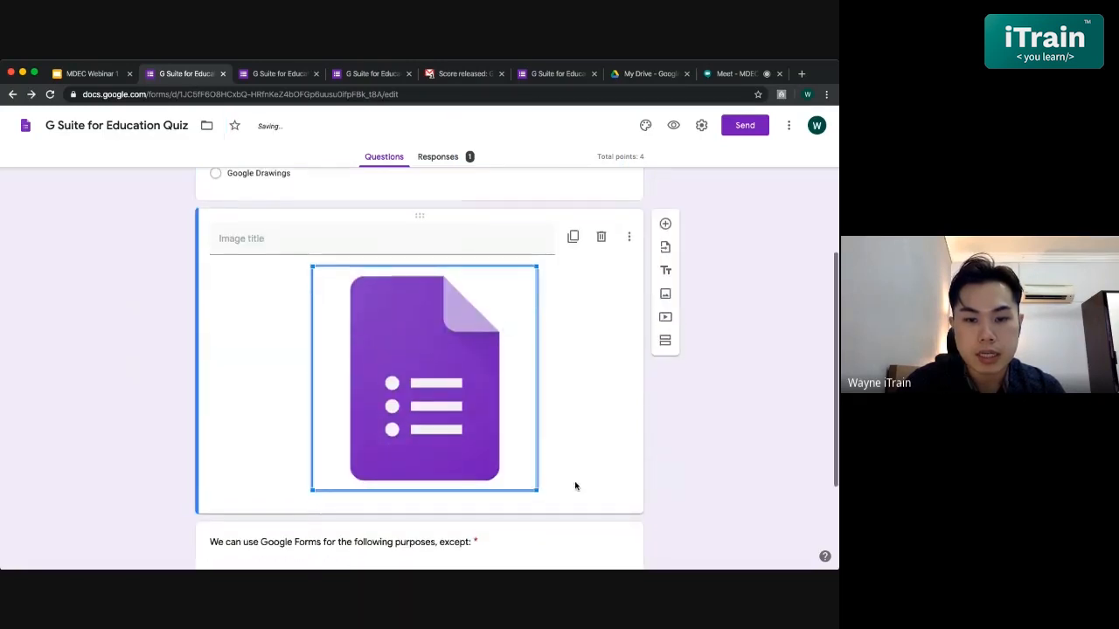
{"action": "left_click_drag", "start_coordinate": [536, 491], "coordinate": [428, 381]}
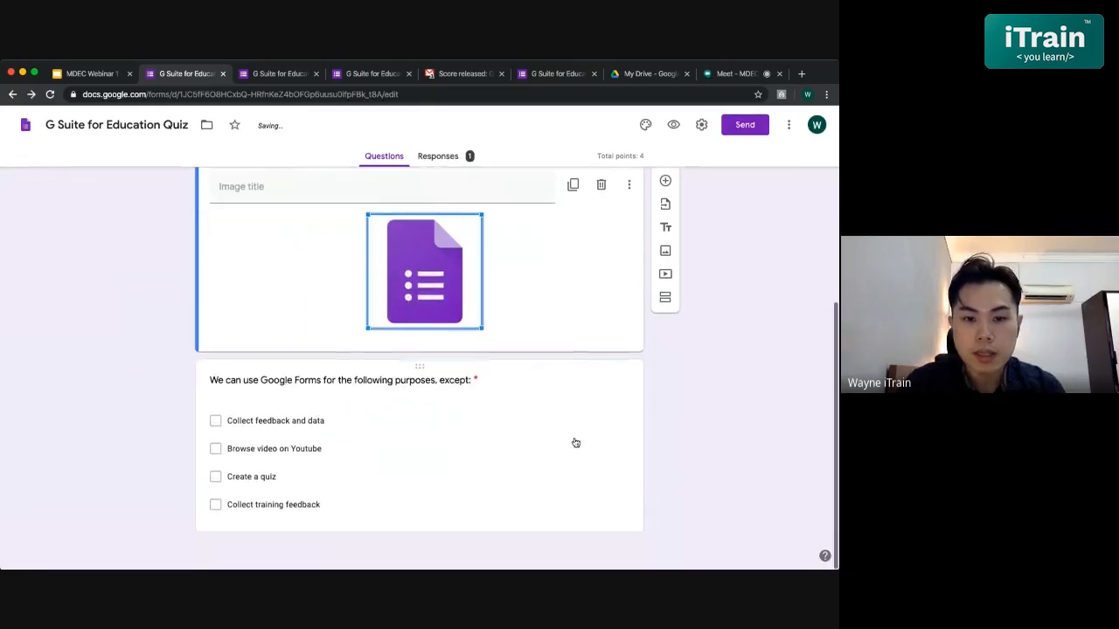
{"action": "left_click", "coordinate": [576, 443]}
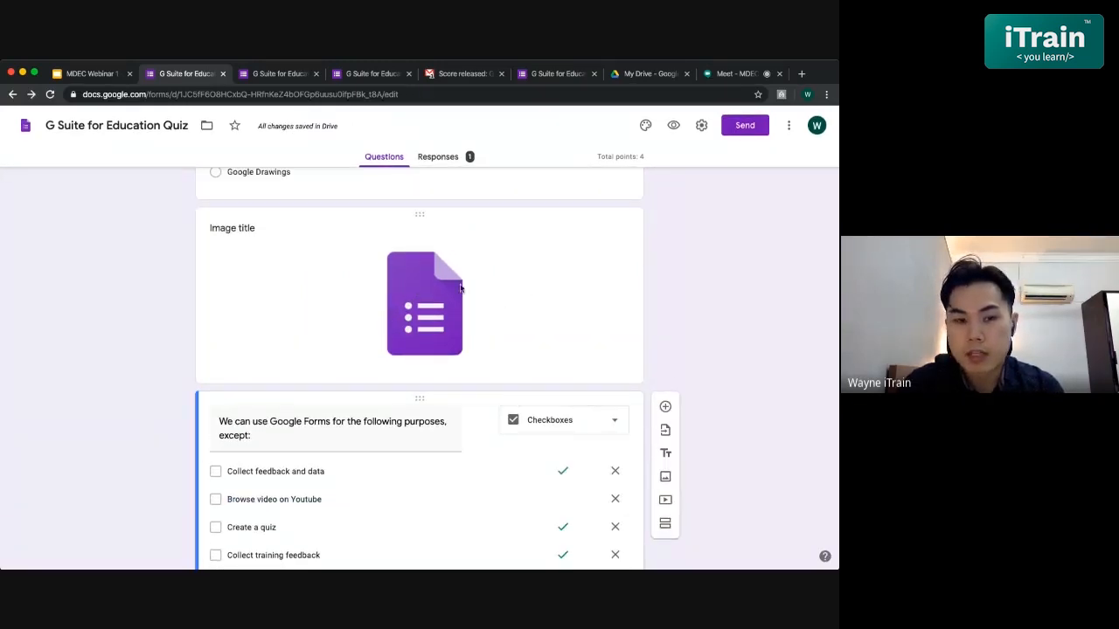
{"action": "left_click", "coordinate": [261, 234]}
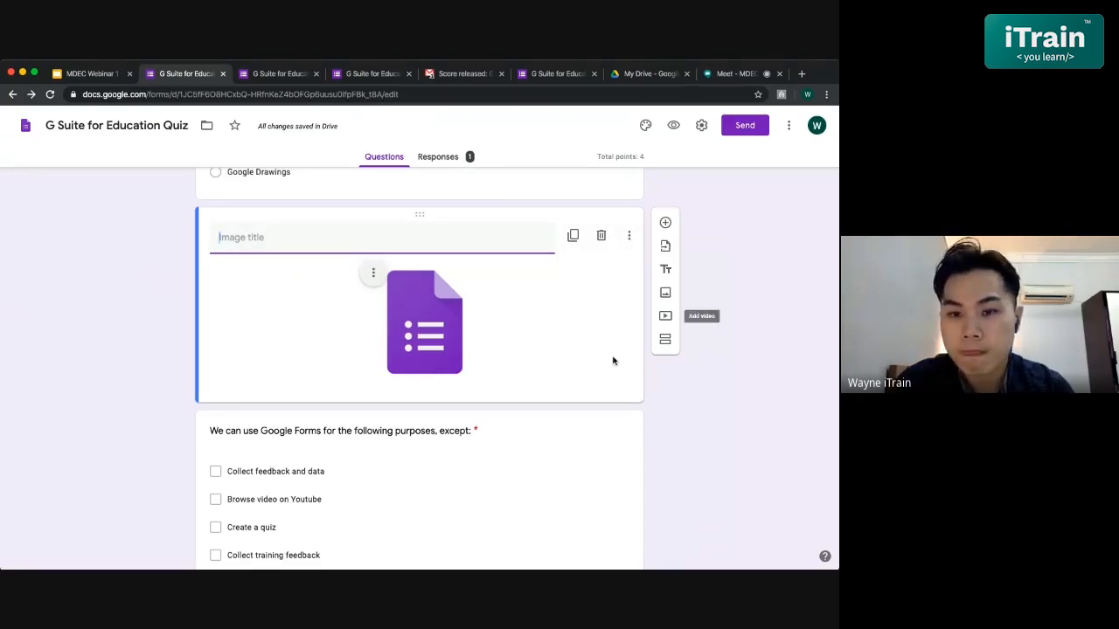
{"action": "scroll", "coordinate": [612, 361], "scroll_direction": "down", "scroll_amount": 2}
{"action": "left_click", "coordinate": [366, 441]}
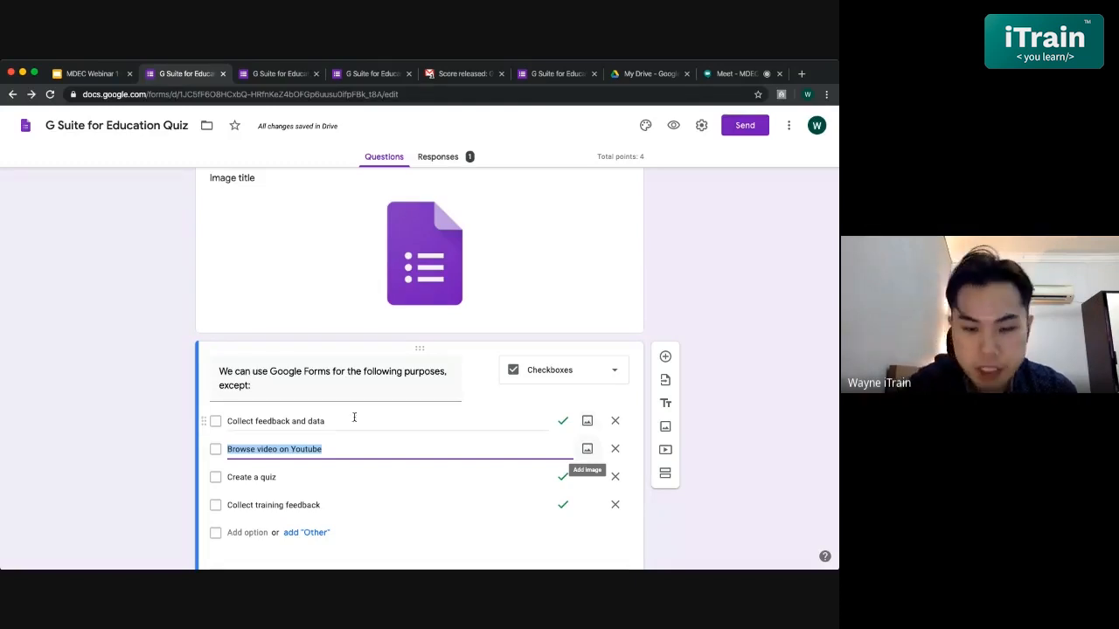
{"action": "triple_click", "coordinate": [336, 376]}
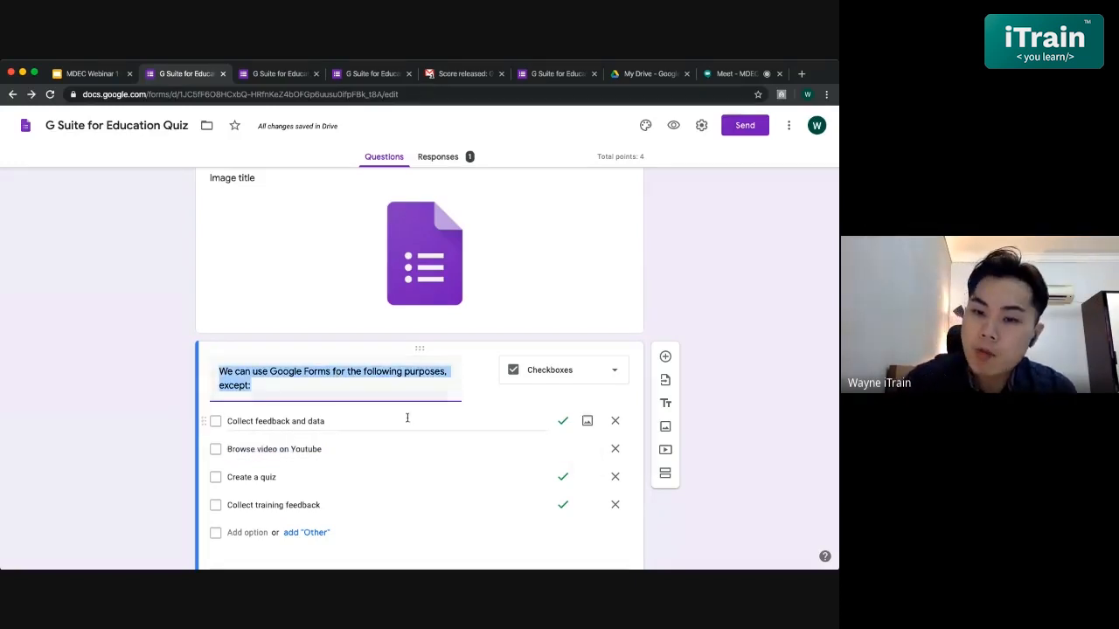
{"action": "scroll", "coordinate": [408, 418], "scroll_direction": "down", "scroll_amount": 2}
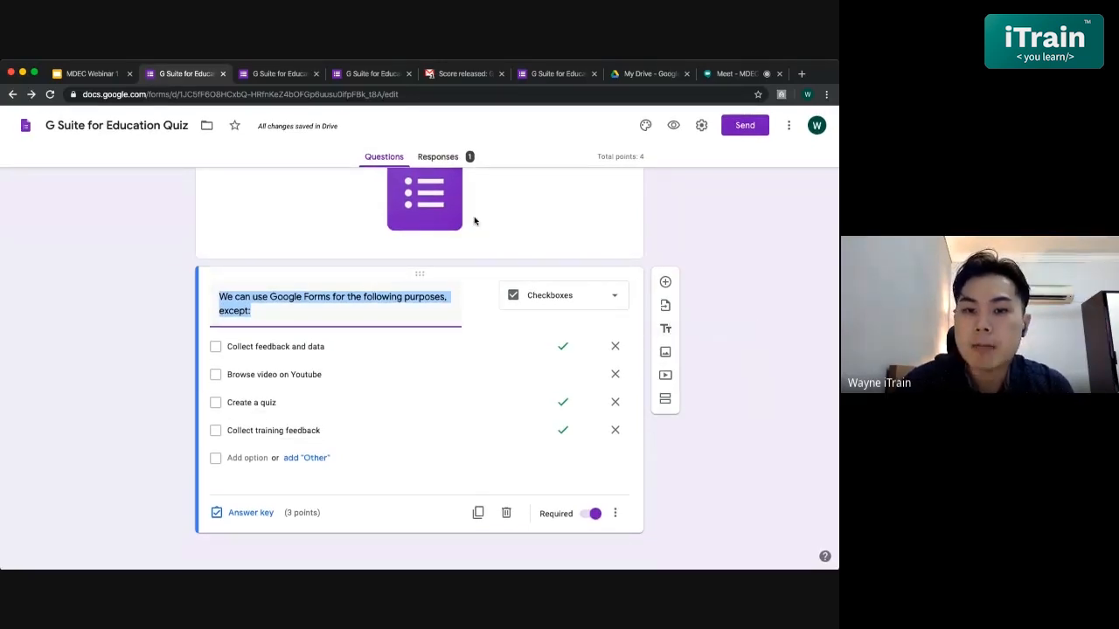
- Add a title item 'Google Forms' between the logo and the checkbox question
{"action": "left_click", "coordinate": [666, 331]}
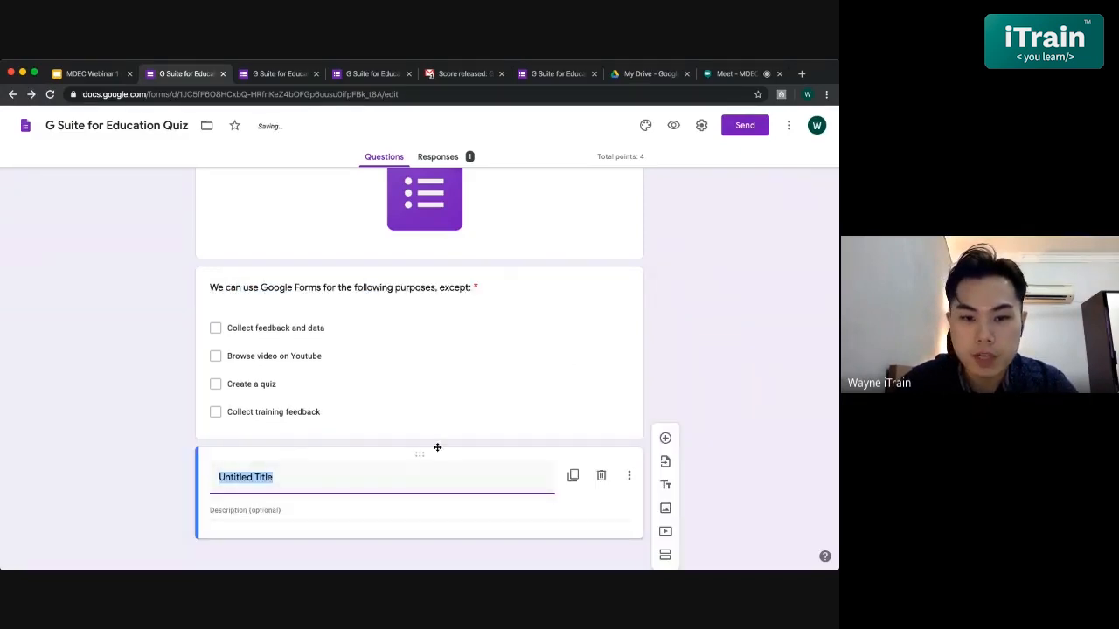
{"action": "left_click_drag", "start_coordinate": [437, 451], "coordinate": [425, 261]}
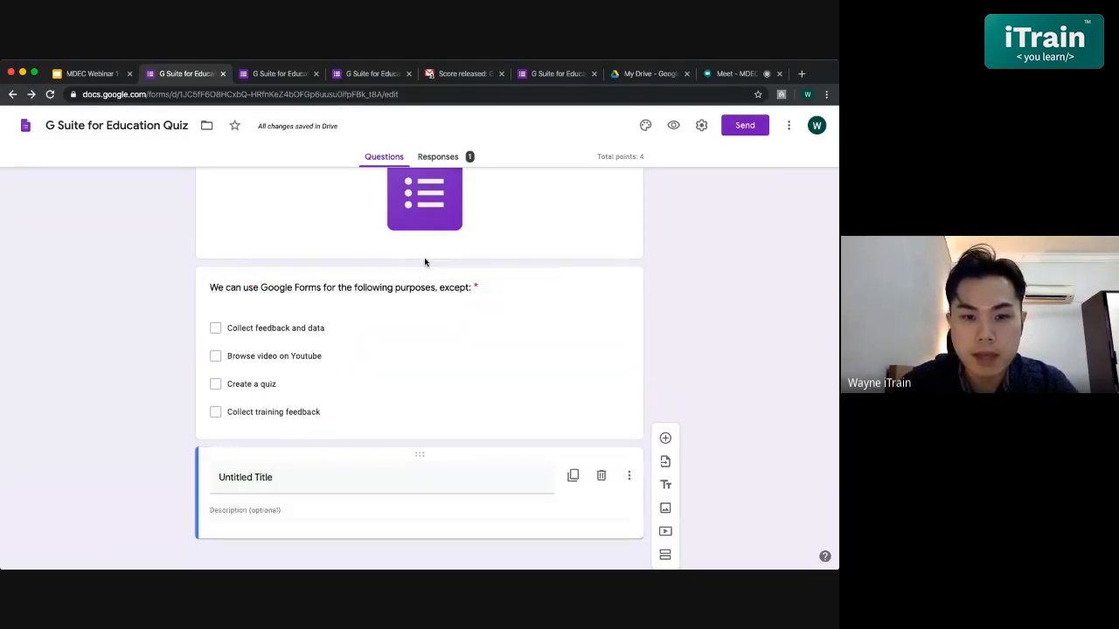
{"action": "left_click_drag", "start_coordinate": [417, 455], "coordinate": [444, 287]}
{"action": "triple_click", "coordinate": [337, 307]}
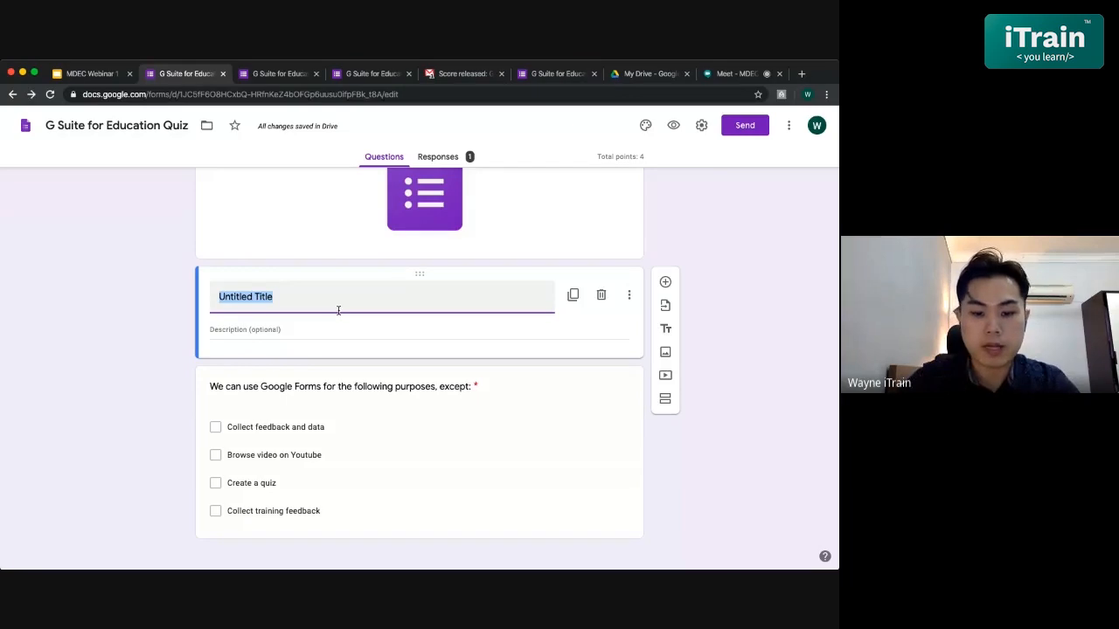
{"action": "type", "text": "Google"}
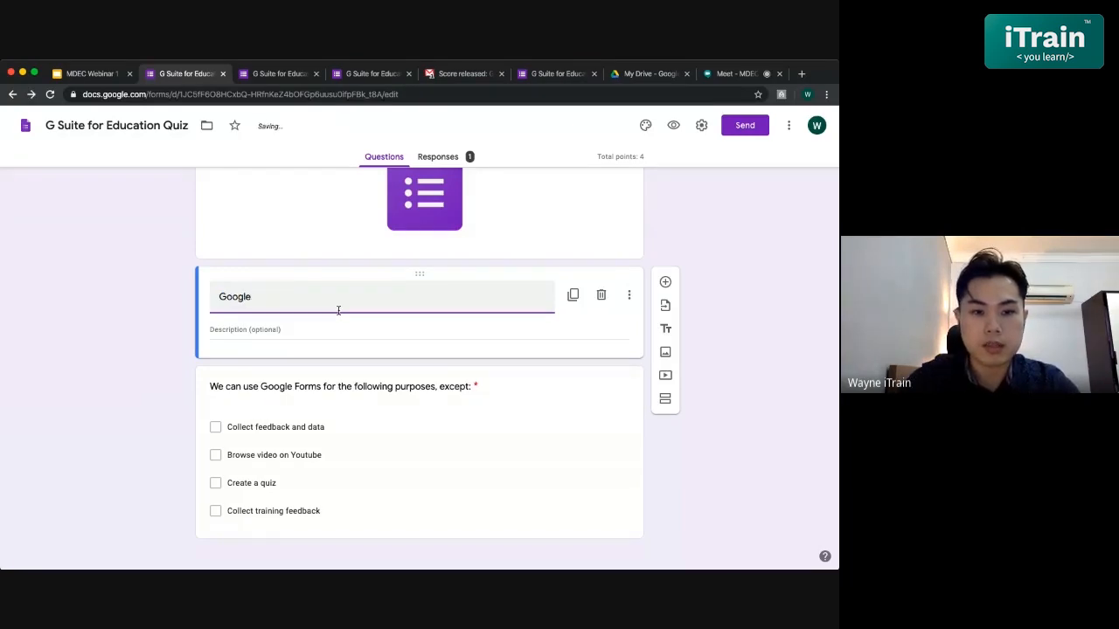
{"action": "type", "text": " Forms"}
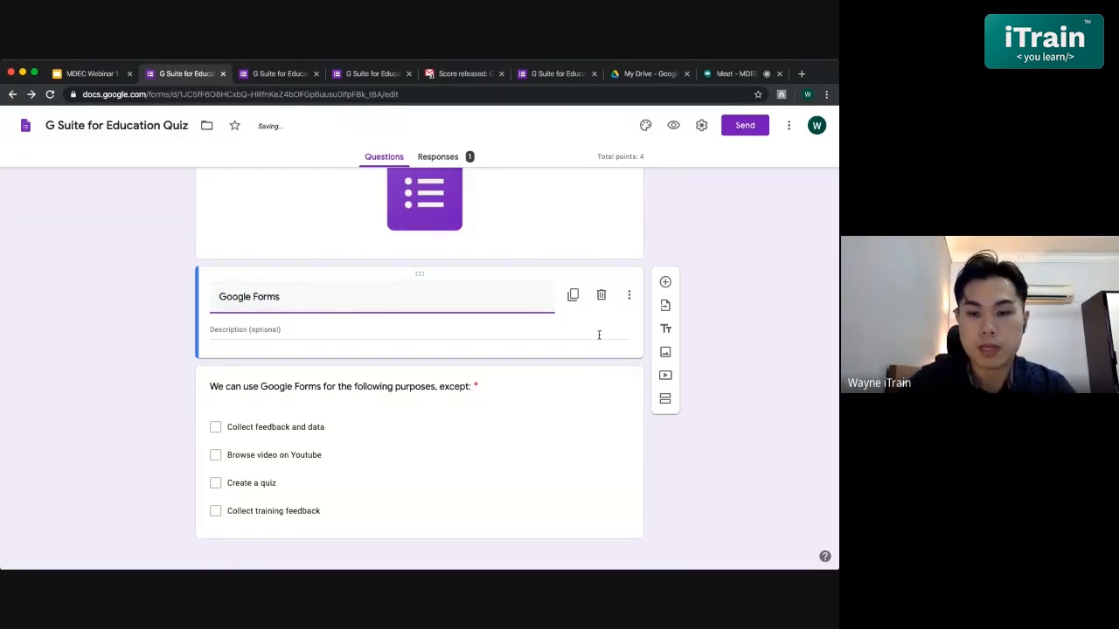
{"action": "left_click", "coordinate": [629, 298]}
{"action": "left_click", "coordinate": [756, 398]}
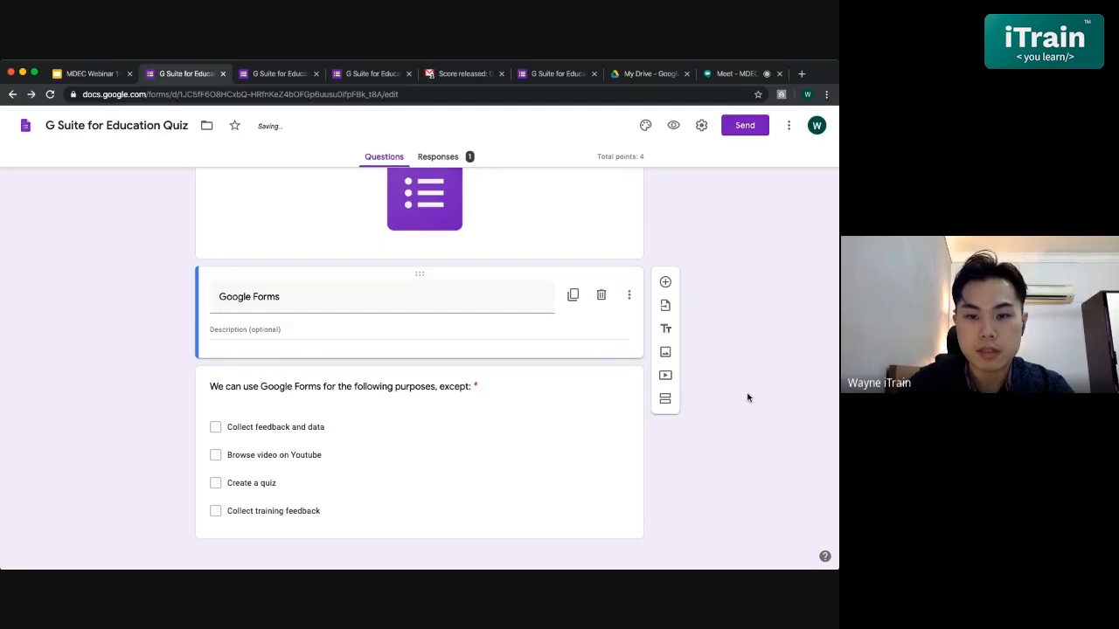
- Preview the quiz as a respondent would see it, then return to the top of the editor
{"action": "left_click", "coordinate": [673, 125]}
{"action": "scroll", "coordinate": [287, 309], "scroll_direction": "down", "scroll_amount": 5}
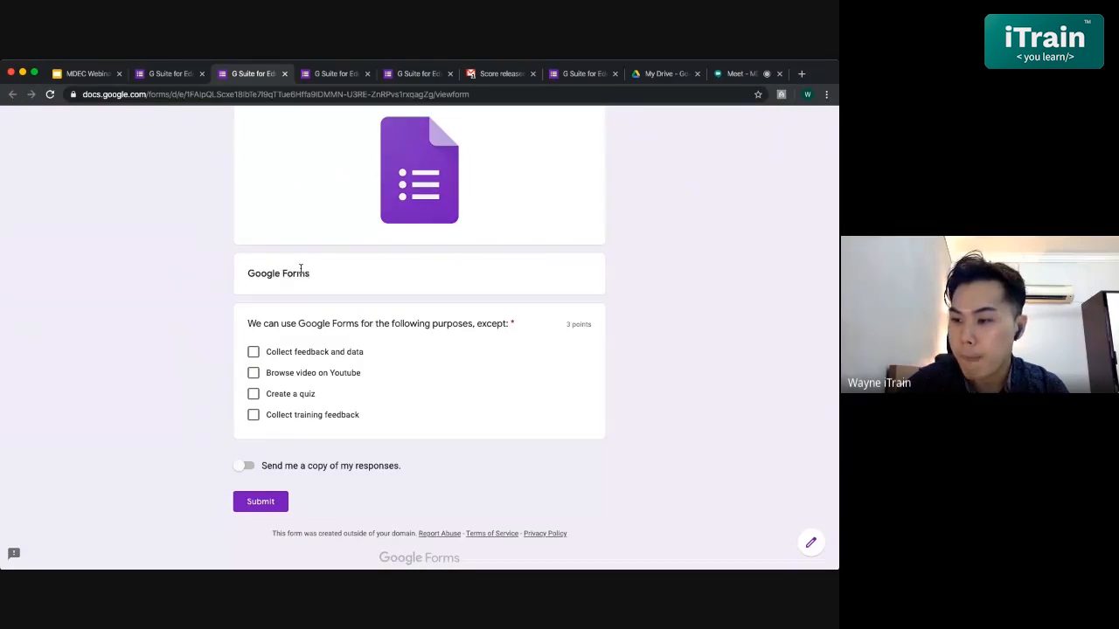
{"action": "scroll", "coordinate": [355, 275], "scroll_direction": "up", "scroll_amount": 5}
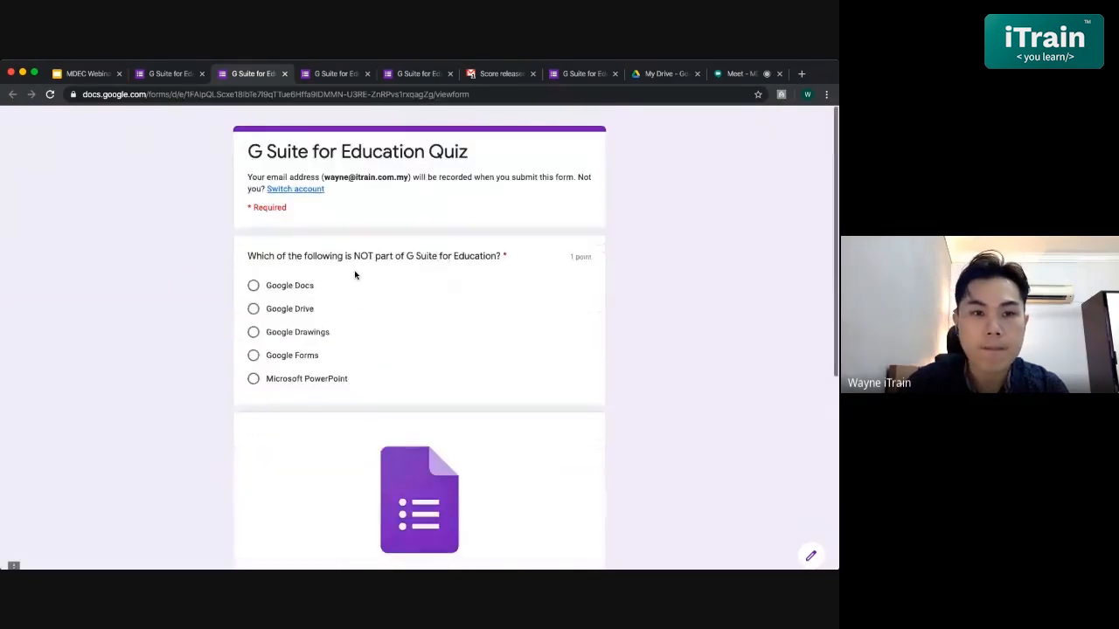
{"action": "left_click", "coordinate": [153, 73]}
{"action": "scroll", "coordinate": [454, 321], "scroll_direction": "up", "scroll_amount": 4}
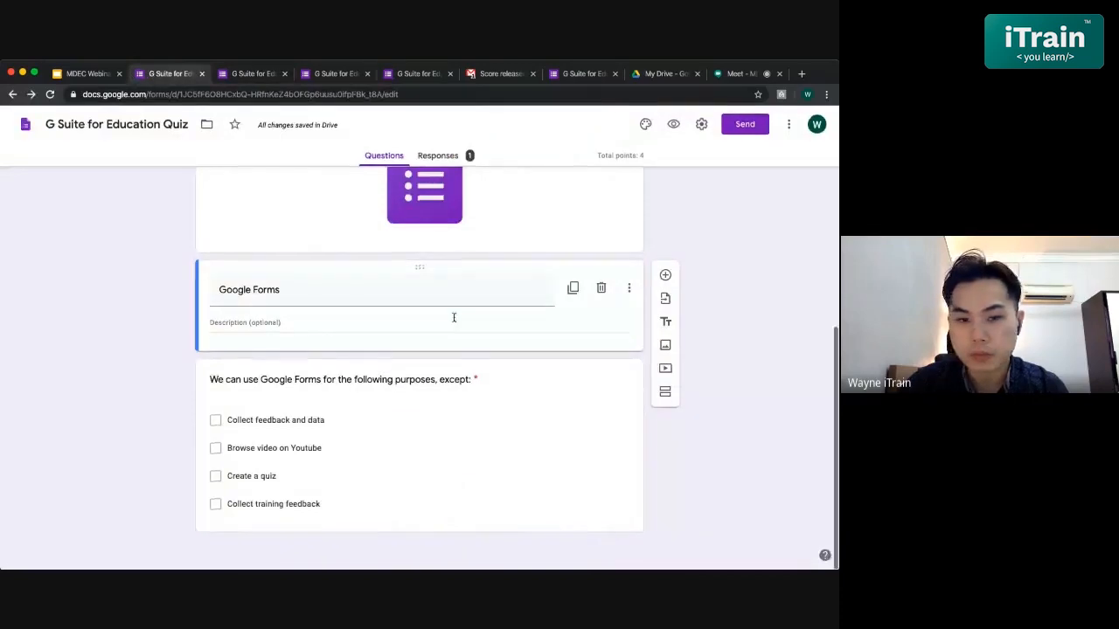
{"action": "scroll", "coordinate": [453, 321], "scroll_direction": "up", "scroll_amount": 2}
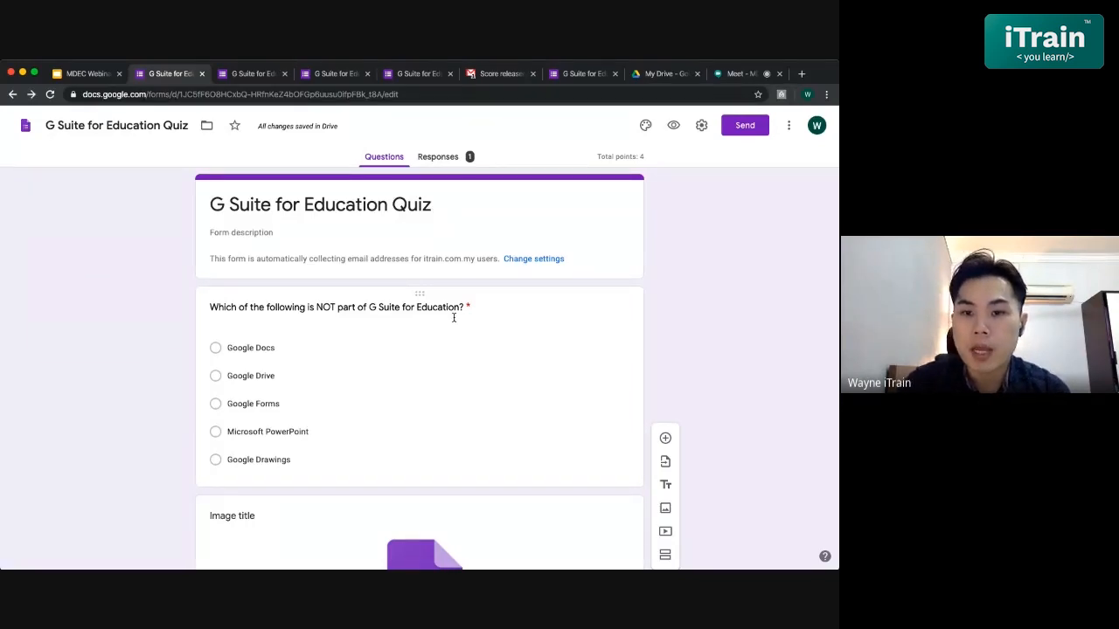
{"action": "left_click", "coordinate": [742, 128]}
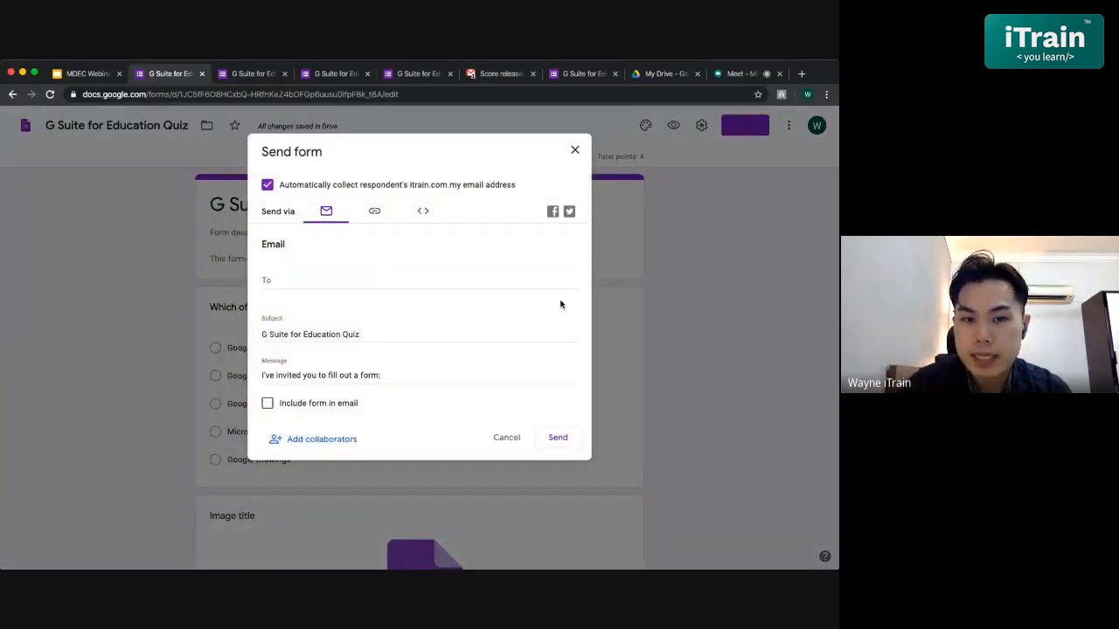
{"action": "left_click", "coordinate": [374, 282]}
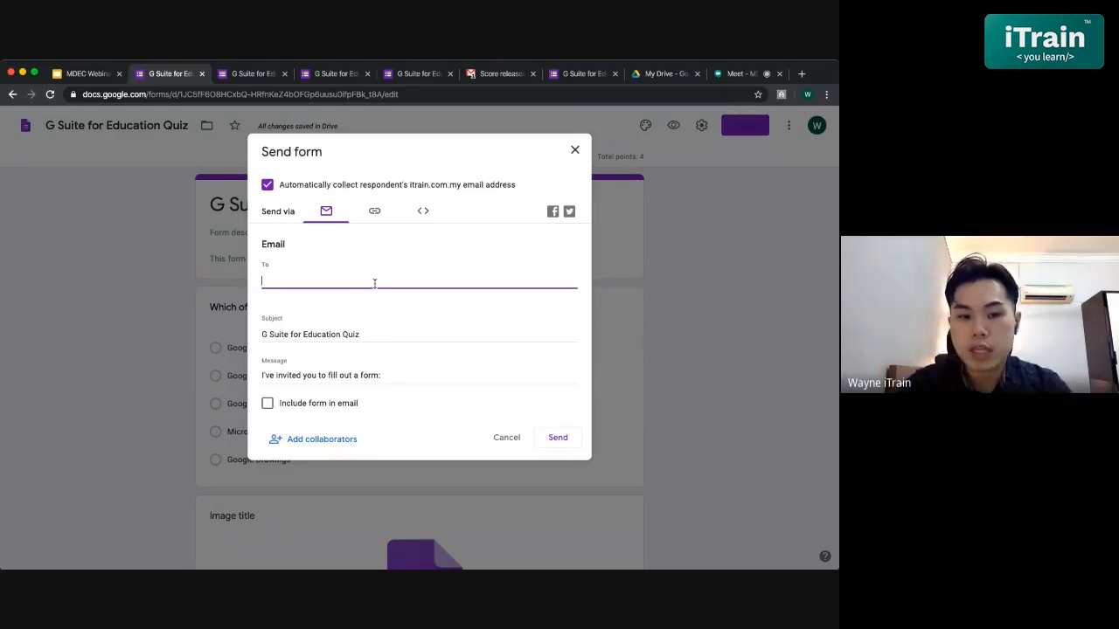
{"action": "scroll", "coordinate": [411, 367], "scroll_direction": "down", "scroll_amount": 1}
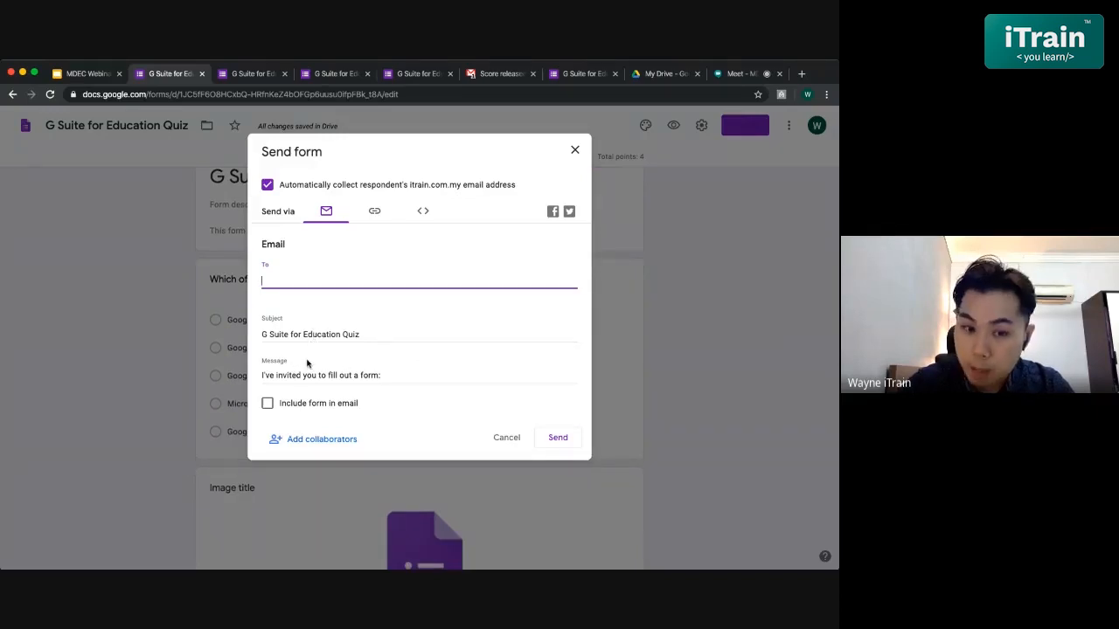
{"action": "left_click", "coordinate": [374, 211]}
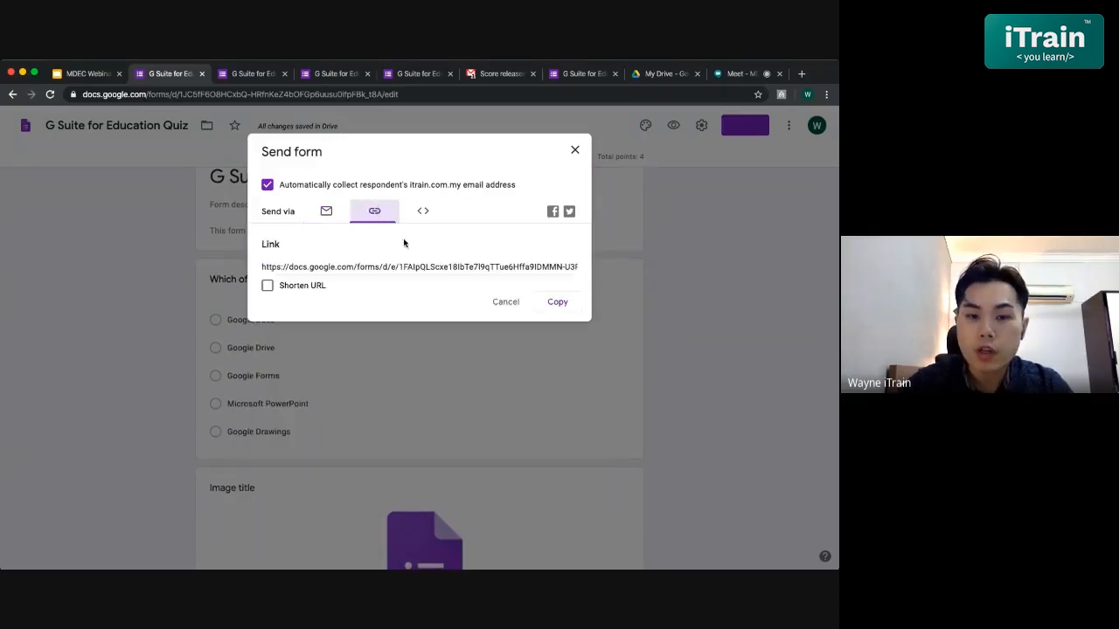
{"action": "left_click", "coordinate": [383, 266]}
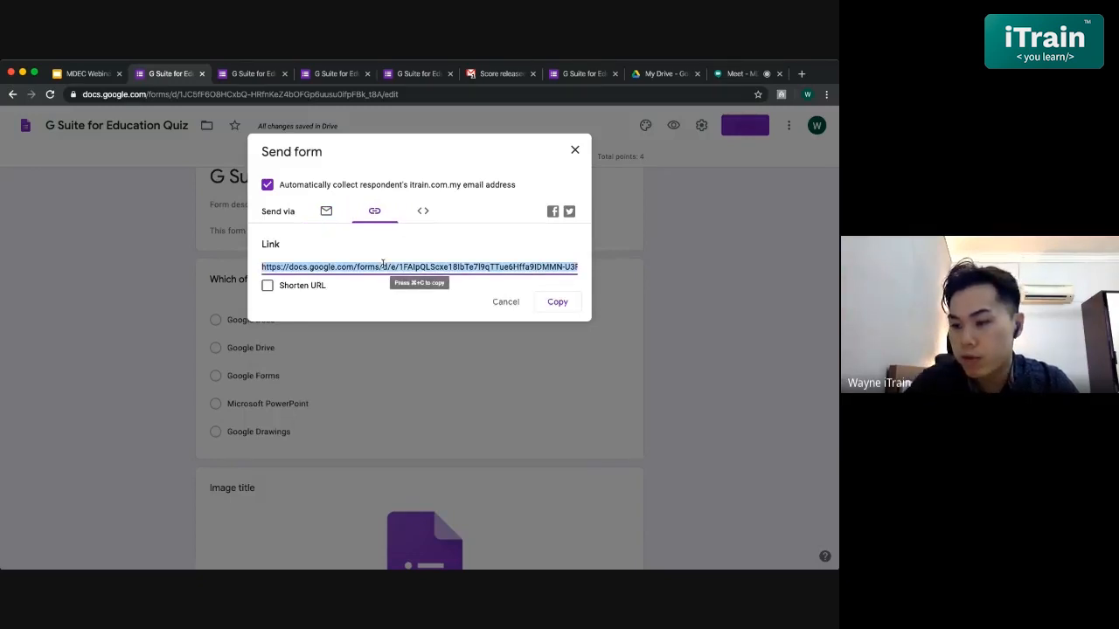
{"action": "left_click", "coordinate": [420, 211]}
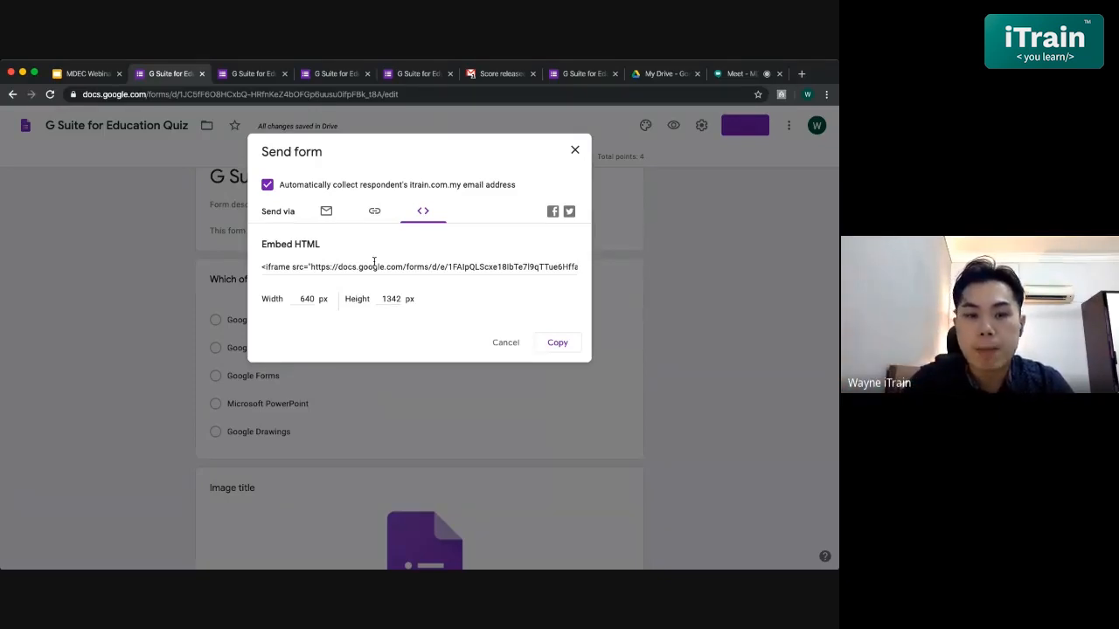
{"action": "left_click", "coordinate": [374, 267]}
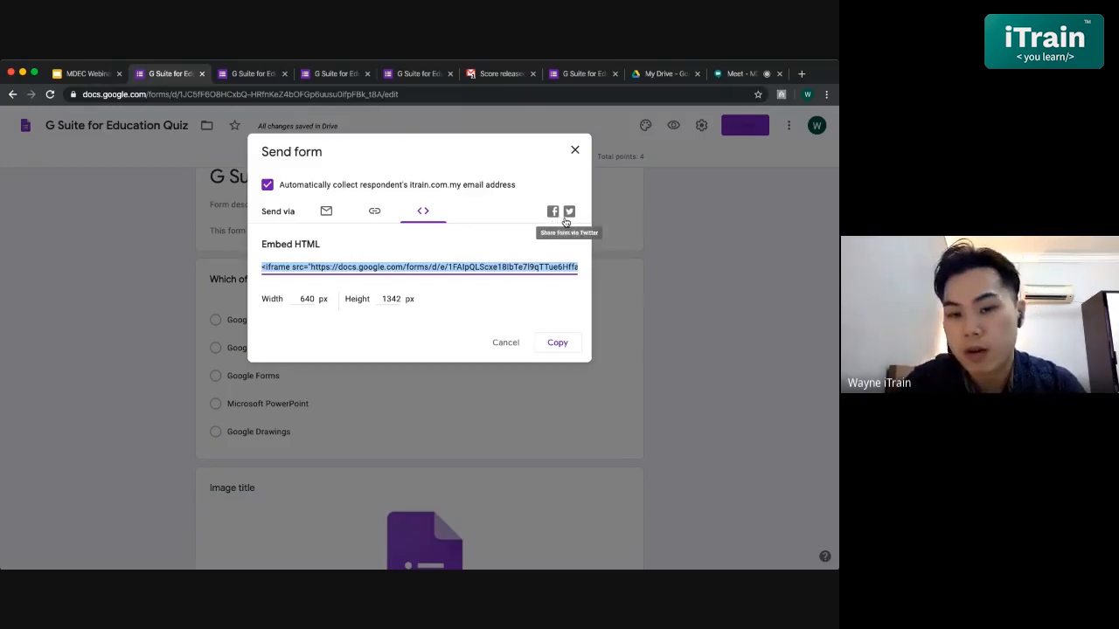
{"action": "left_click", "coordinate": [375, 213]}
{"action": "left_click", "coordinate": [325, 212]}
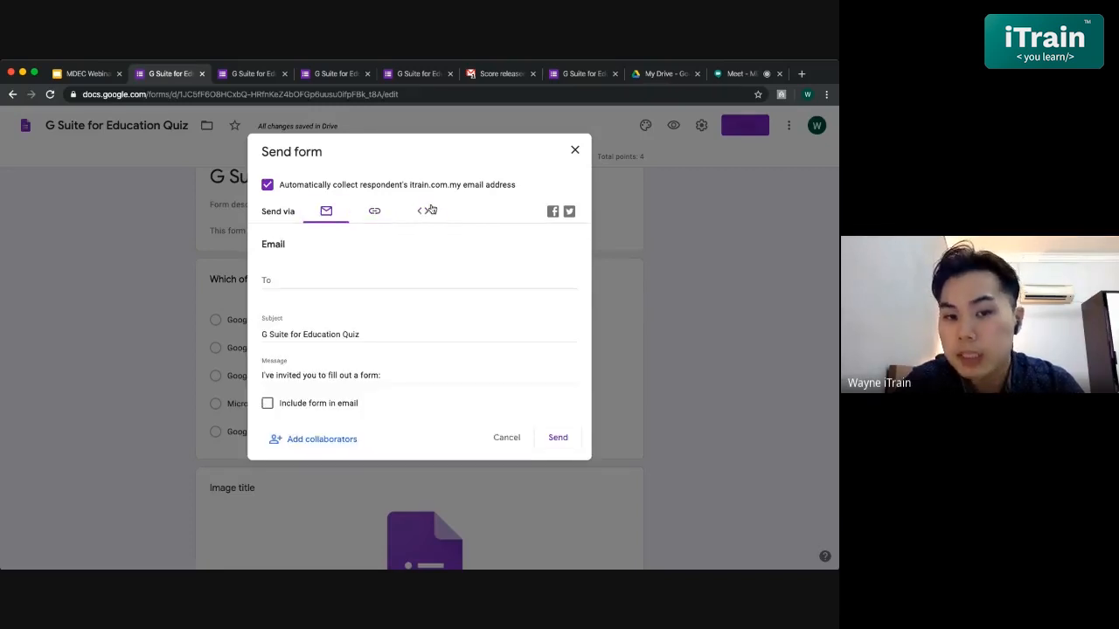
{"action": "left_click", "coordinate": [573, 154]}
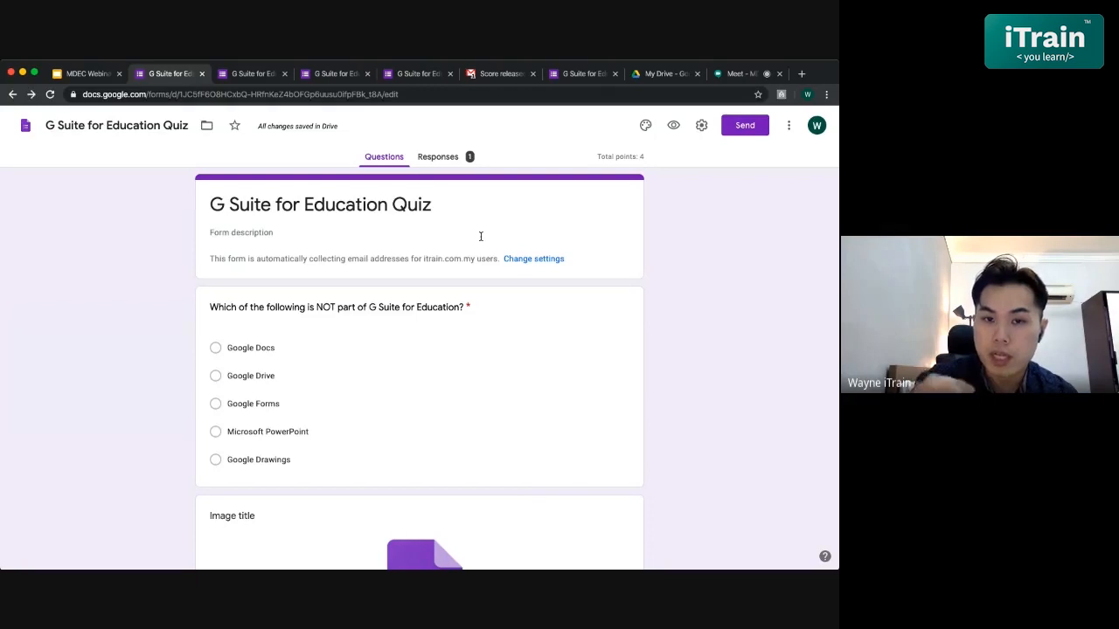
- Look over the Summary of the quiz's responses
{"action": "left_click", "coordinate": [435, 161]}
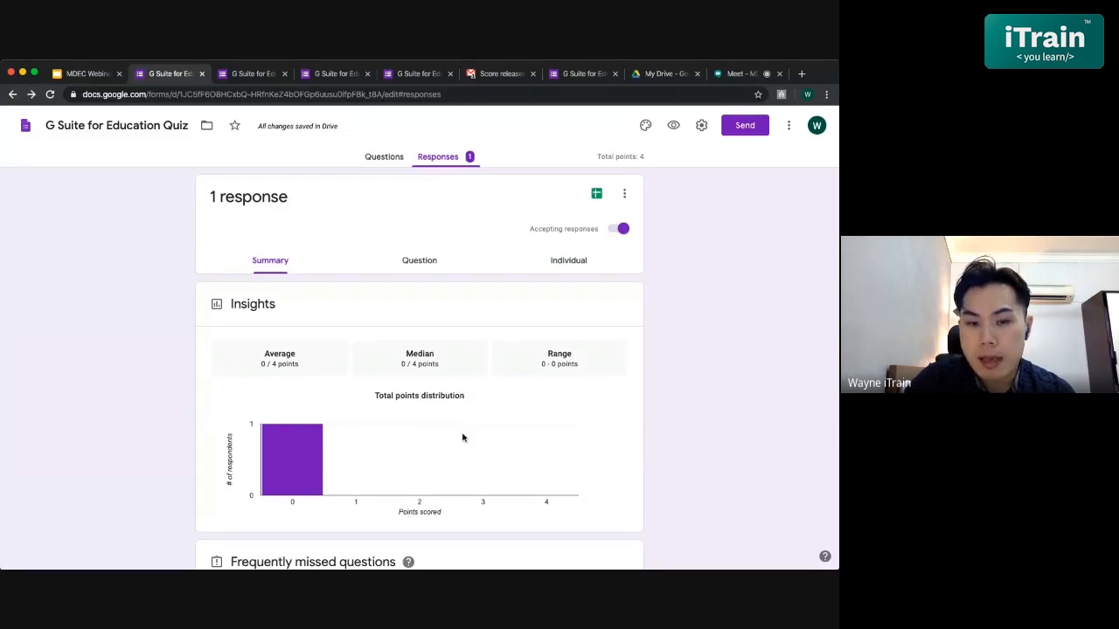
{"action": "scroll", "coordinate": [463, 438], "scroll_direction": "down", "scroll_amount": 3}
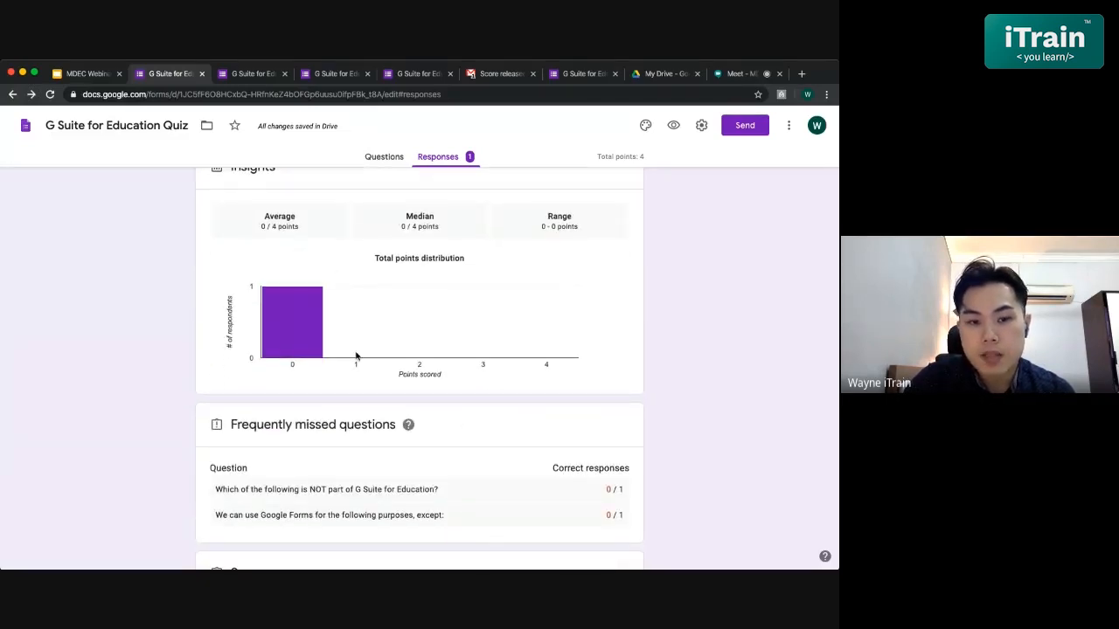
{"action": "scroll", "coordinate": [356, 357], "scroll_direction": "down", "scroll_amount": 5}
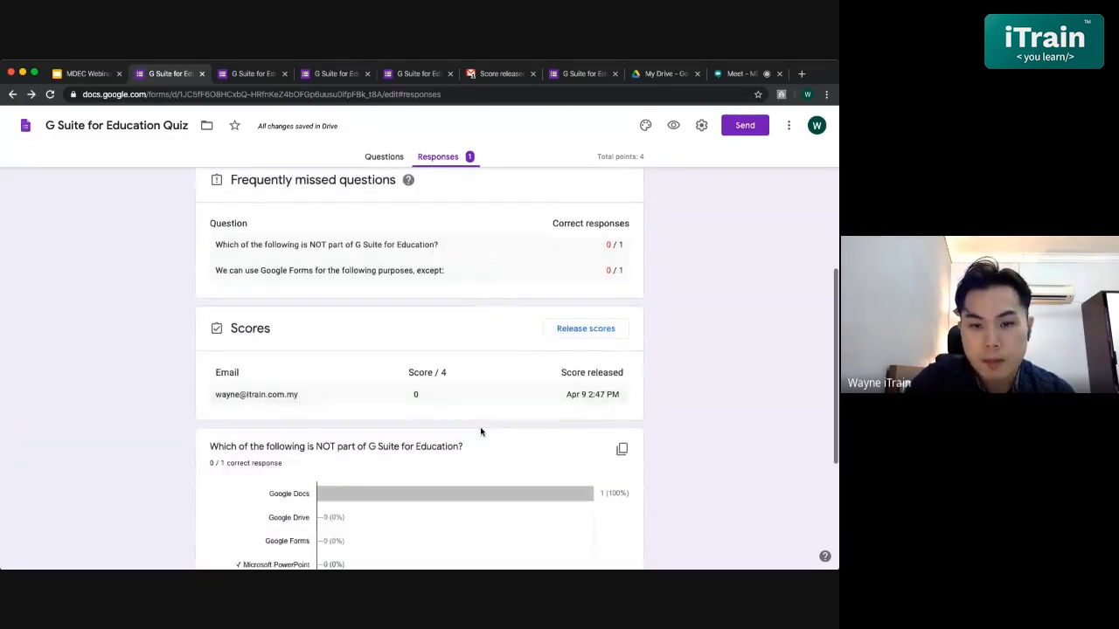
{"action": "scroll", "coordinate": [480, 431], "scroll_direction": "up", "scroll_amount": 4}
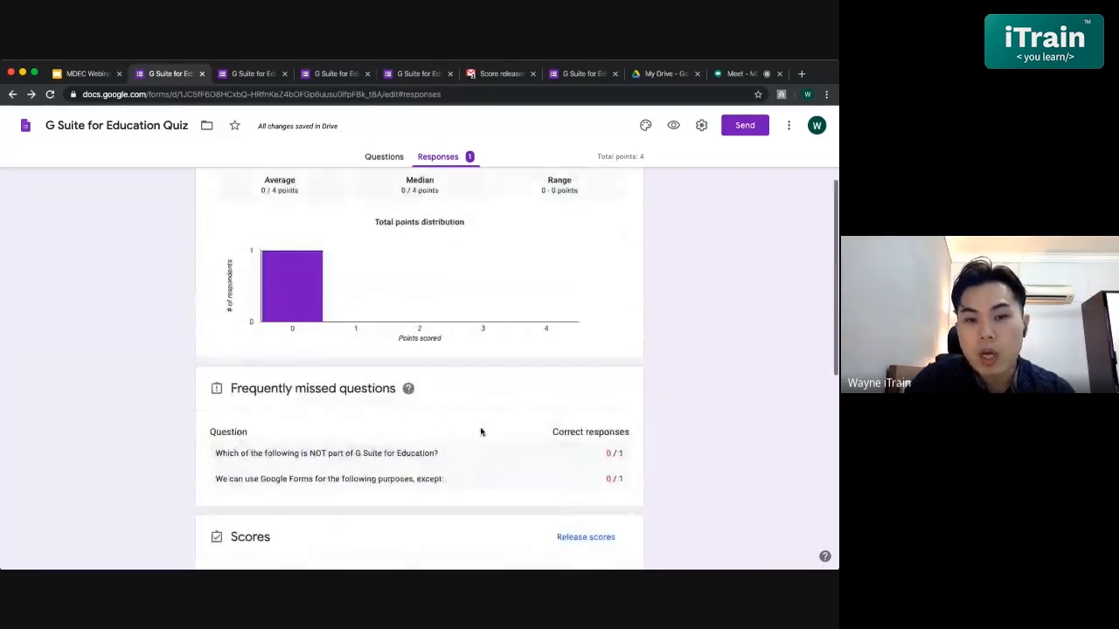
{"action": "scroll", "coordinate": [480, 431], "scroll_direction": "up", "scroll_amount": 3}
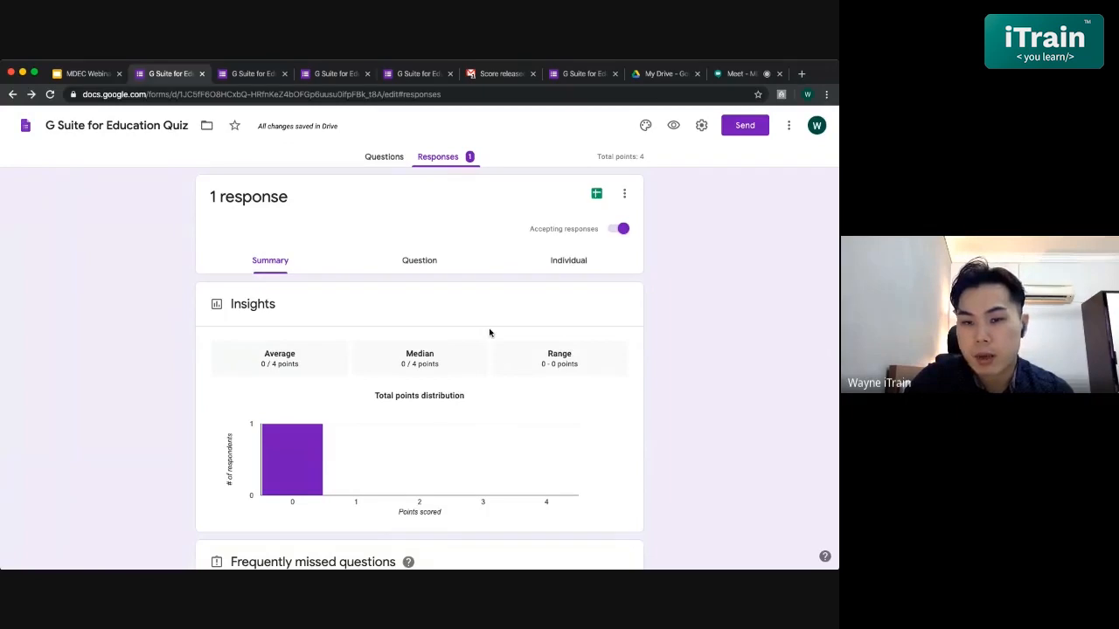
- Show the single response individually, scored 0 of 4, down to its Individual feedback
{"action": "left_click", "coordinate": [581, 263]}
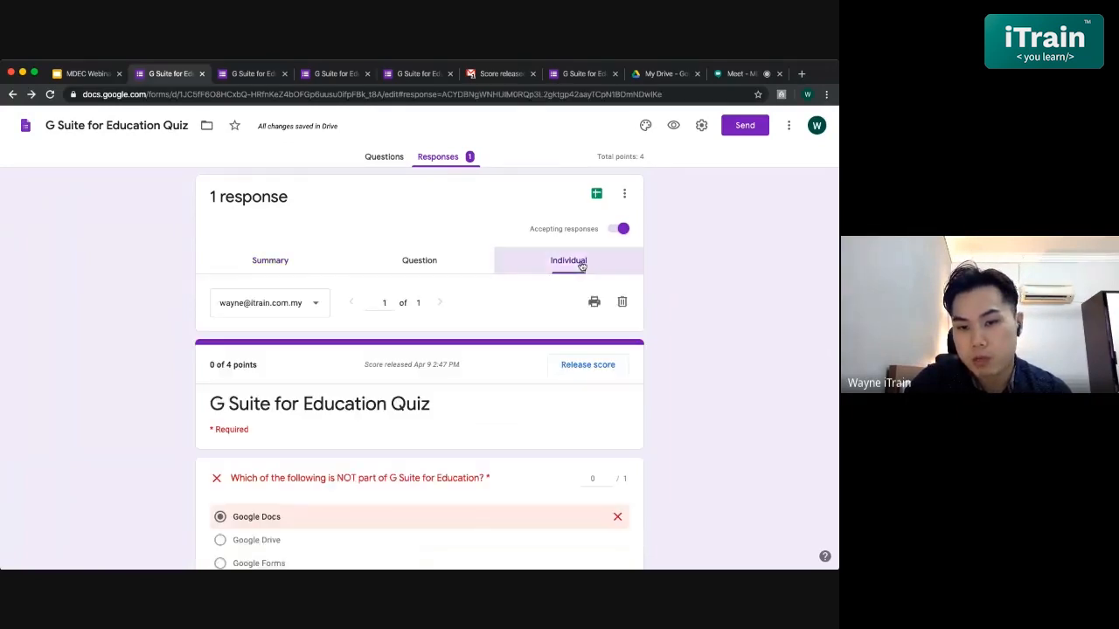
{"action": "scroll", "coordinate": [463, 441], "scroll_direction": "down", "scroll_amount": 1}
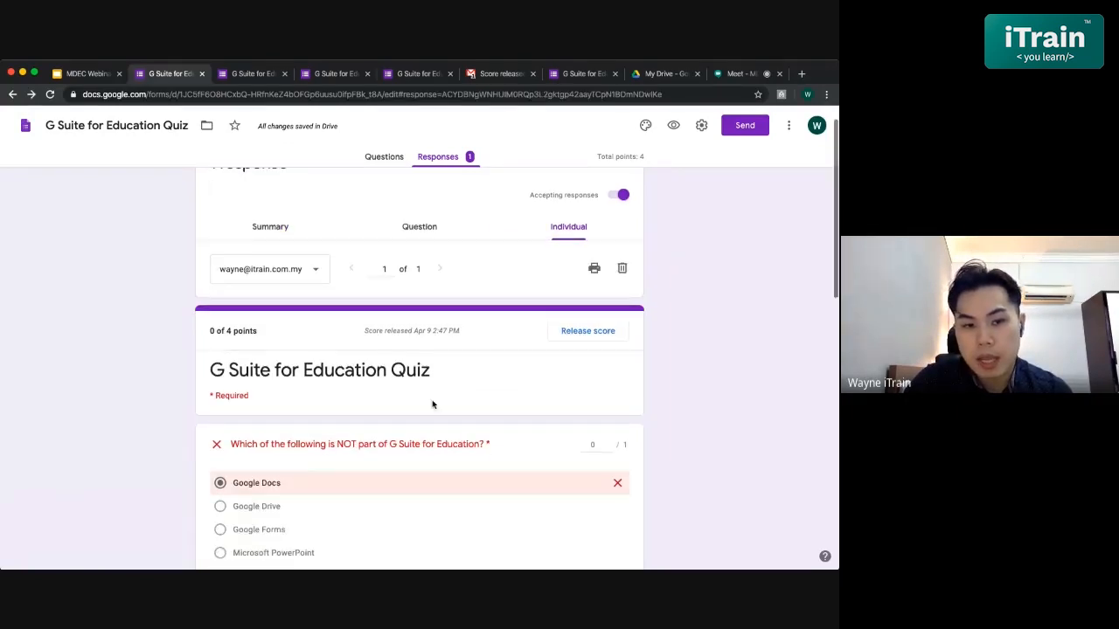
{"action": "left_click", "coordinate": [301, 294]}
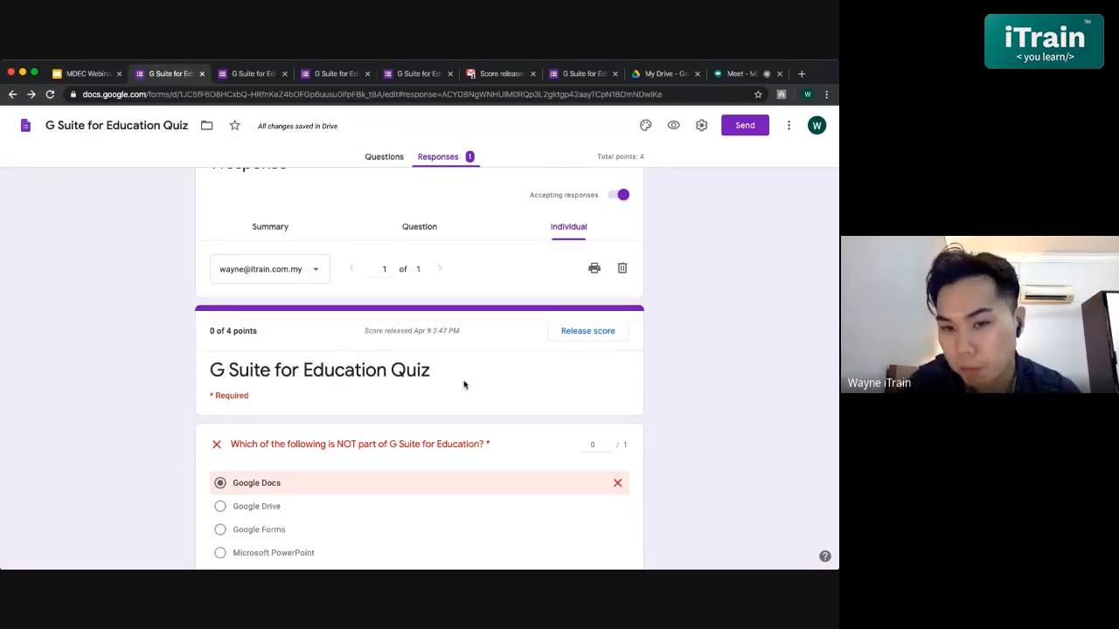
{"action": "scroll", "coordinate": [464, 384], "scroll_direction": "down", "scroll_amount": 5}
{"action": "scroll", "coordinate": [463, 385], "scroll_direction": "down", "scroll_amount": 2}
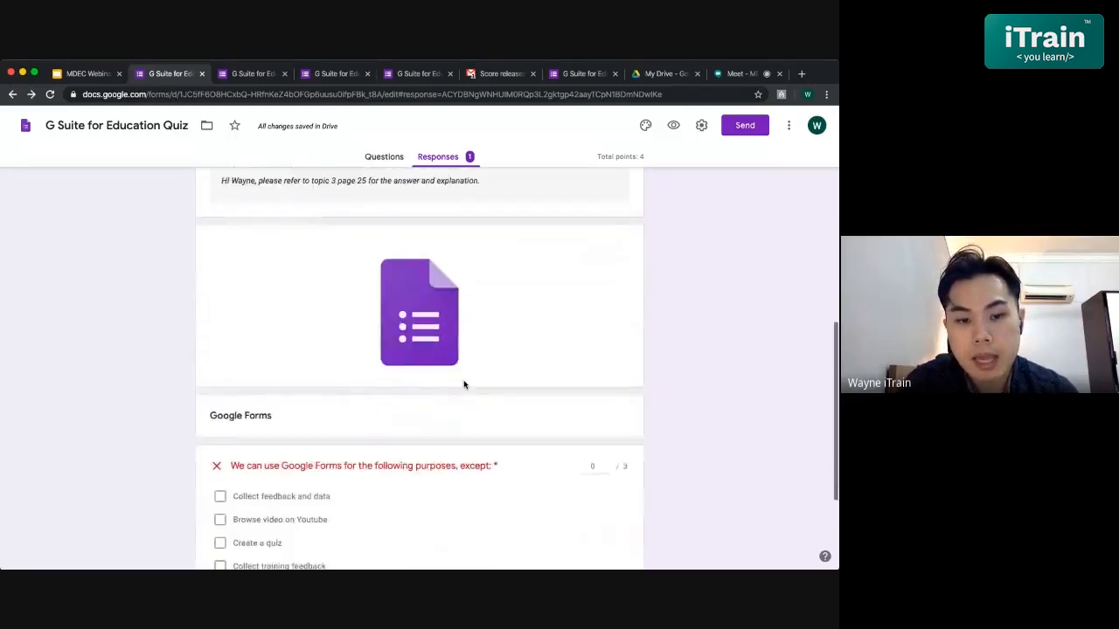
{"action": "scroll", "coordinate": [462, 384], "scroll_direction": "up", "scroll_amount": 3}
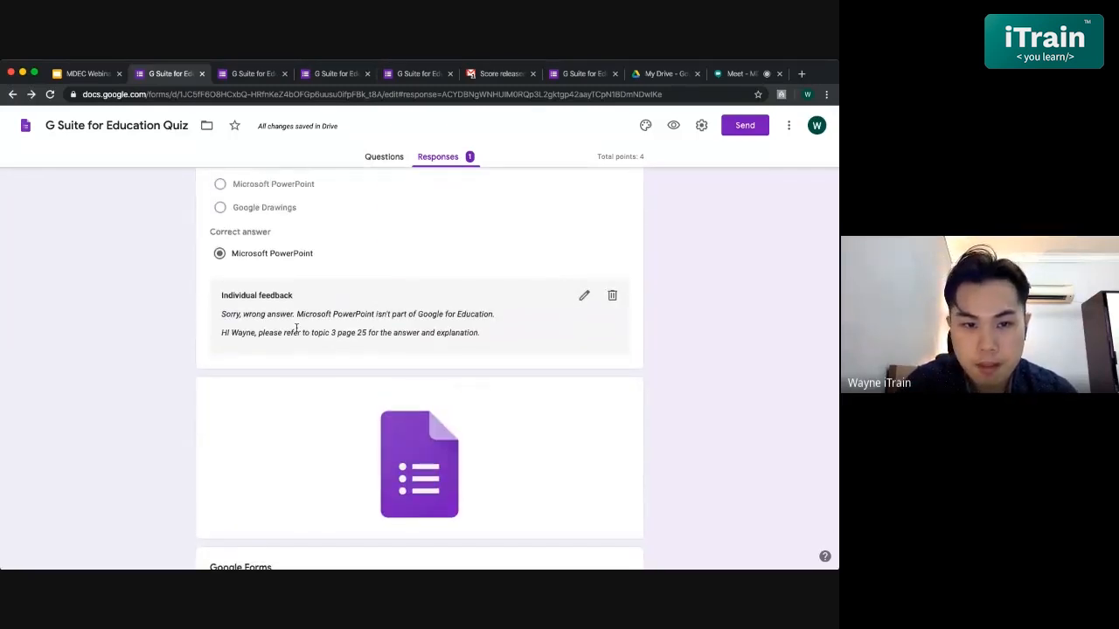
{"action": "scroll", "coordinate": [295, 328], "scroll_direction": "up", "scroll_amount": 1}
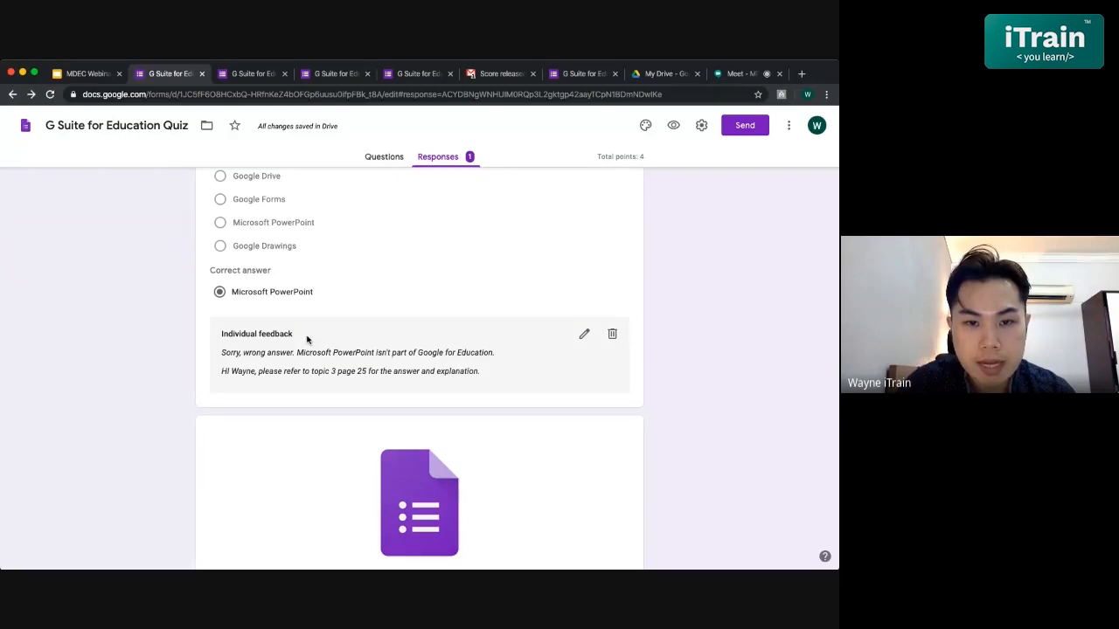
- Re-save the first question's individual feedback without changing its text
{"action": "left_click", "coordinate": [584, 337]}
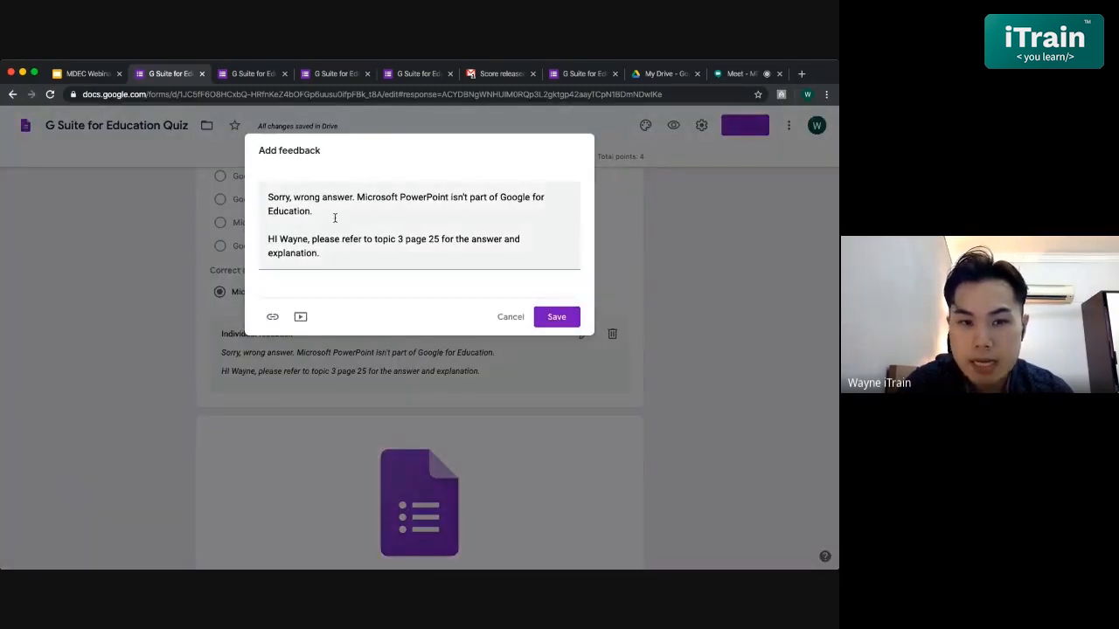
{"action": "left_click_drag", "start_coordinate": [346, 250], "coordinate": [251, 211]}
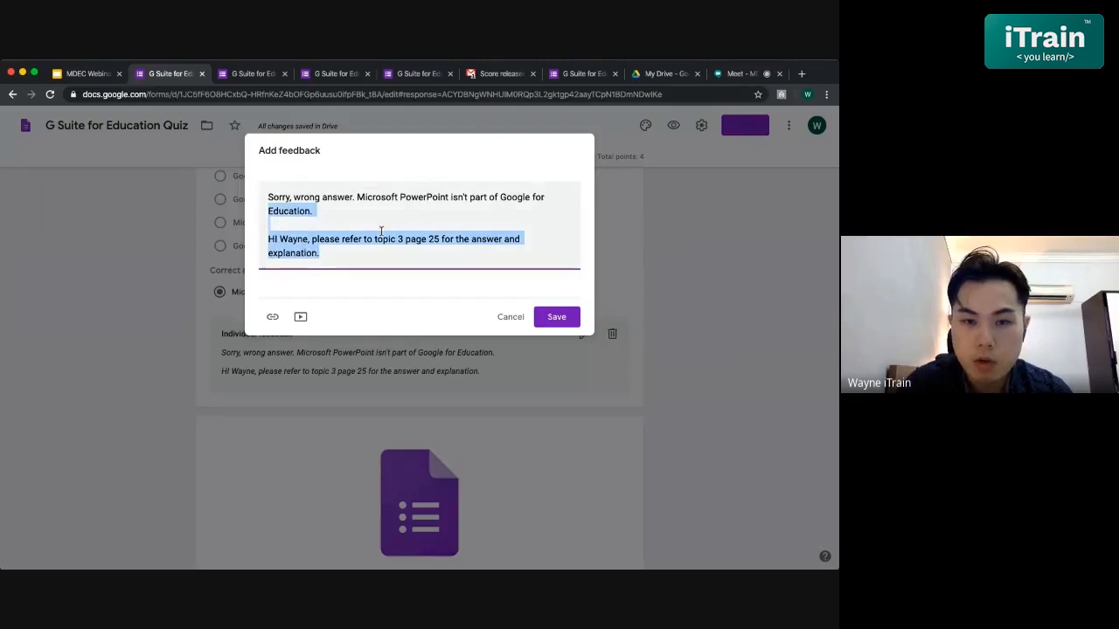
{"action": "left_click", "coordinate": [306, 238]}
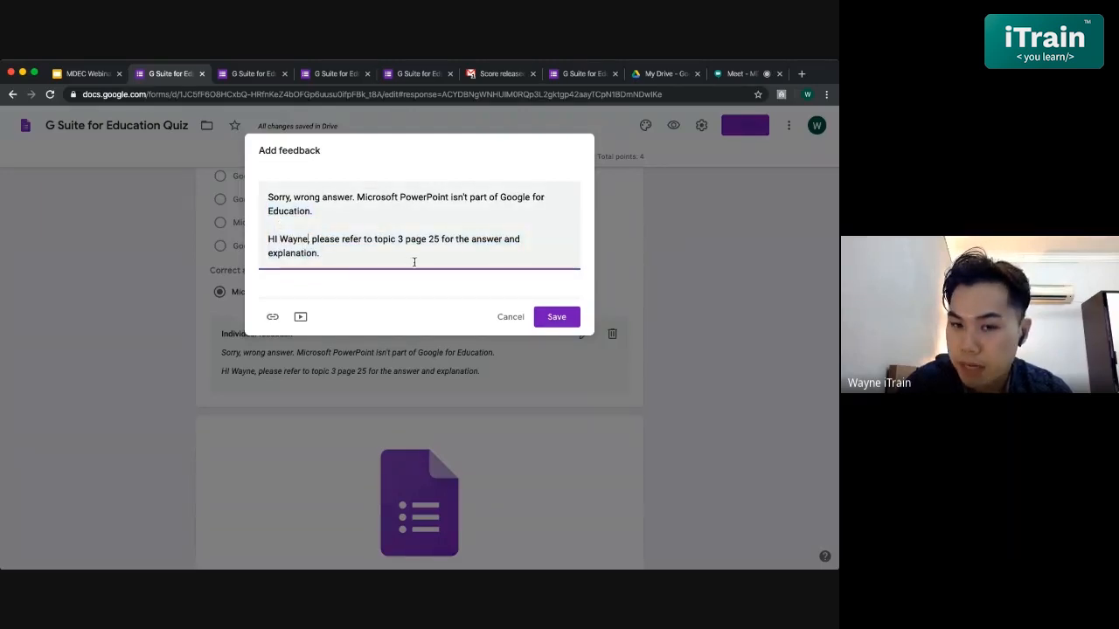
{"action": "left_click", "coordinate": [556, 316]}
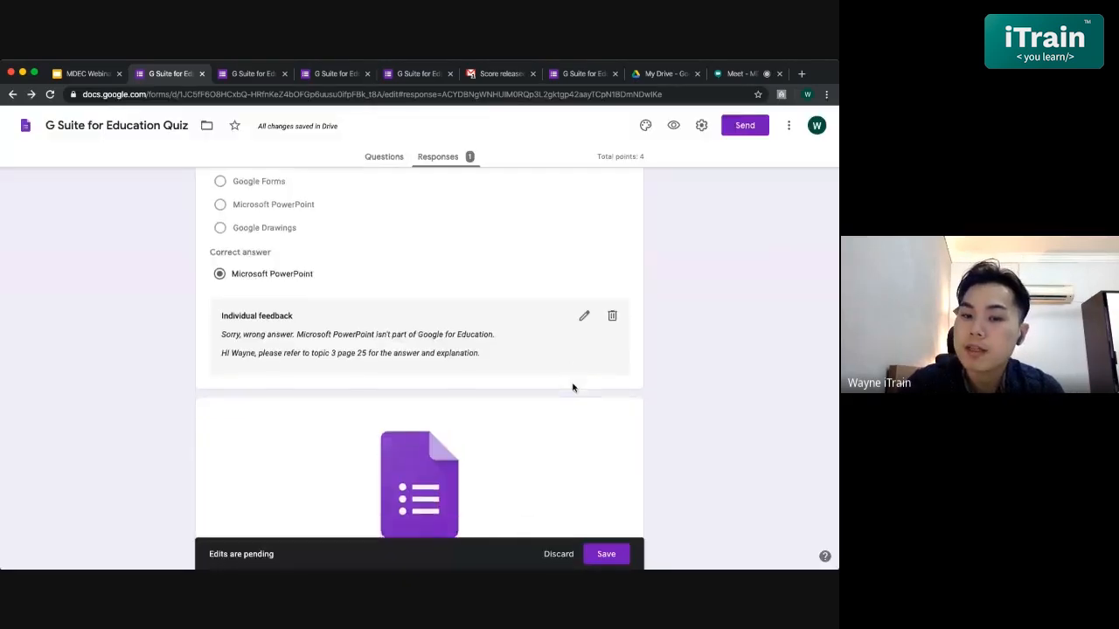
{"action": "scroll", "coordinate": [573, 387], "scroll_direction": "down", "scroll_amount": 5}
{"action": "scroll", "coordinate": [572, 387], "scroll_direction": "up", "scroll_amount": 10}
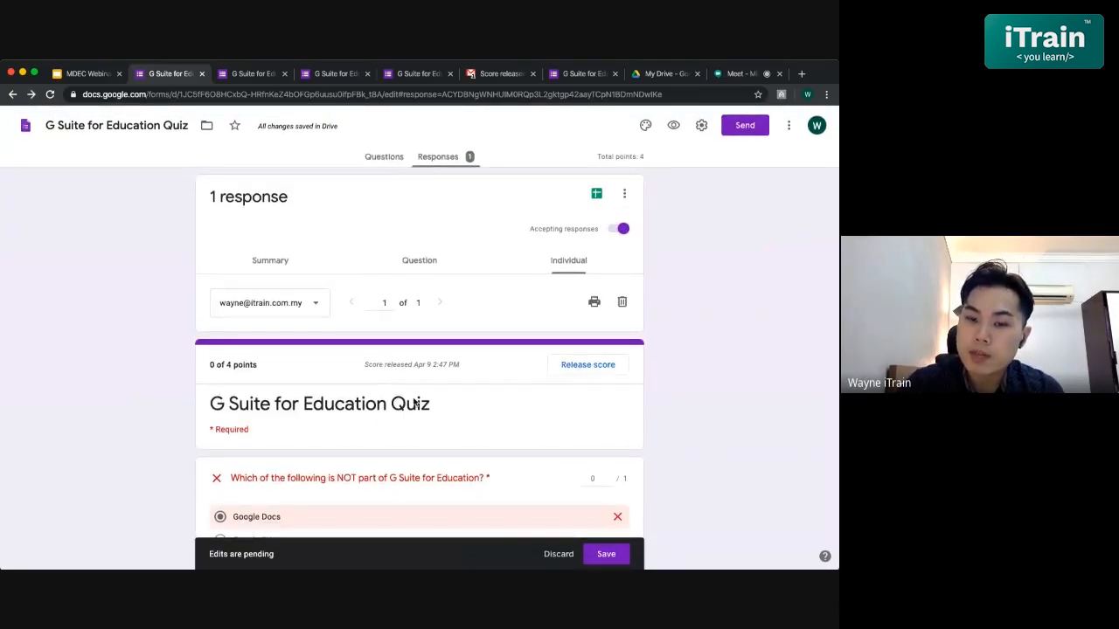
- Cancel the Release scores dialog without adding a message or sending scores
{"action": "left_click", "coordinate": [595, 365]}
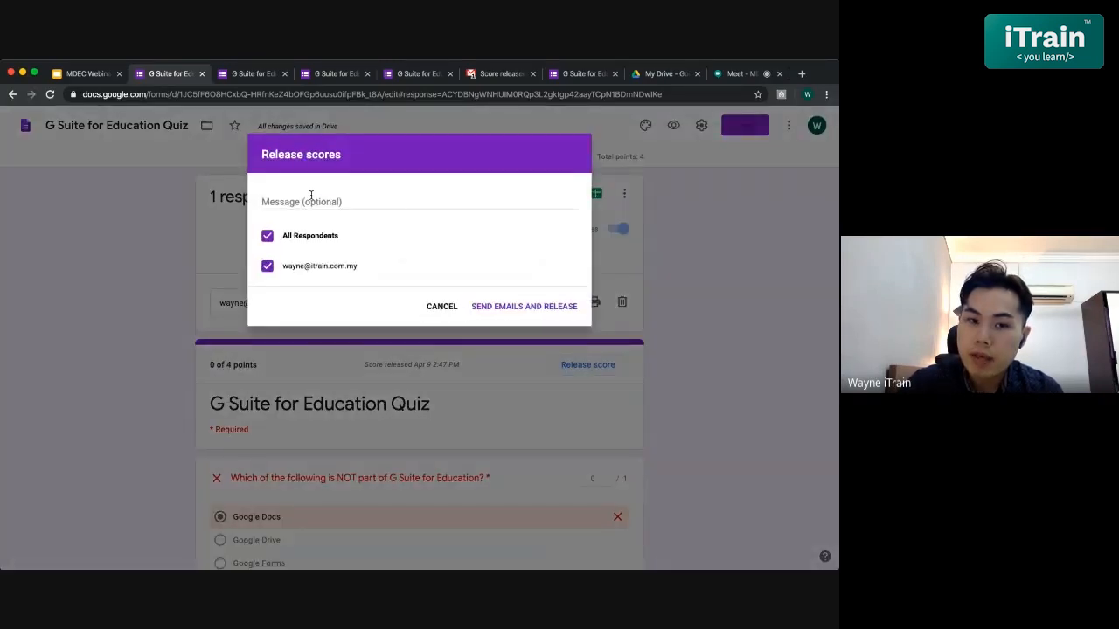
{"action": "left_click", "coordinate": [375, 207]}
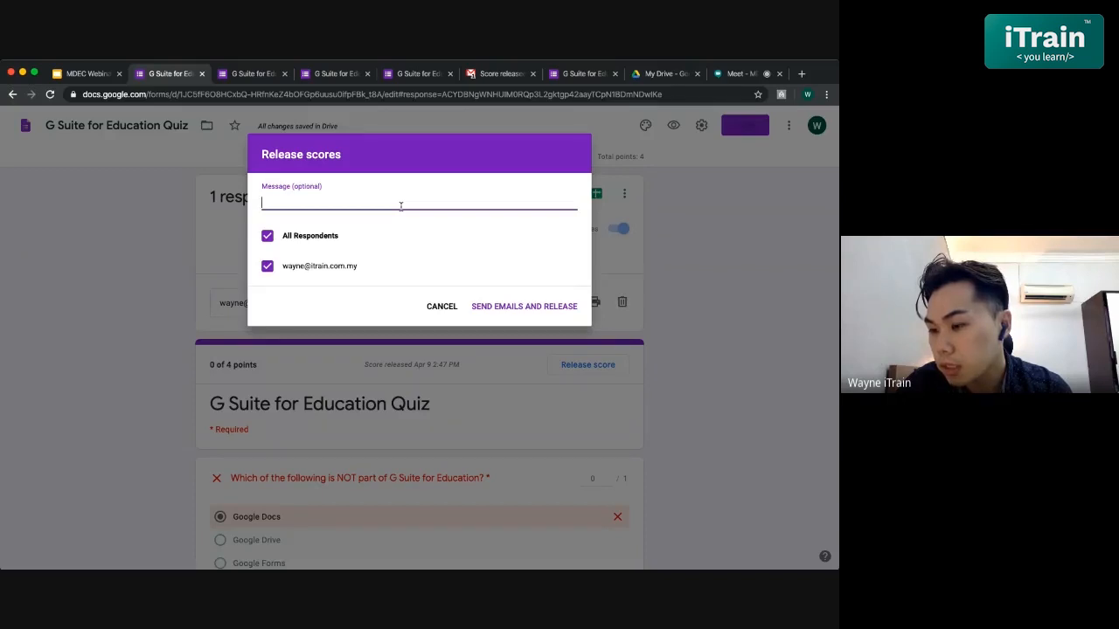
{"action": "left_click", "coordinate": [450, 307]}
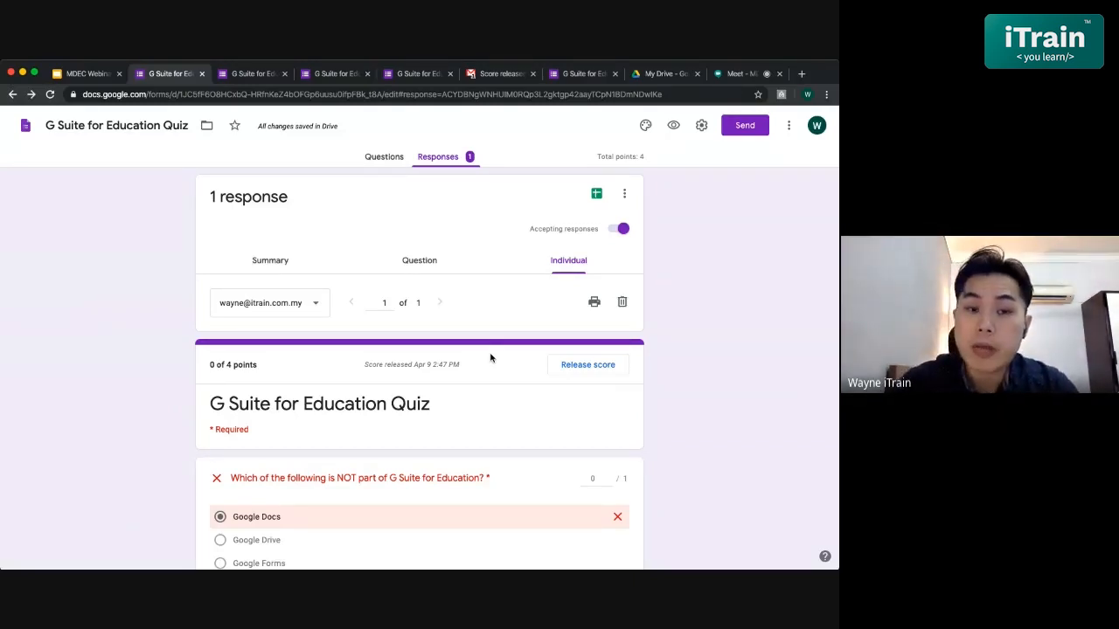
- Display and select the quiz's shareable link in Send form, then open a new browser tab
{"action": "left_click", "coordinate": [738, 134]}
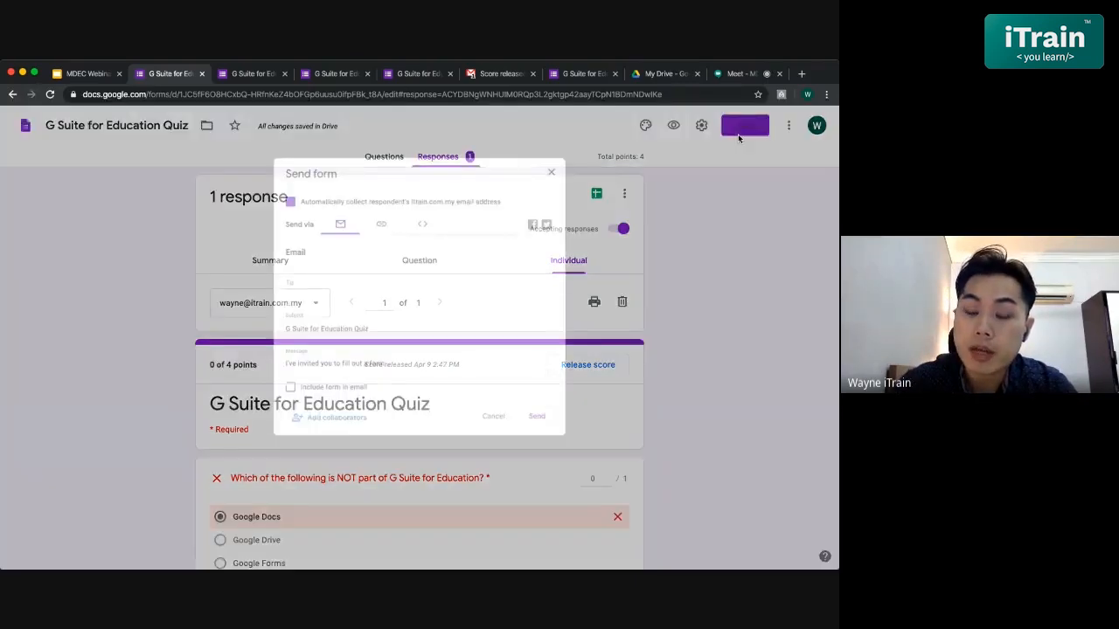
{"action": "left_click", "coordinate": [341, 282]}
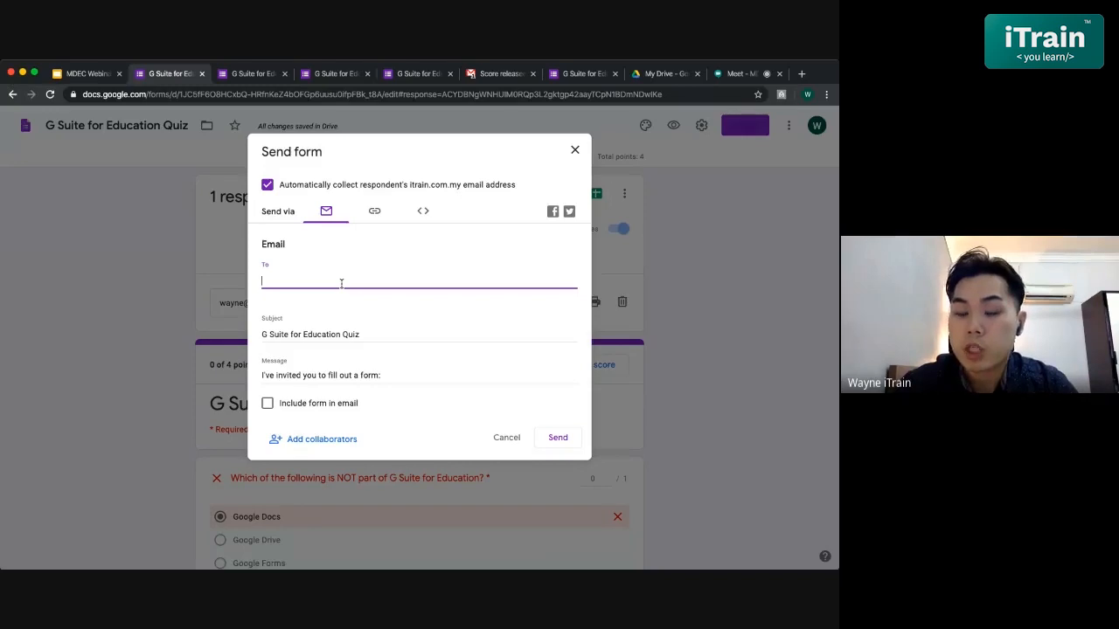
{"action": "left_click", "coordinate": [373, 212]}
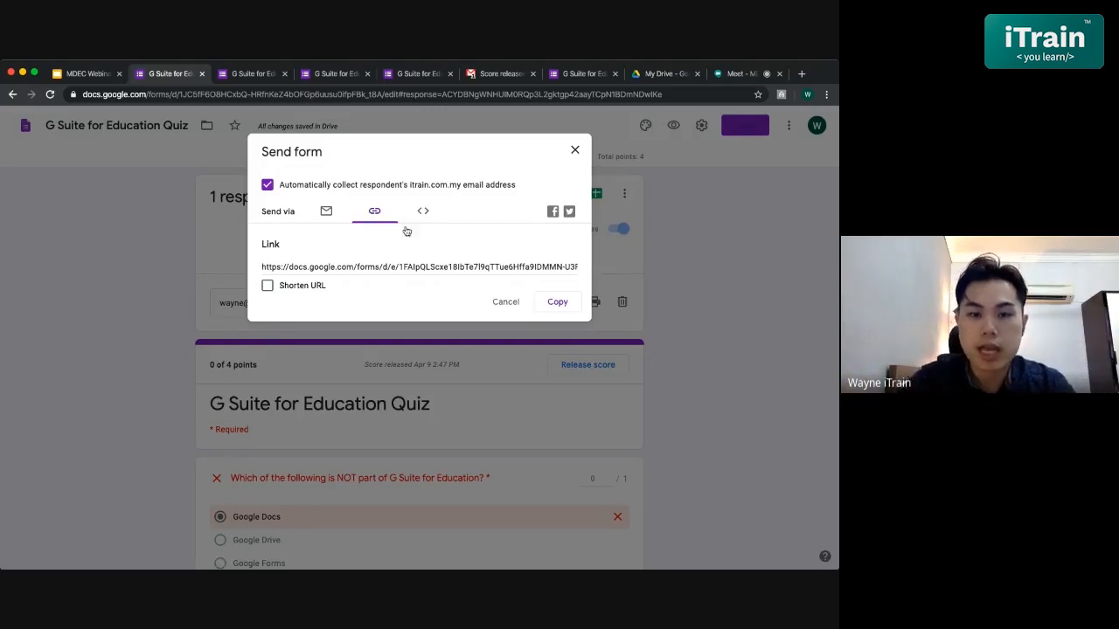
{"action": "left_click", "coordinate": [420, 266]}
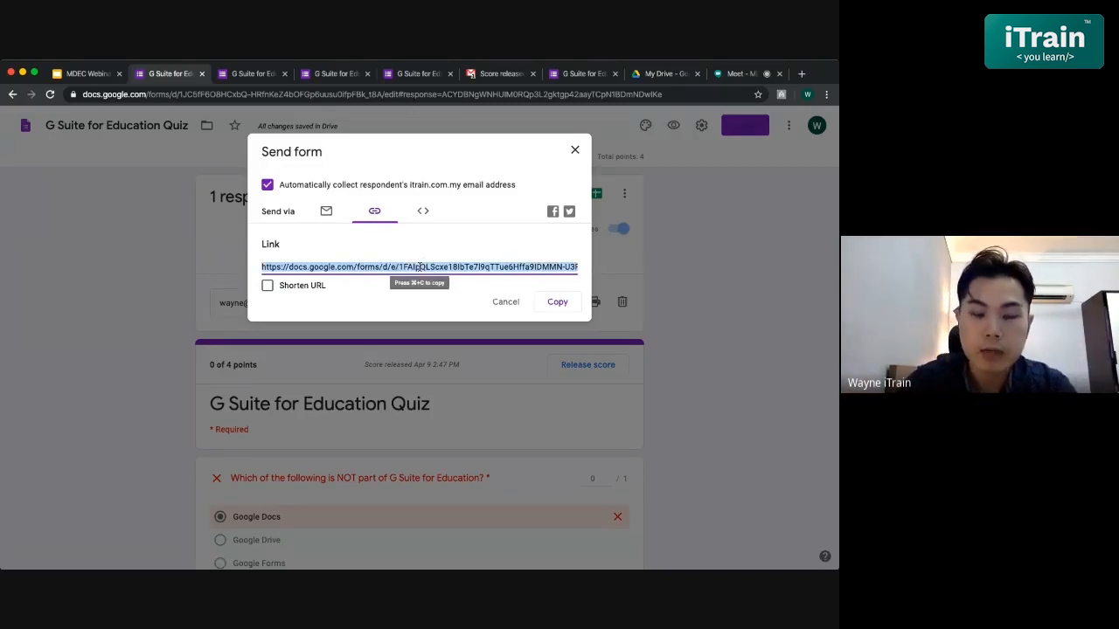
{"action": "left_click", "coordinate": [800, 75]}
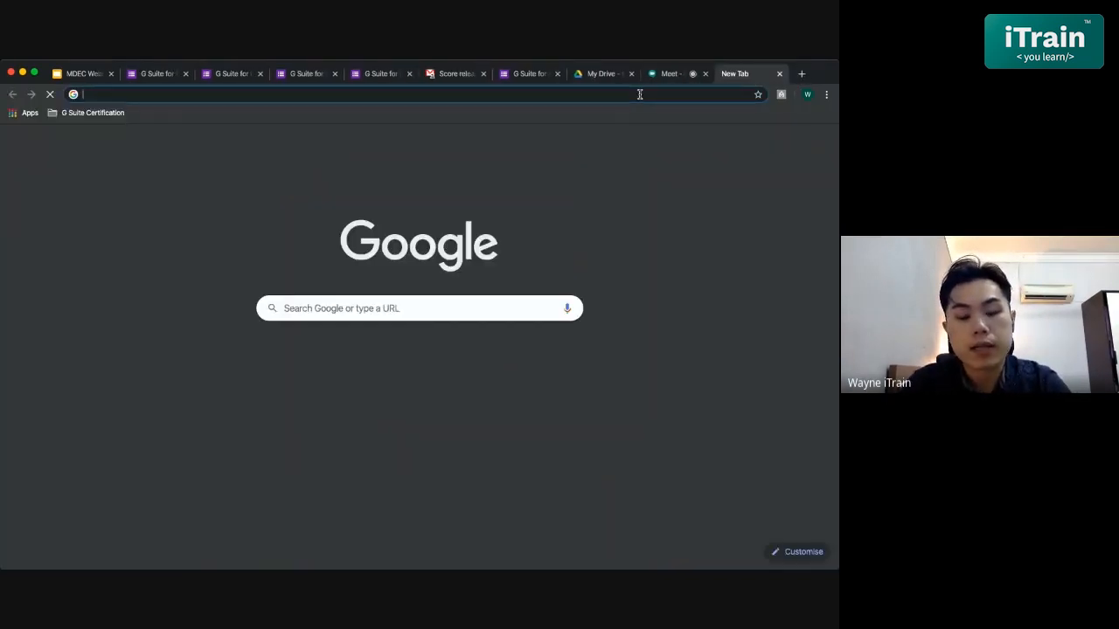
- Go to the 2020 - English 3A class's Classwork page and show the Create options
{"action": "type", "text": "clss"}
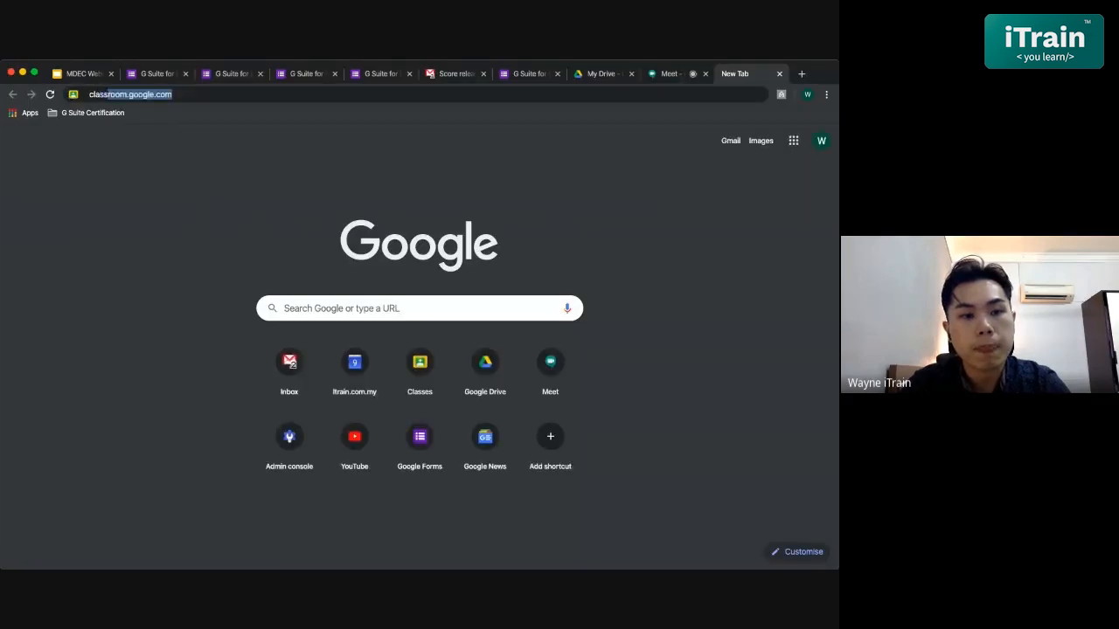
{"action": "key", "text": "Return"}
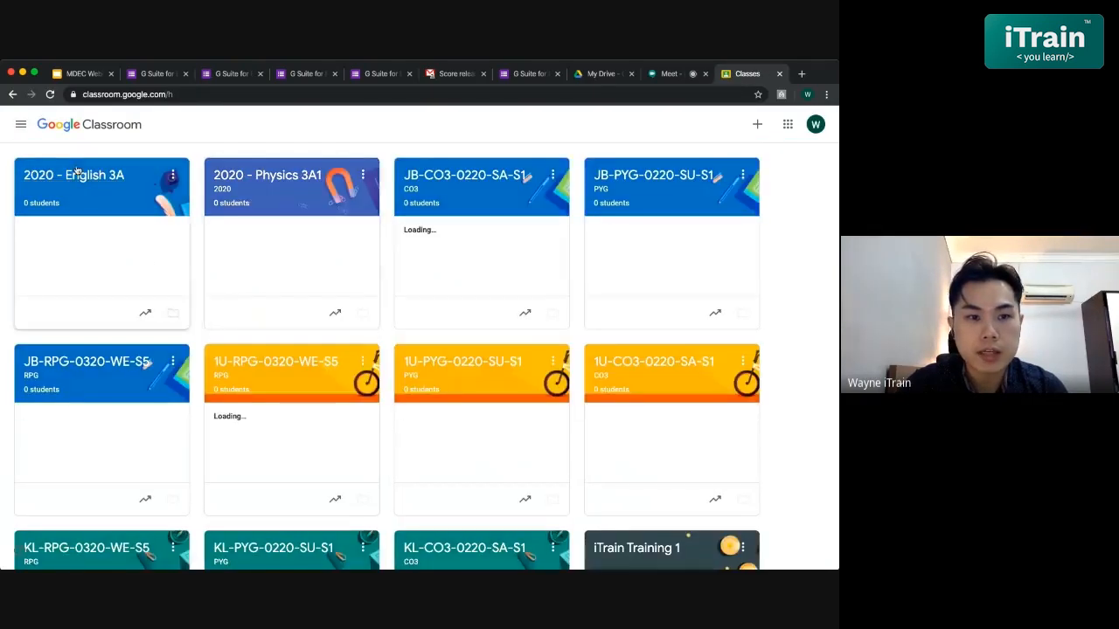
{"action": "left_click", "coordinate": [83, 177]}
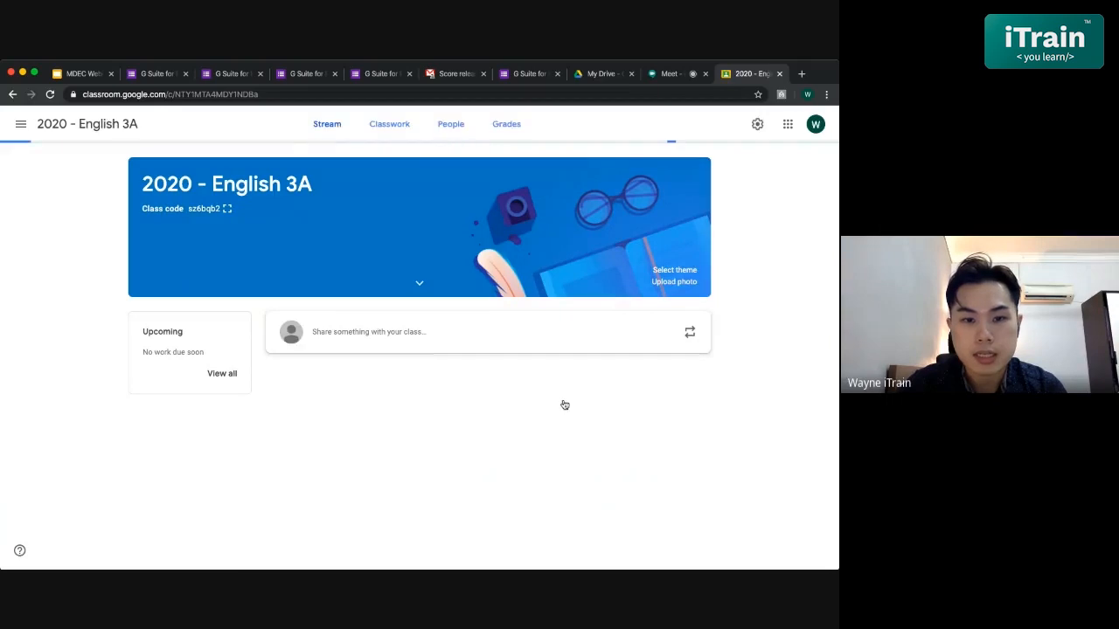
{"action": "left_click", "coordinate": [398, 126]}
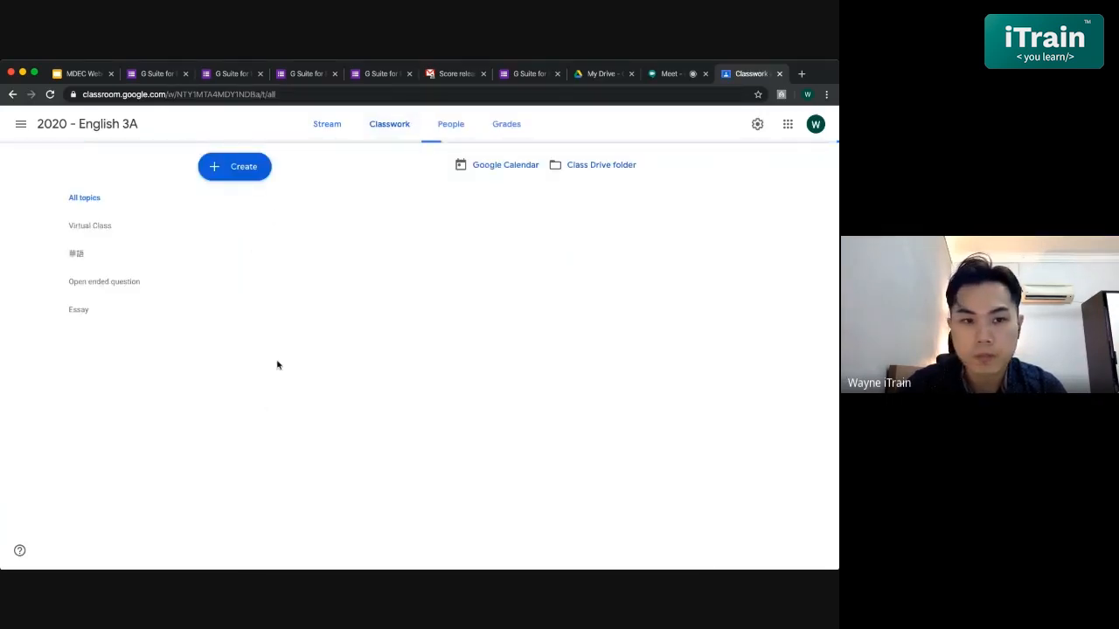
{"action": "left_click", "coordinate": [243, 168]}
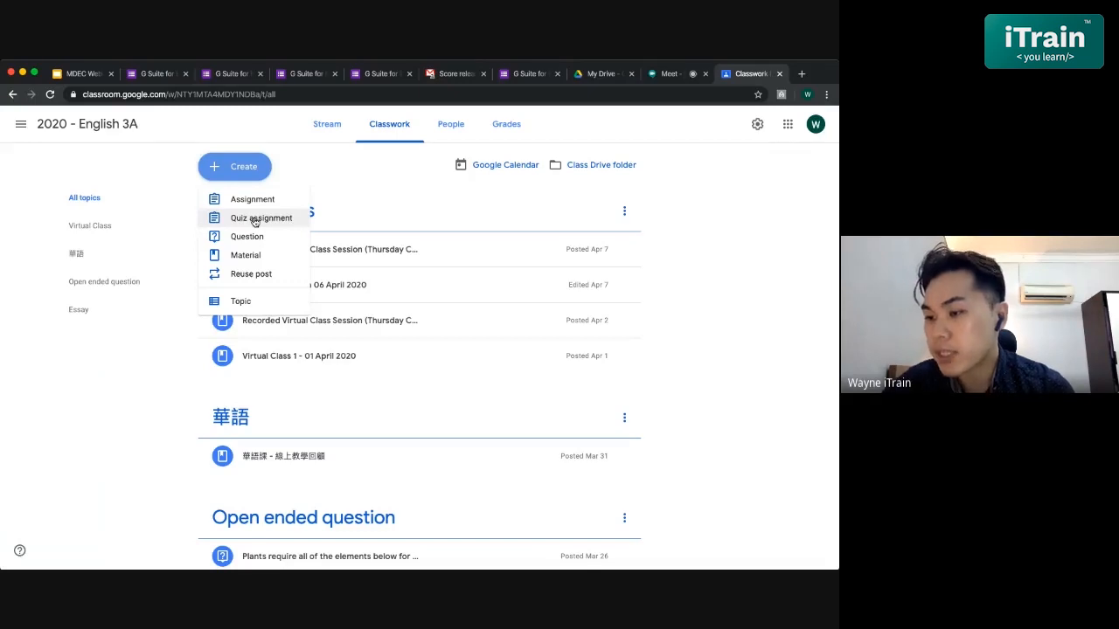
- Start a new Quiz assignment with a Blank Quiz attached, filling in Title and Instructions
{"action": "left_click", "coordinate": [254, 219]}
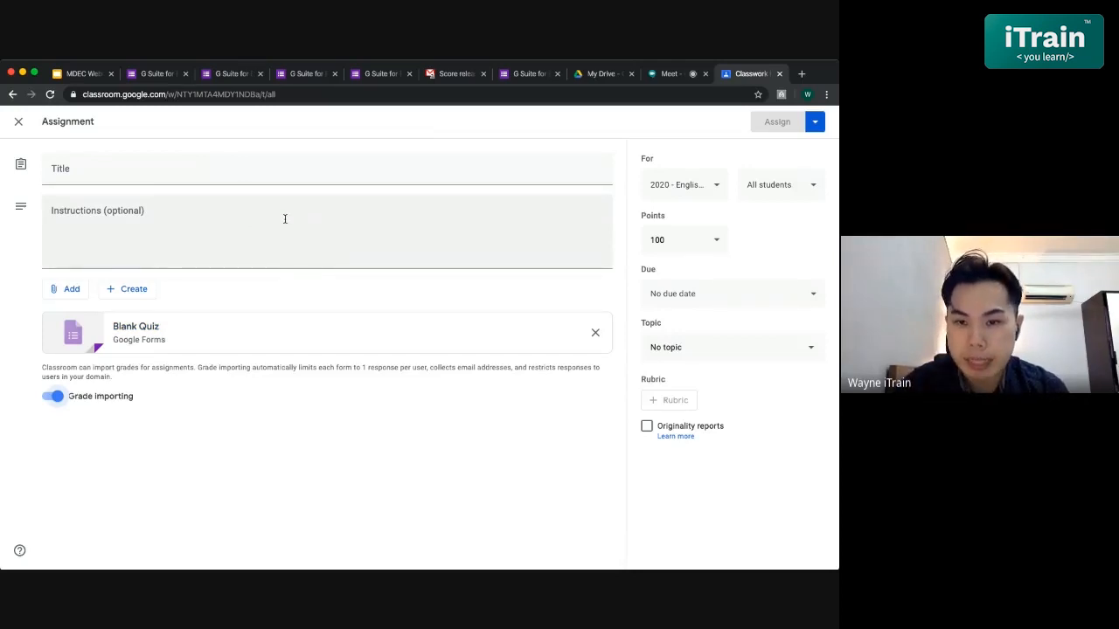
{"action": "left_click", "coordinate": [284, 218]}
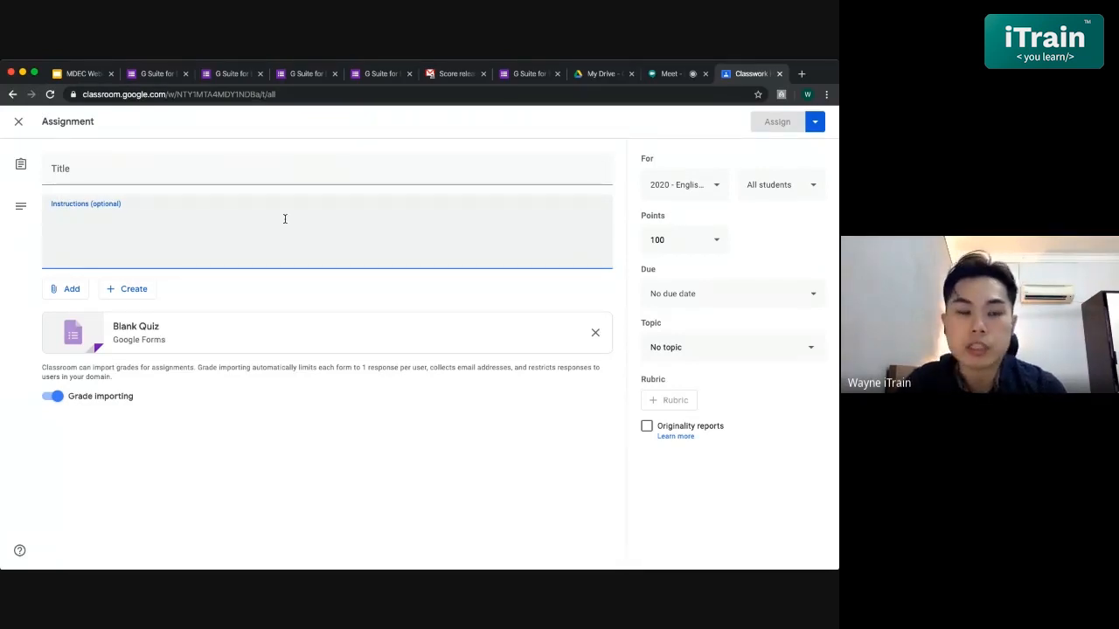
{"action": "left_click", "coordinate": [297, 171]}
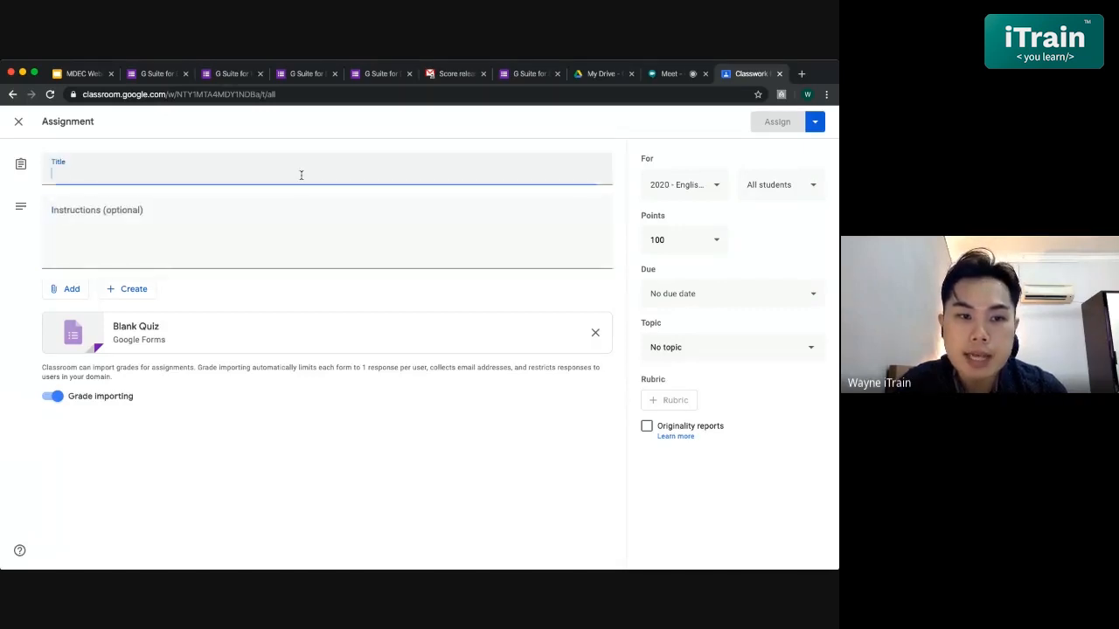
{"action": "left_click", "coordinate": [326, 216]}
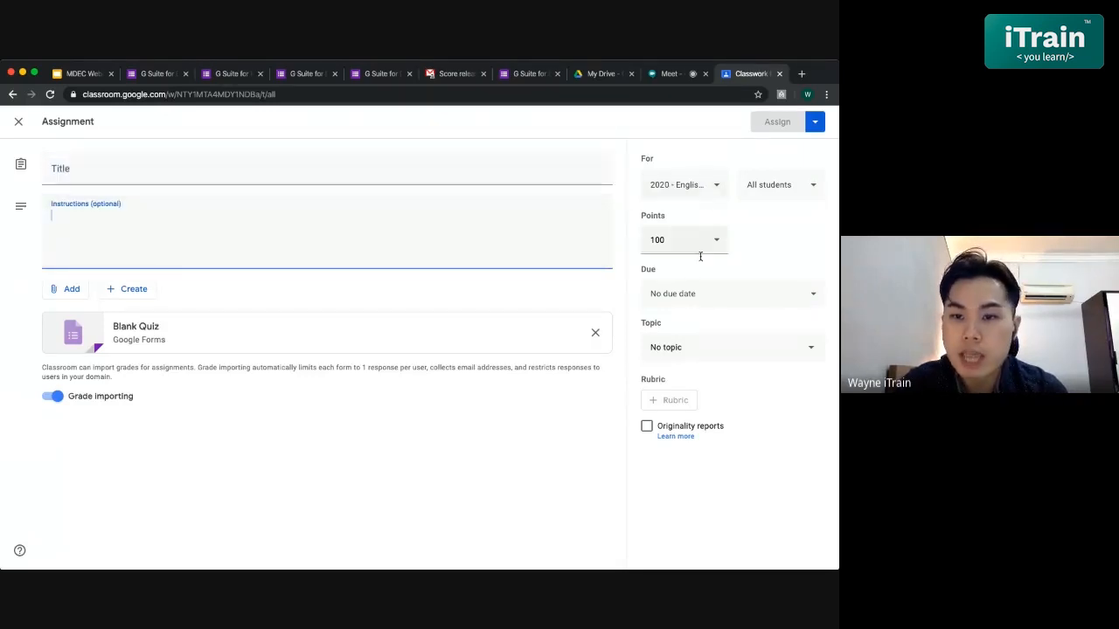
- Set the assignment due date to April 9, 2020, then close the draft
{"action": "left_click", "coordinate": [707, 291]}
{"action": "left_click", "coordinate": [702, 349]}
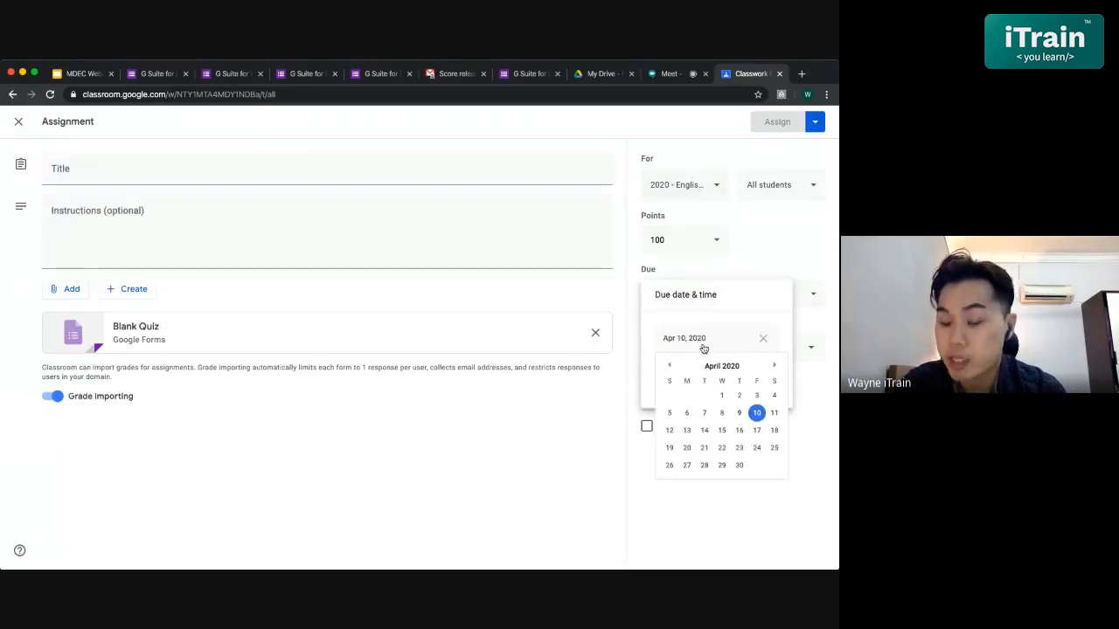
{"action": "left_click", "coordinate": [739, 413]}
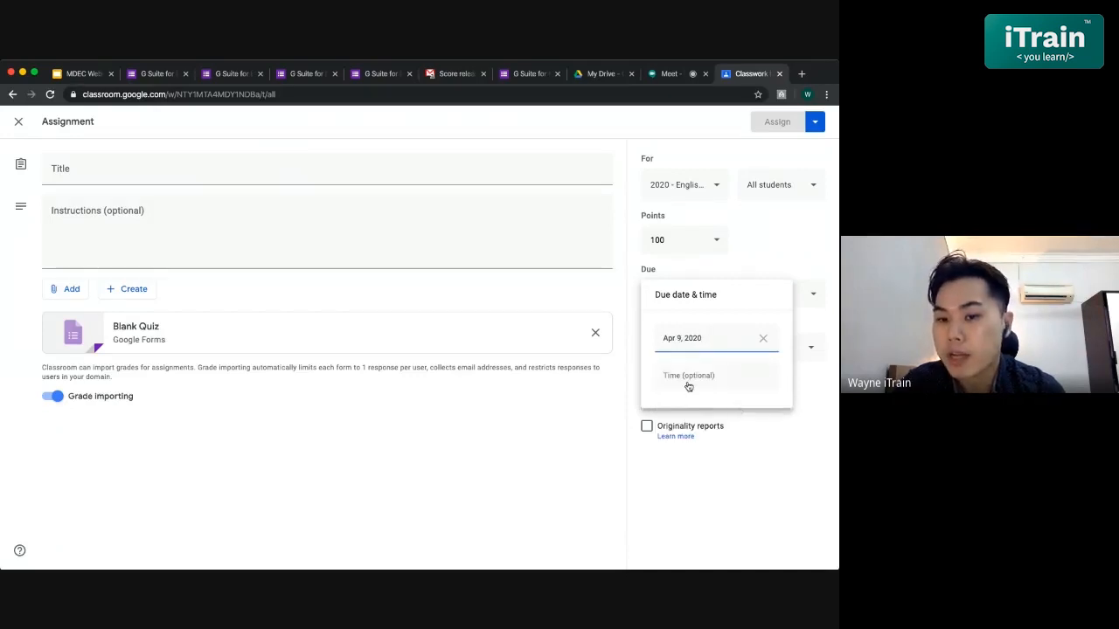
{"action": "left_click", "coordinate": [747, 472]}
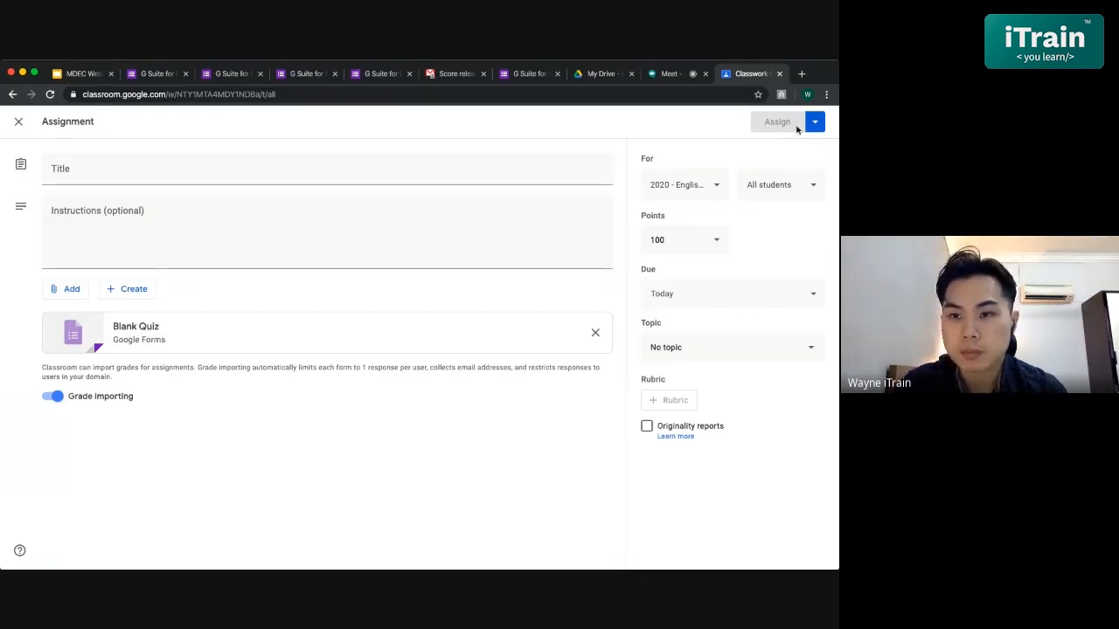
{"action": "left_click", "coordinate": [18, 121]}
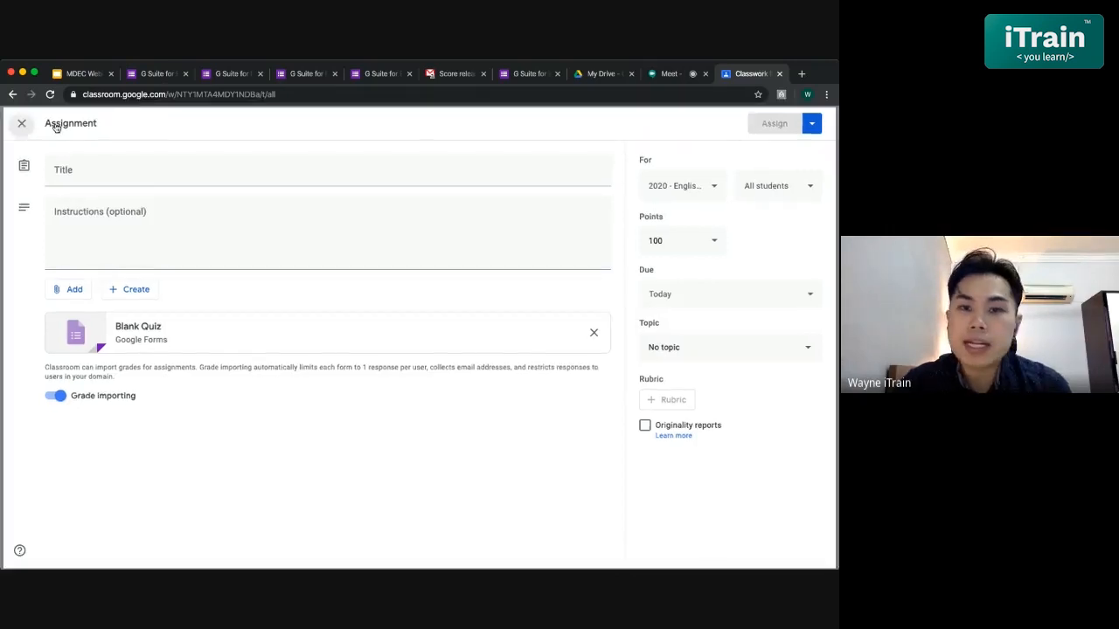
{"action": "left_click", "coordinate": [380, 74]}
- Return to the Forms editor, close Send form, and show the responses Summary averaging 0 / 4
{"action": "left_click", "coordinate": [305, 74]}
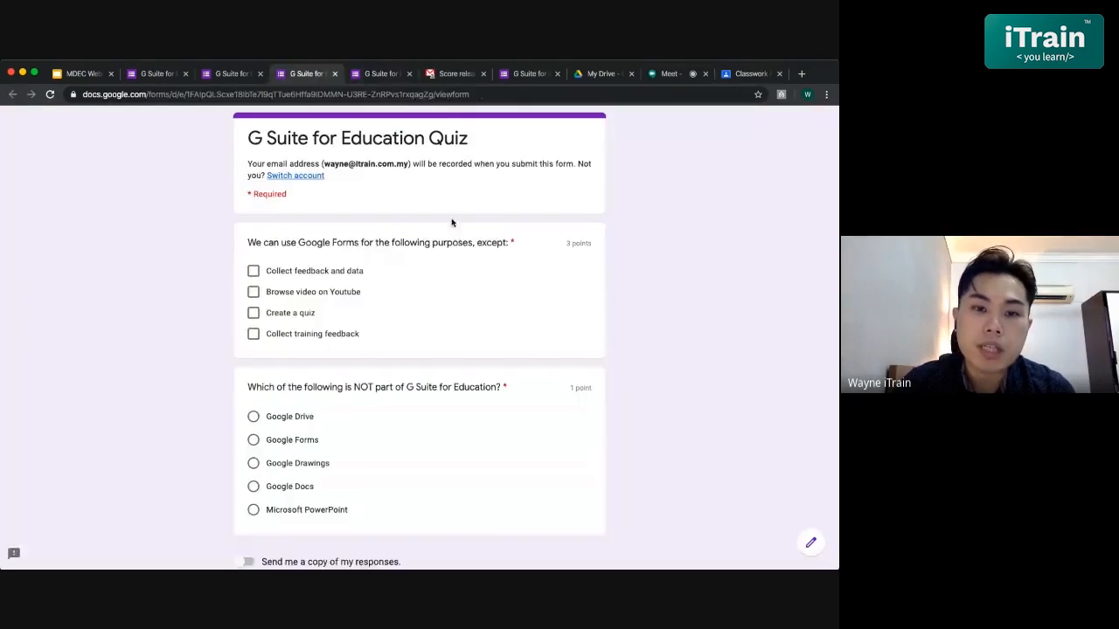
{"action": "left_click", "coordinate": [157, 73]}
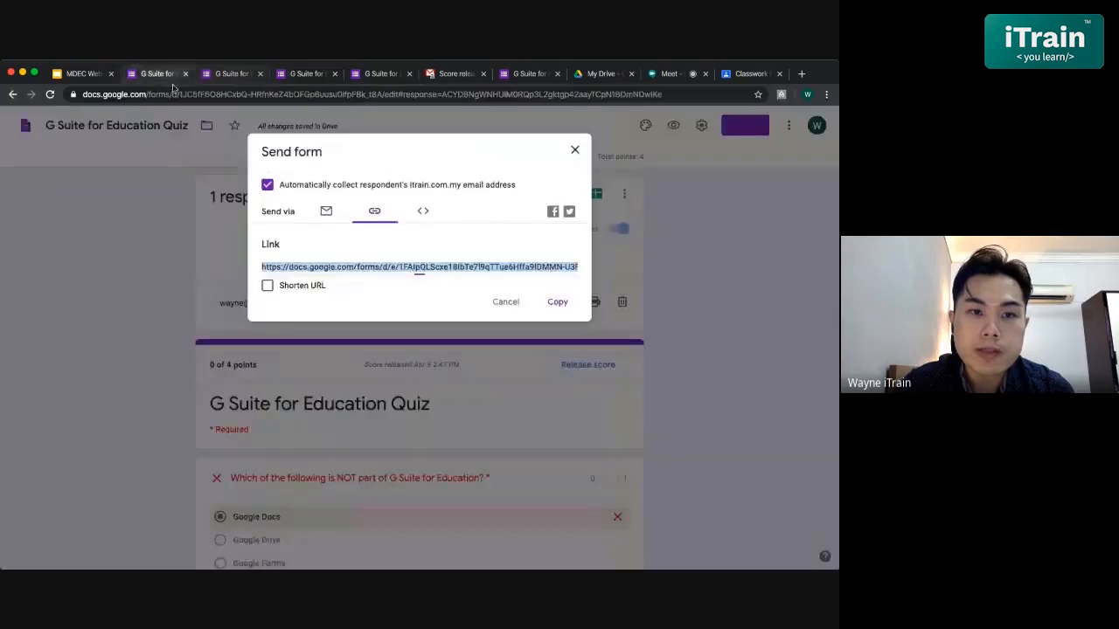
{"action": "left_click", "coordinate": [576, 150]}
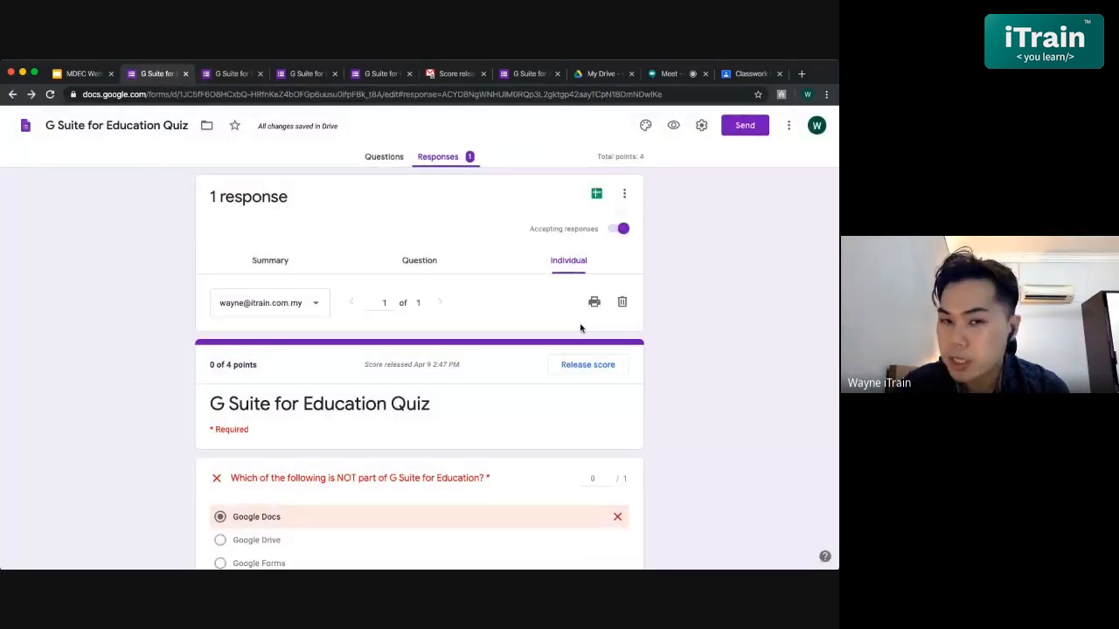
{"action": "left_click", "coordinate": [266, 261]}
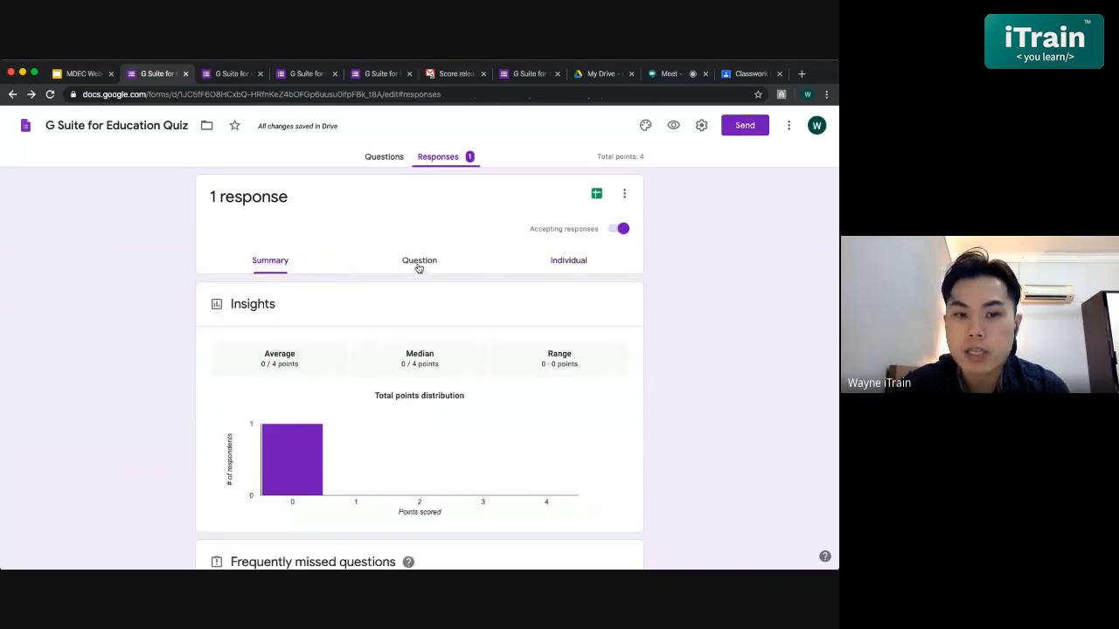
- Link the responses to a new spreadsheet, G Suite for Education Quiz (Responses)
{"action": "left_click", "coordinate": [595, 199]}
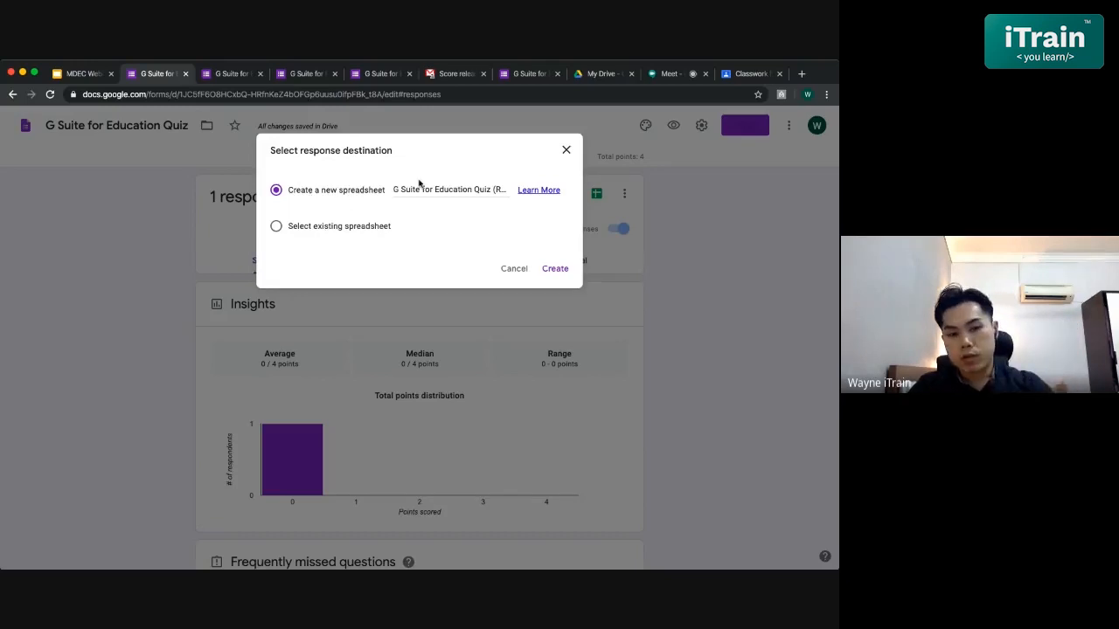
{"action": "left_click", "coordinate": [554, 269]}
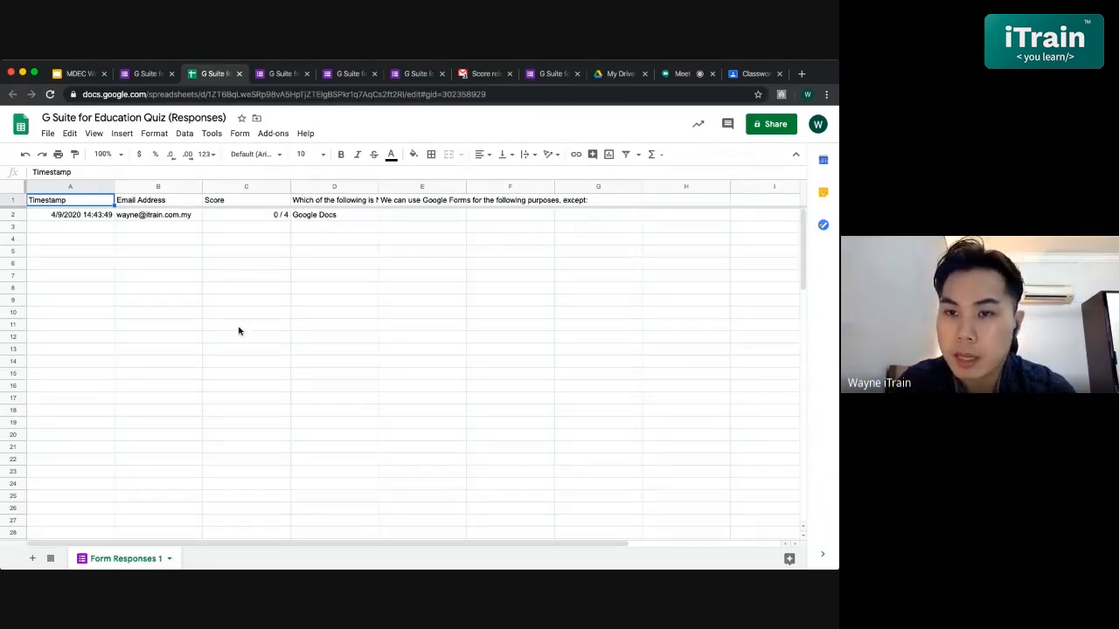
- Return to the quiz questions, then show the 'Thank you for attending' slide full screen
{"action": "left_click", "coordinate": [141, 75]}
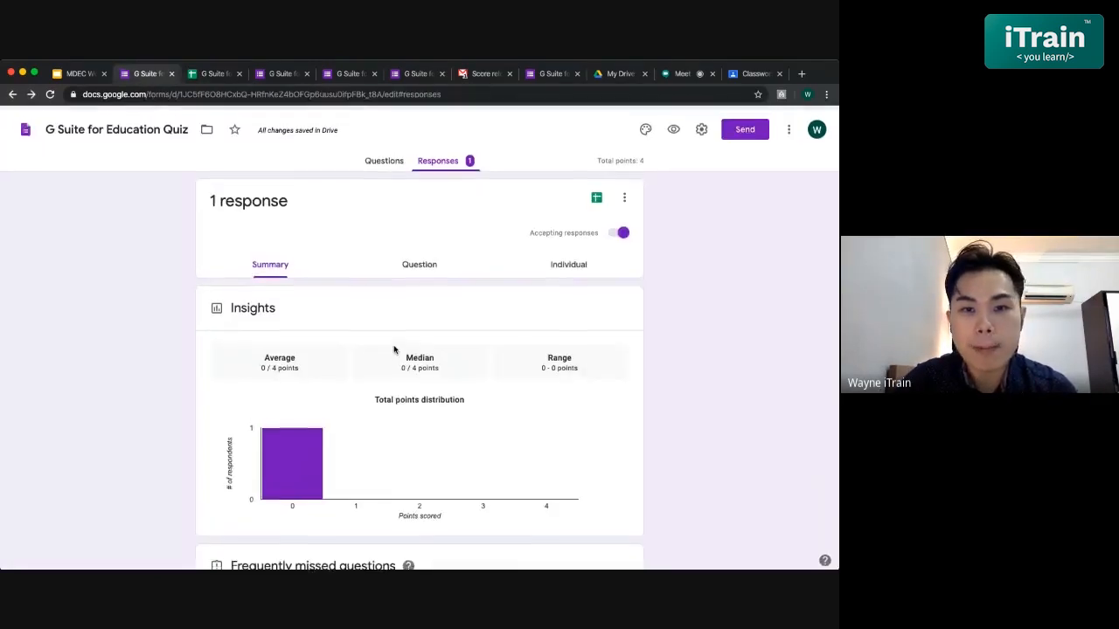
{"action": "left_click", "coordinate": [386, 160]}
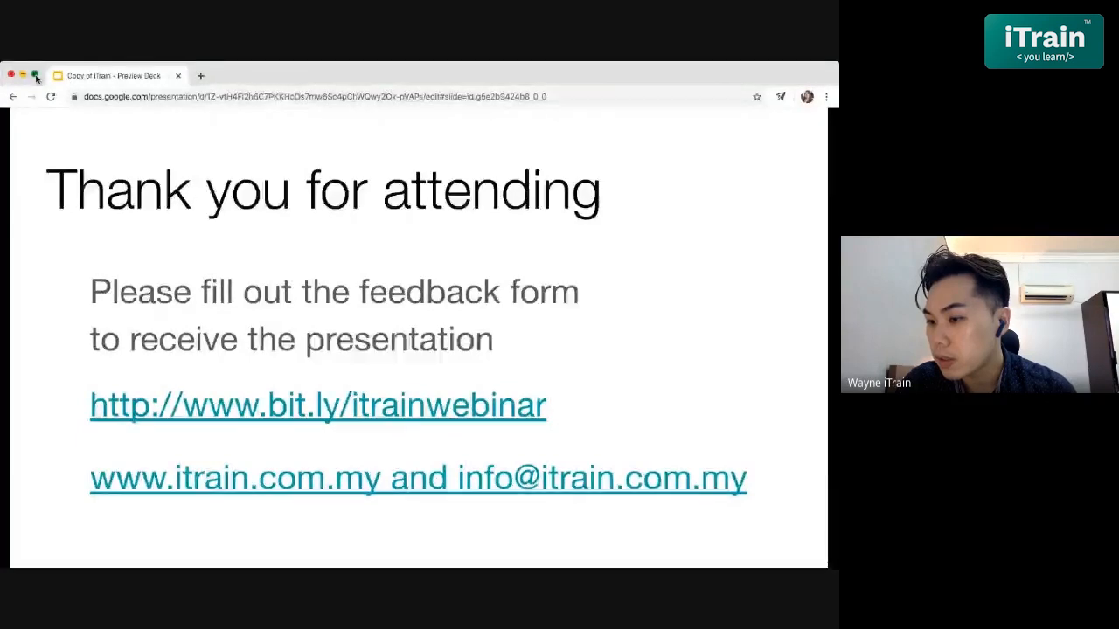
{"action": "left_click", "coordinate": [35, 76]}
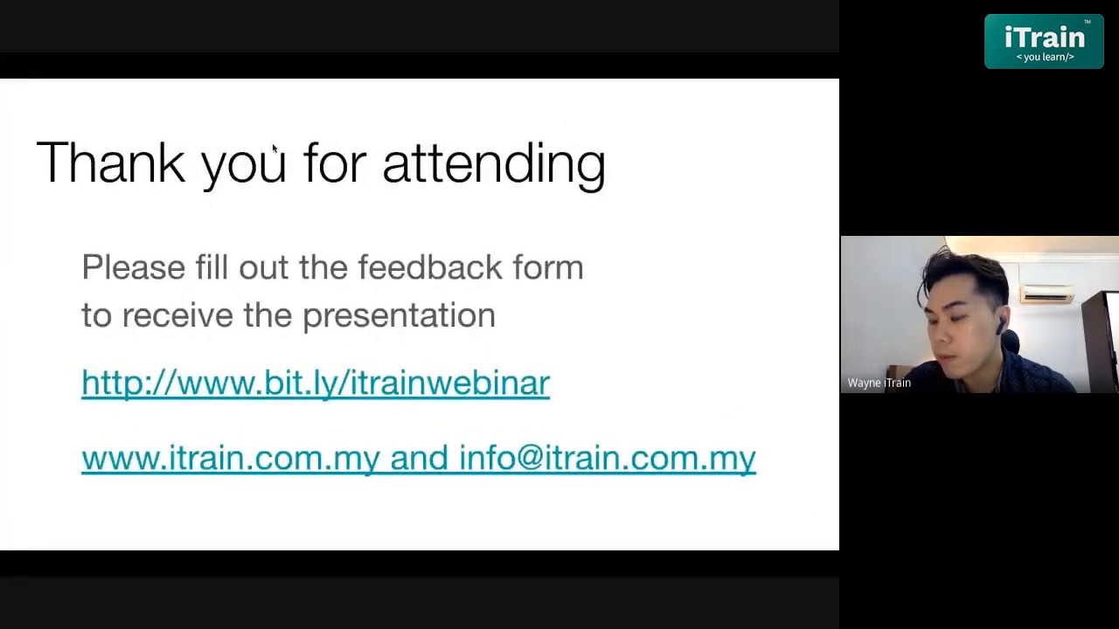